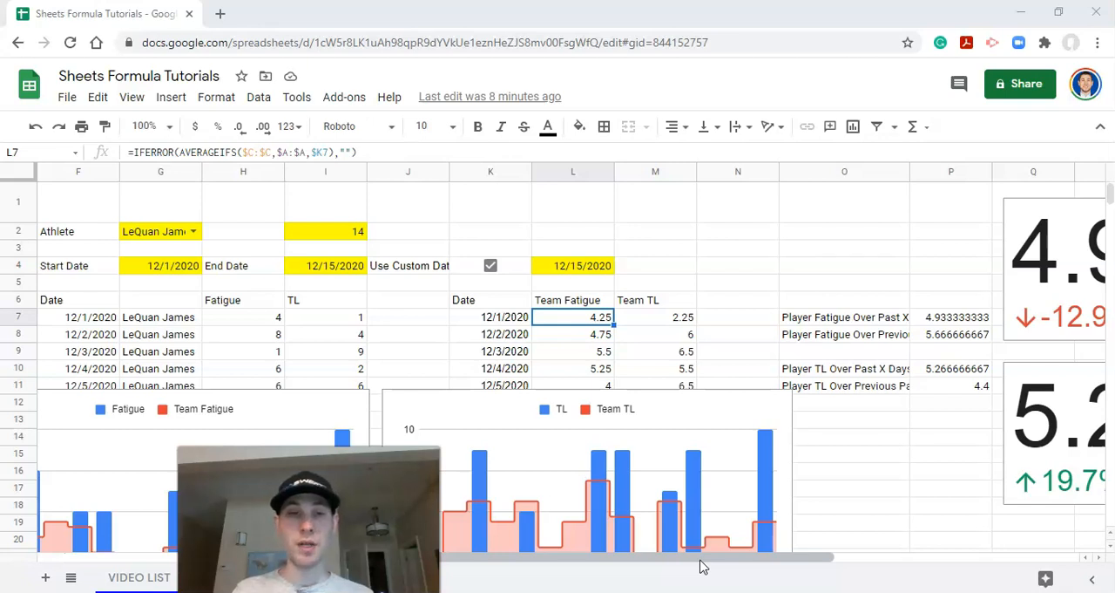
Step: Hide columns A through E, which hold the source data and the formula date in E7
left_click(701, 560)
left_click_drag(701, 560, 518, 558)
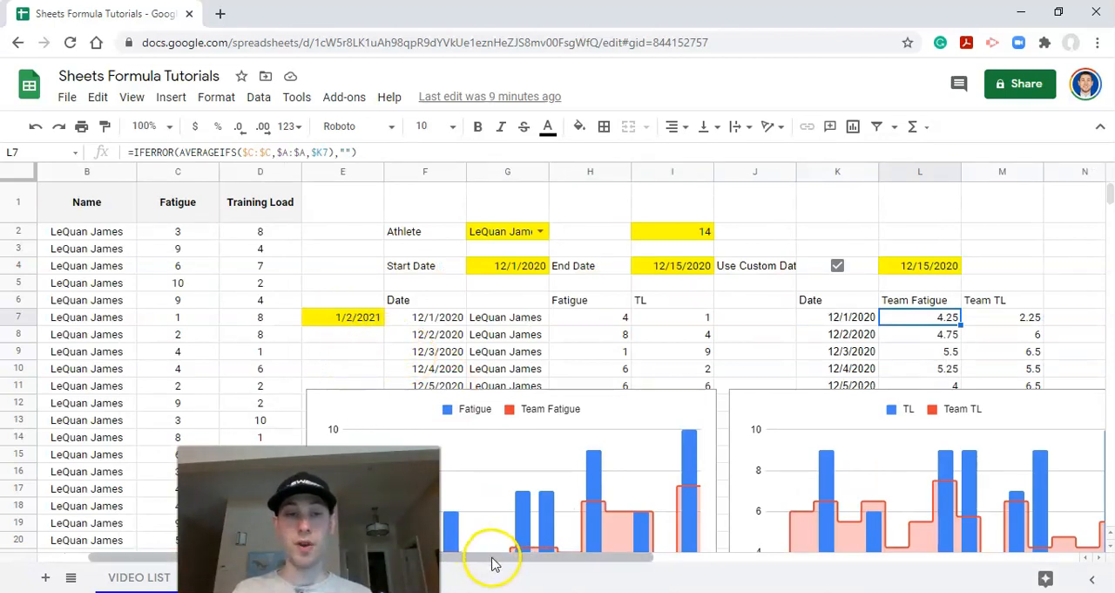
left_click_drag(492, 563, 455, 557)
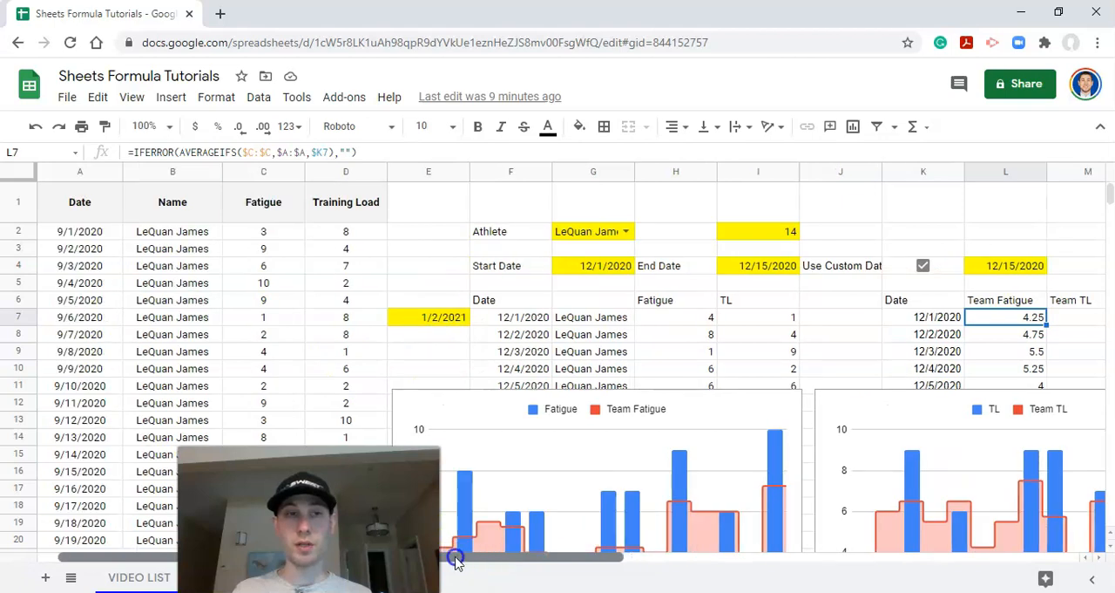
left_click(427, 171)
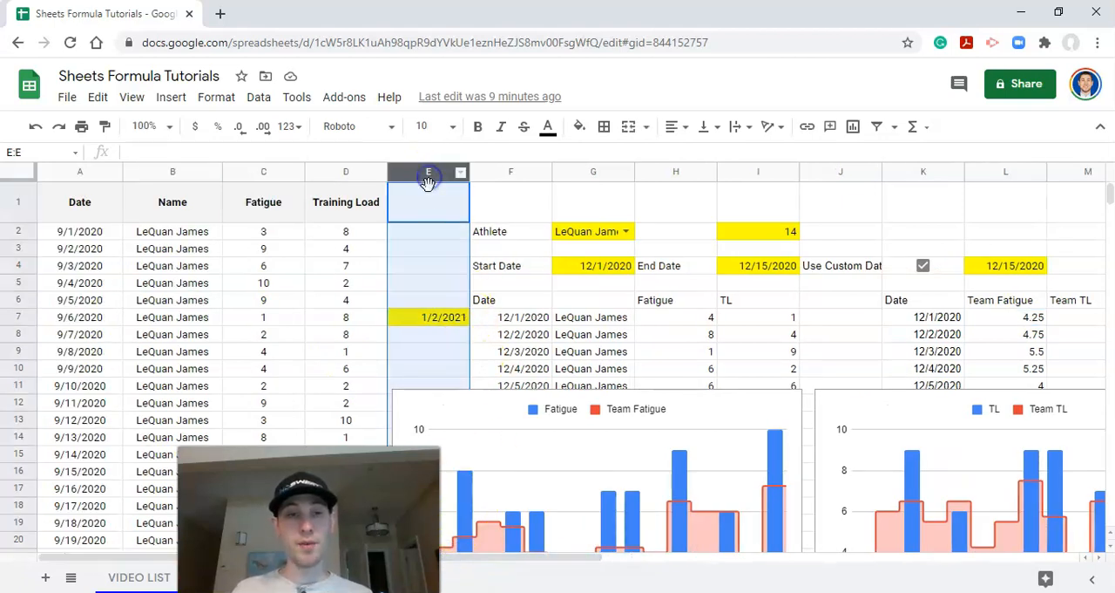
left_click(447, 318)
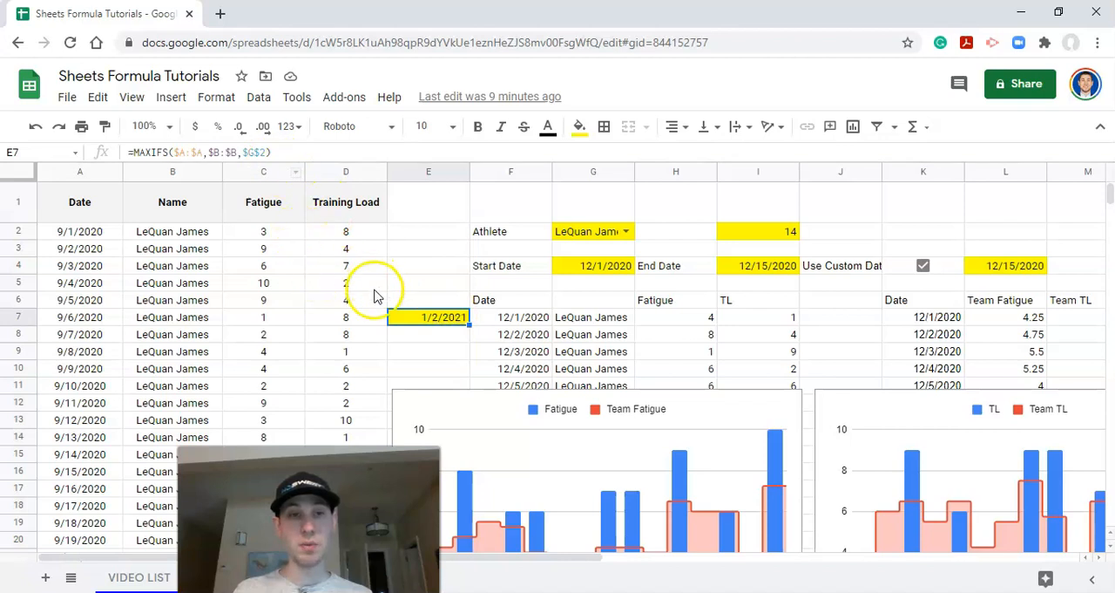
left_click(415, 173)
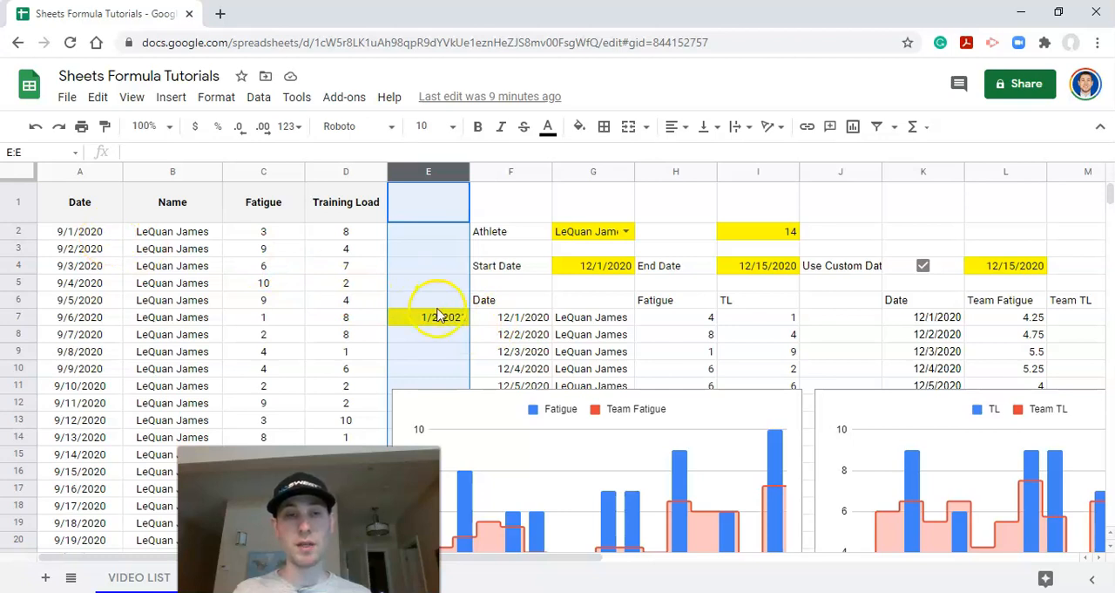
left_click(444, 319)
left_click(417, 172)
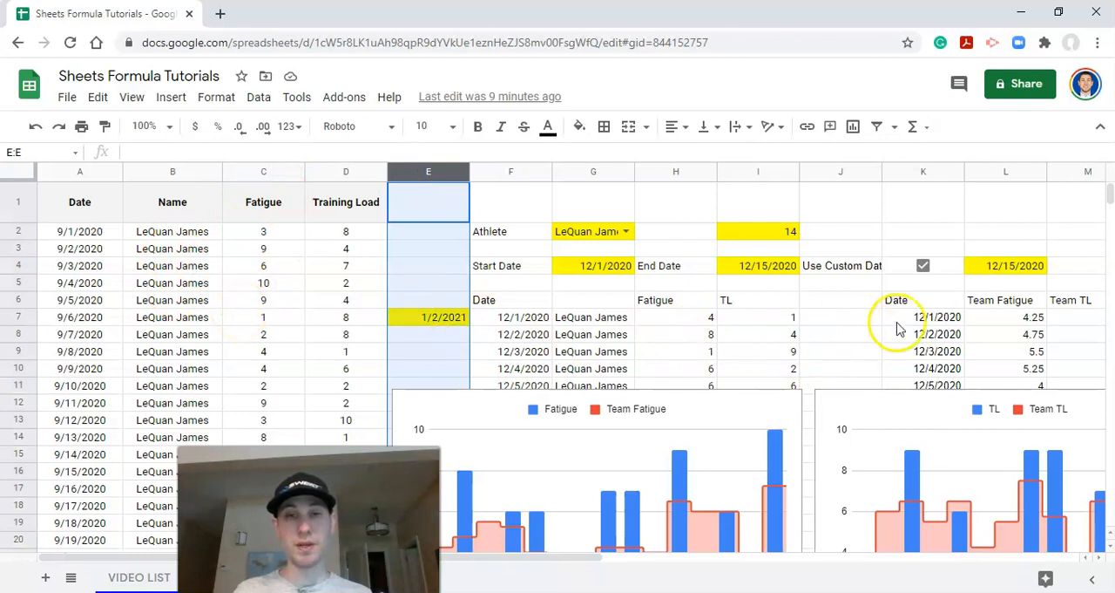
left_click(76, 172, "shift")
right_click(75, 172)
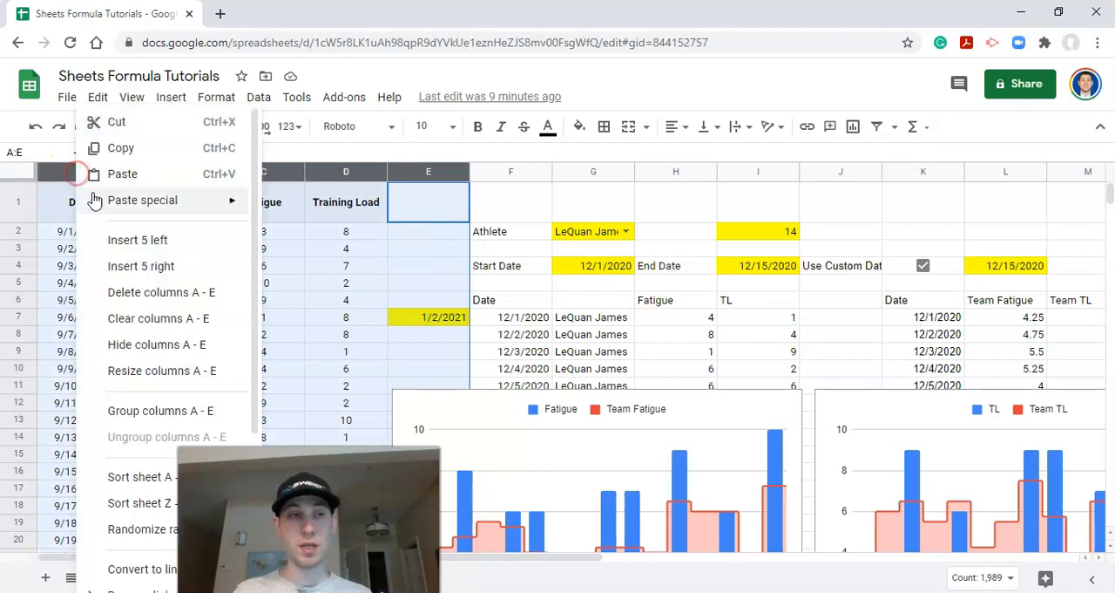
left_click(148, 347)
Step: Try white text on the calculation range F6:P30 and undo the colour change
left_click(69, 266)
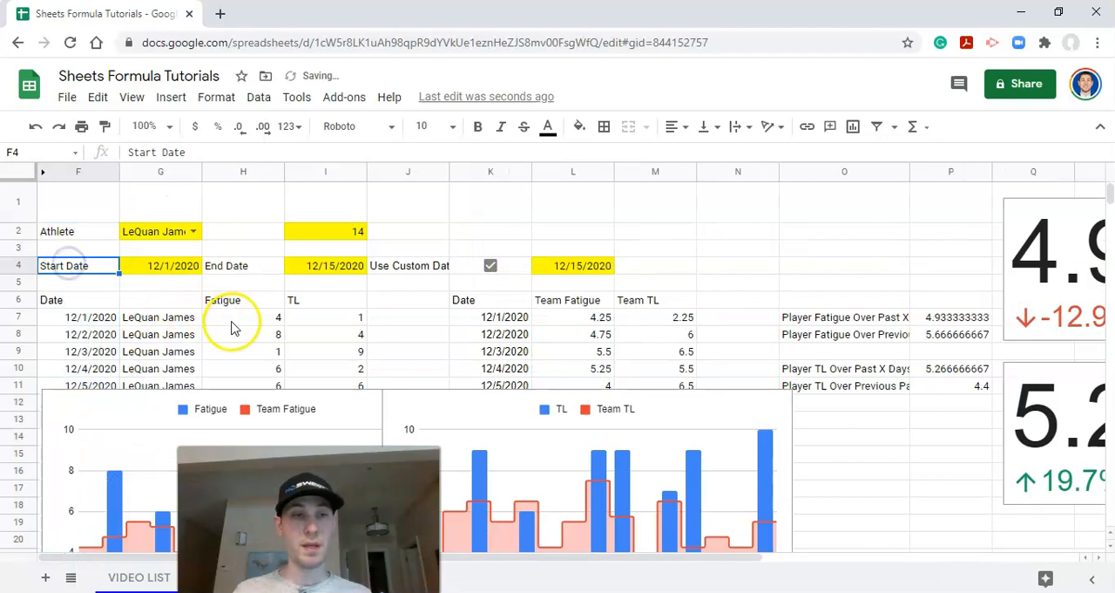
scroll(224, 318, "down", 1)
left_click_drag(61, 259, 985, 553)
scroll(975, 462, "up", 3)
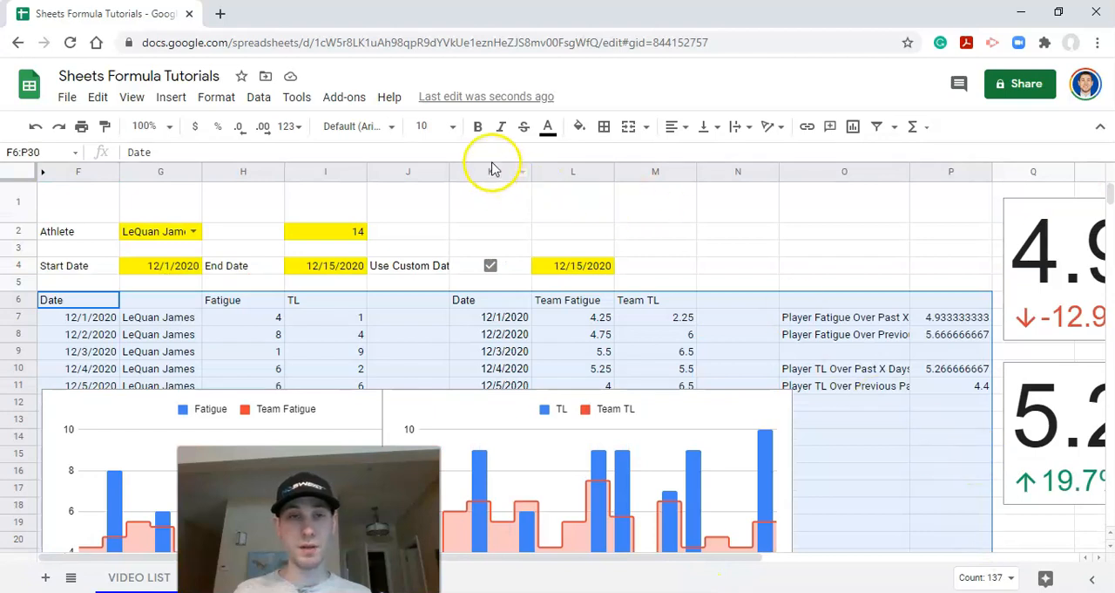
left_click(545, 130)
left_click(716, 183)
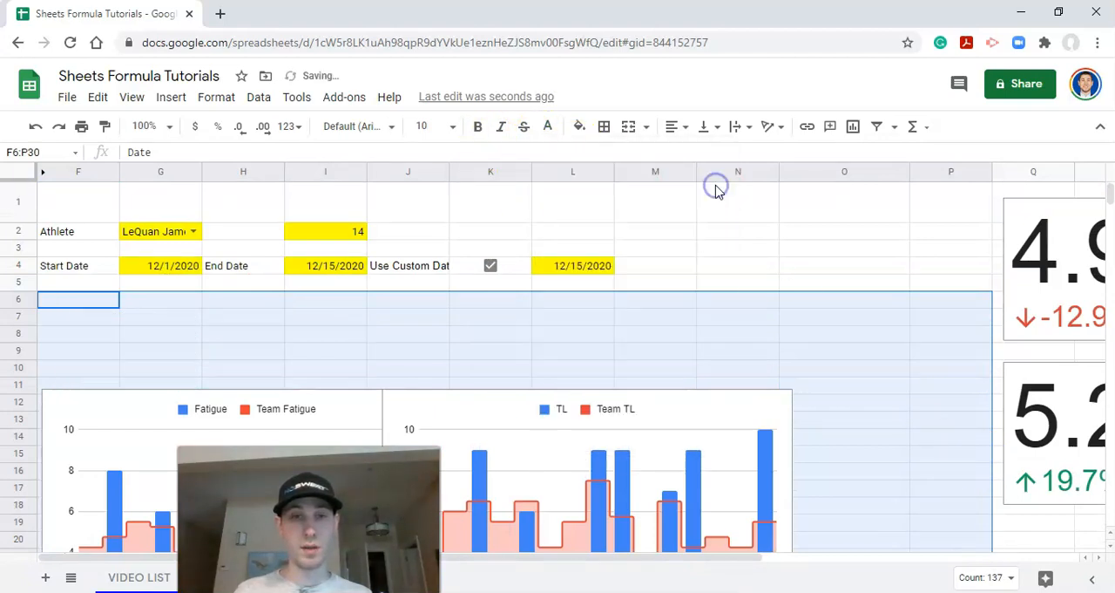
key("ctrl+z")
left_click(475, 320)
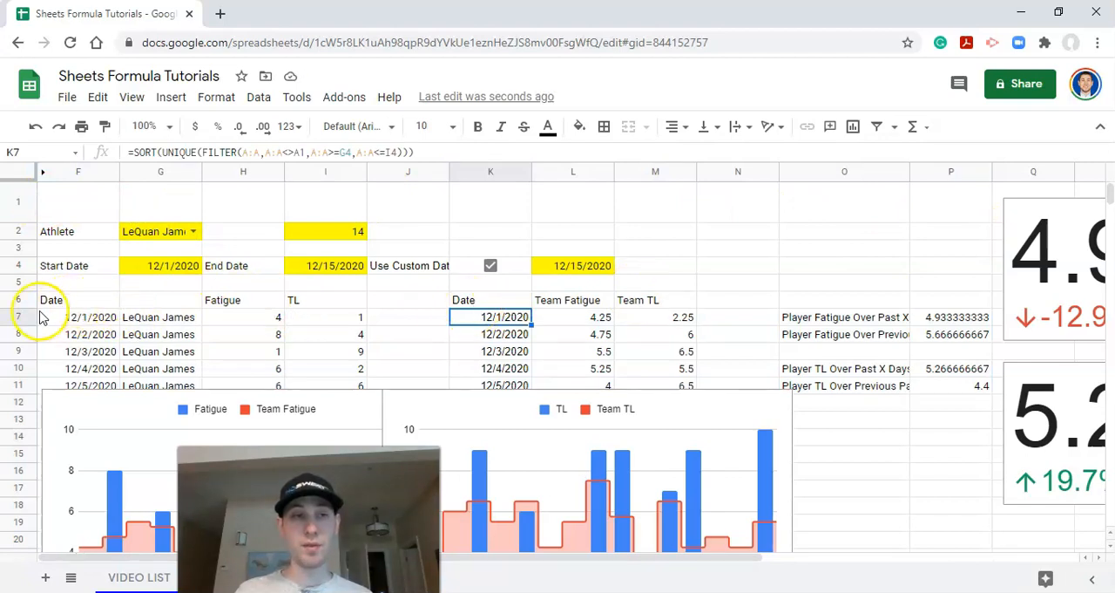
left_click(83, 301)
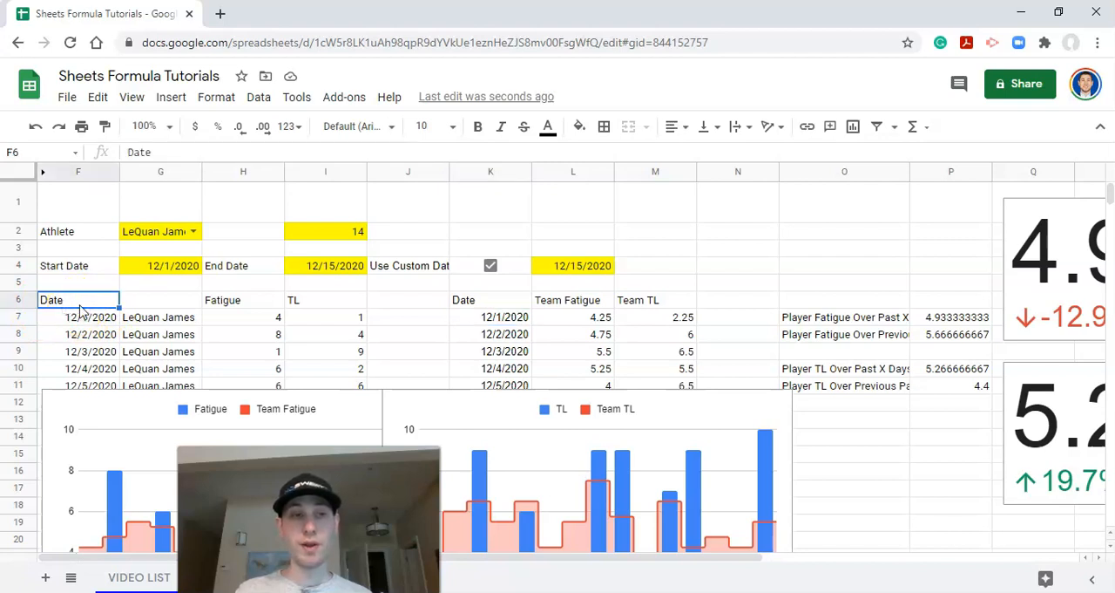
left_click_drag(90, 299, 1071, 488)
scroll(1058, 480, "up", 7)
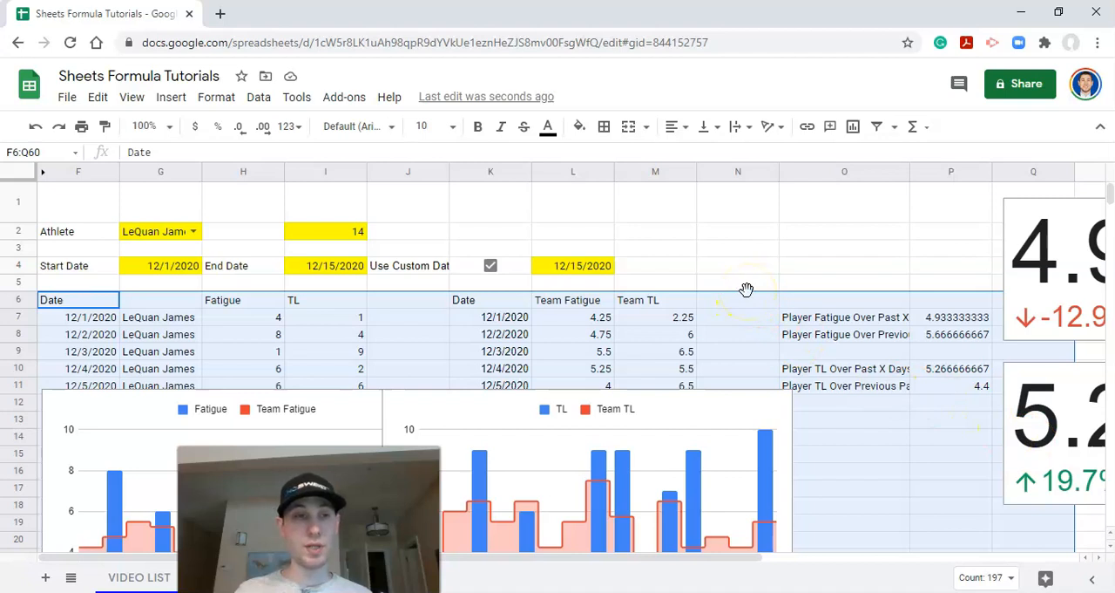
Step: Insert one blank row above row 6, one above row 3 and one above row 2
left_click(19, 299)
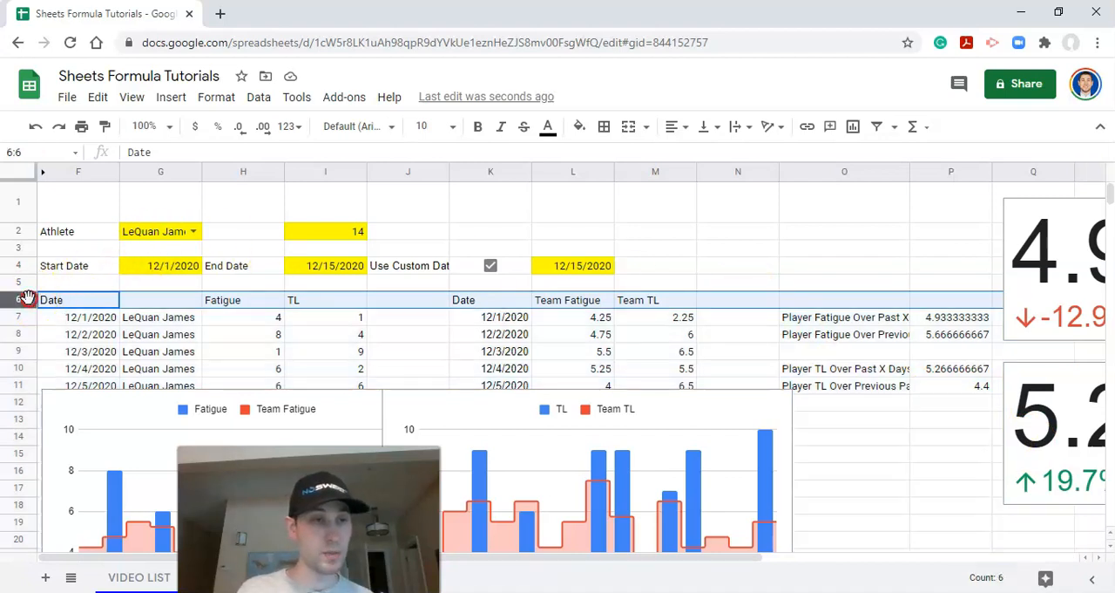
right_click(19, 299)
left_click(97, 240)
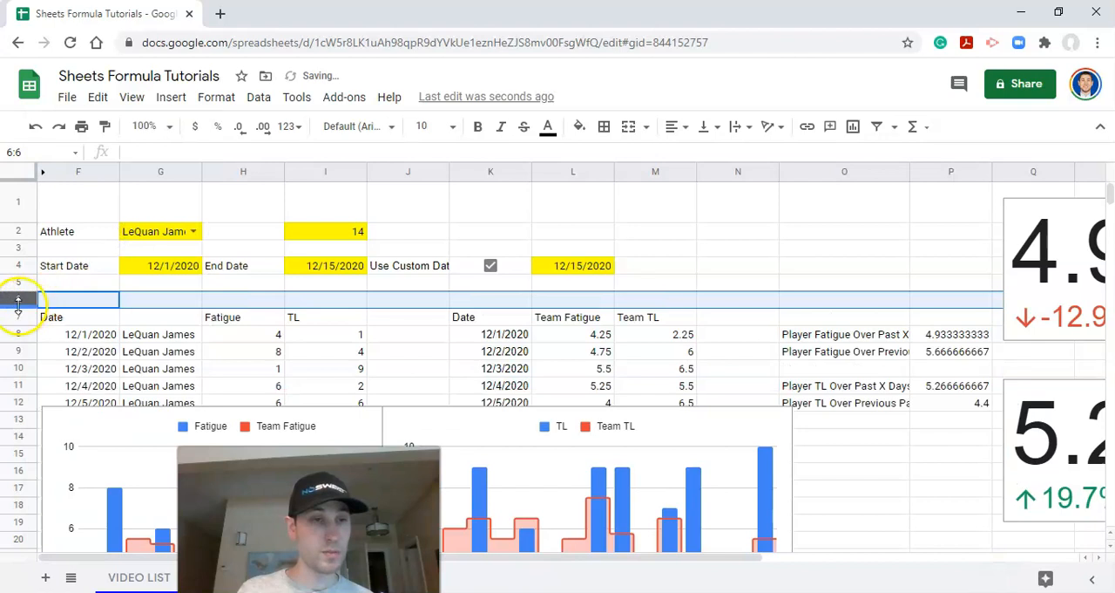
right_click(17, 247)
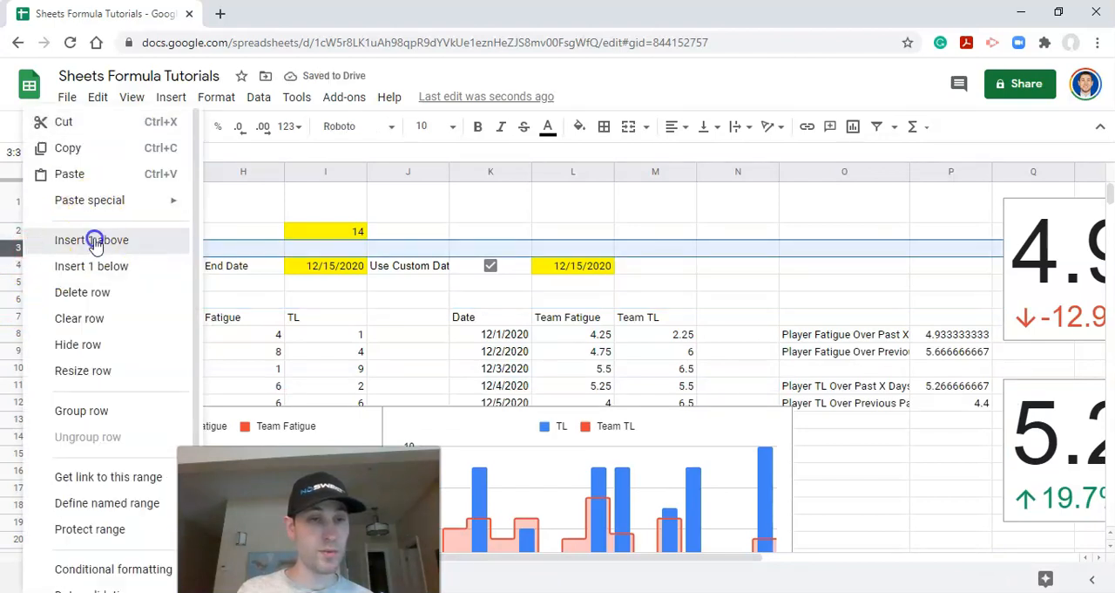
left_click(92, 169)
left_click(17, 231)
right_click(18, 231)
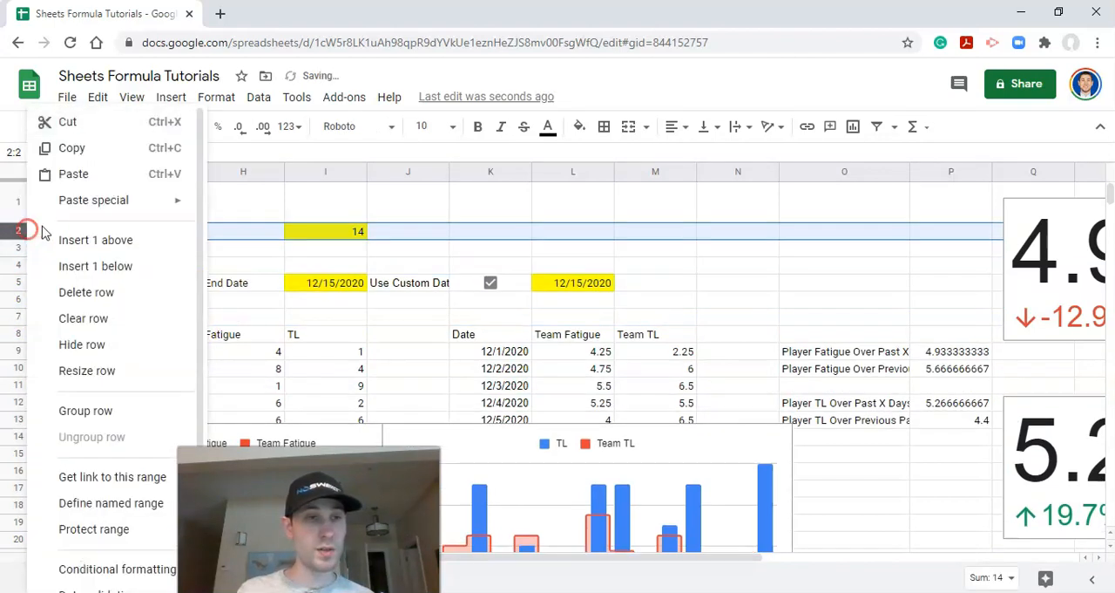
left_click(91, 244)
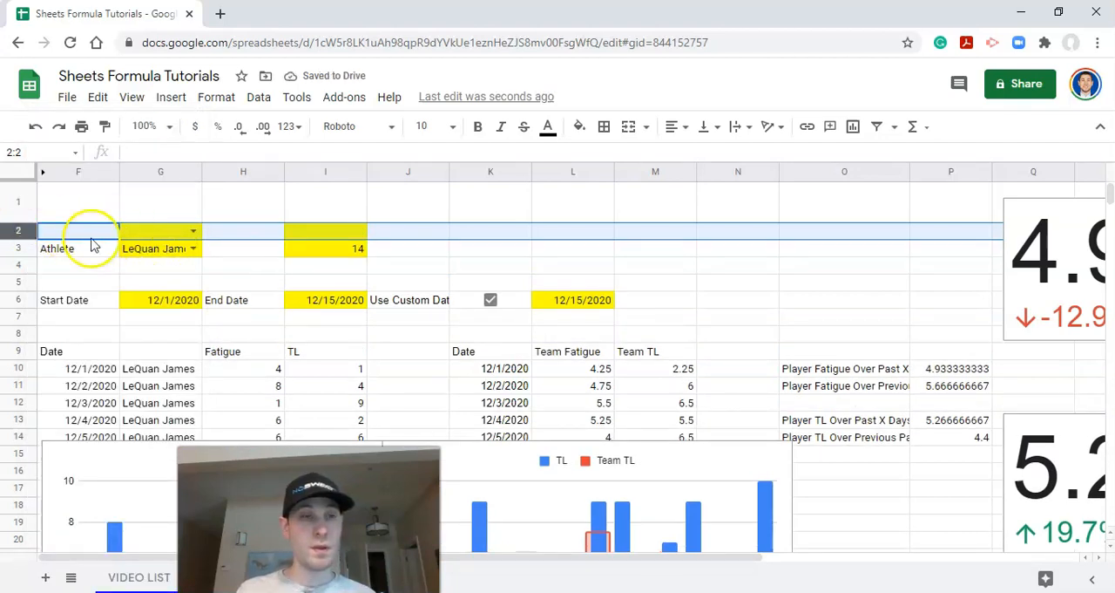
Step: Resize columns F through U to a width of 80 pixels
left_click_drag(87, 202, 253, 204)
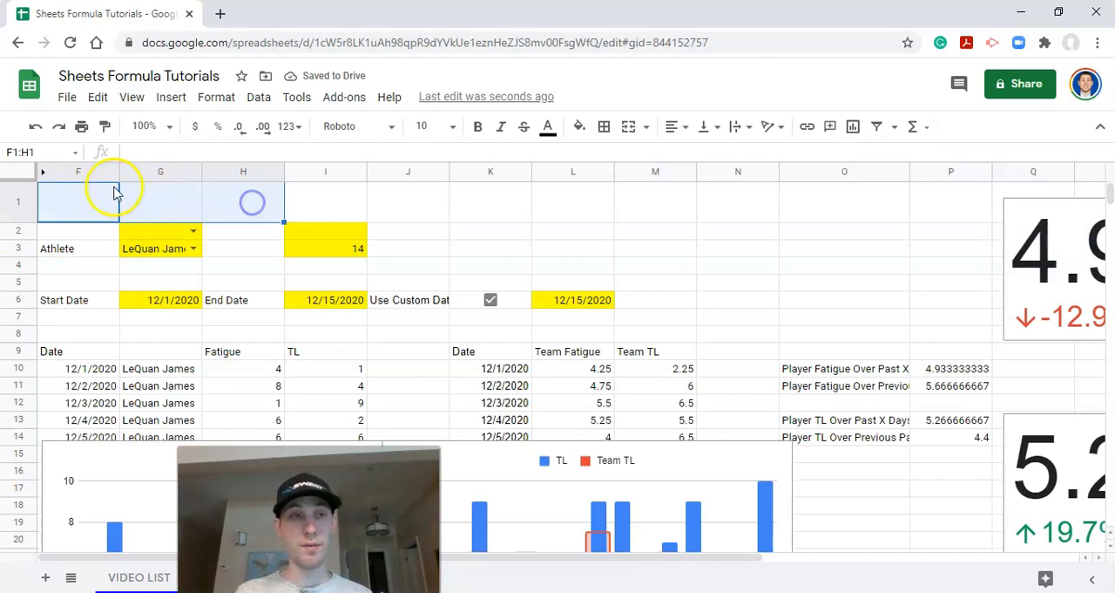
left_click(85, 171)
left_click_drag(520, 564, 767, 577)
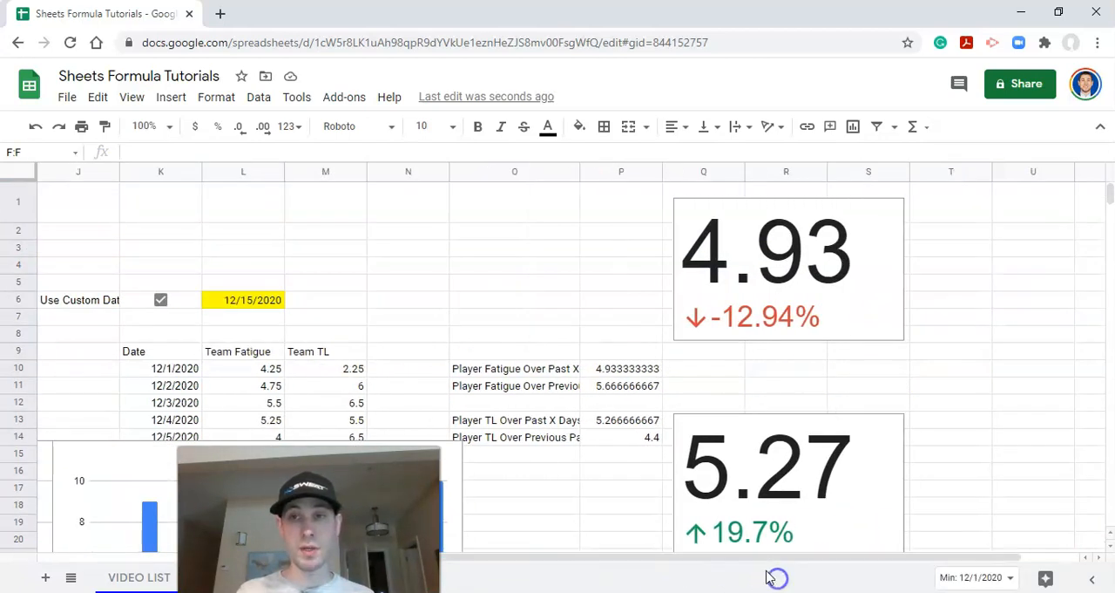
left_click(1029, 172, "shift")
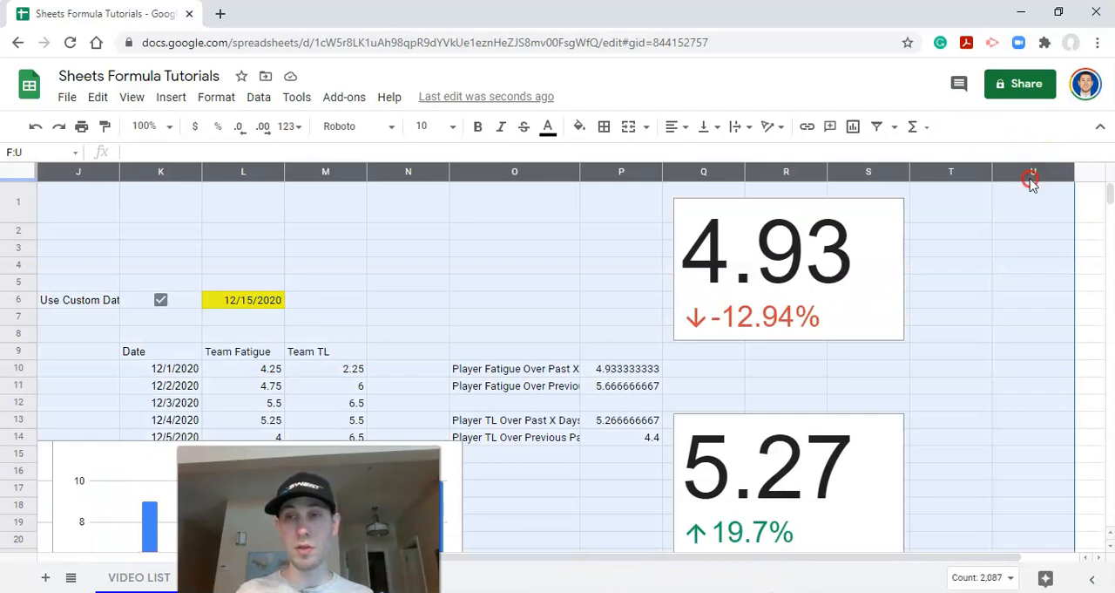
right_click(1031, 180)
right_click(853, 178)
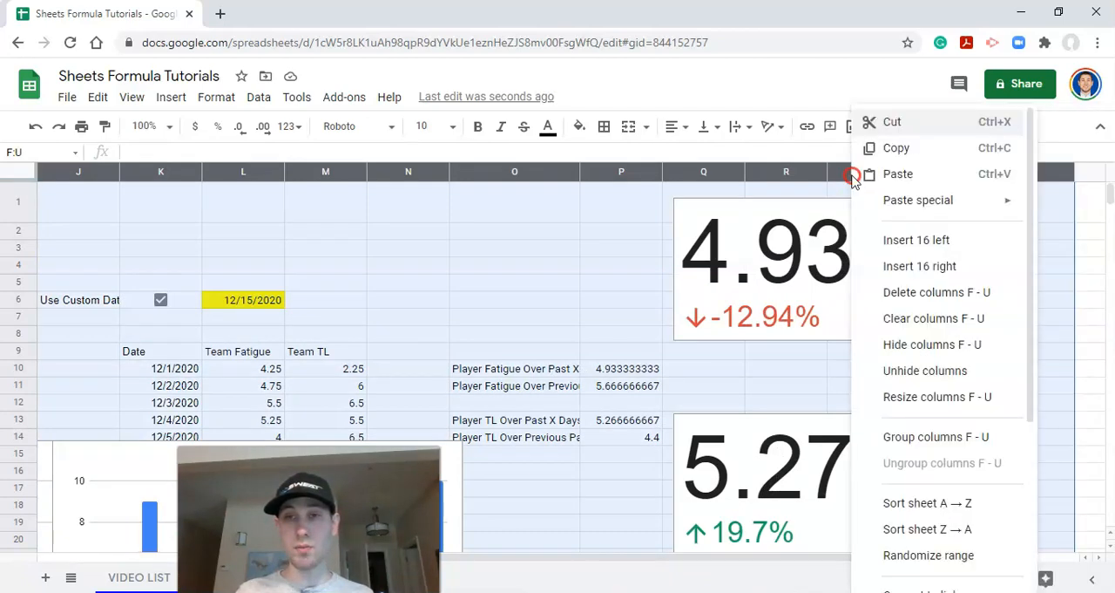
left_click(928, 396)
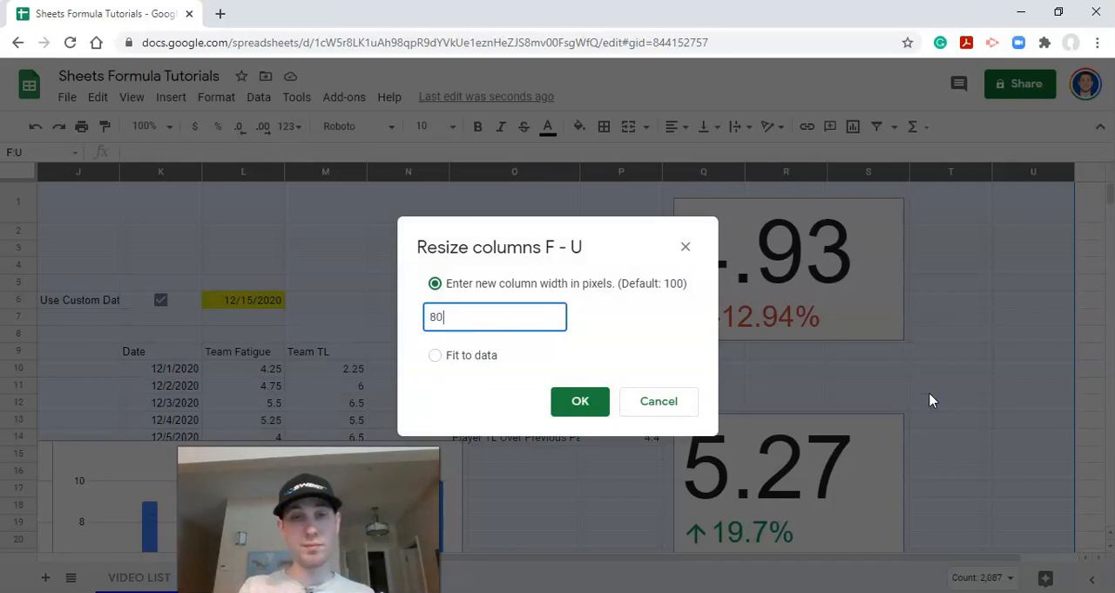
type("80")
key("Return")
Step: Extend the column selection to W and resize columns F through W to 80 pixels
left_click_drag(801, 553, 787, 570)
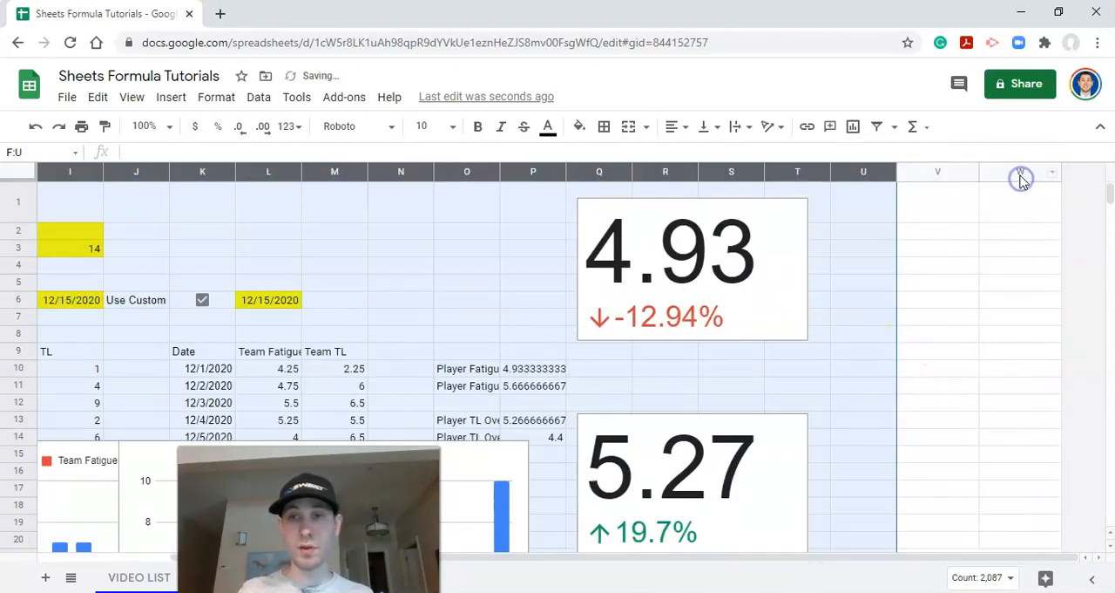
left_click(1021, 177, "shift")
right_click(1021, 177)
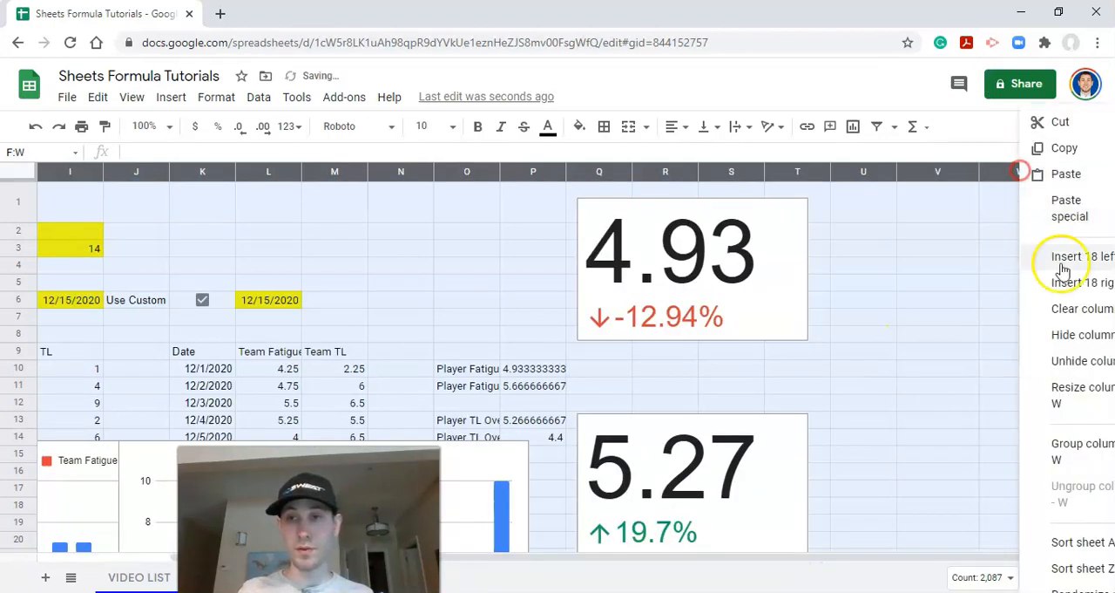
left_click(1078, 394)
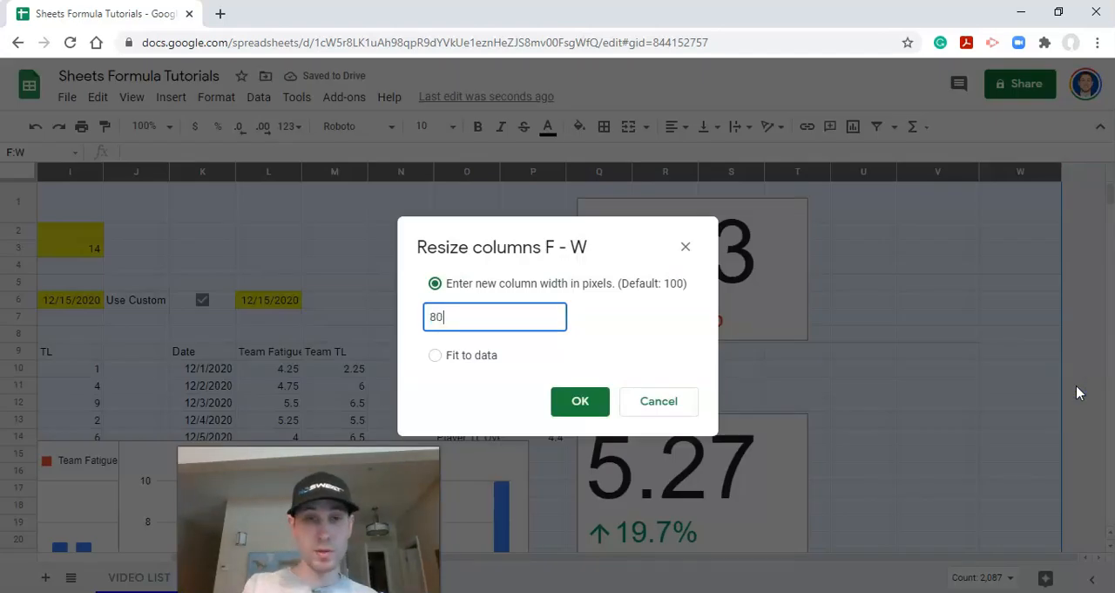
key("Return")
Step: Merge the cells F1 through V1 into one title cell across the dashboard
left_click_drag(766, 559, 661, 558)
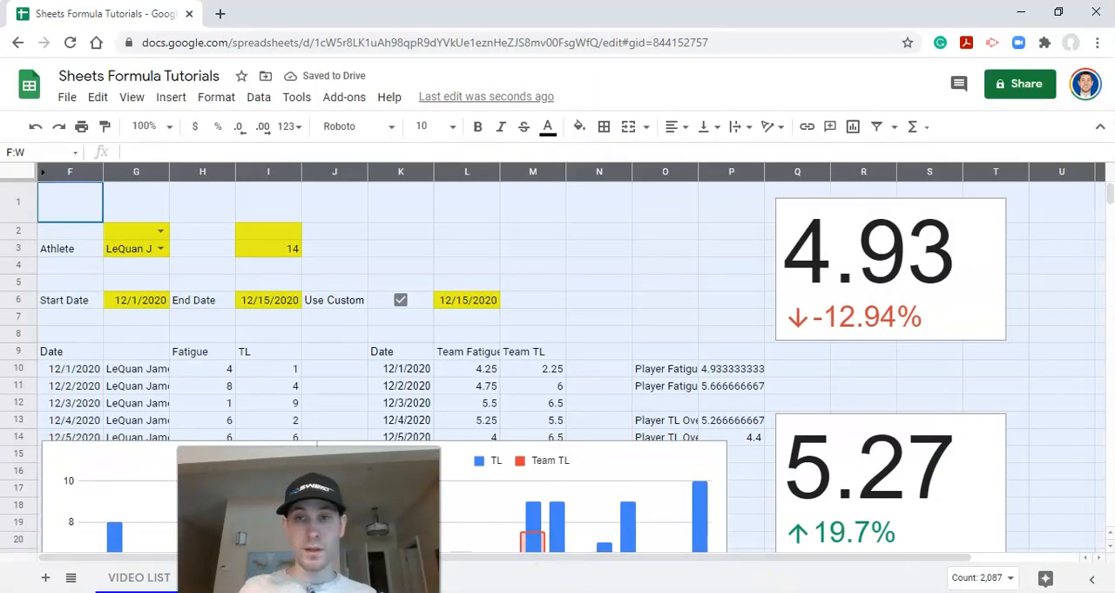
left_click(87, 197)
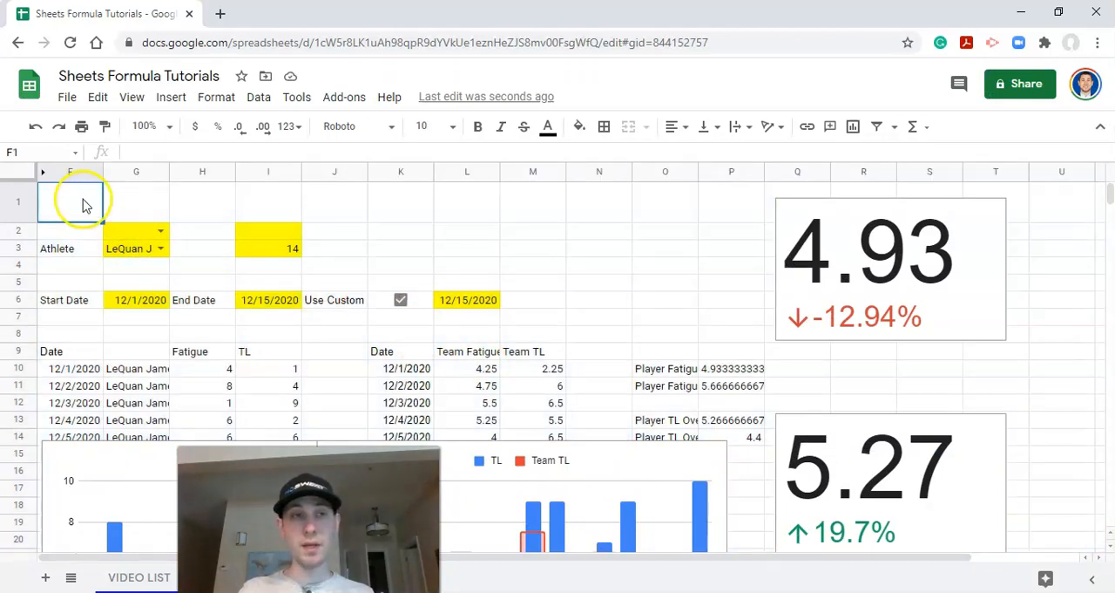
left_click(76, 209)
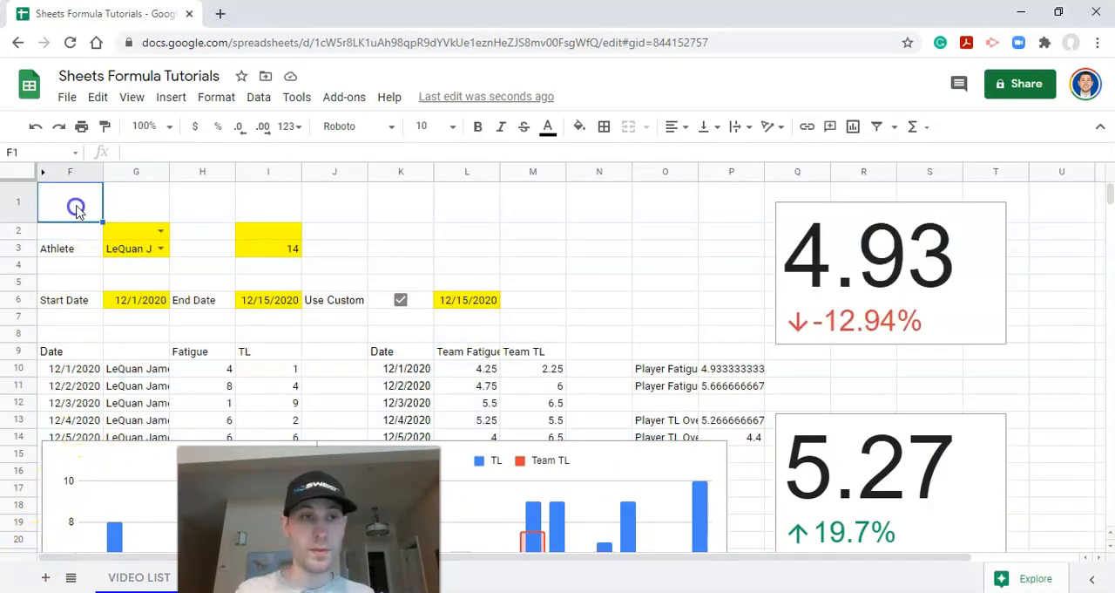
left_click_drag(103, 204, 983, 223)
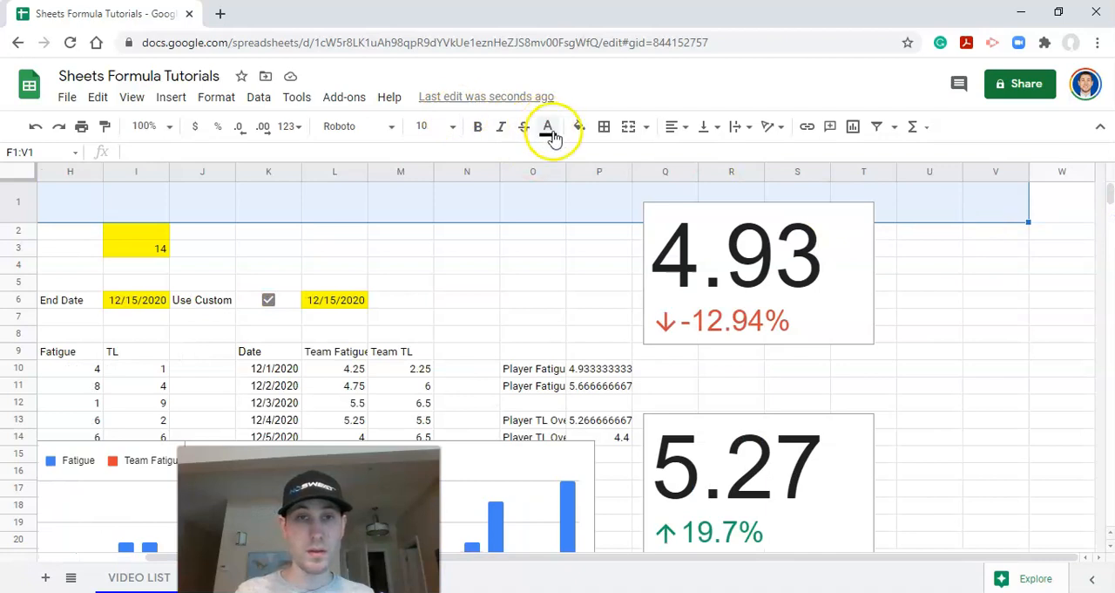
left_click(629, 128)
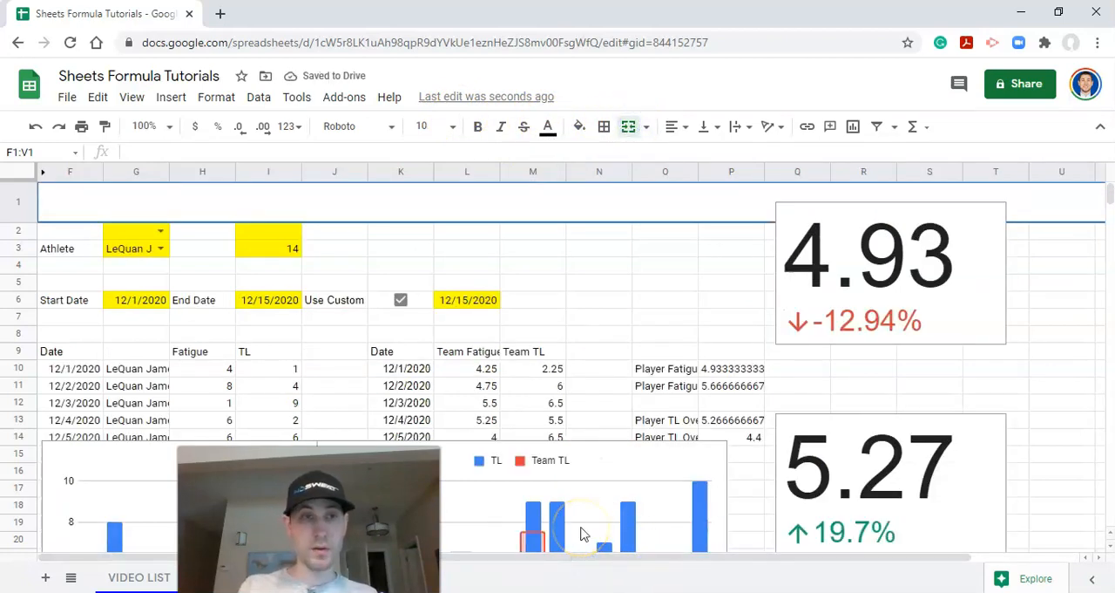
Step: Enter the title "MANAGING DATES DASHBOARD" in the merged cell F1:V1
left_click(497, 203)
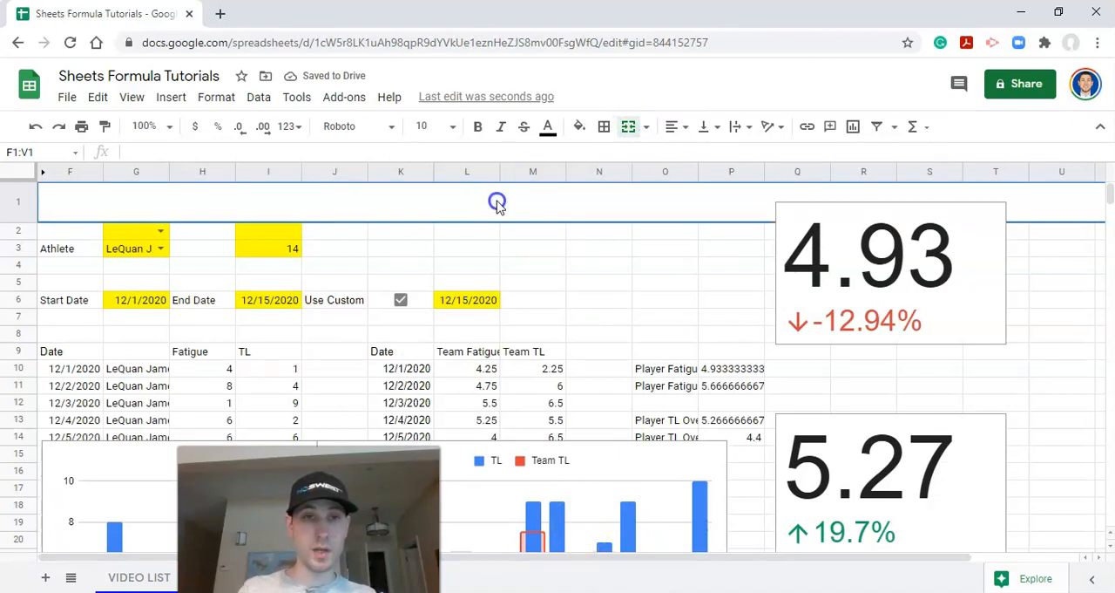
type("m")
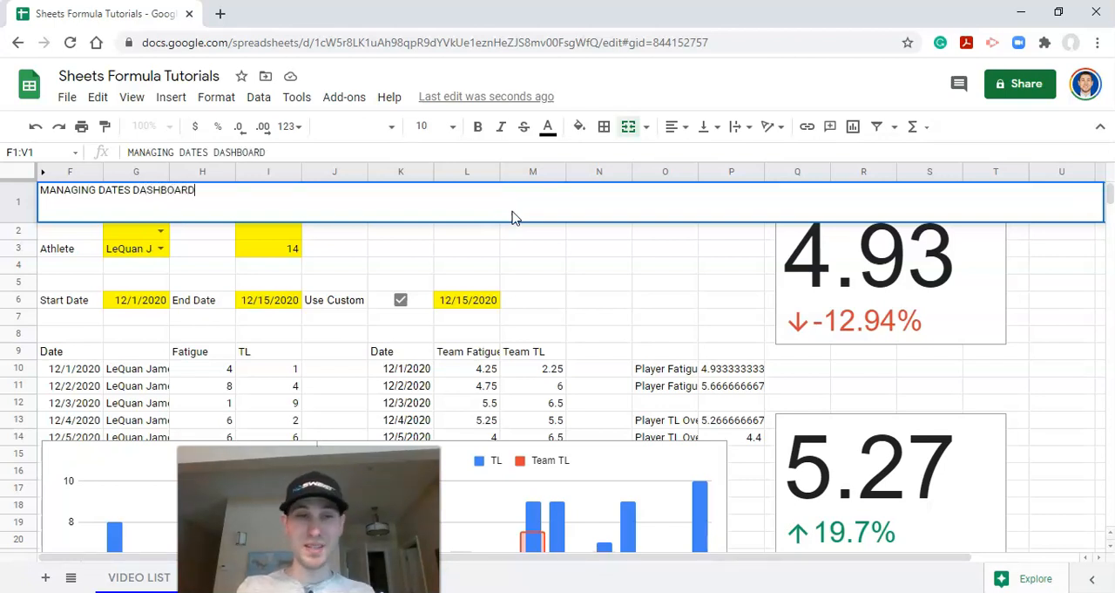
key("Return")
Step: Make the dashboard title in row 1 bold and centre it horizontally and vertically
left_click(513, 212)
key("ctrl+b")
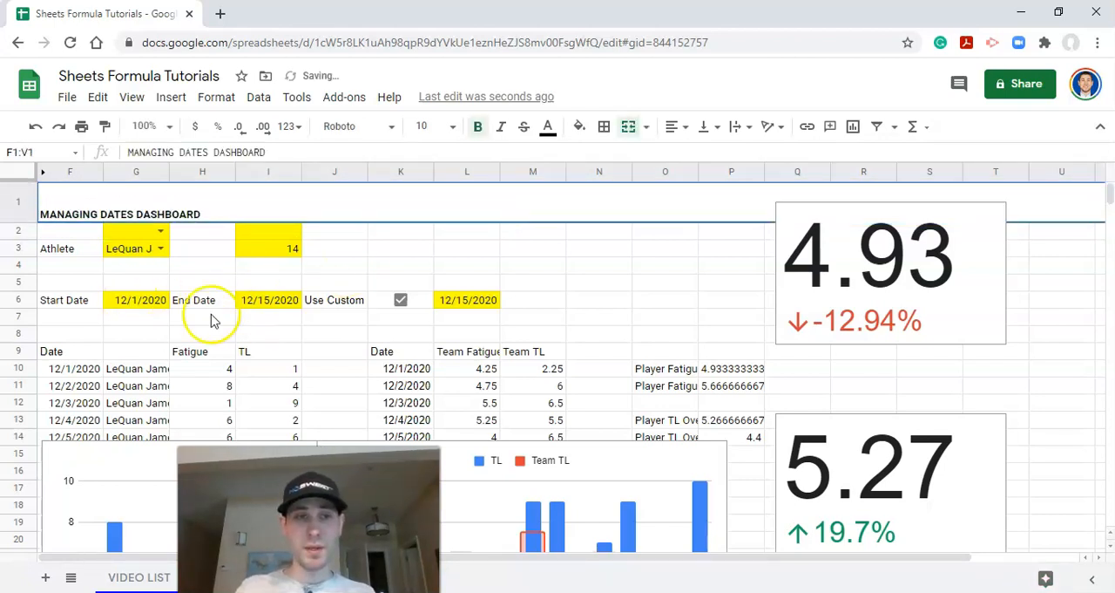
left_click(672, 127)
left_click(691, 153)
left_click(703, 126)
left_click(723, 155)
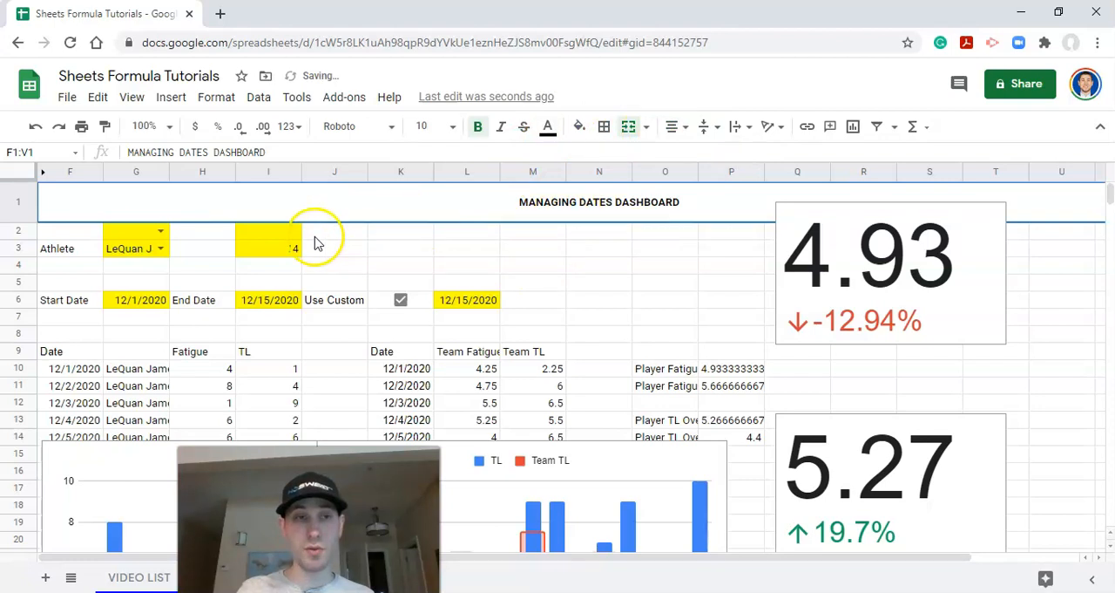
Step: Delete the leftover yellow cells G2:I2, shifting the remaining cells left
left_click(16, 231)
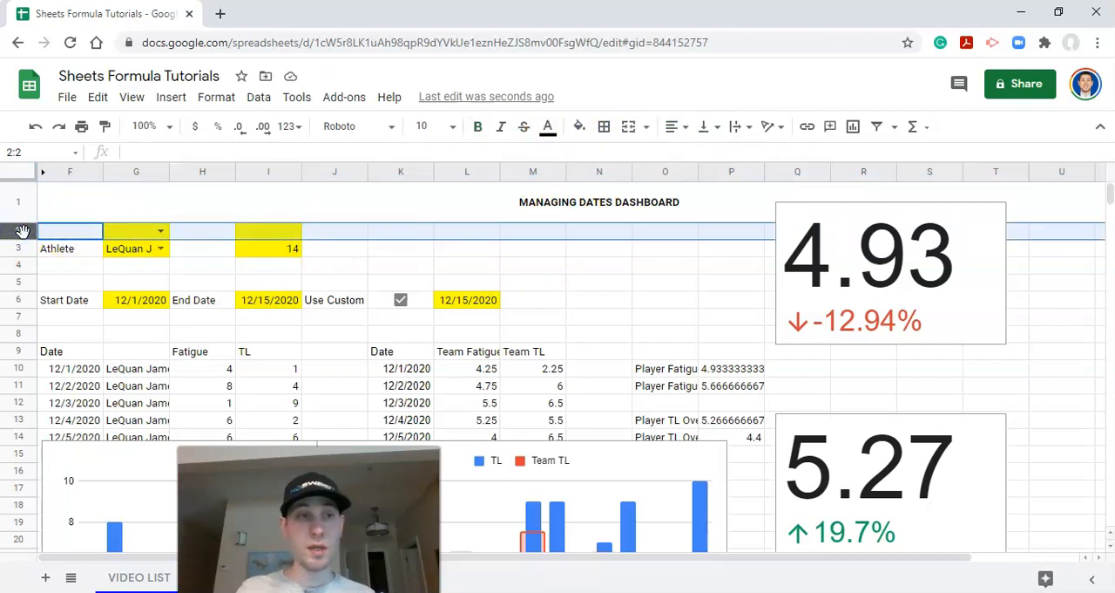
right_click(22, 231)
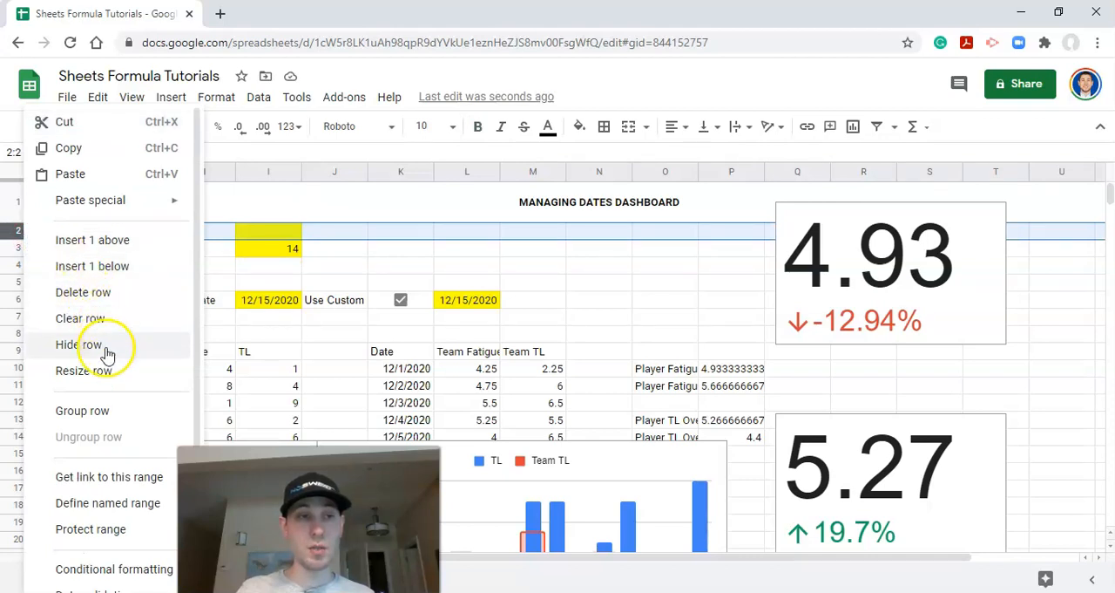
left_click_drag(266, 231, 129, 237)
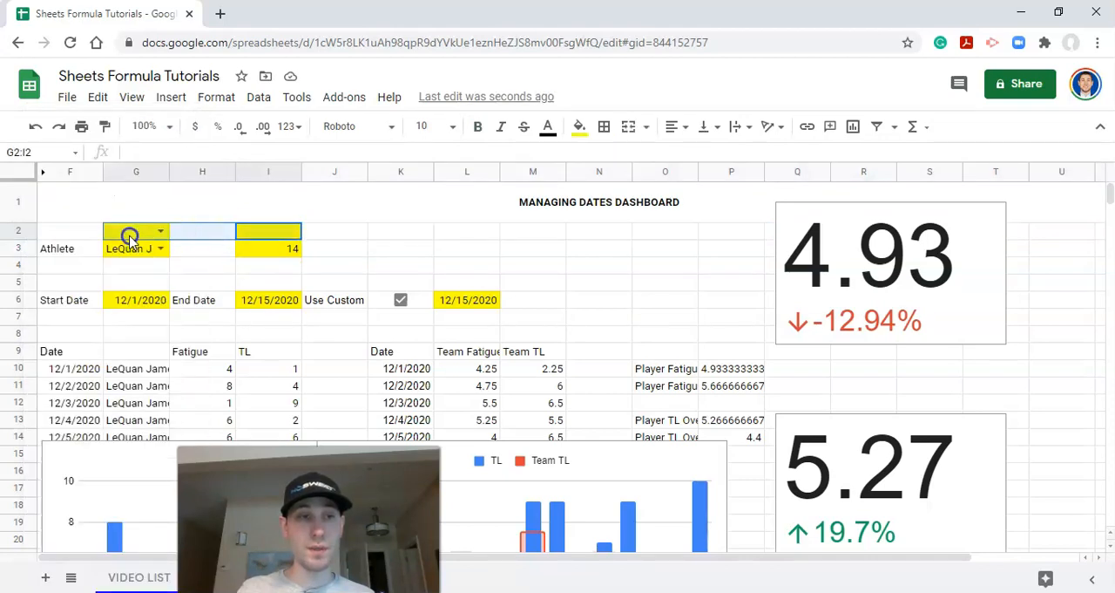
right_click(135, 235)
mouse_move(218, 385)
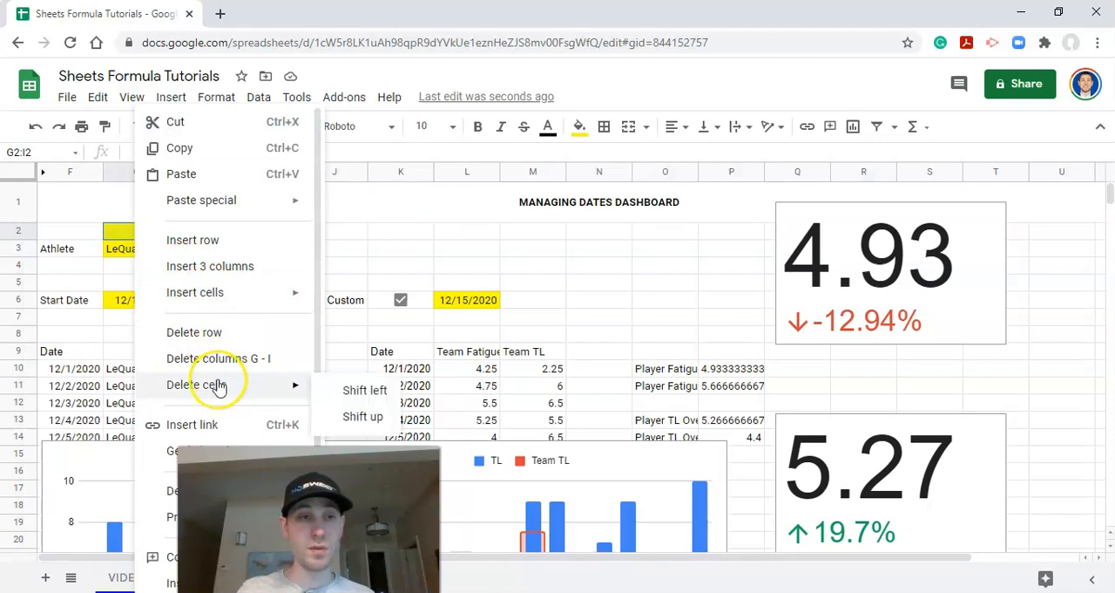
left_click(382, 398)
left_click(383, 248)
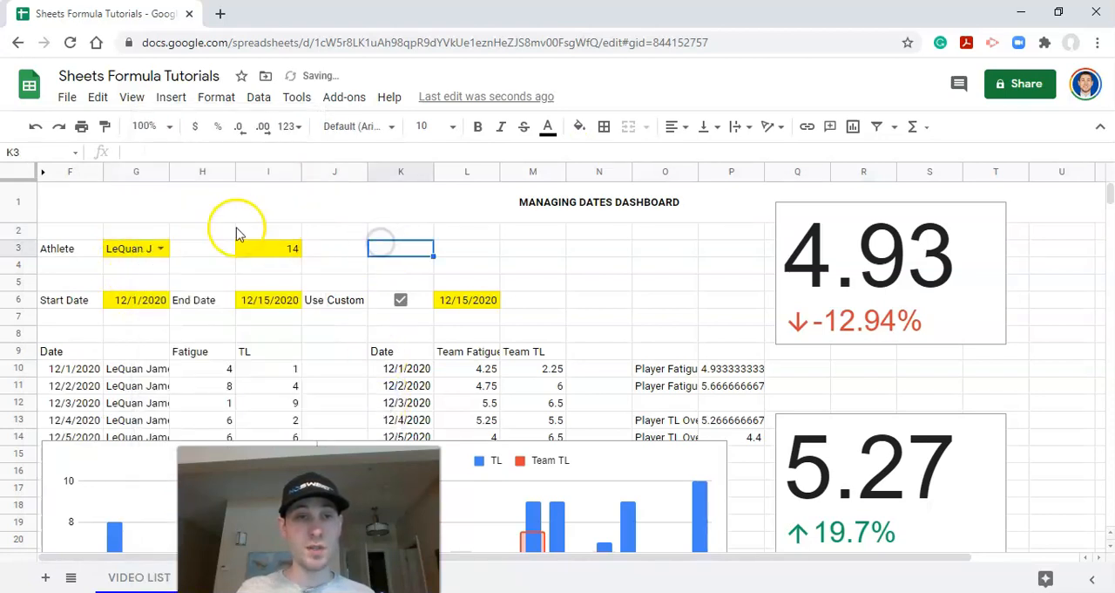
Step: Set the height of row 2 to 10 pixels to make it a narrow spacer
left_click(29, 229)
right_click(28, 229)
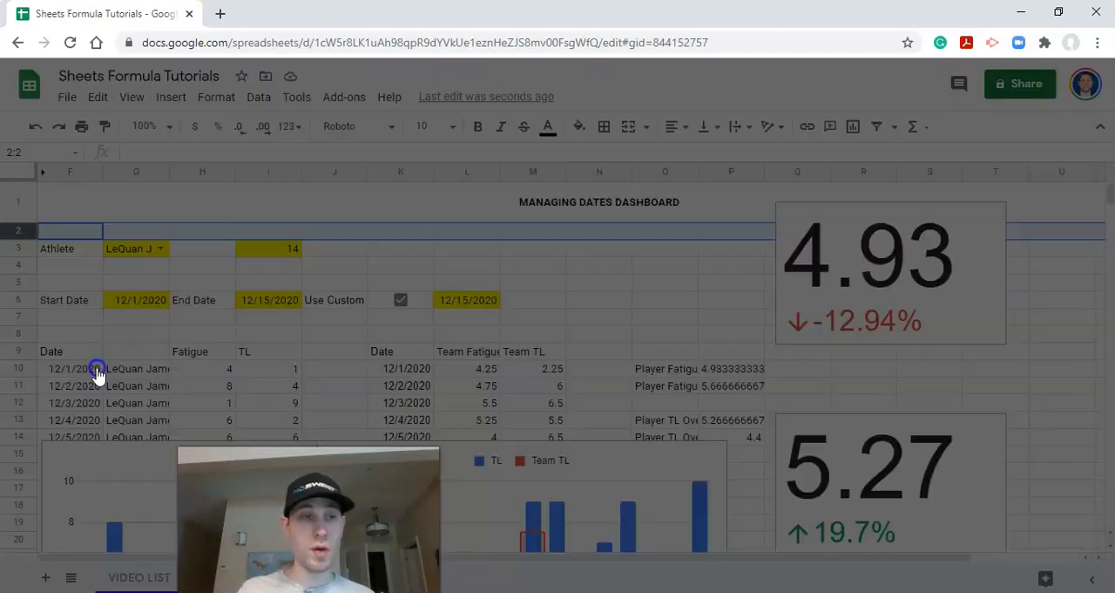
left_click(96, 369)
left_click(491, 319)
type("10")
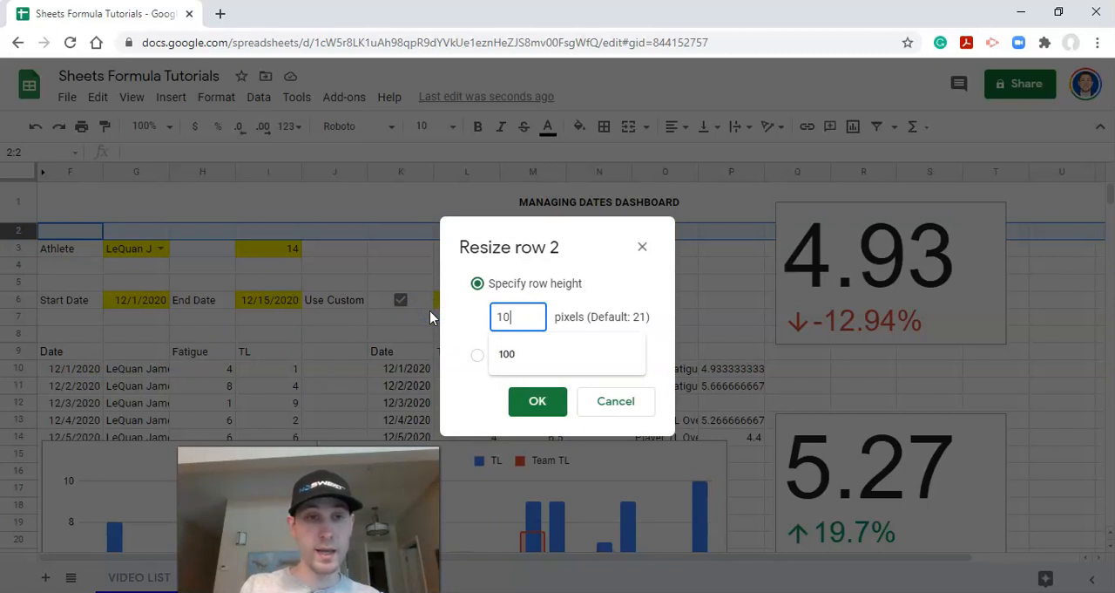
key("Return")
left_click(212, 204)
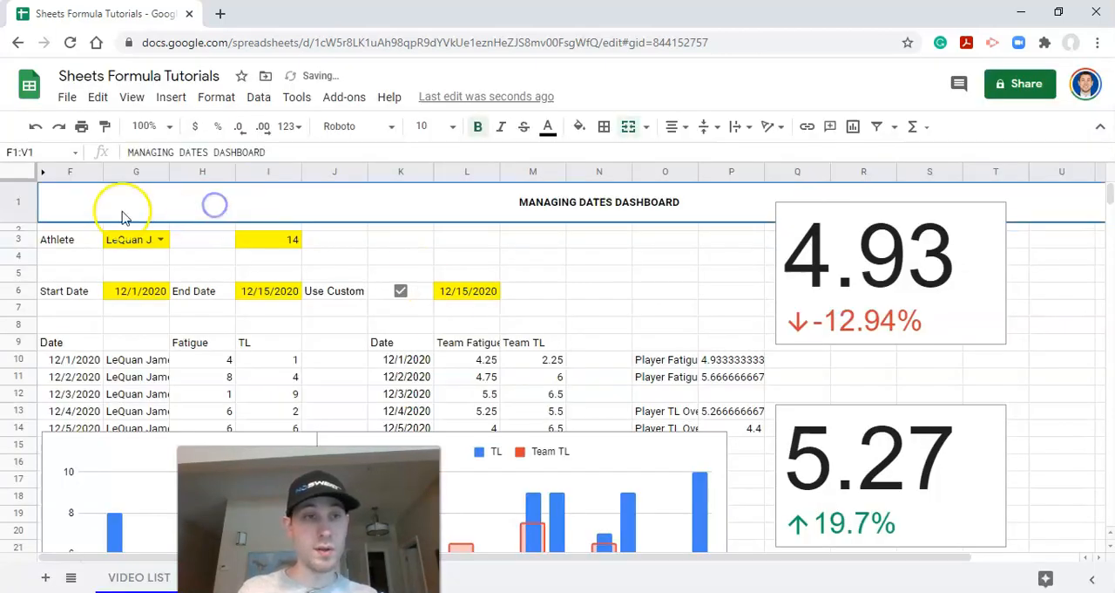
Step: Set the height of title row 1 to 35 pixels
left_click(13, 202)
right_click(12, 202)
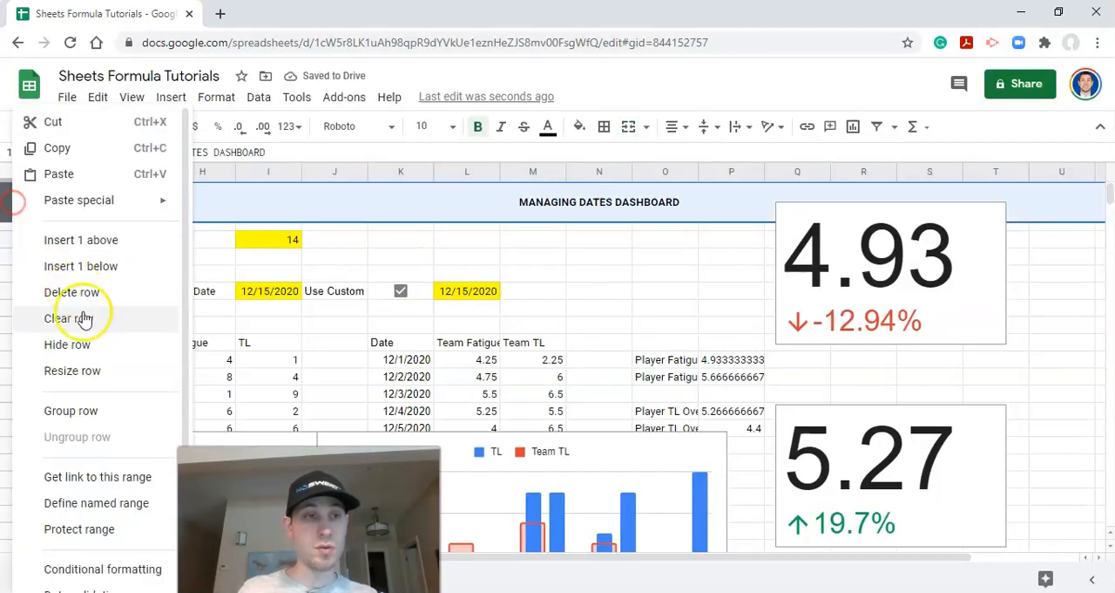
left_click(92, 368)
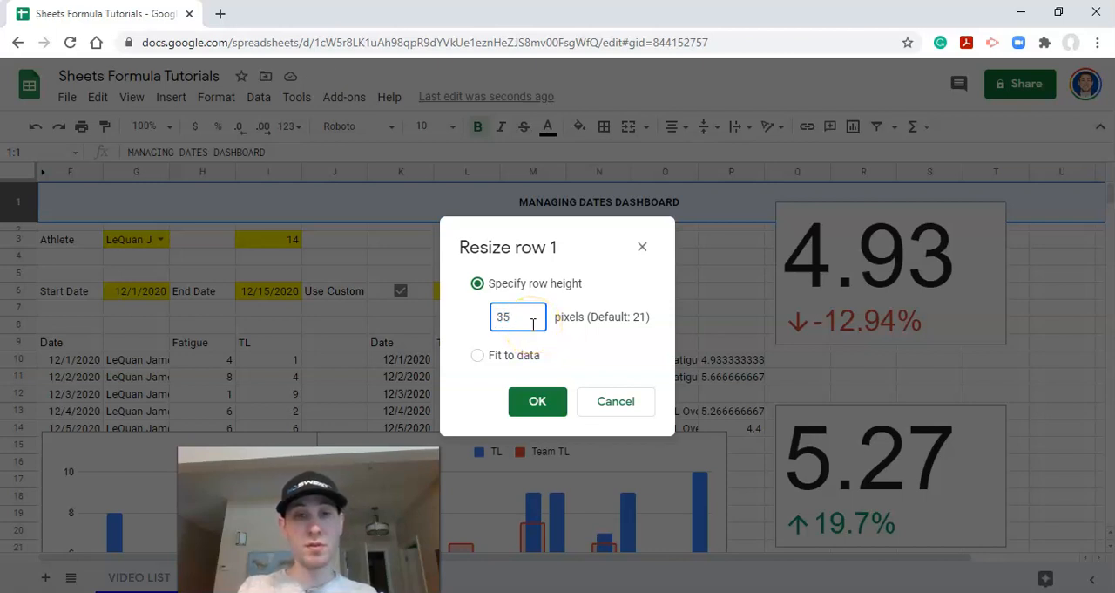
key("Return")
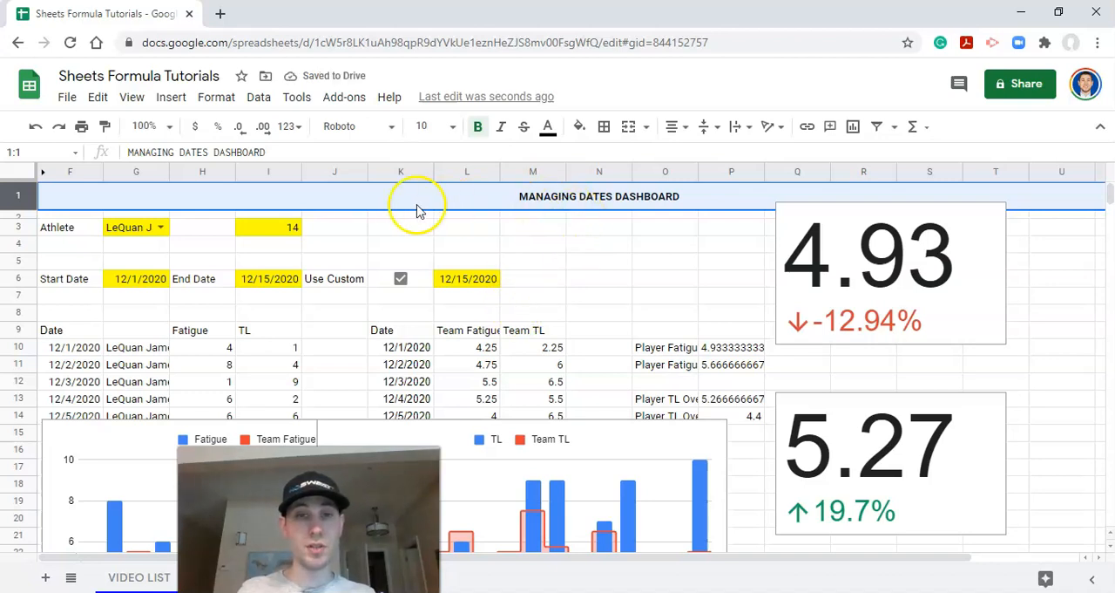
Step: Move the date controls from row 6 up to row 3 starting at K3, and move the 4.93 scorecard clear of them
left_click(67, 279)
left_click_drag(199, 286, 854, 229)
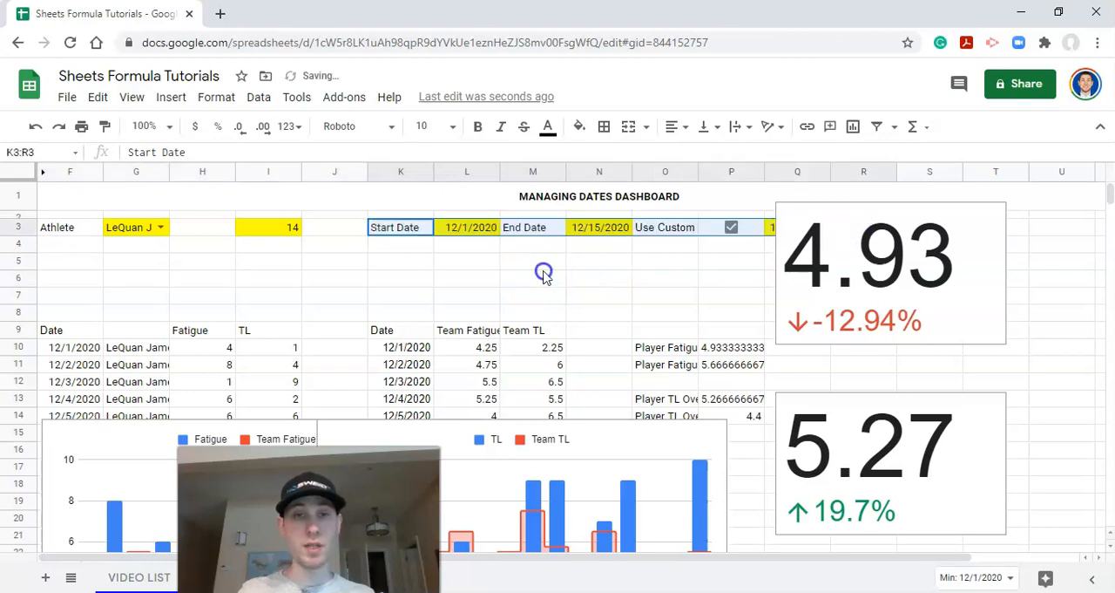
left_click(533, 262)
left_click_drag(882, 270, 940, 319)
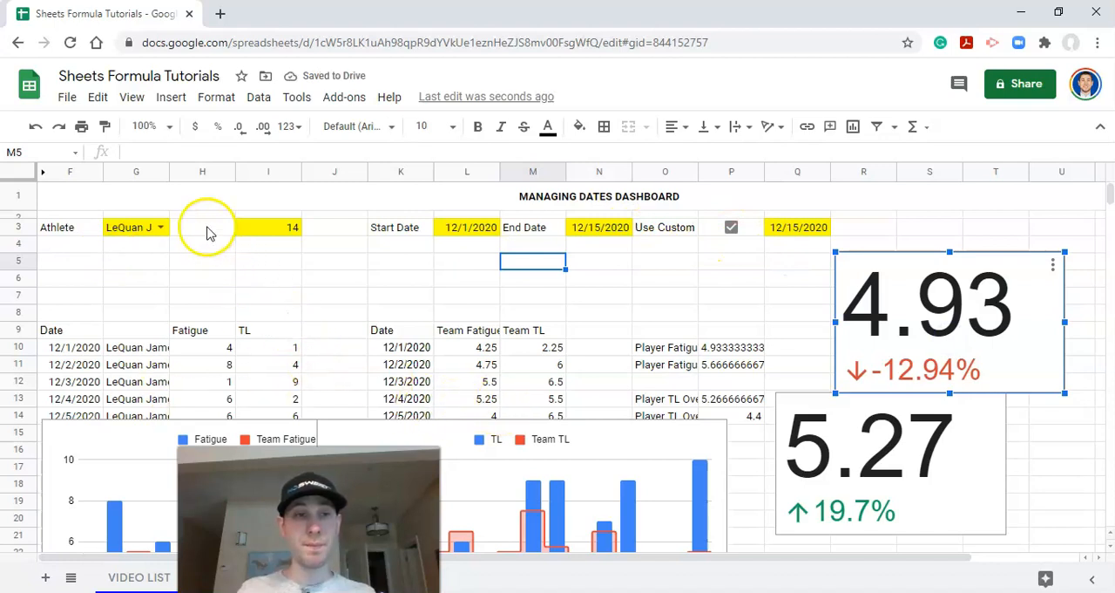
Step: Set the height of row 3, which holds the athlete and date controls, to 35 pixels
left_click(75, 226)
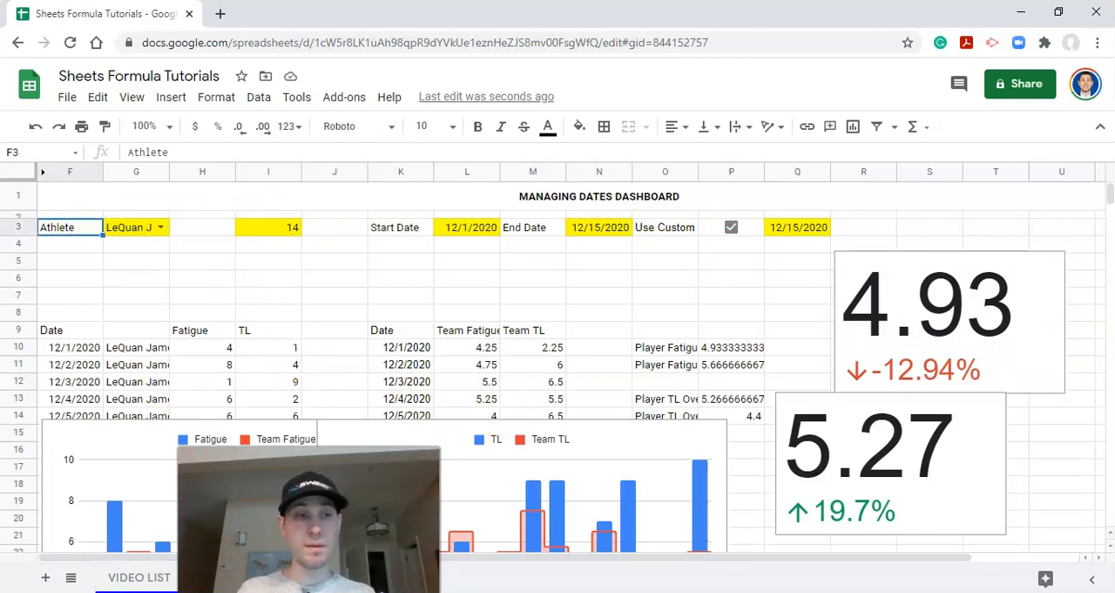
left_click(19, 226)
right_click(26, 232)
left_click(87, 370)
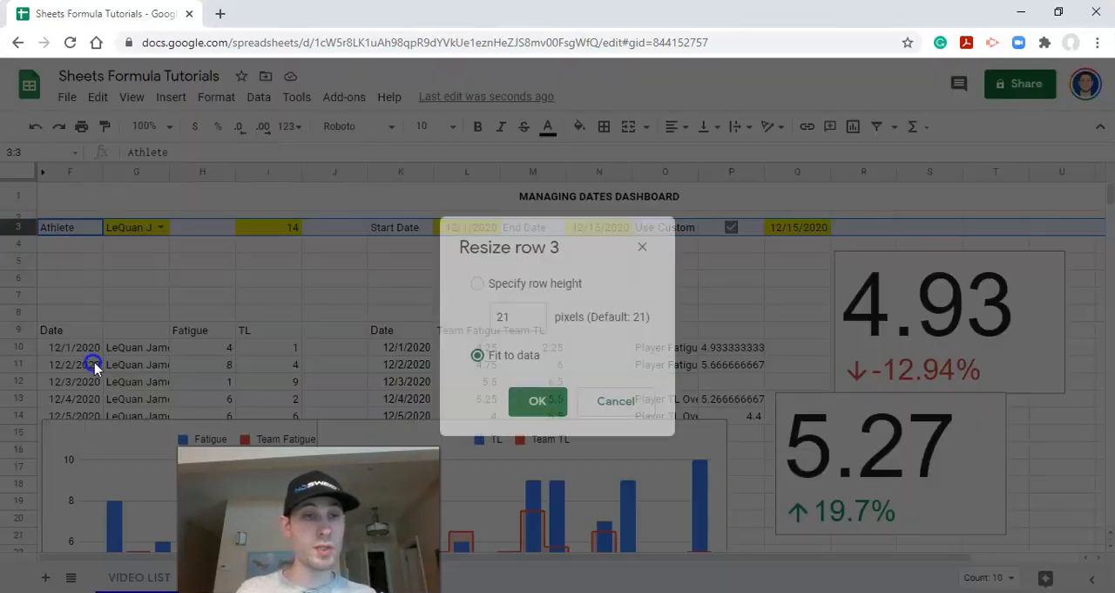
type("35")
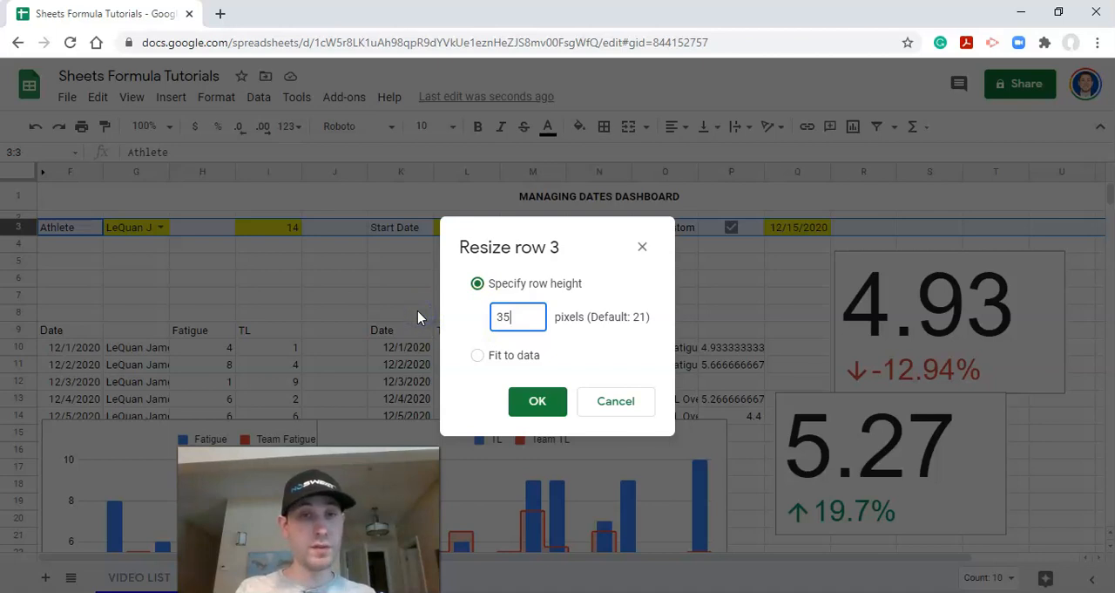
key("Return")
left_click(365, 193)
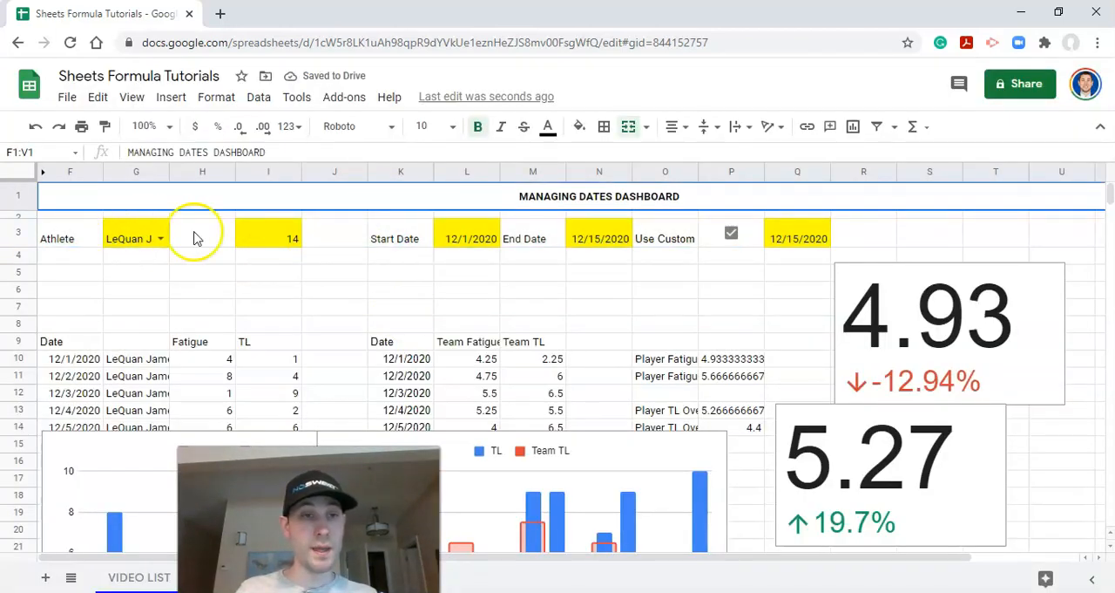
Step: Set the height of row 4 to 10 pixels as a spacer below the controls
left_click(25, 253)
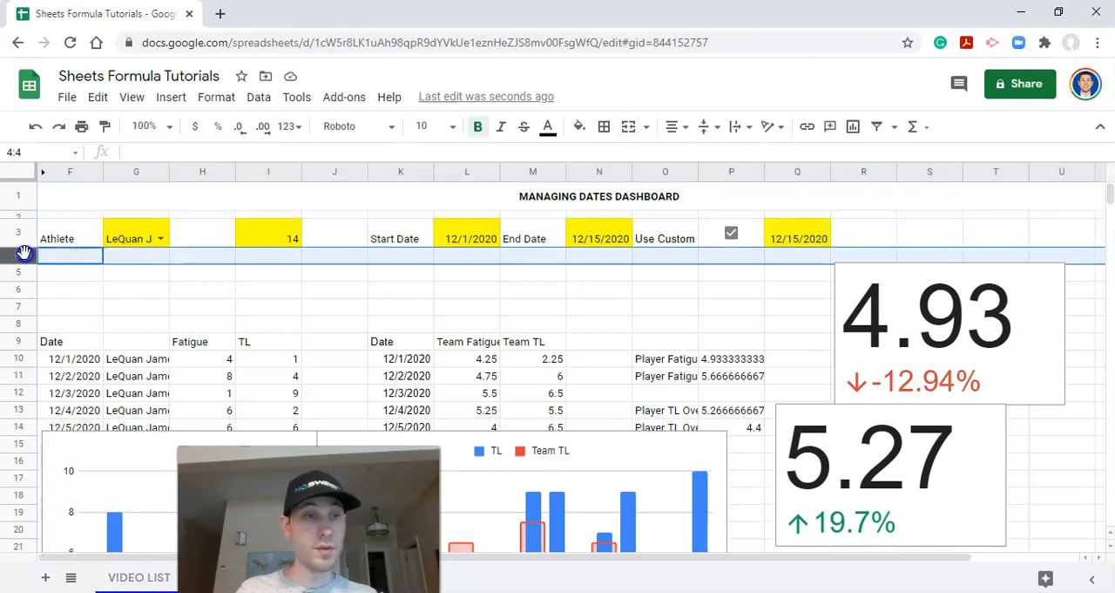
right_click(24, 257)
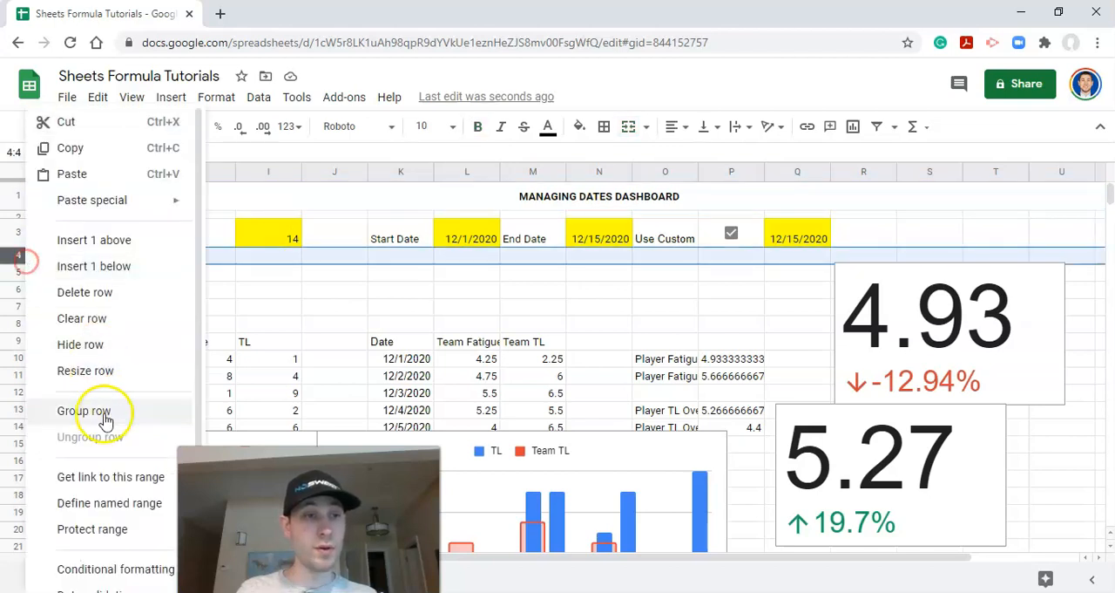
left_click(109, 373)
left_click(519, 318)
type("1")
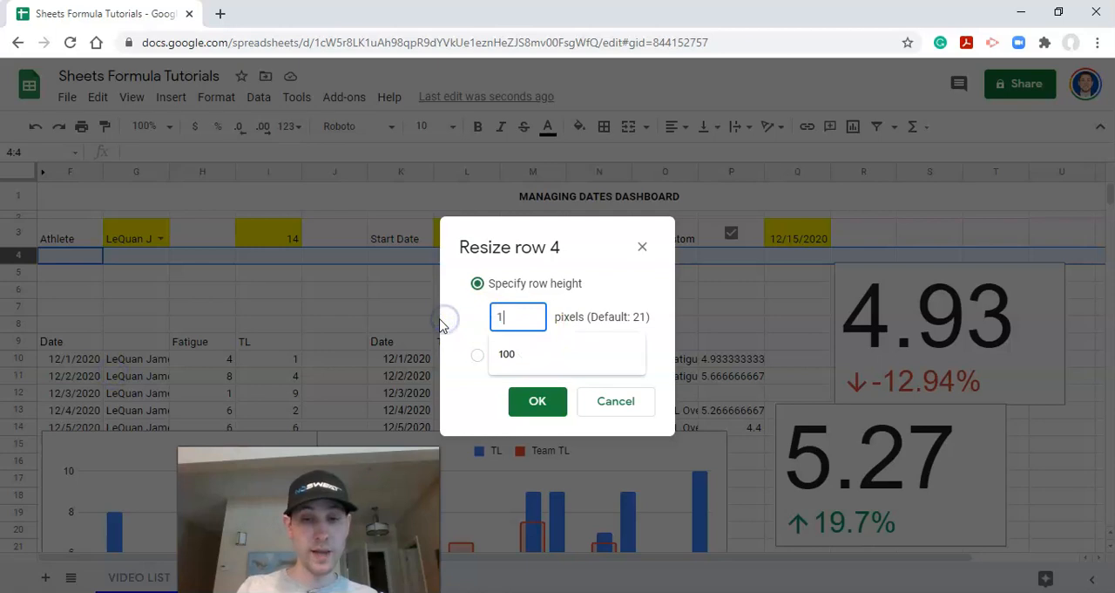
type("/20")
key("Return")
left_click(394, 266)
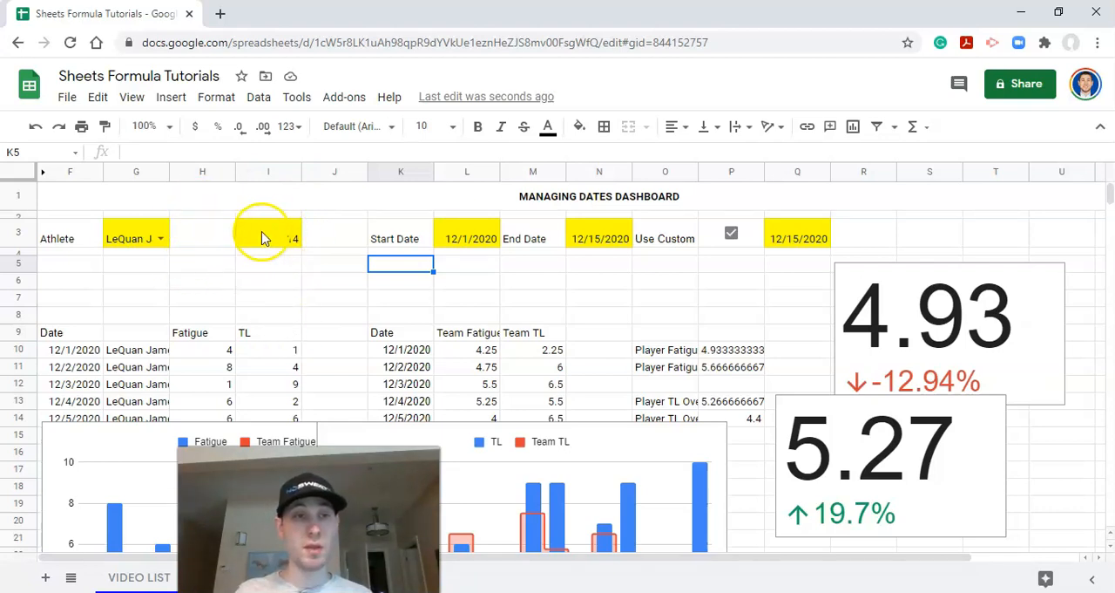
Step: Shift the day count and date controls in row 3 to K3:S3, and merge G3:H3 for the athlete selector
left_click_drag(274, 231, 934, 229)
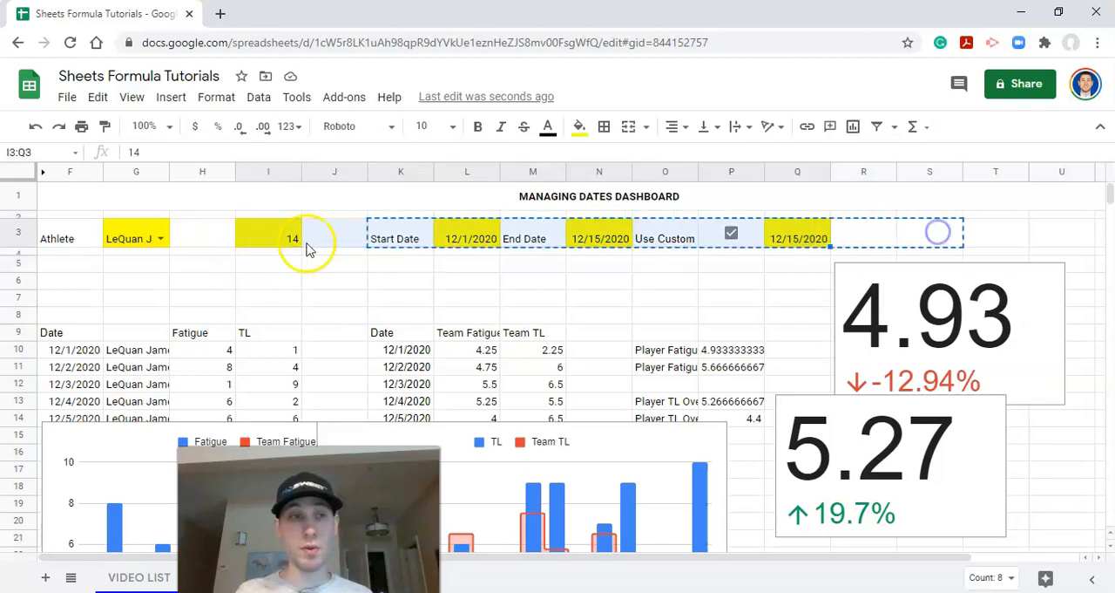
left_click_drag(136, 236, 181, 235)
left_click(131, 228)
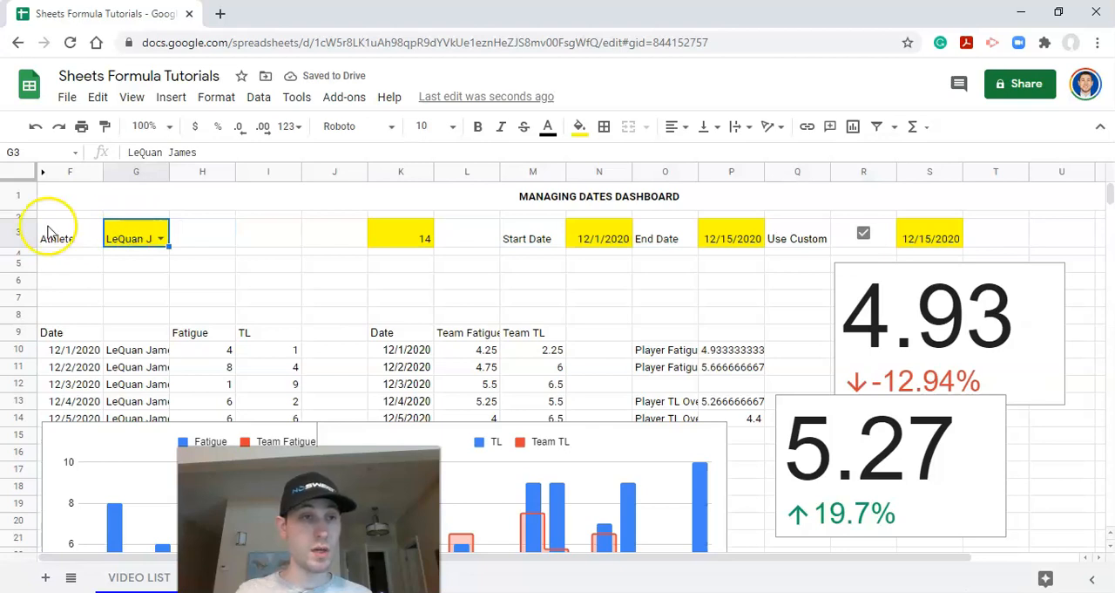
left_click_drag(126, 235, 207, 228)
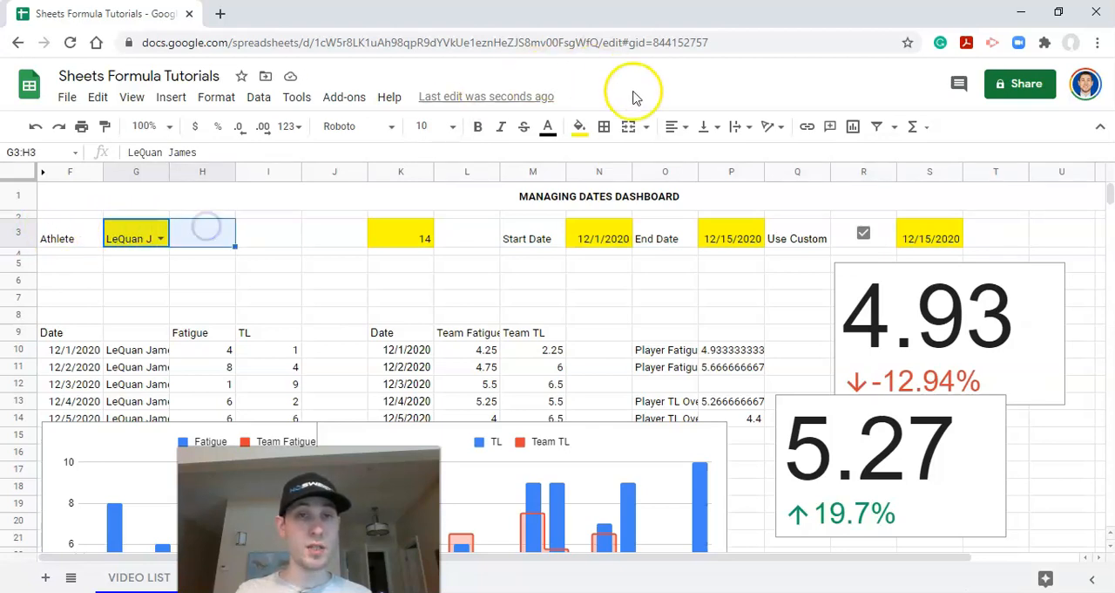
left_click(629, 126)
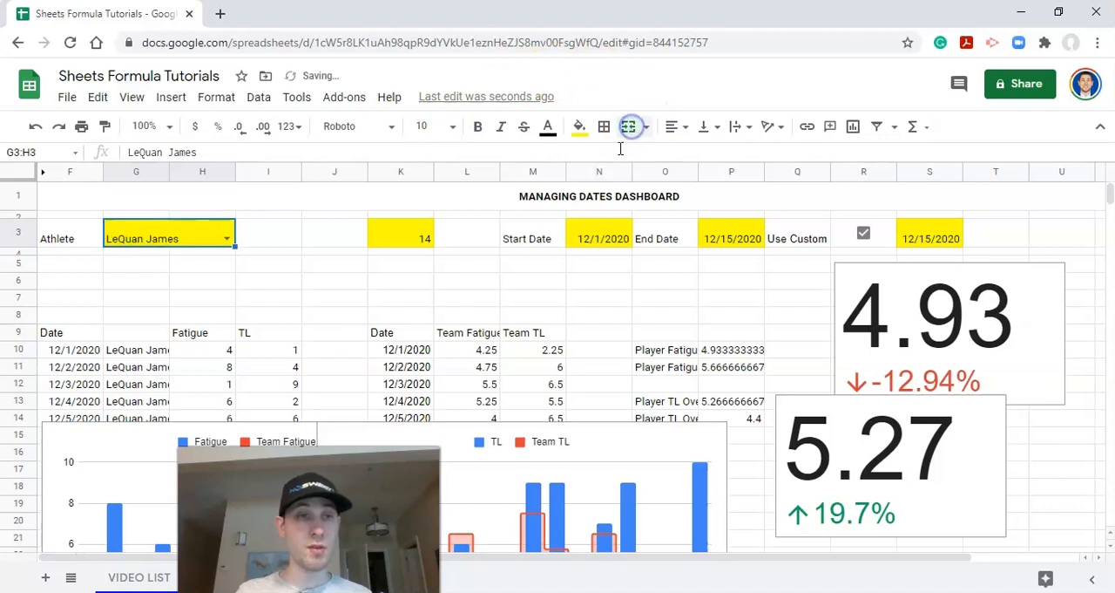
Step: Move the Start Date label from M3 to J3
left_click(268, 240)
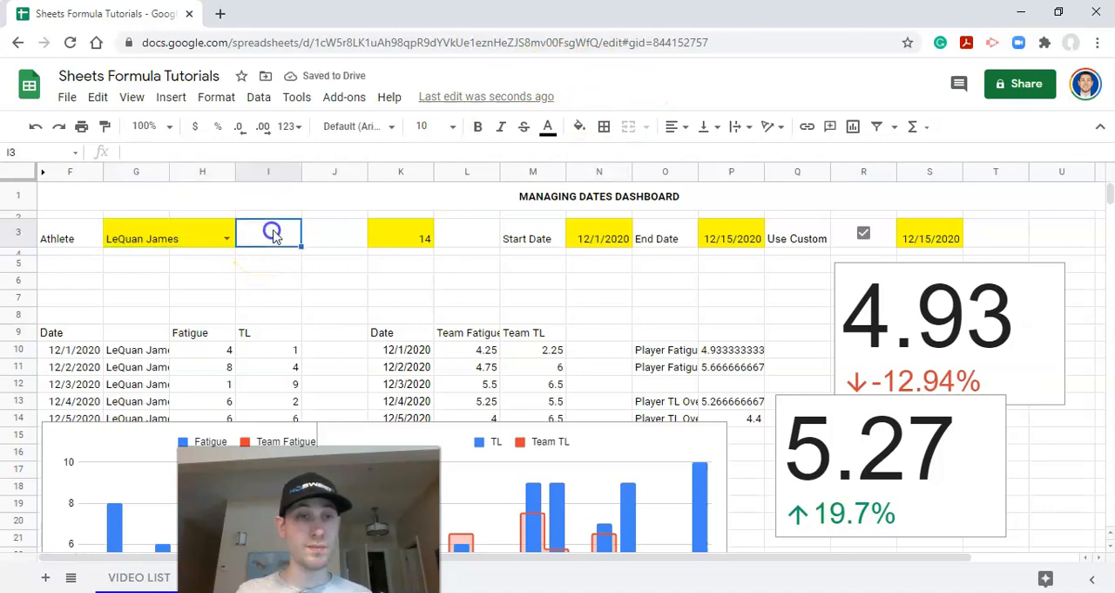
left_click(336, 232)
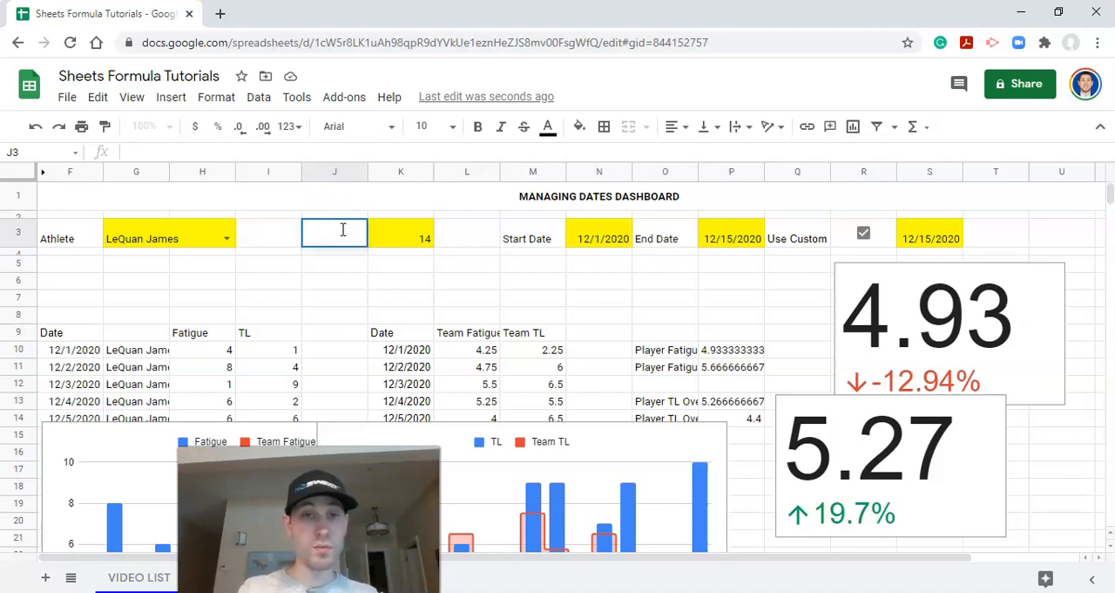
left_click(475, 237)
left_click(540, 233)
left_click_drag(540, 220, 345, 233)
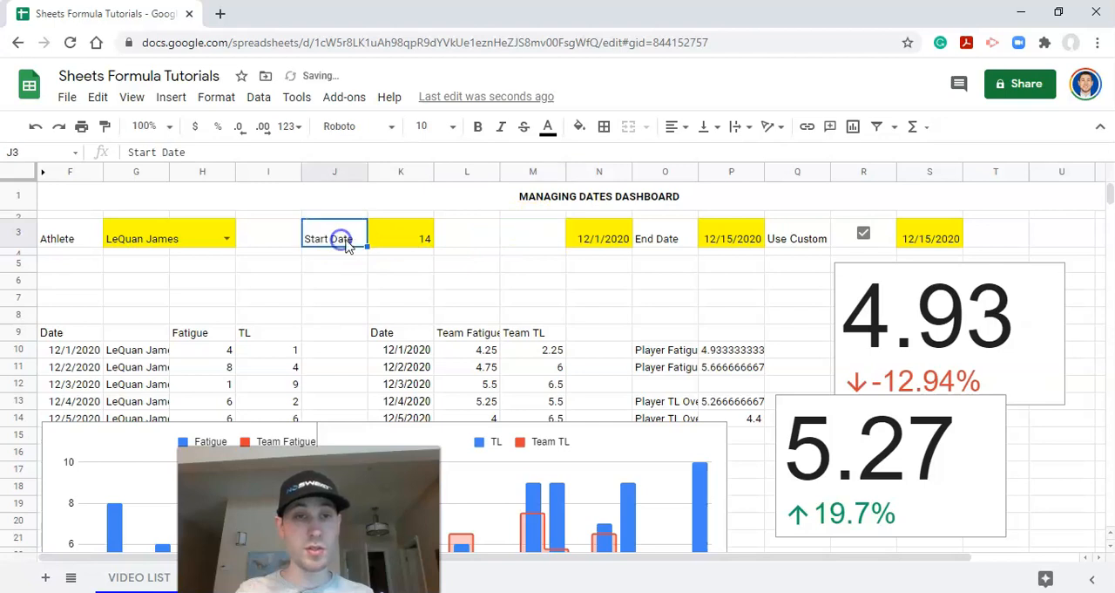
Step: Move the day count 14 from K3 to M3 and the start date value from N3 to K3
left_click(422, 231)
left_click_drag(418, 218, 516, 239)
left_click(615, 234)
left_click_drag(610, 218, 399, 235)
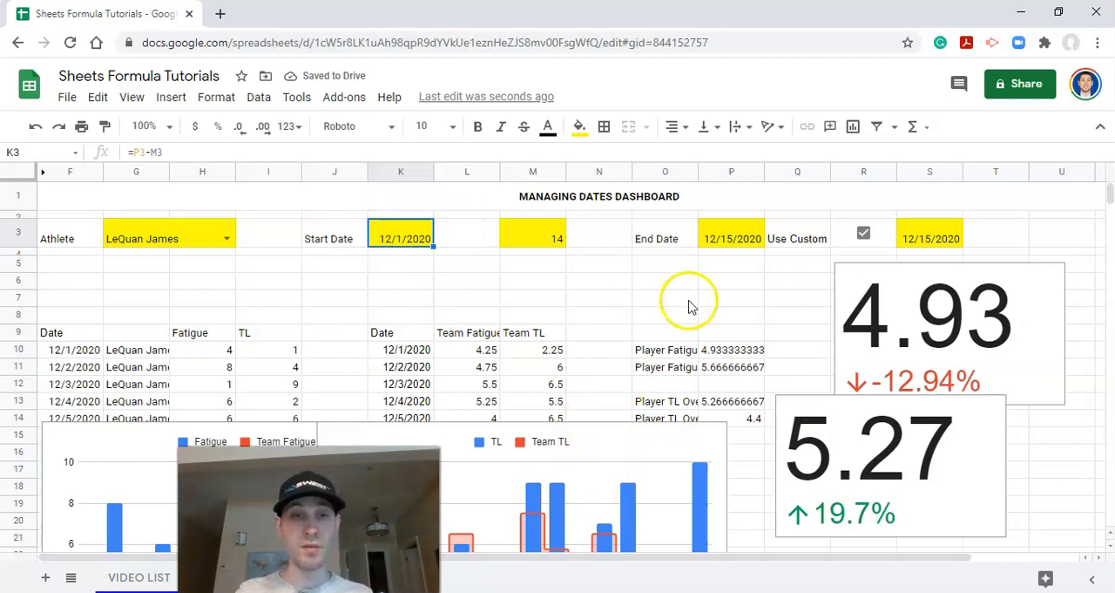
Step: Move the day count 14 from M3 to N3 and enter "to" in L3
left_click(546, 231)
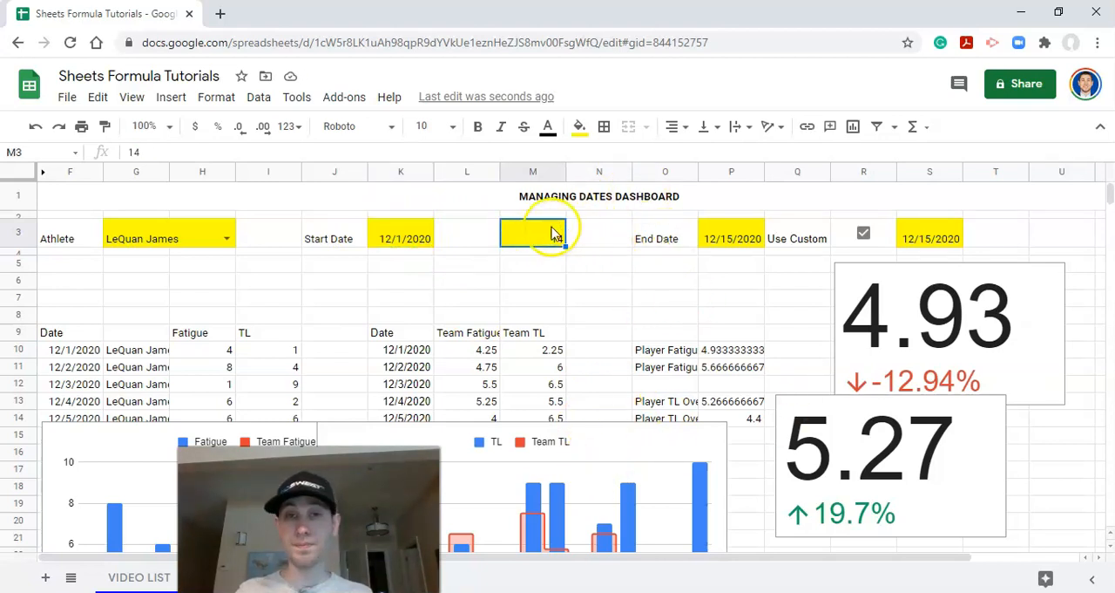
left_click_drag(539, 216, 597, 234)
left_click(471, 233)
type("to")
key("Tab")
Step: Move the end date formula from P3 to M3 and reset that cell's fill color
left_click(736, 232)
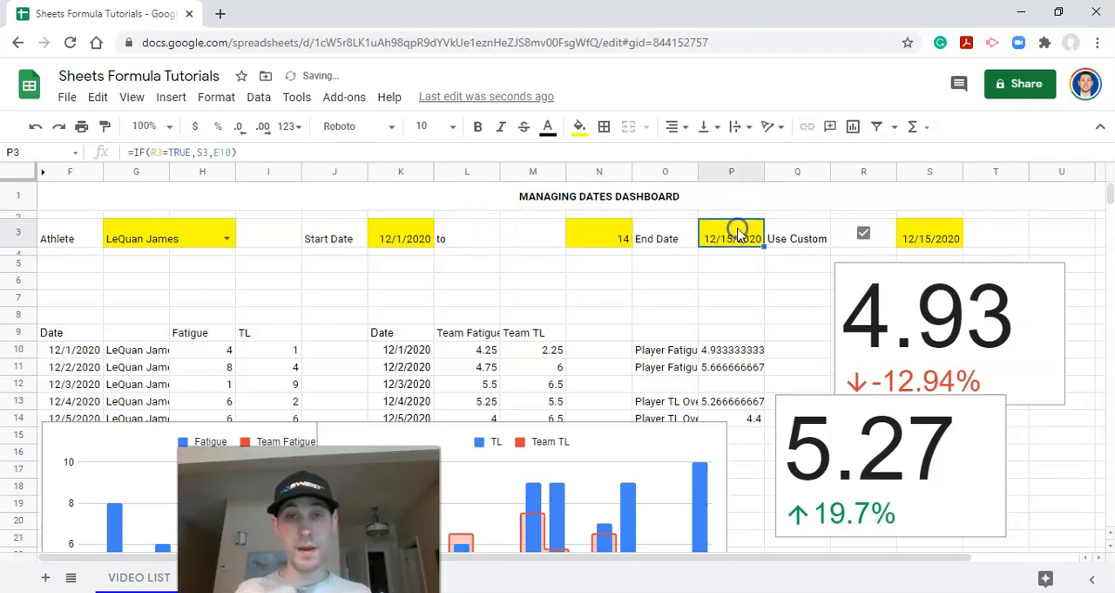
left_click_drag(739, 217, 540, 241)
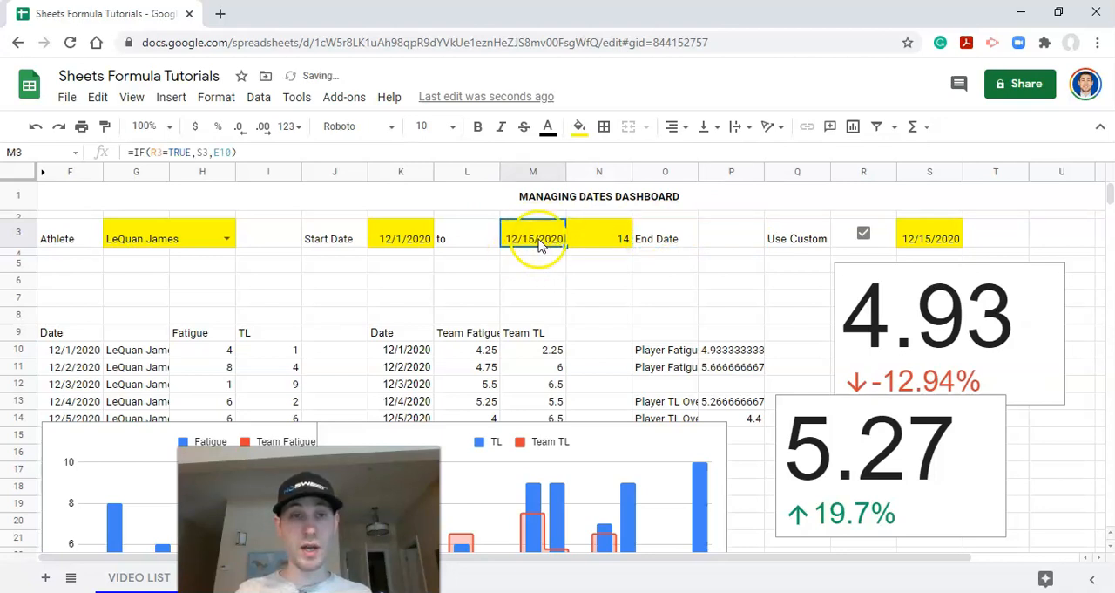
left_click(579, 126)
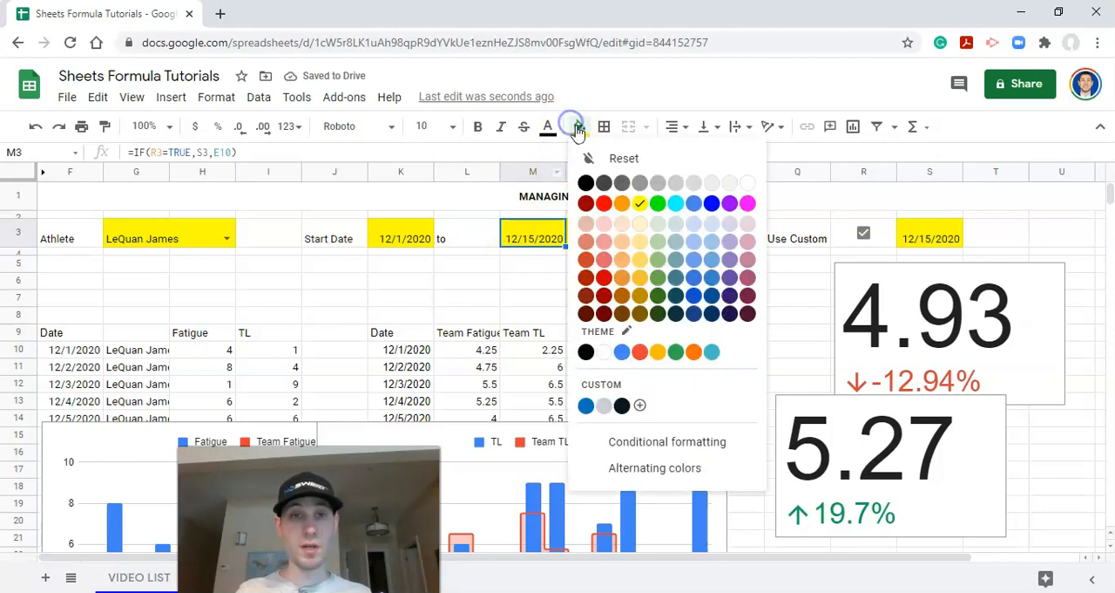
left_click(652, 168)
left_click(535, 279)
left_click(533, 241)
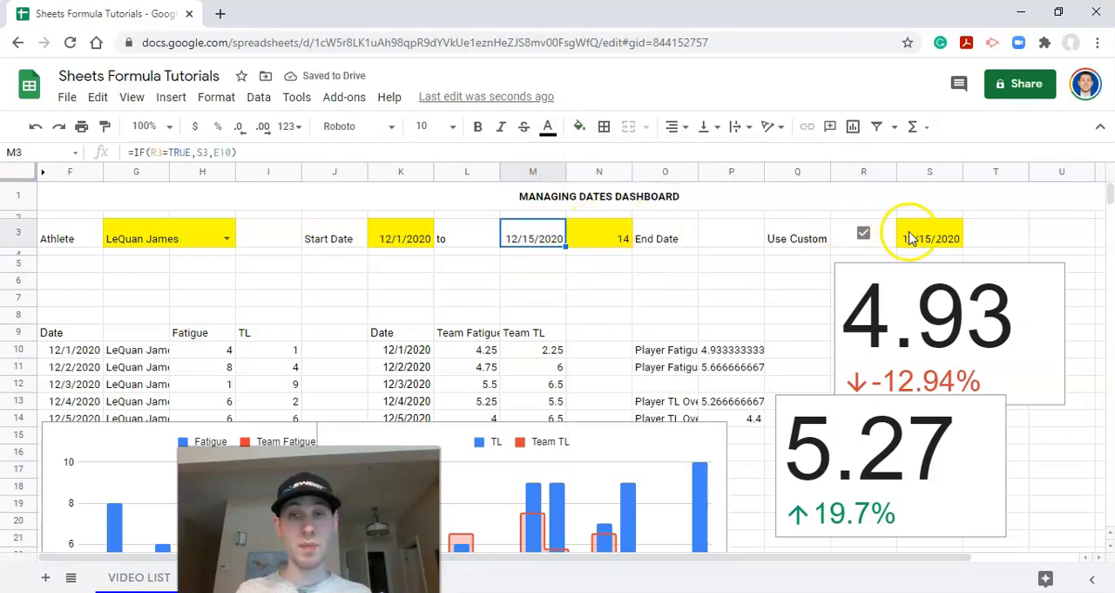
Step: Delete the "End Date" label from O3 in the control row
left_click_drag(800, 240, 949, 239)
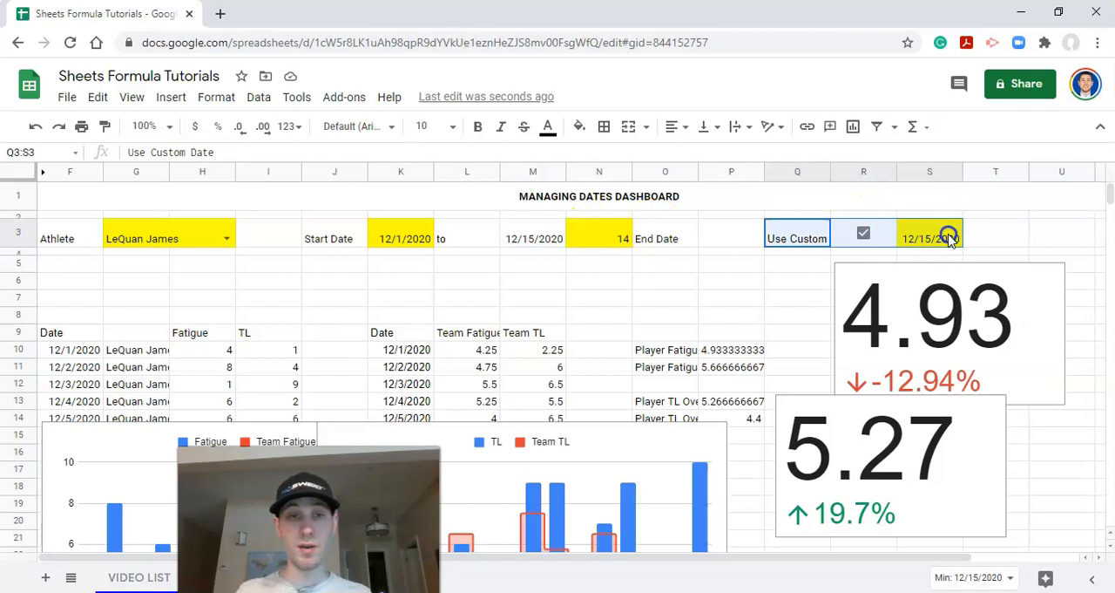
left_click(864, 235)
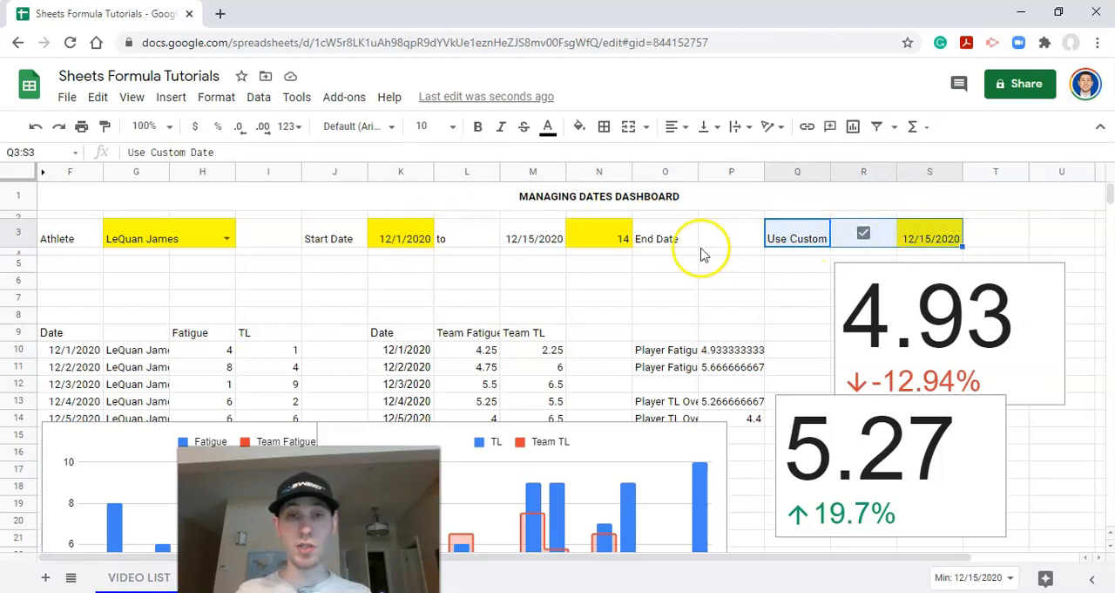
left_click(536, 240)
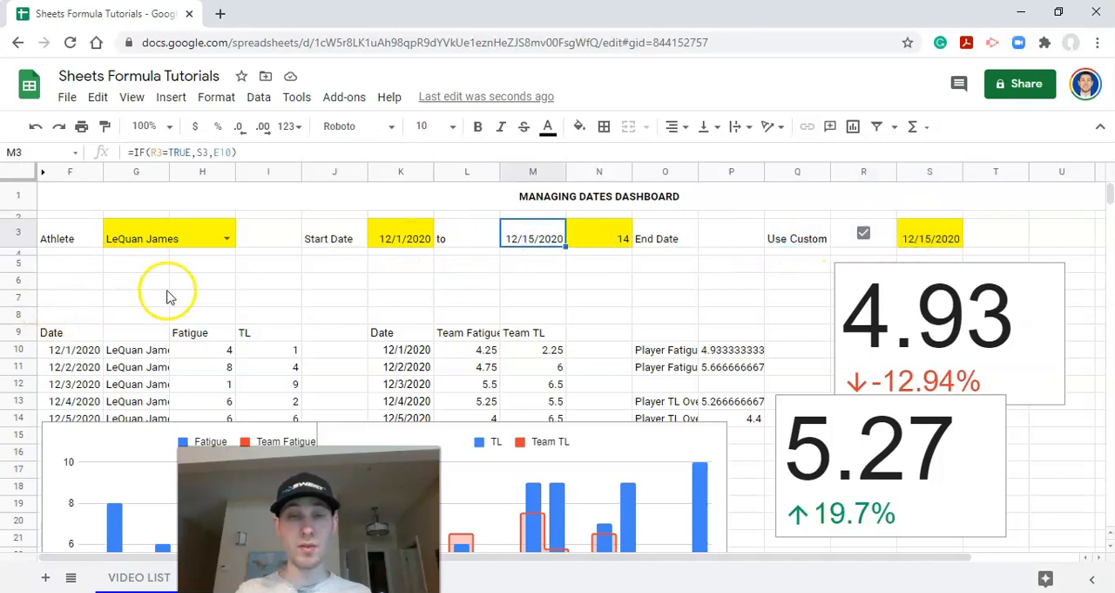
left_click(671, 231)
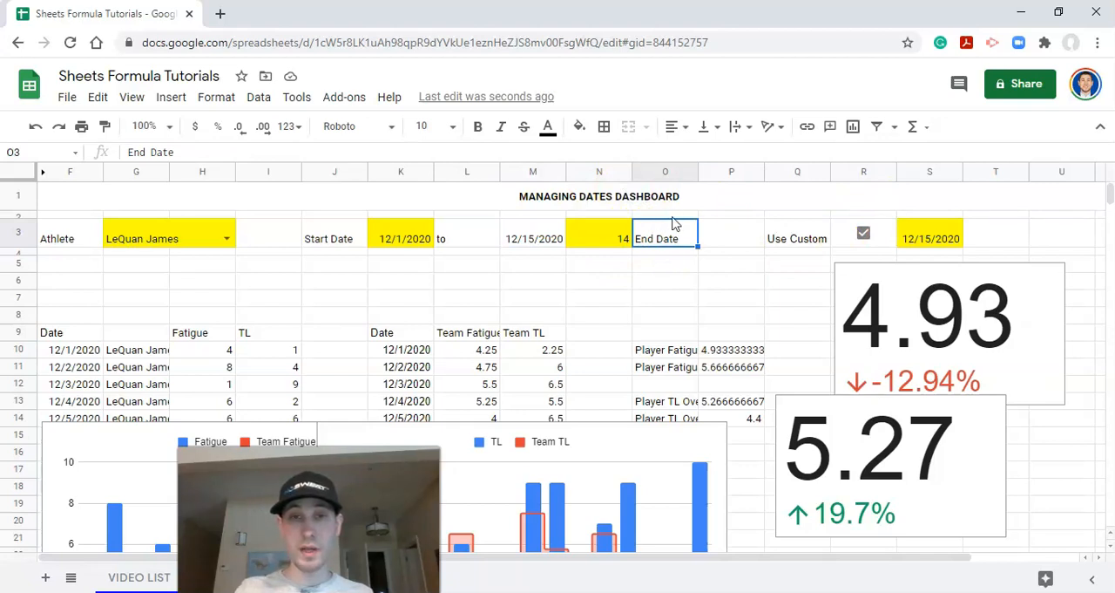
key("Delete")
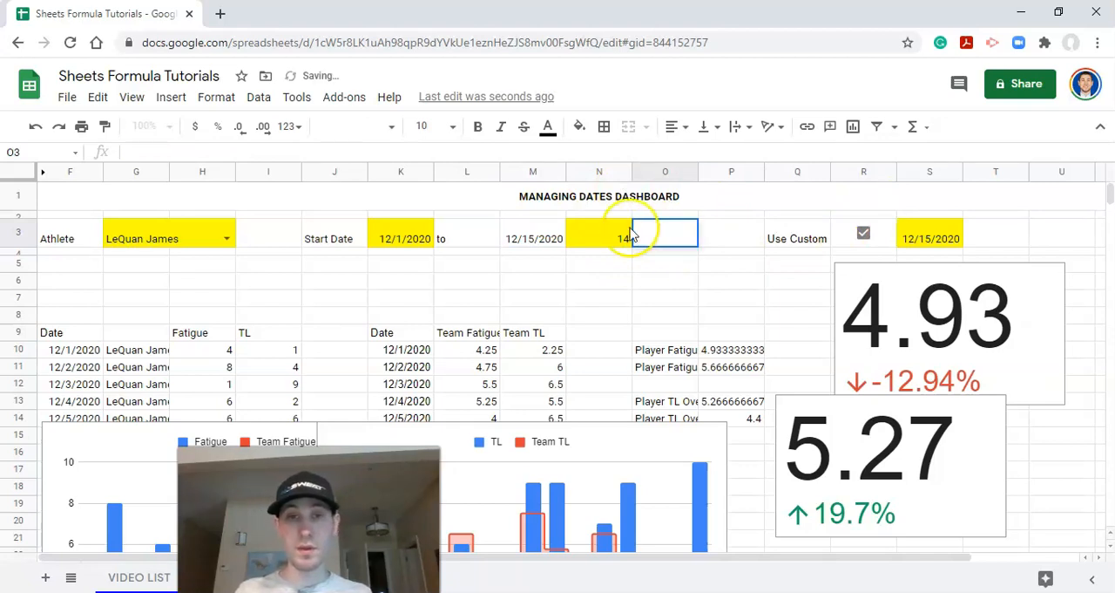
Step: Move the day count 14 from N3 to U3, at the far end of the control row
left_click(610, 234)
left_click_drag(633, 222, 714, 232)
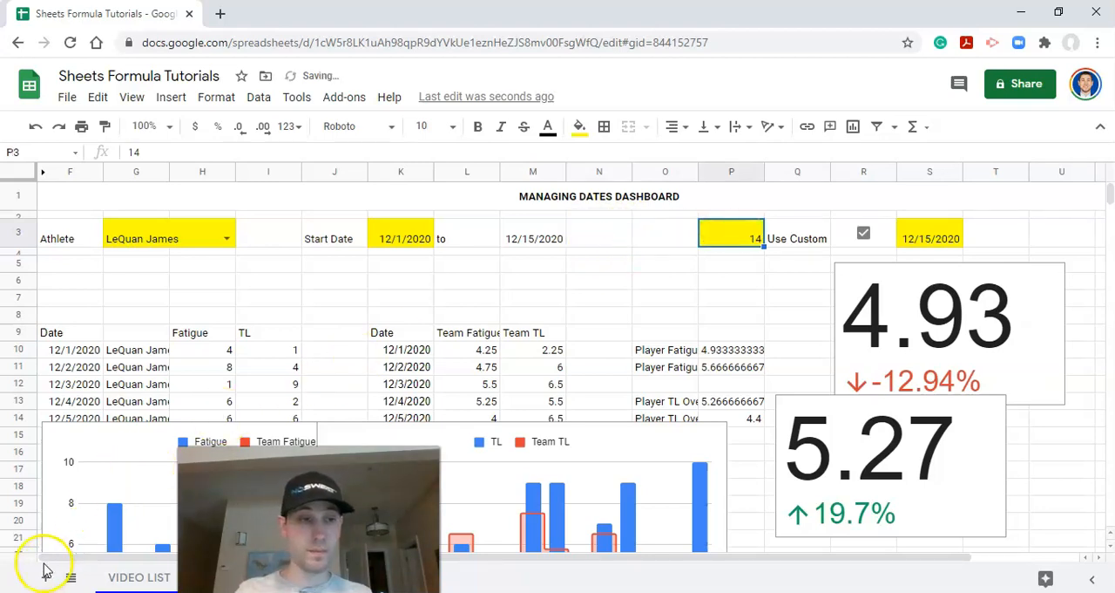
left_click(547, 242)
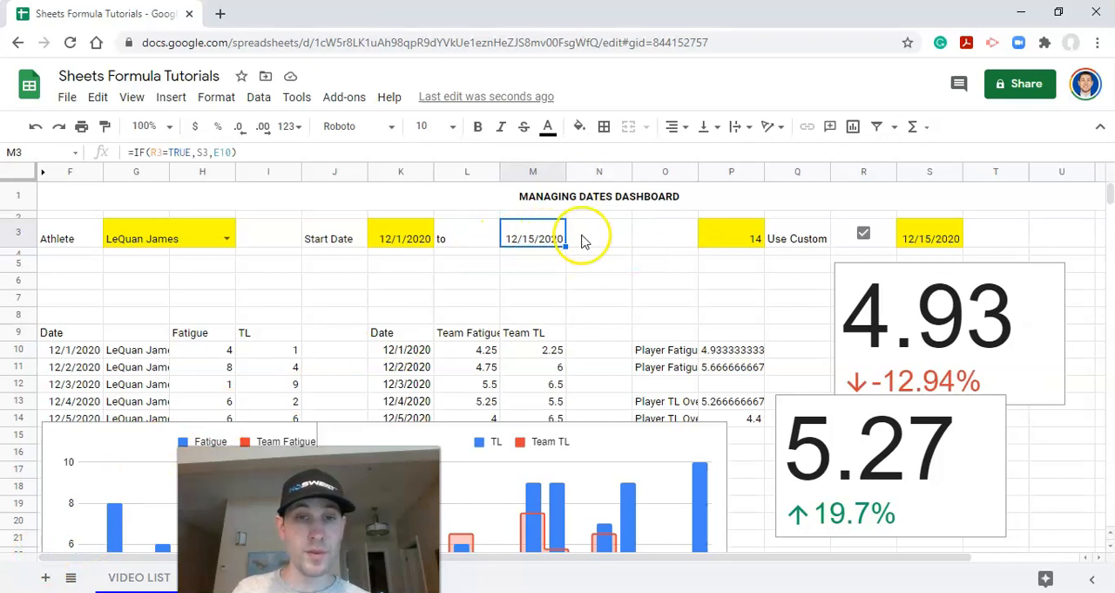
left_click(737, 235)
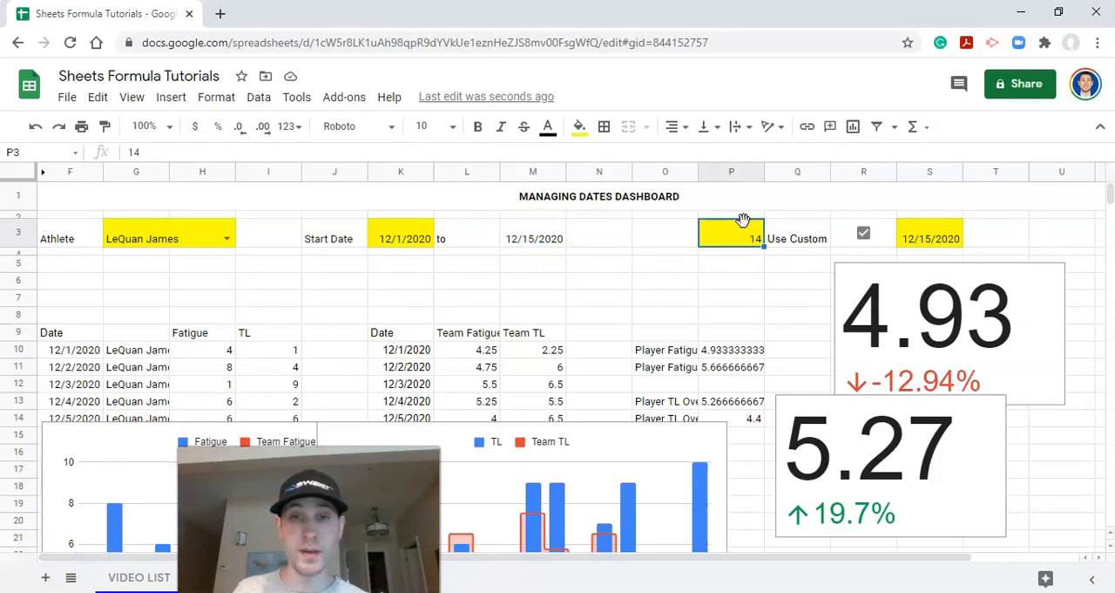
left_click_drag(744, 219, 1052, 230)
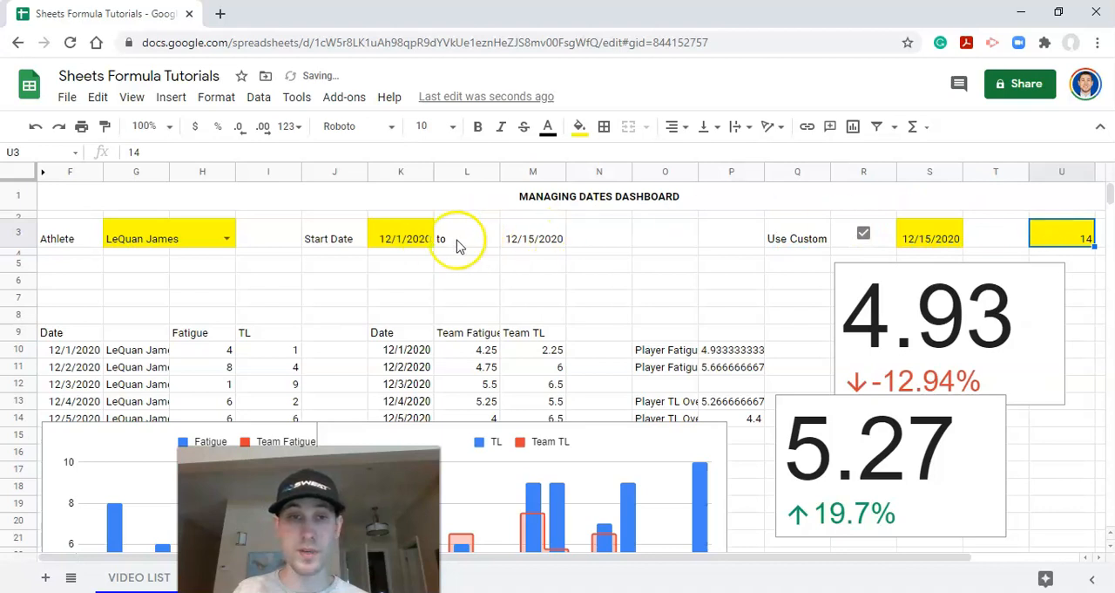
Step: Move the "Use Custom Date" label from Q3 to O3 and reword it as "Select Custom End Date (Opt.)"
left_click(798, 237)
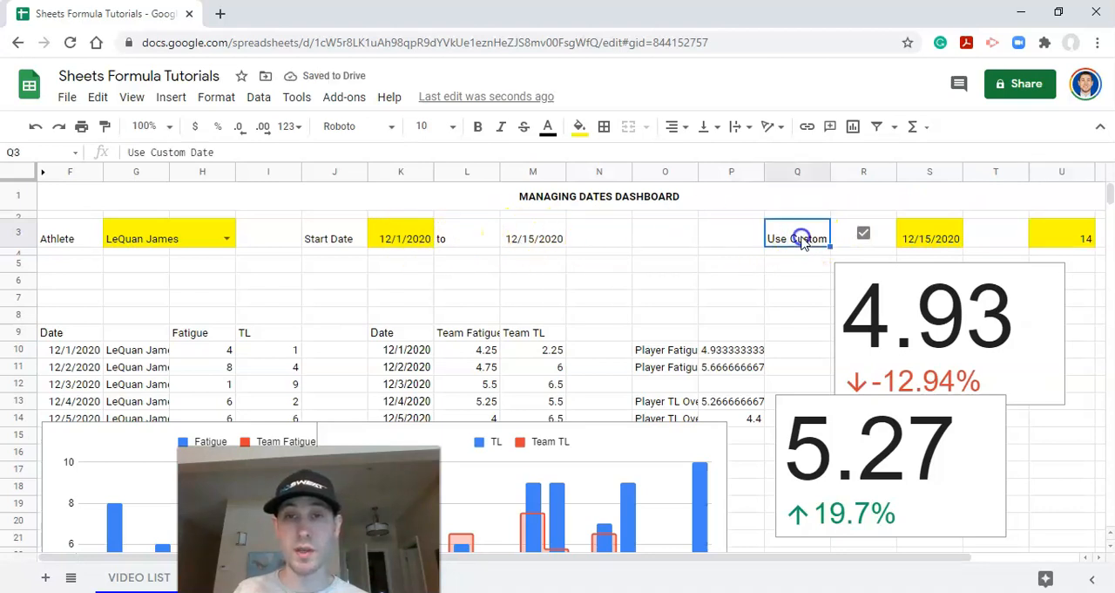
left_click_drag(680, 233, 681, 233)
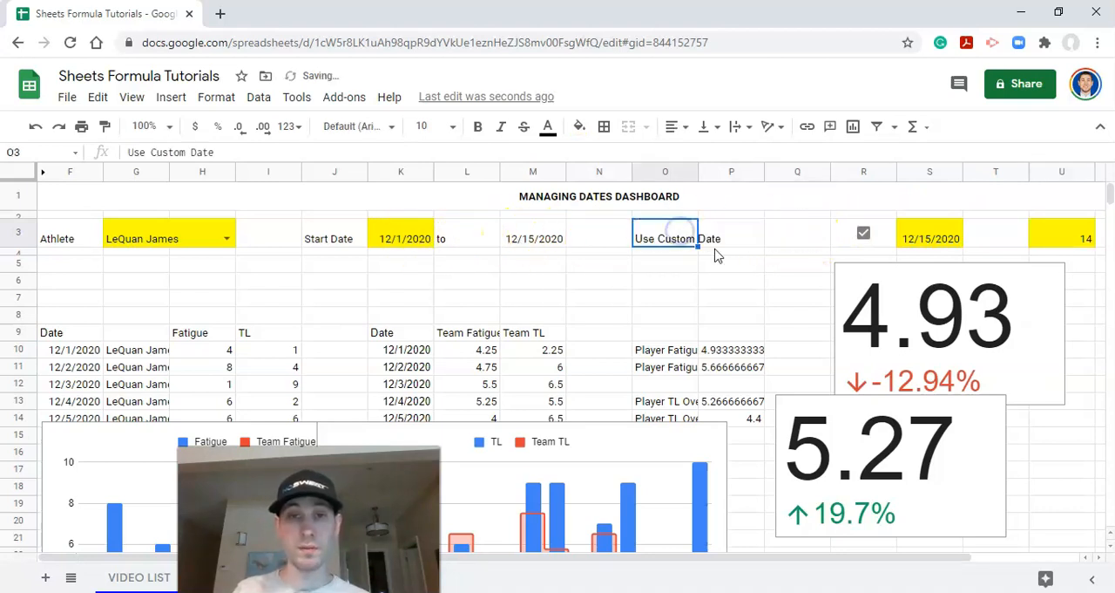
type("S")
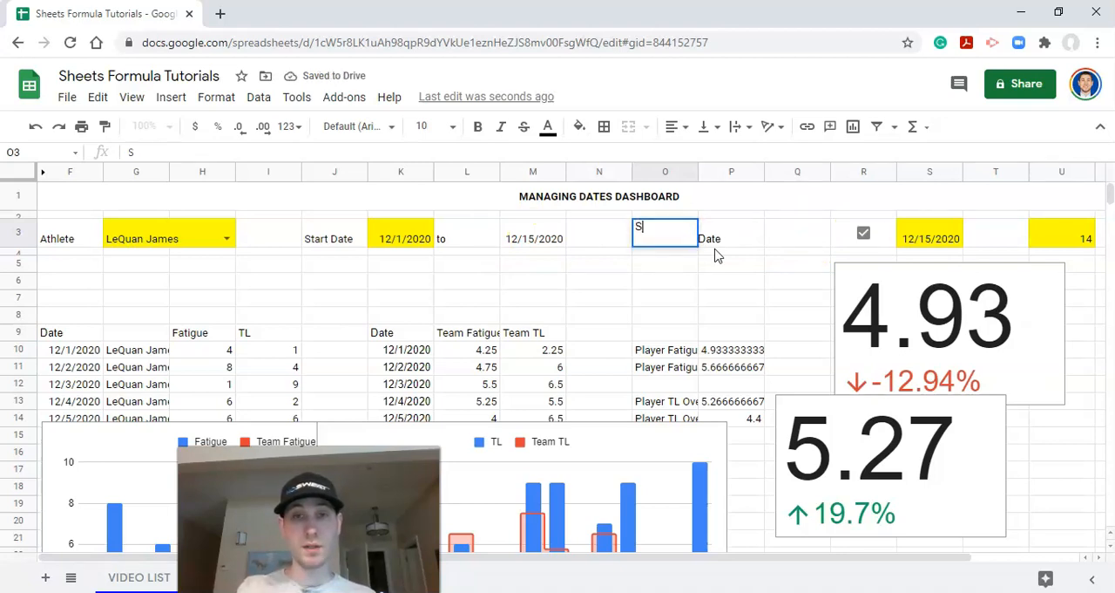
type("elect Custom")
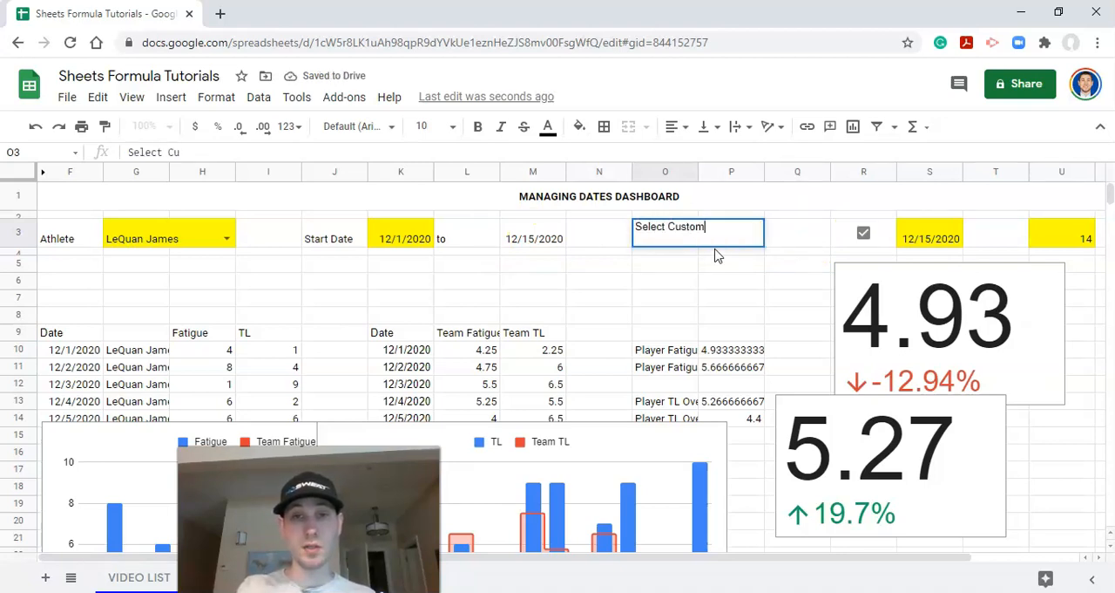
type(" End Date (P")
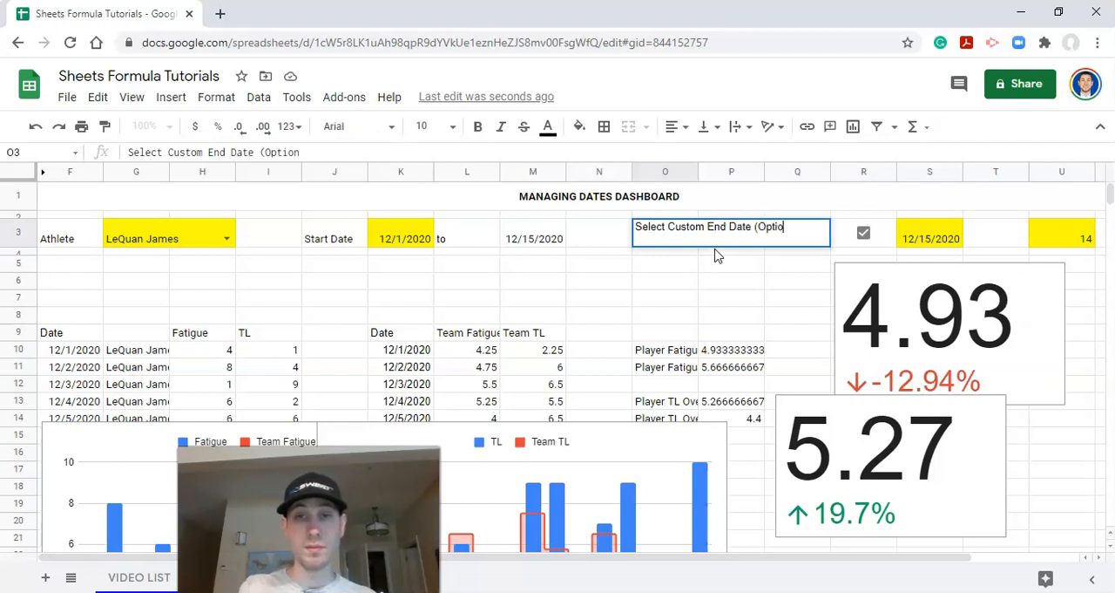
key("Return")
Step: Merge O3:P3 for the custom end date label and move the custom date from S3 to Q3, beside it
left_click_drag(668, 229, 757, 241)
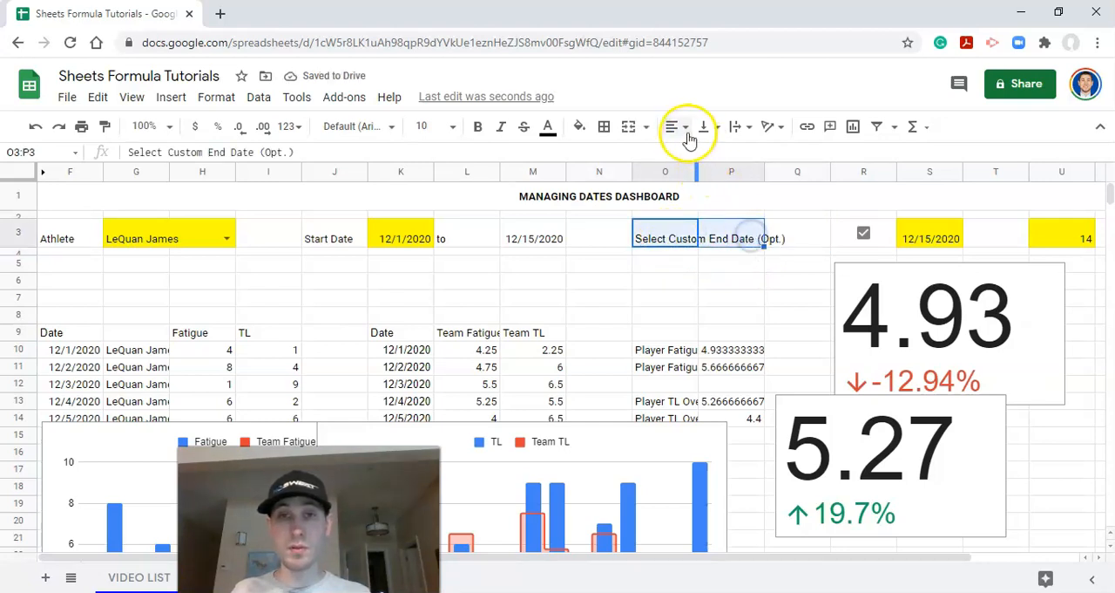
left_click(633, 129)
left_click(884, 228)
left_click_drag(885, 221, 844, 237)
Step: Enter the label "Days to Show" in T3, beside the day count
left_click(1014, 236)
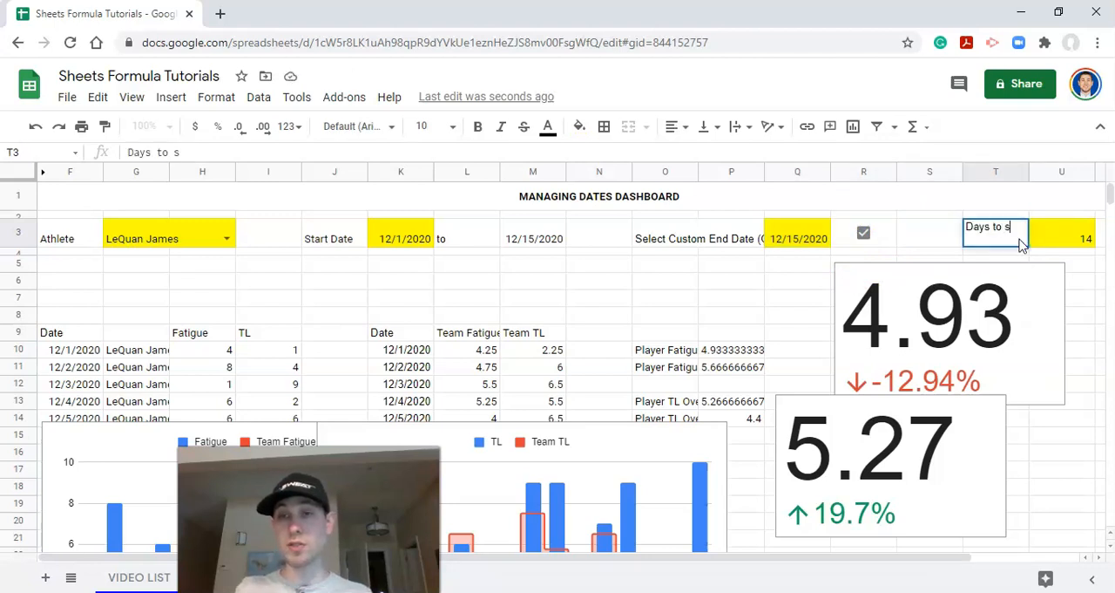
type("Days to Show")
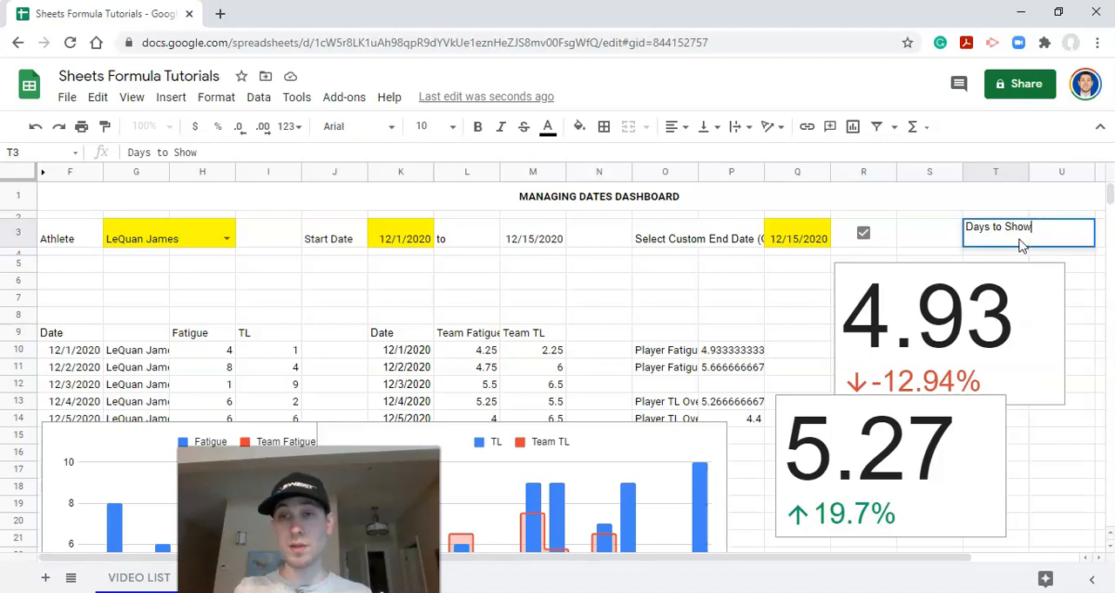
key("Return")
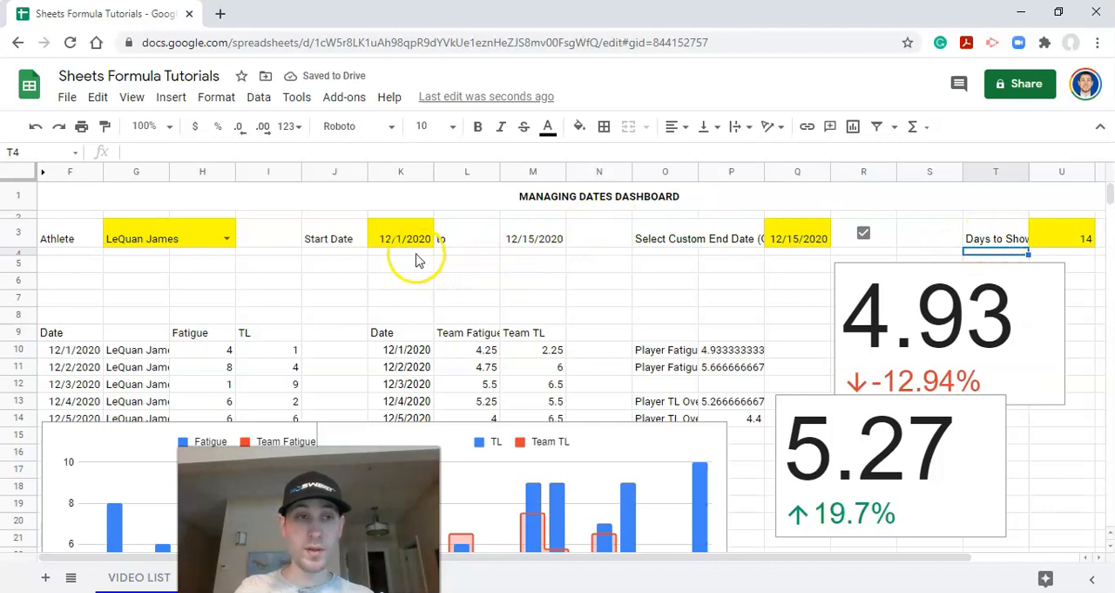
Step: Turn on text wrapping for all of row 3
left_click(22, 232)
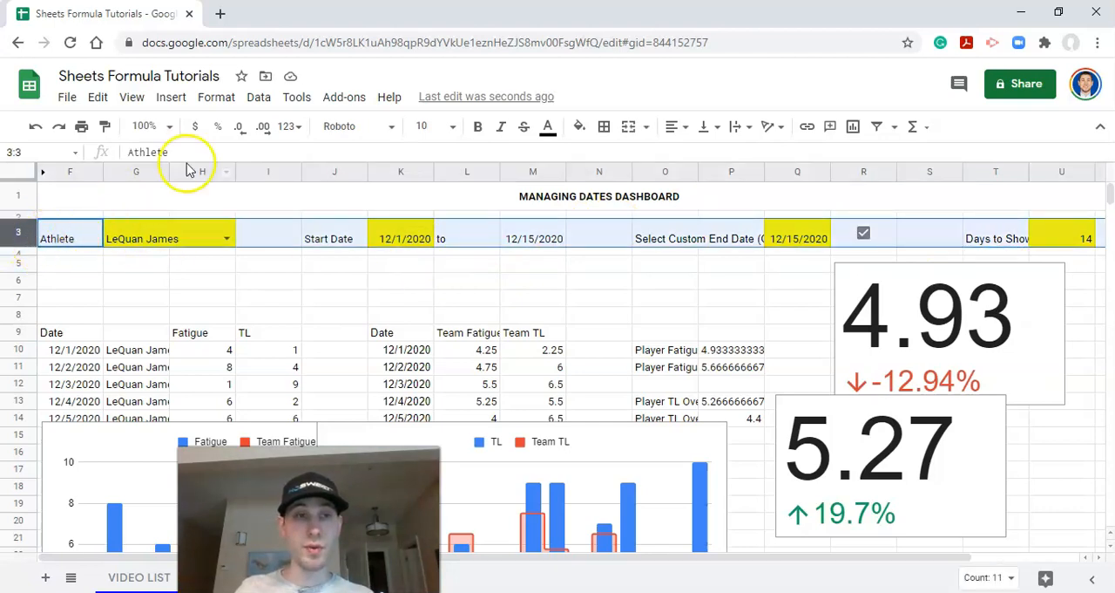
left_click(203, 96)
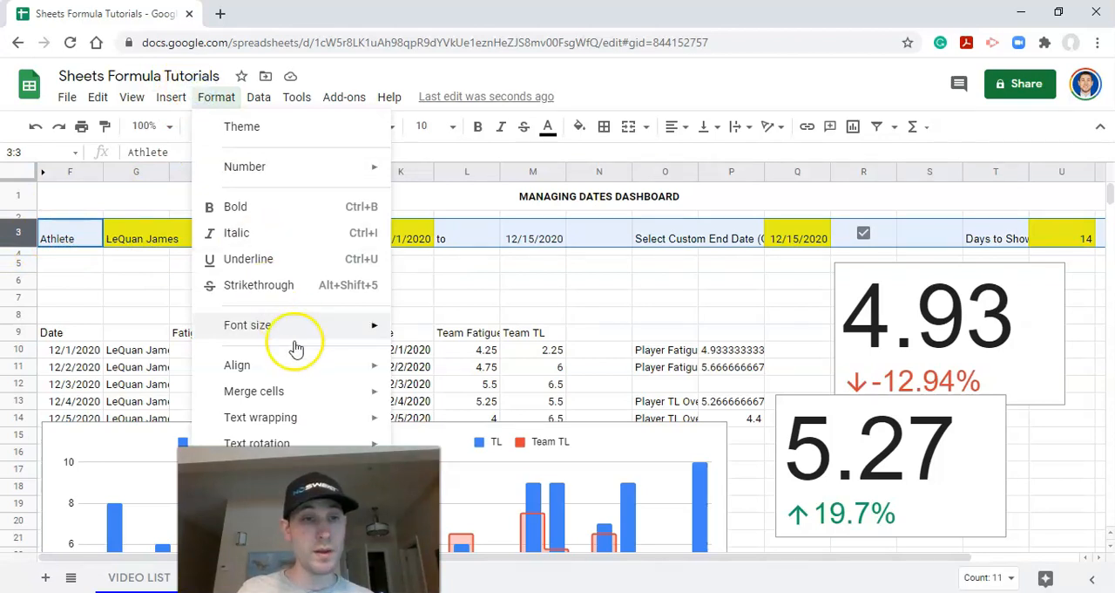
mouse_move(305, 418)
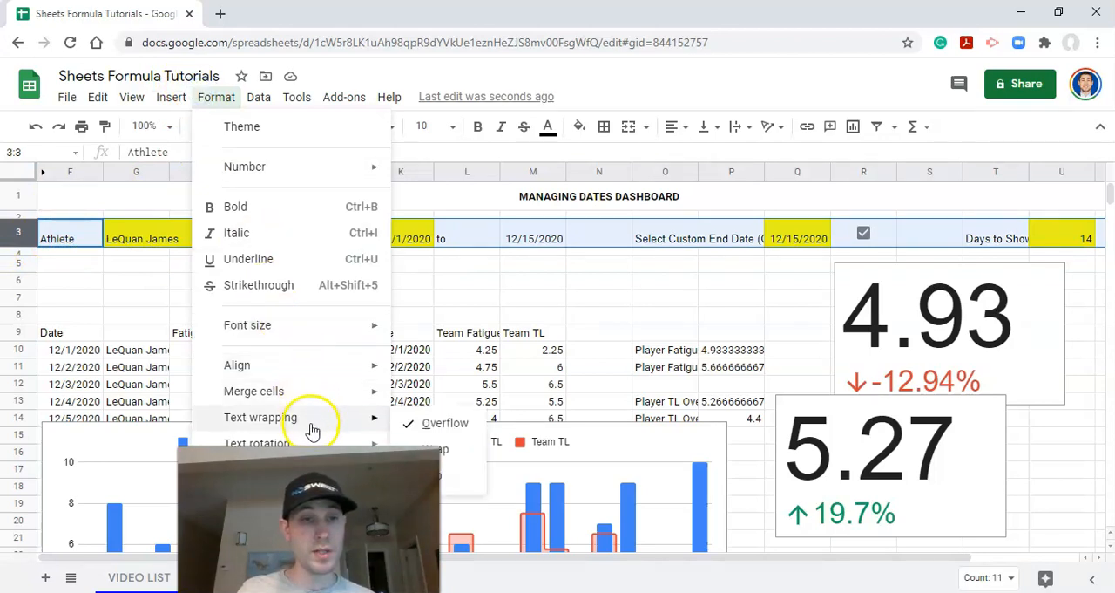
left_click(450, 450)
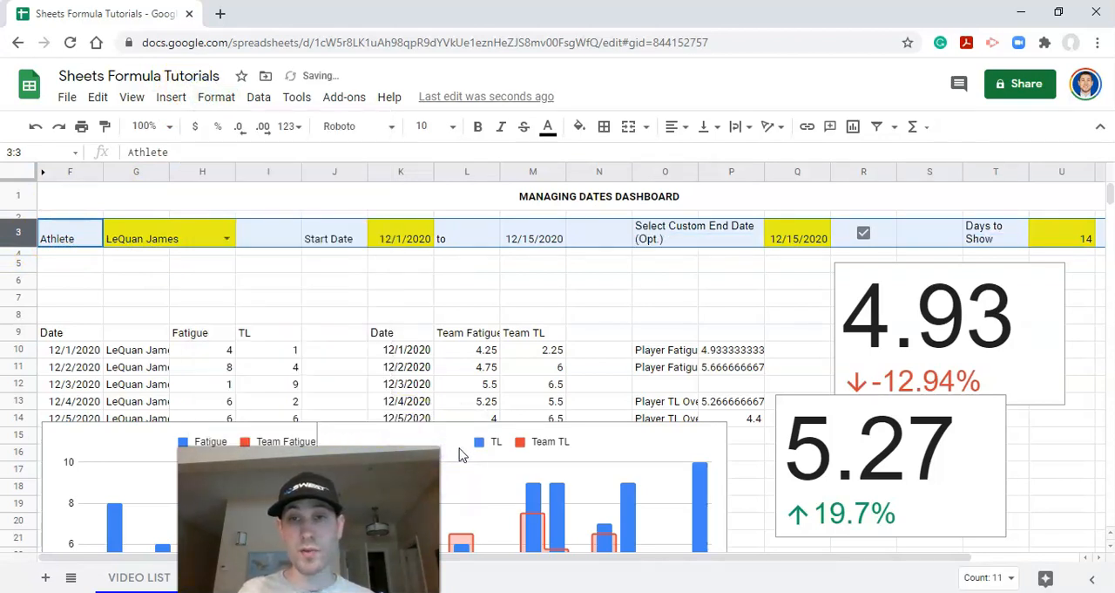
Step: Center the contents of row 3 horizontally and align them to the middle vertically
left_click(675, 125)
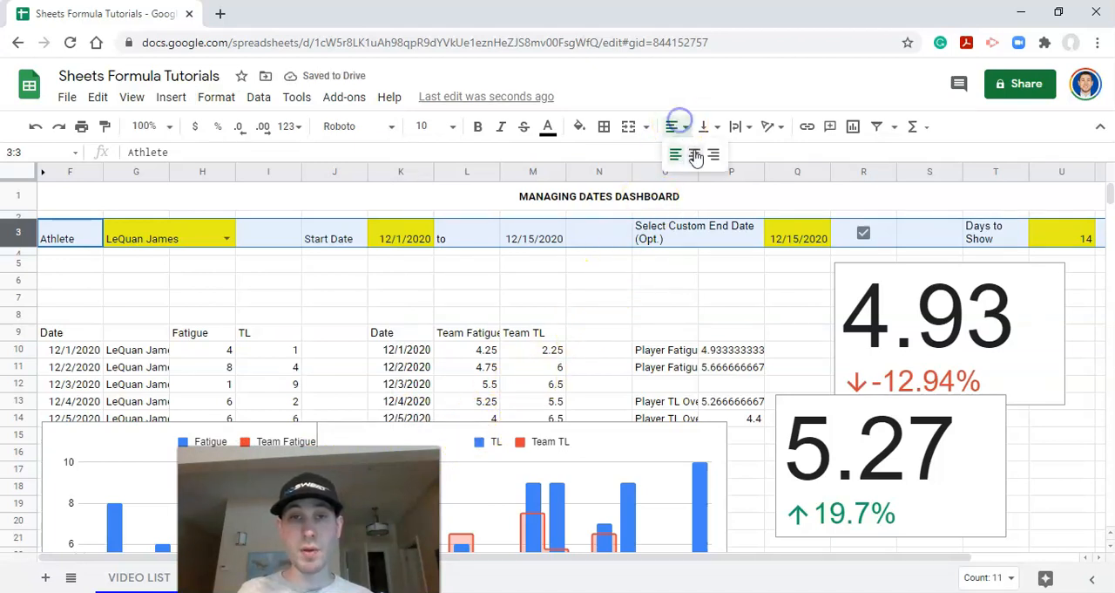
left_click(696, 155)
left_click(702, 127)
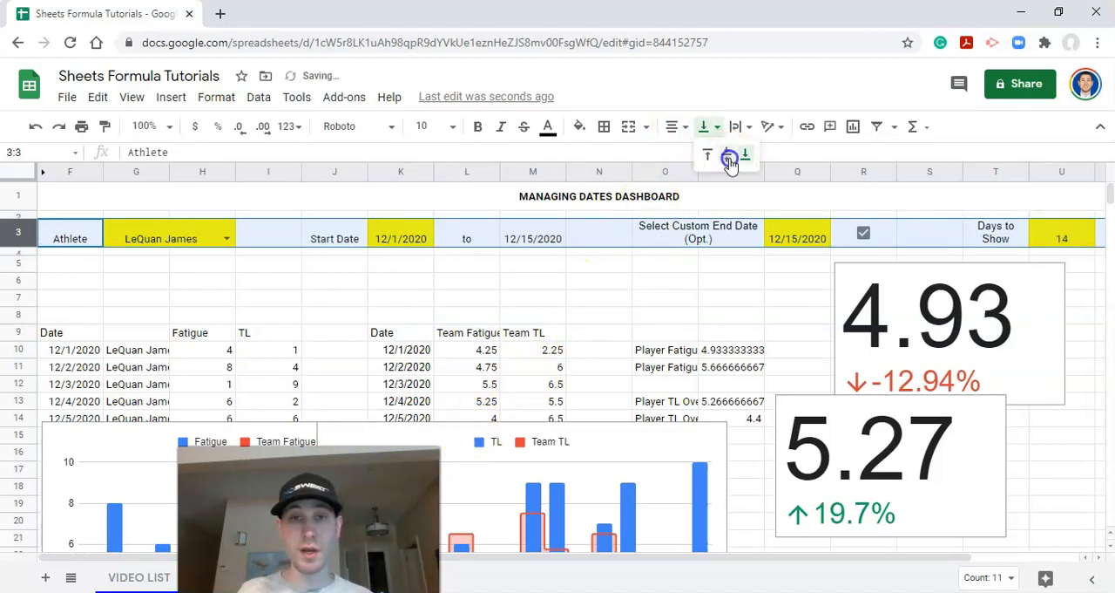
left_click(731, 157)
left_click(515, 279)
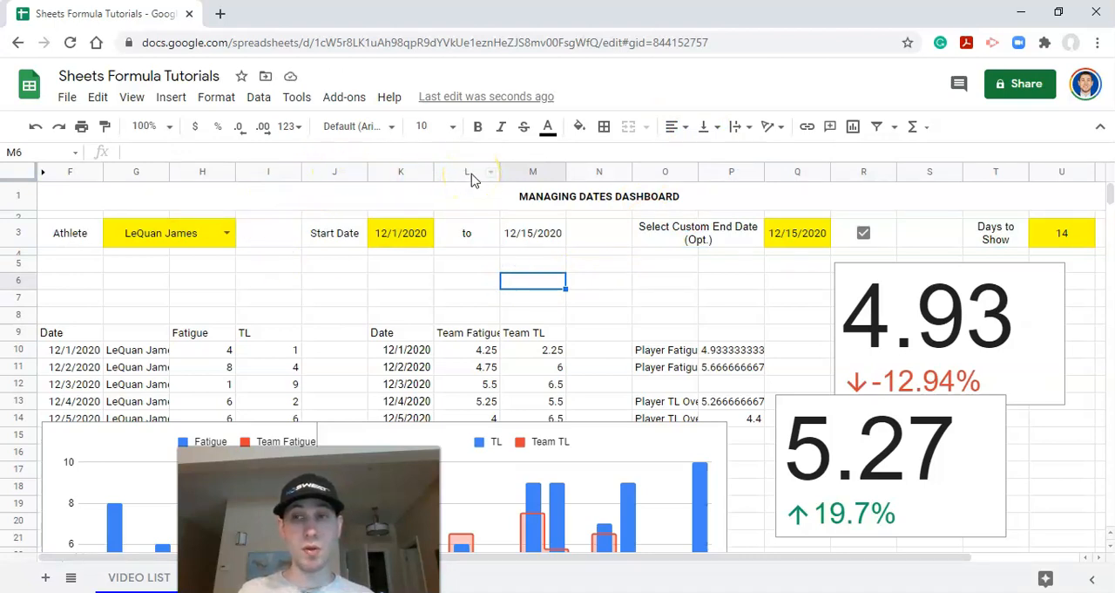
Step: Narrow column L to about half its width so the "to" cell sits tightly between the two dates
left_click(472, 175)
right_click(472, 176)
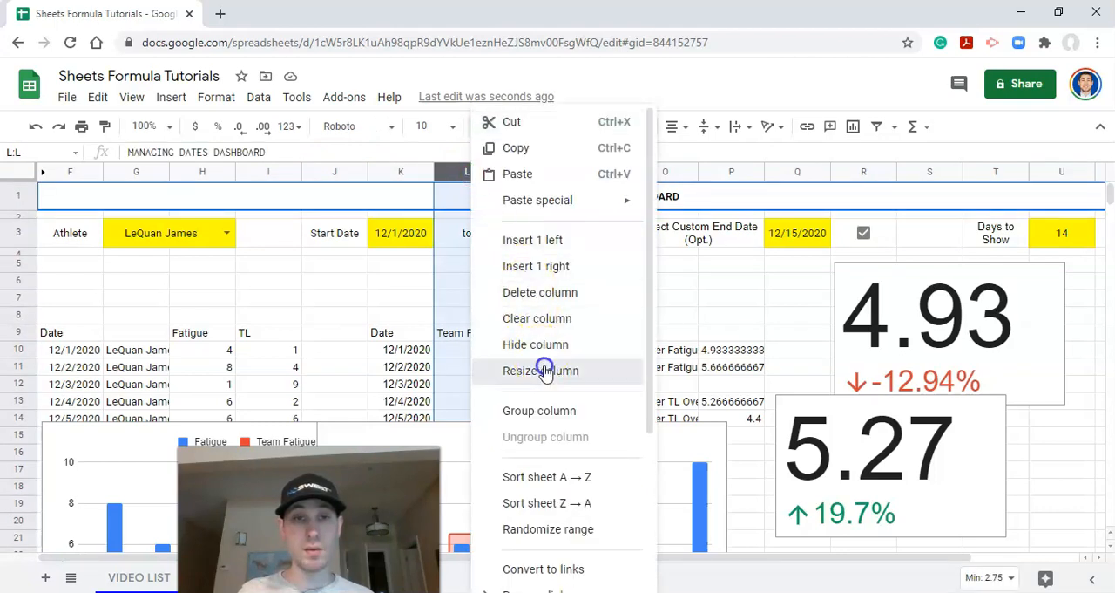
left_click(543, 366)
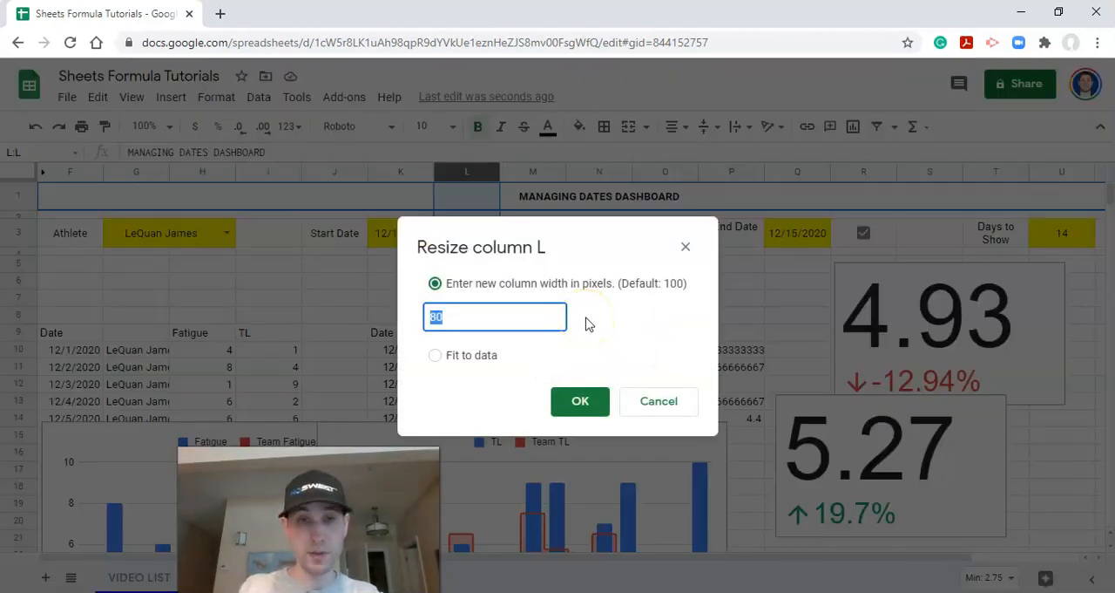
key("Return")
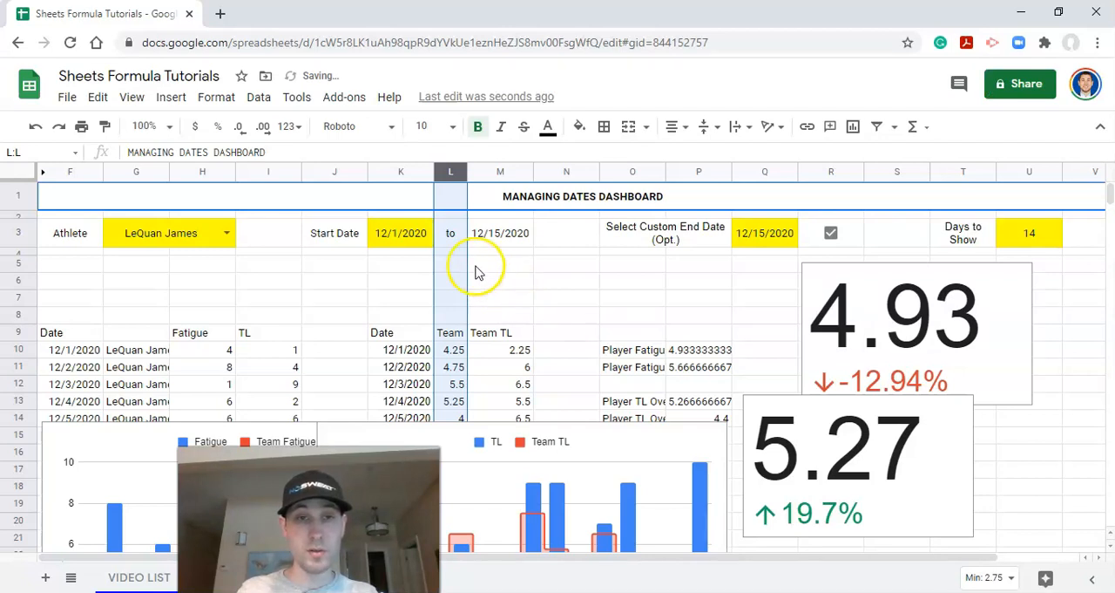
left_click(446, 251)
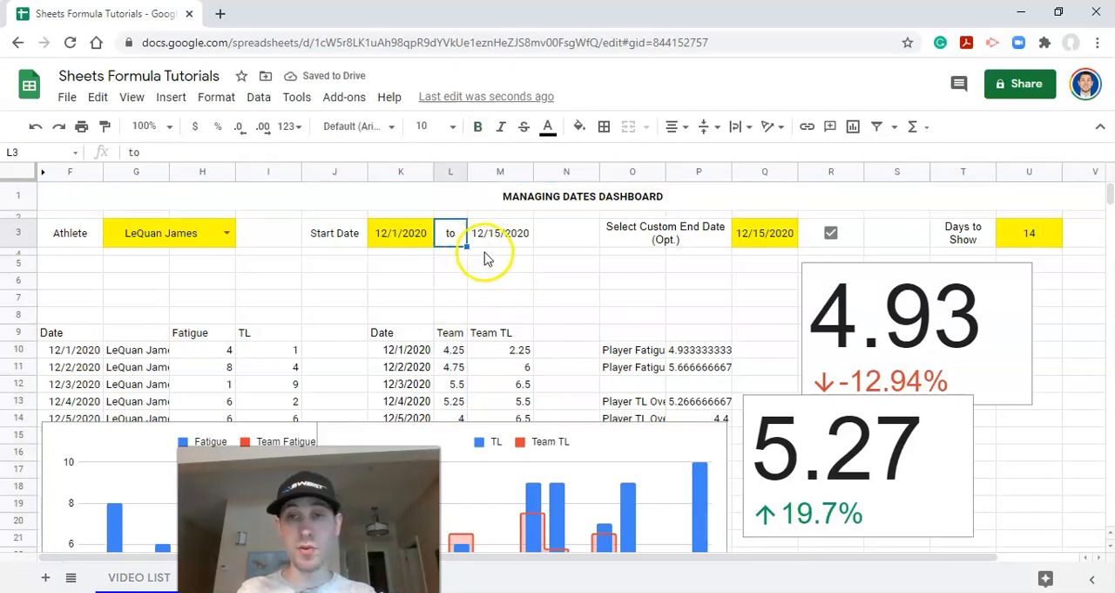
Step: Shorten the label in merged cell O3:P3 to "Select Custom End Date"
left_click(691, 245)
left_click_drag(305, 153, 254, 152)
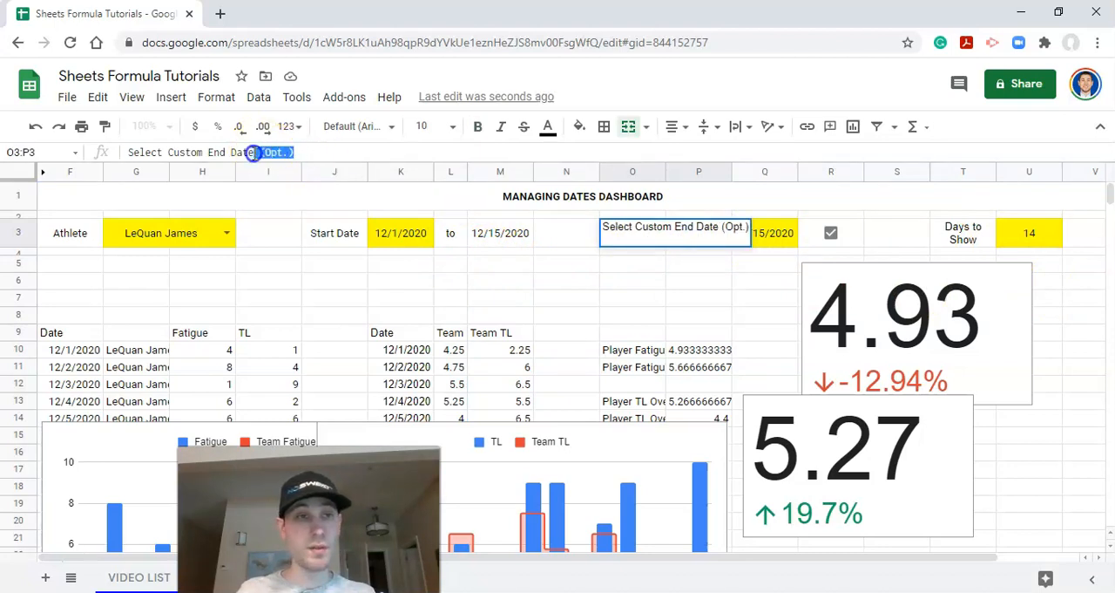
key("BackSpace")
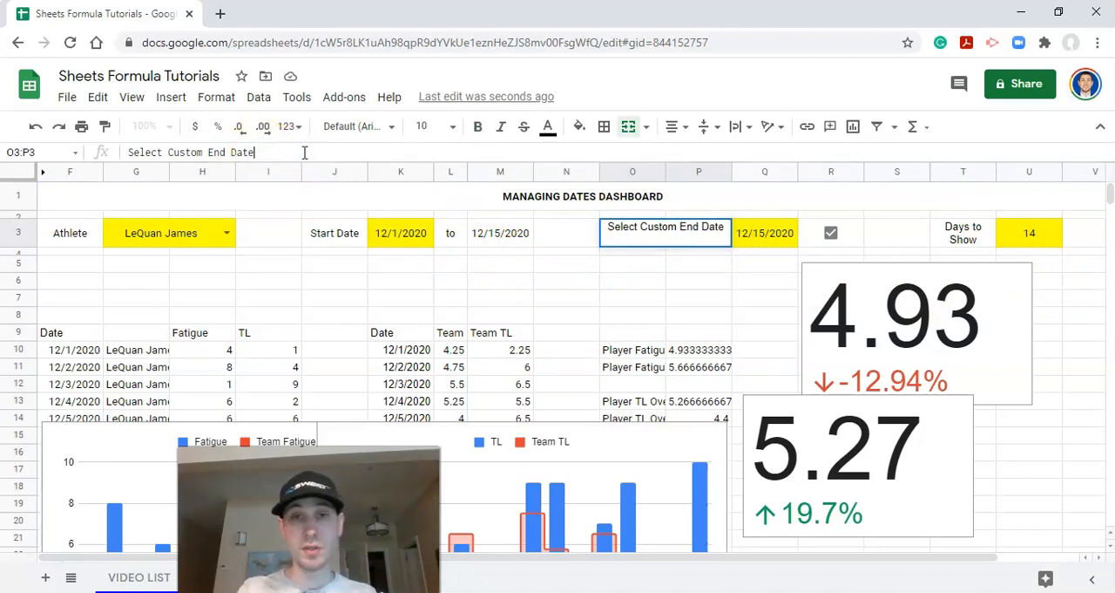
key("Return")
key("Up")
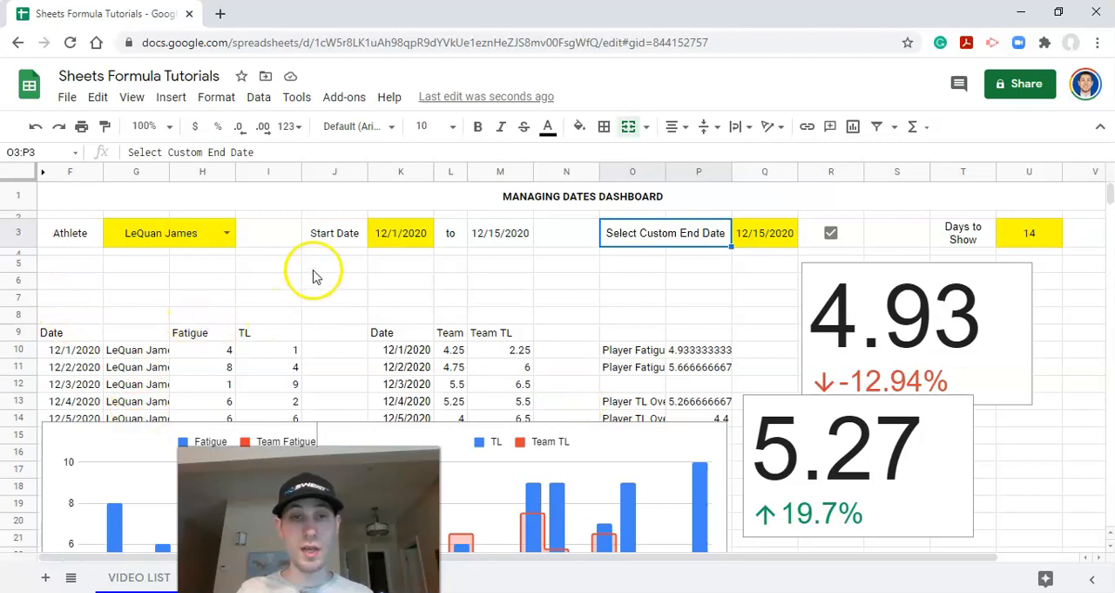
Step: Set the text color of F7:S72 to white to hide the helper data below the control row
left_click(88, 317)
left_click_drag(88, 317, 907, 558)
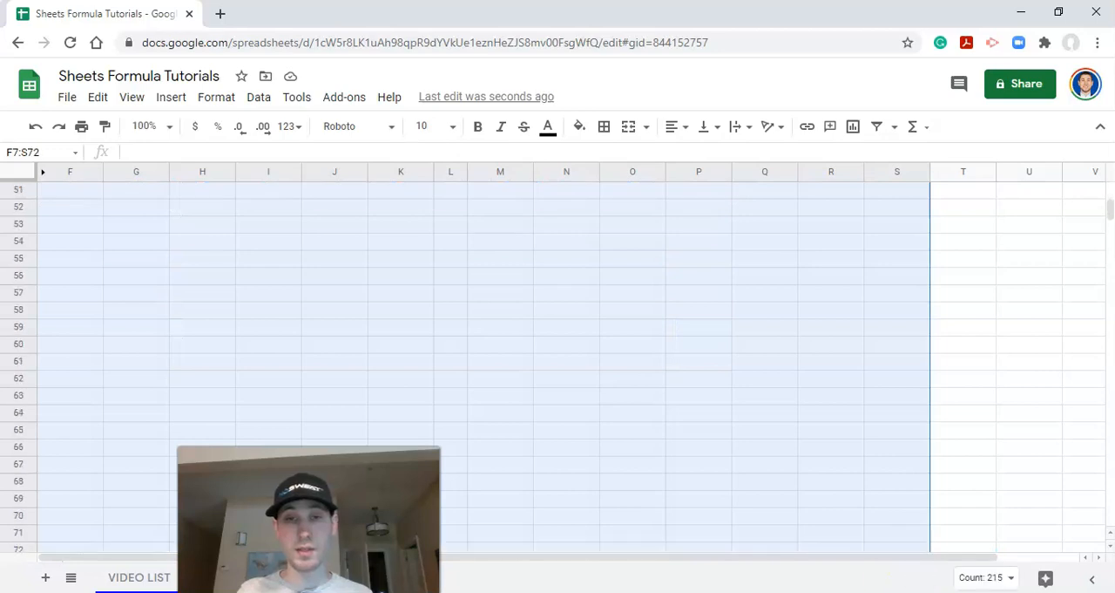
left_click(549, 128)
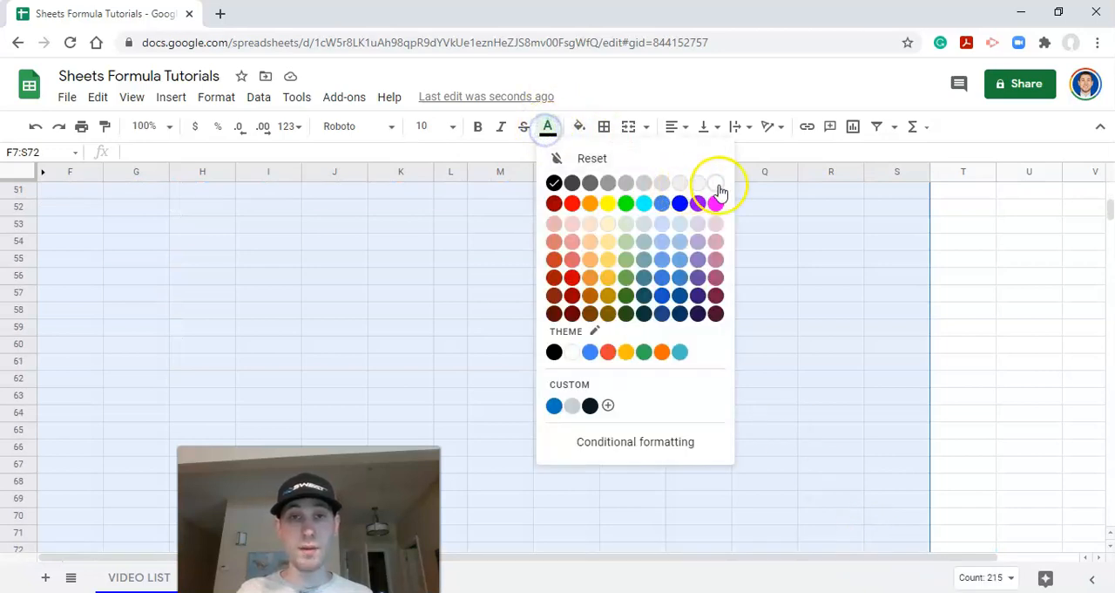
left_click(716, 296)
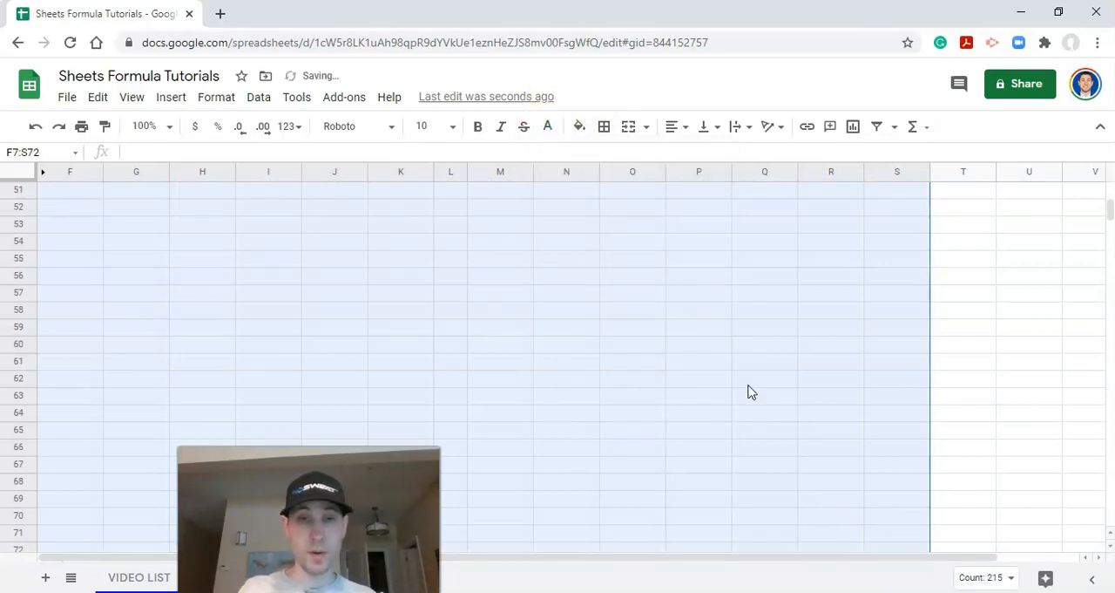
Step: Extend the selection to F7:S1003 and set its text color to white to hide all the remaining helper data
key("ctrl+shift+Down")
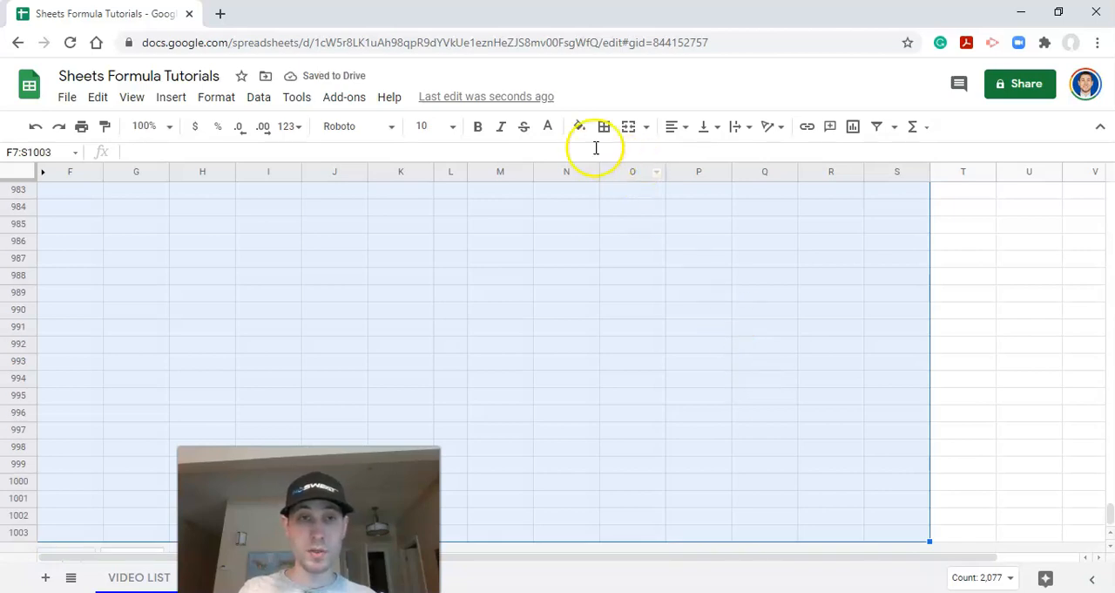
left_click(548, 127)
left_click(711, 183)
scroll(988, 372, "up", 2)
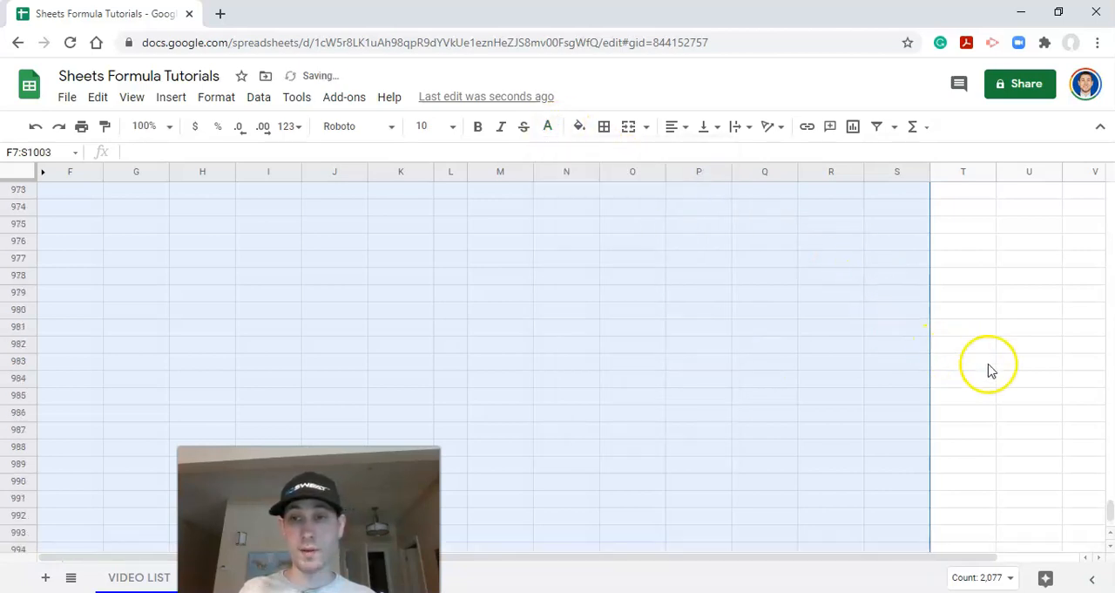
left_click_drag(1110, 444, 1111, 380)
left_click(1108, 525)
scroll(834, 341, "up", 6)
left_click_drag(1110, 475, 1110, 175)
left_click(403, 322)
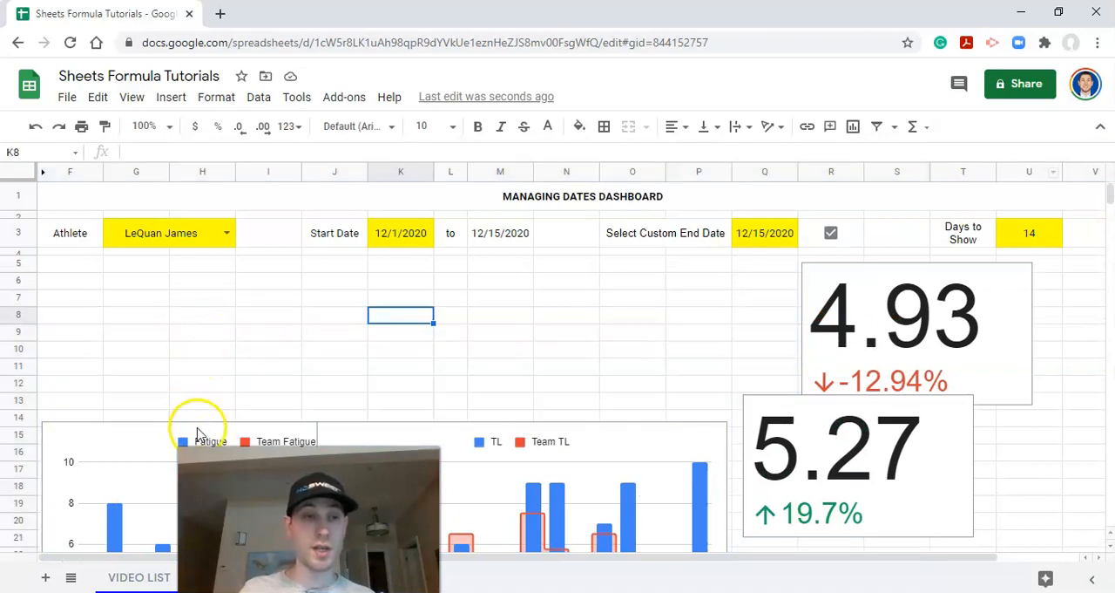
Step: Move the fatigue chart up to the start of column F, leaving row 5 free above it
left_click(197, 429)
scroll(195, 425, "up", 1)
left_click_drag(144, 368, 145, 217)
scroll(179, 379, "up", 1)
left_click_drag(132, 316, 107, 308)
scroll(356, 374, "down", 1)
Step: Move the training load chart beside the fatigue chart starting at column M, and shift both scorecards over beside it
left_click(567, 402)
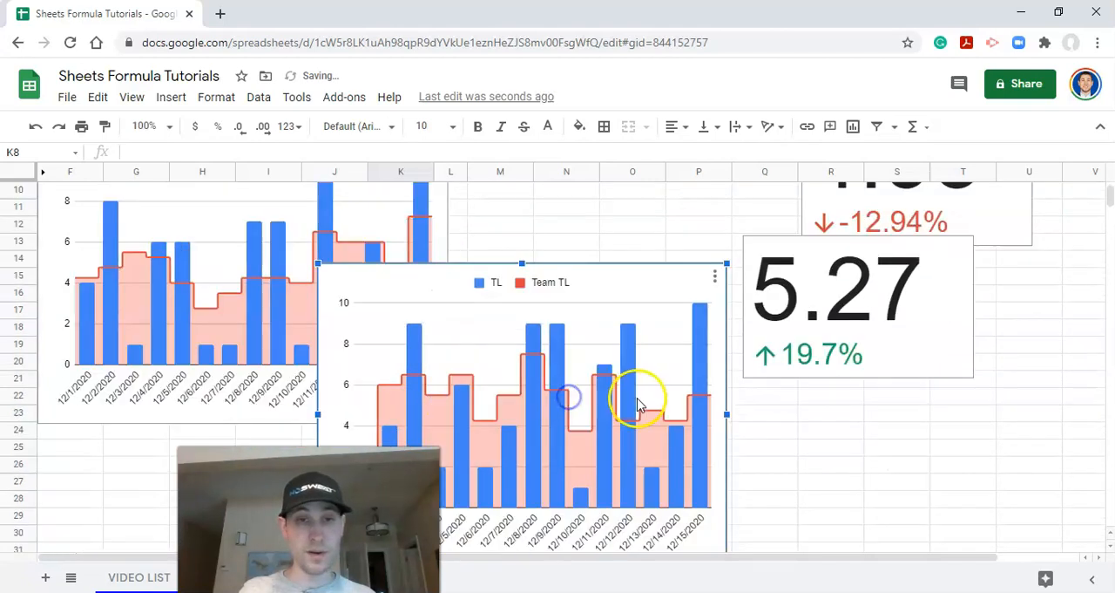
left_click_drag(653, 274, 816, 122)
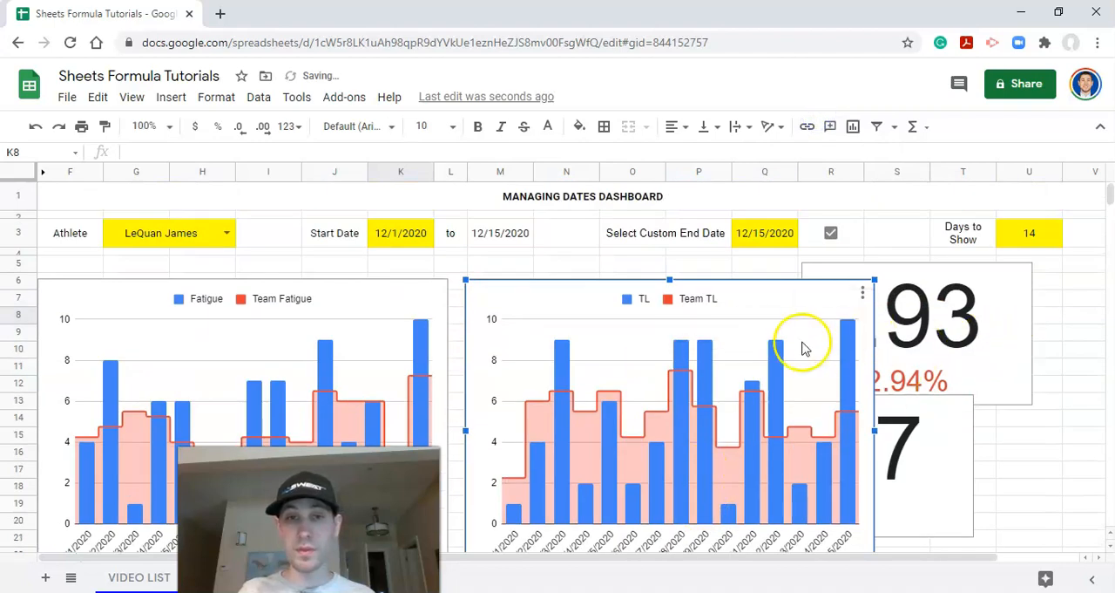
left_click_drag(923, 350, 1004, 352)
left_click_drag(911, 433, 1016, 457)
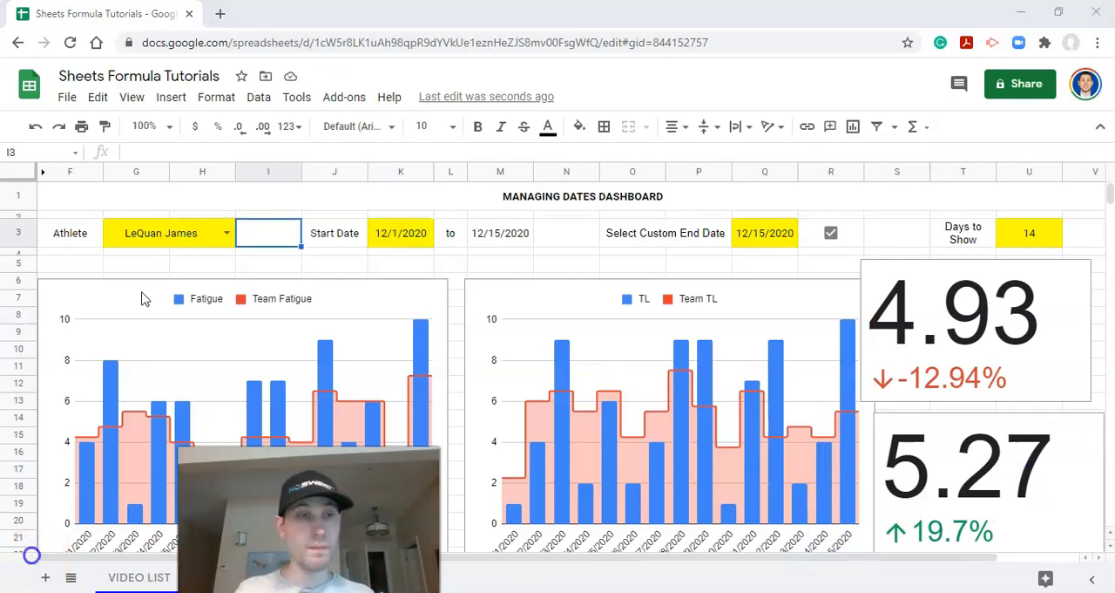
Step: Merge F5:K5 above the first chart and enter the heading "ATHLETE VS. TEAM FATIGUE OVER TIME"
left_click_drag(82, 264, 409, 269)
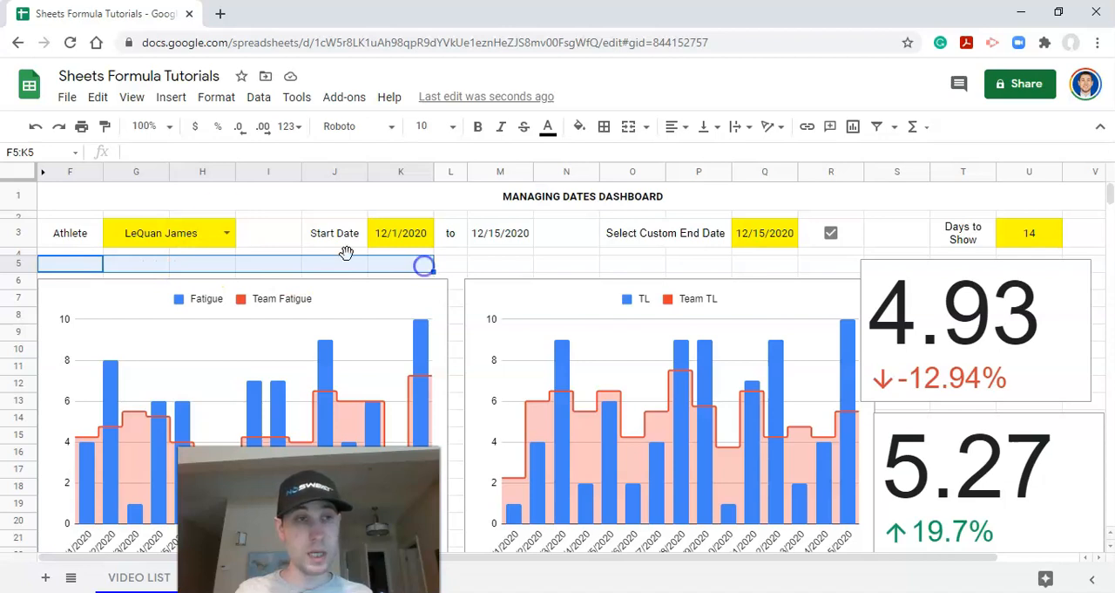
left_click(450, 267)
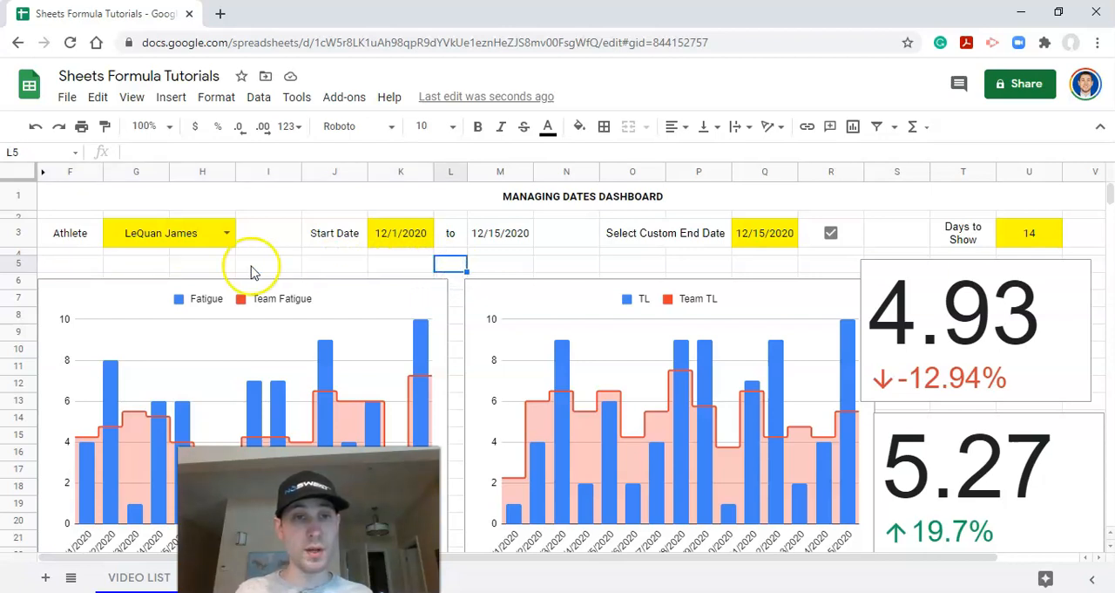
left_click_drag(70, 265, 416, 272)
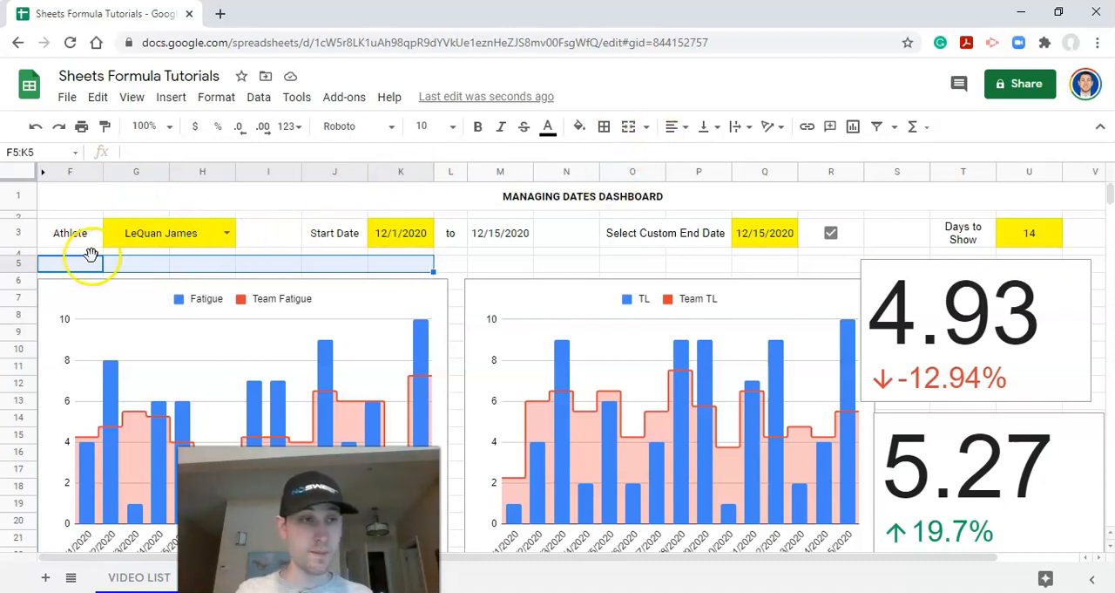
left_click(628, 126)
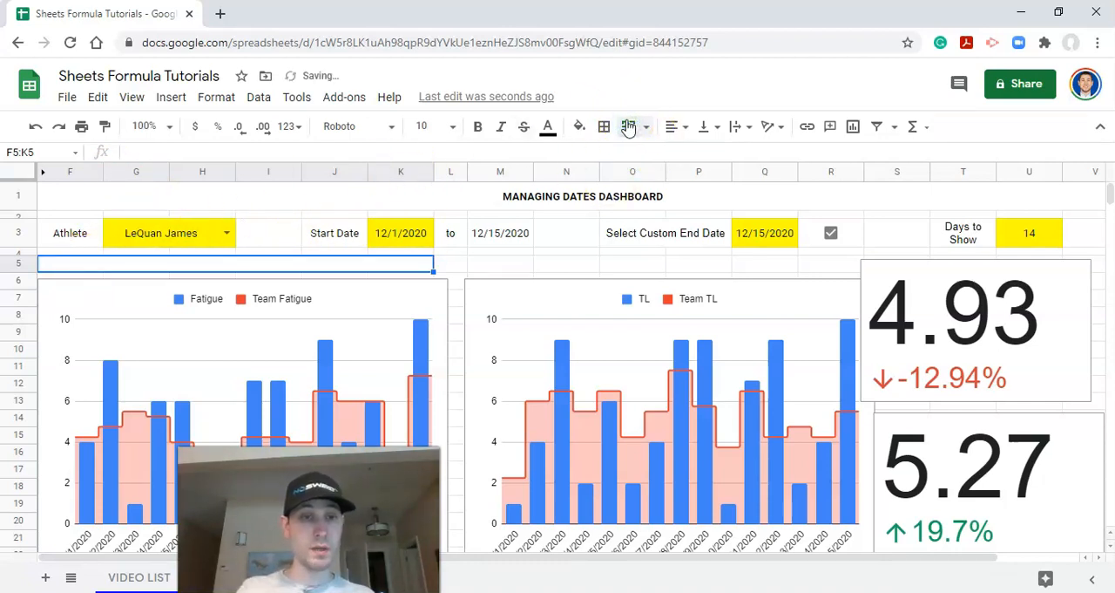
type("F")
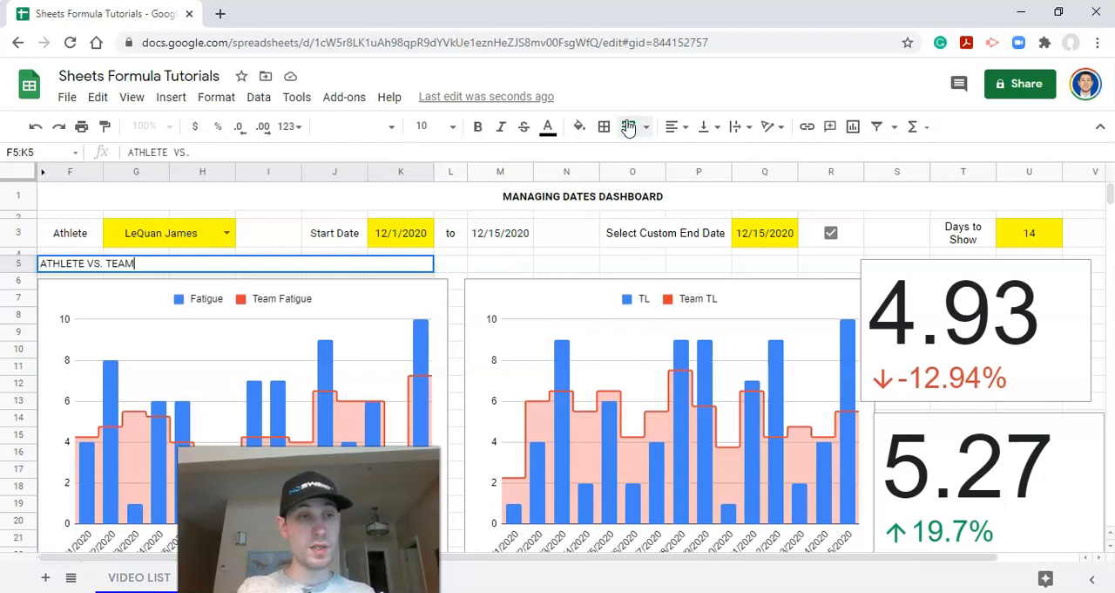
key("Return")
key("Up")
Step: Copy the fatigue heading to M5 and reword it as "ATHLETE VS. TEAM TRAINING LOAD OVER TIME"
key("ctrl+c")
left_click(496, 266)
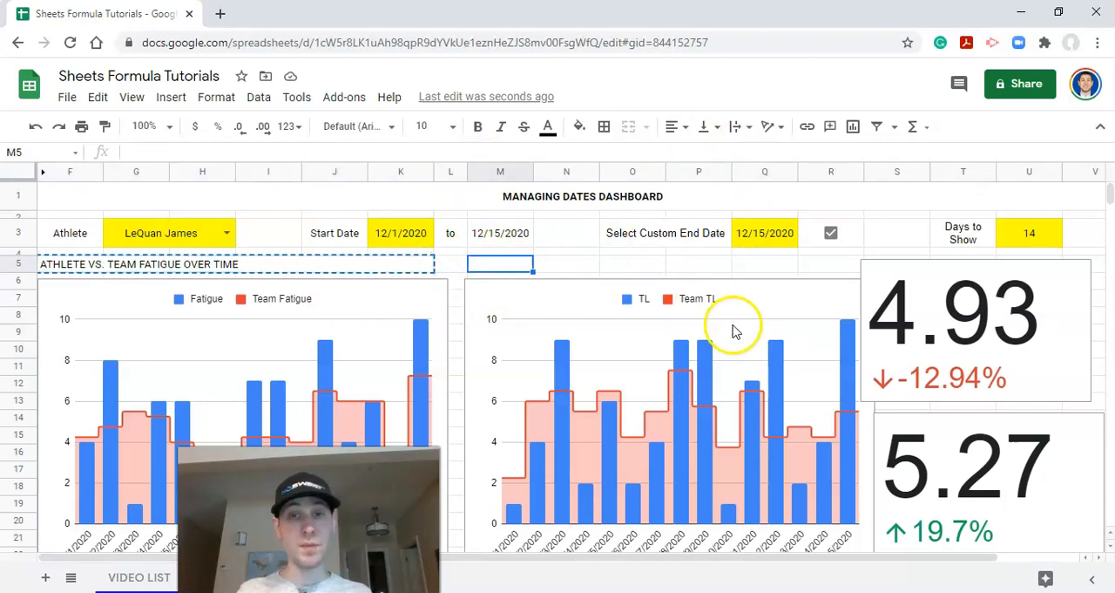
key("ctrl+v")
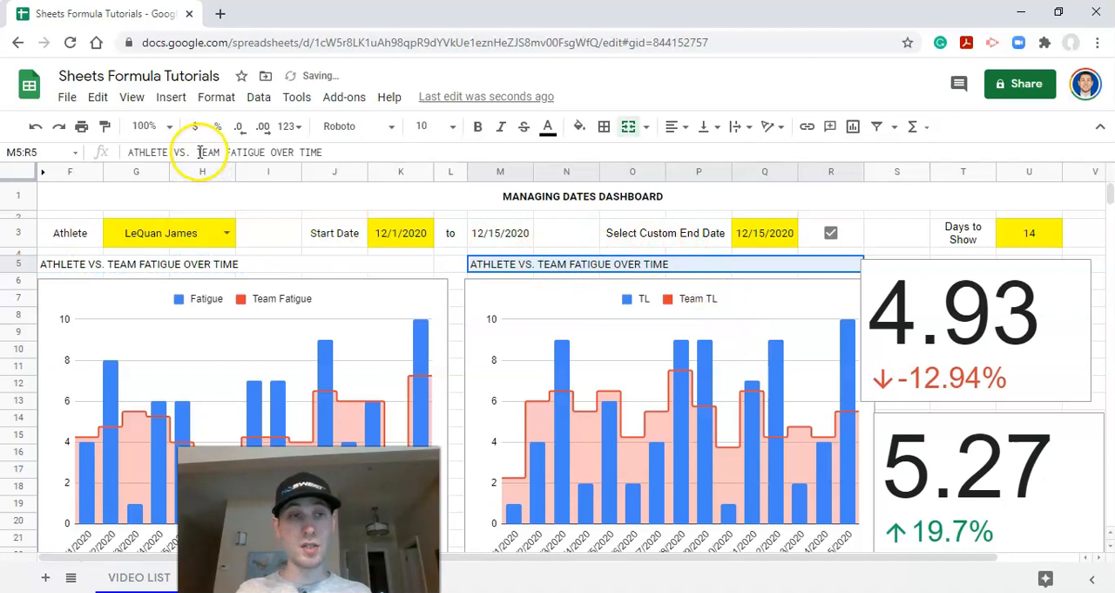
left_click_drag(225, 151, 263, 152)
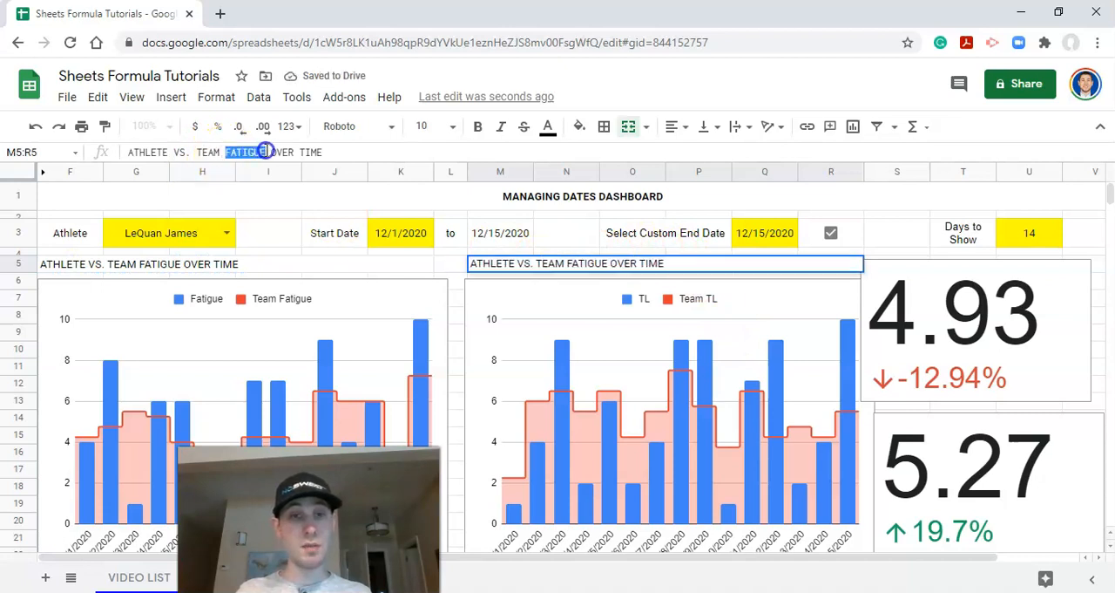
type("TRAINING LOAD")
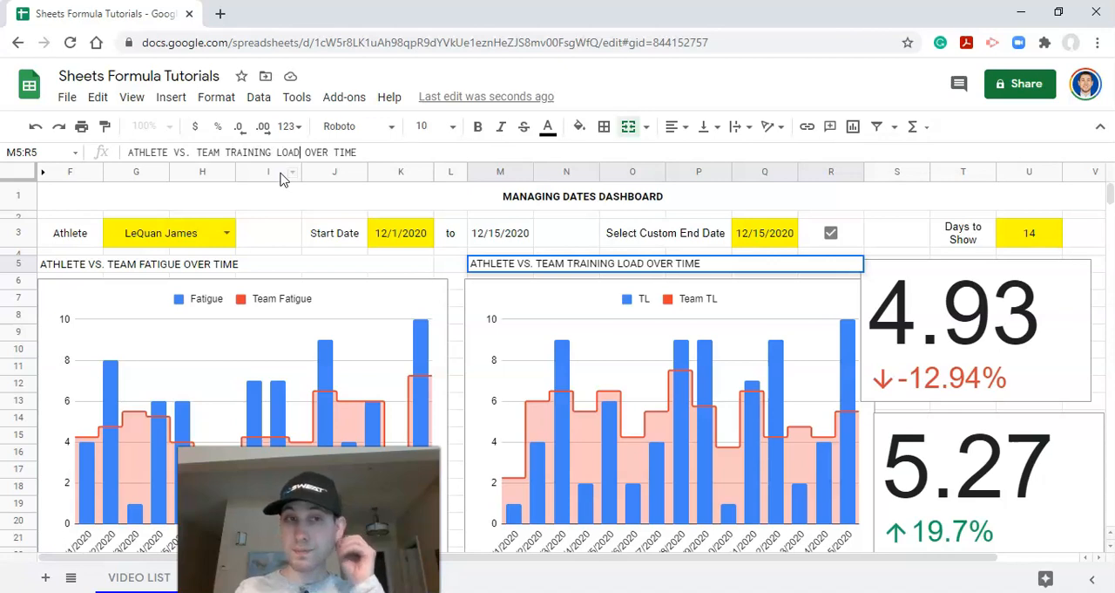
key("Return")
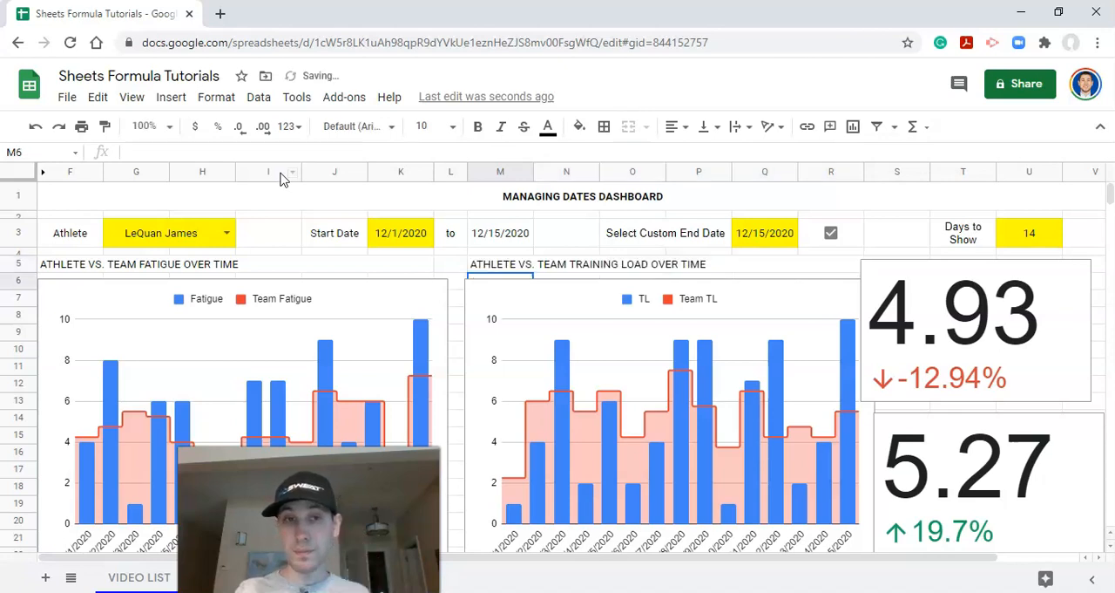
Step: Narrow the fatigue chart so it ends at the edge of column K, matching the width of its heading
left_click(709, 319)
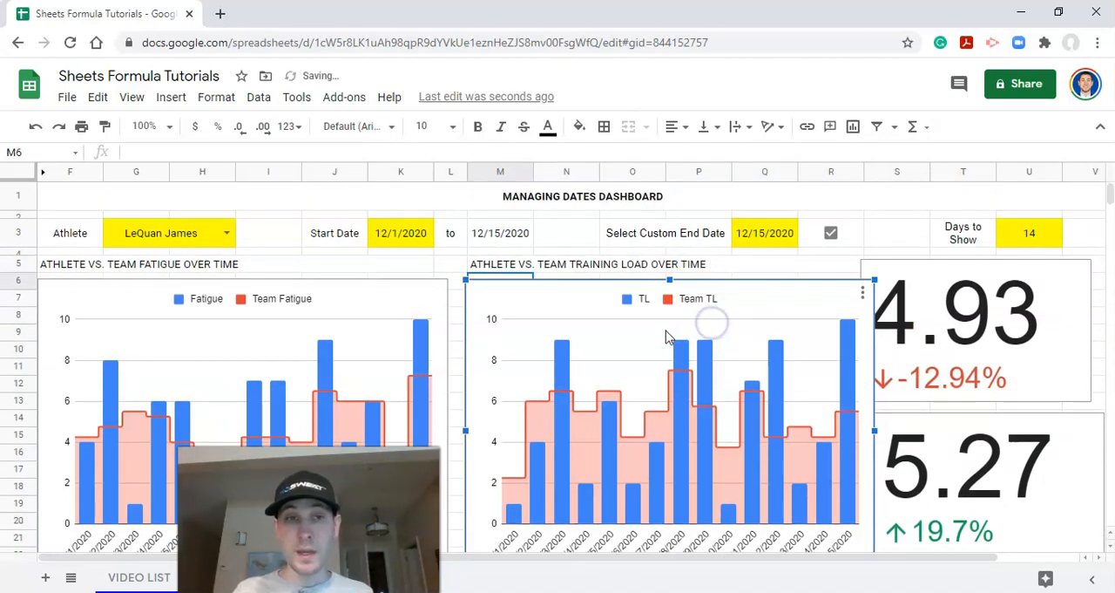
left_click(389, 315)
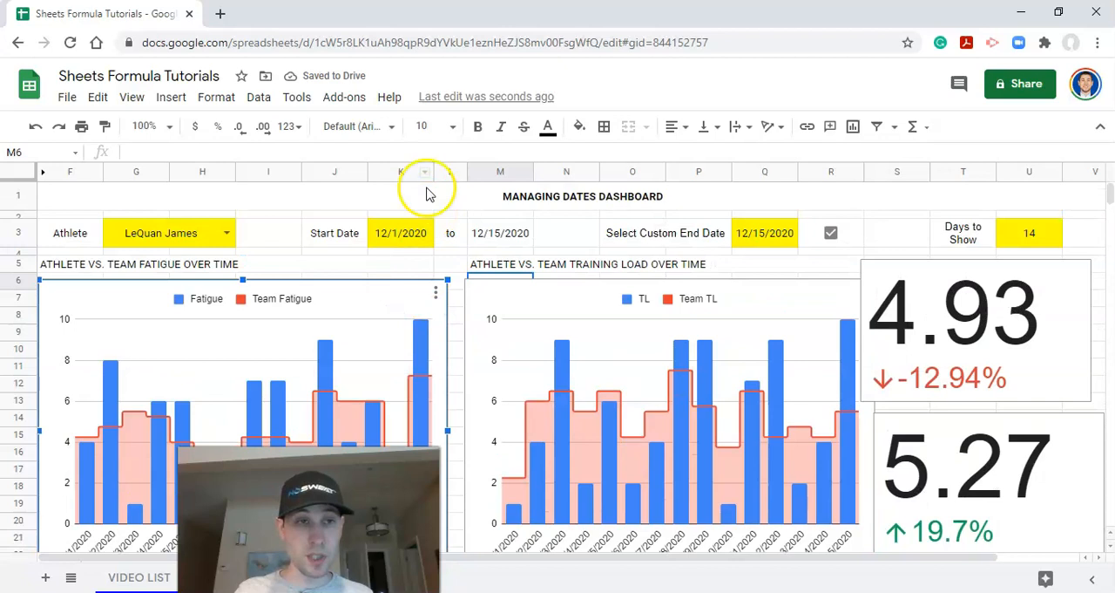
left_click_drag(447, 428, 433, 418)
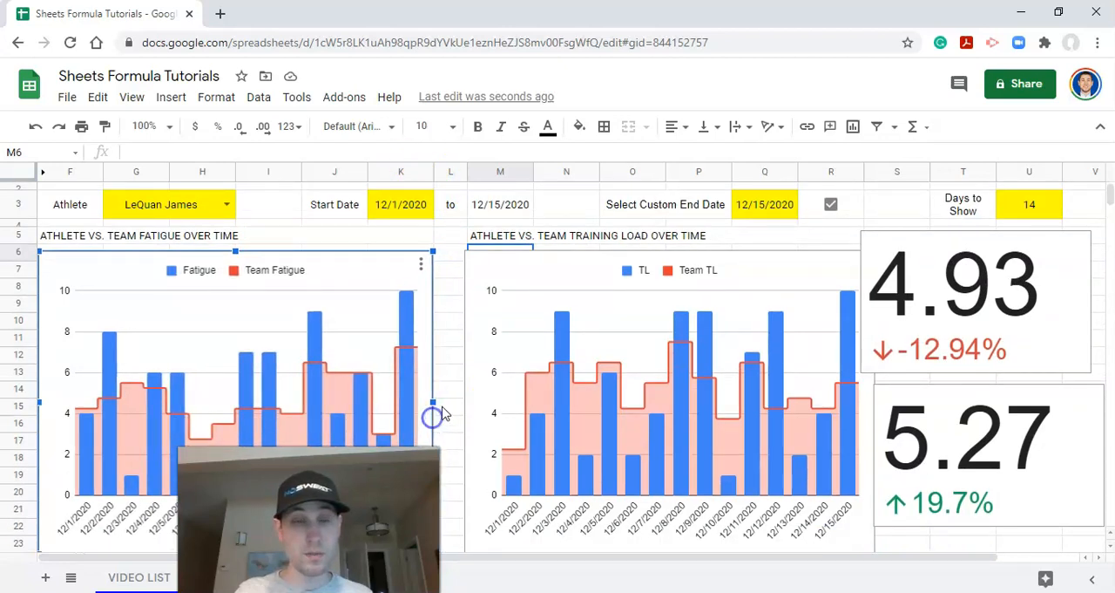
left_click(490, 362)
scroll(489, 357, "up", 1)
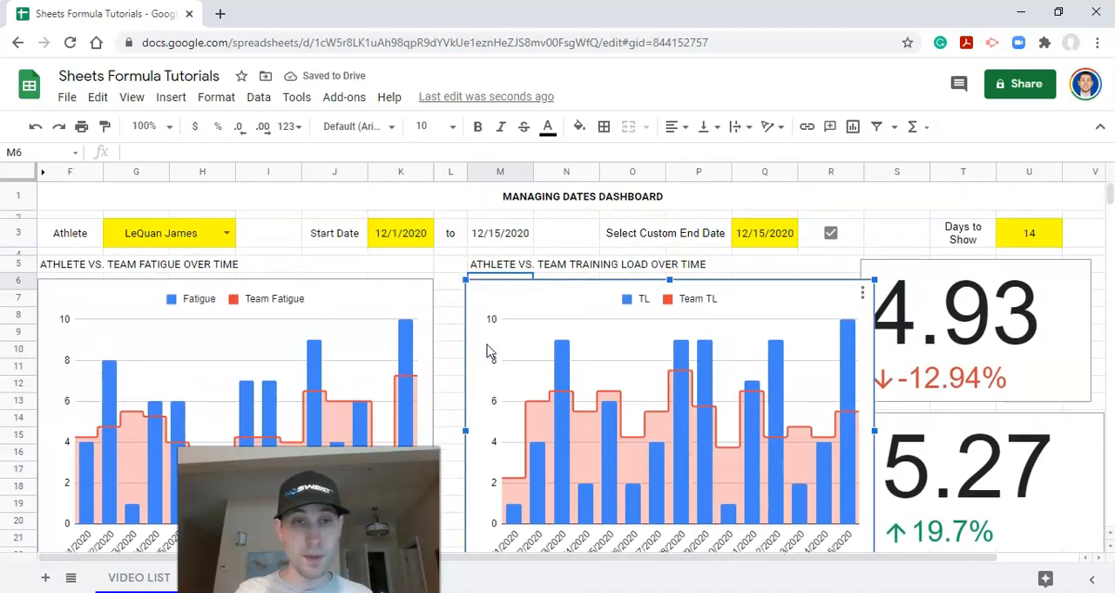
left_click(789, 266)
Step: Narrow both scorecards so they clear the training load chart and line up with each other on both sides
left_click(903, 307)
left_click_drag(860, 328, 884, 334)
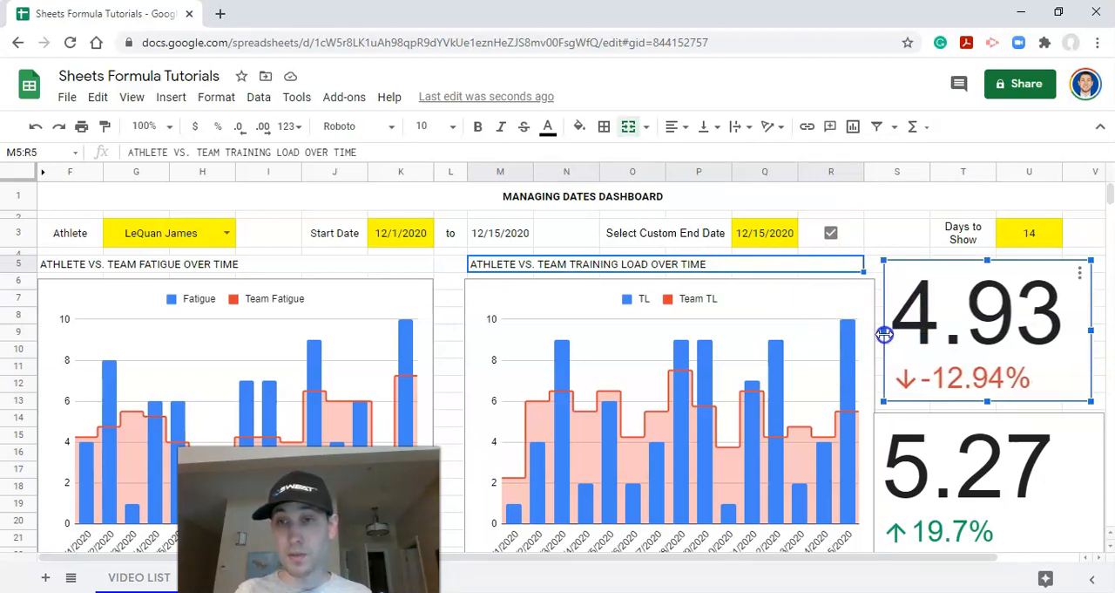
left_click(902, 427)
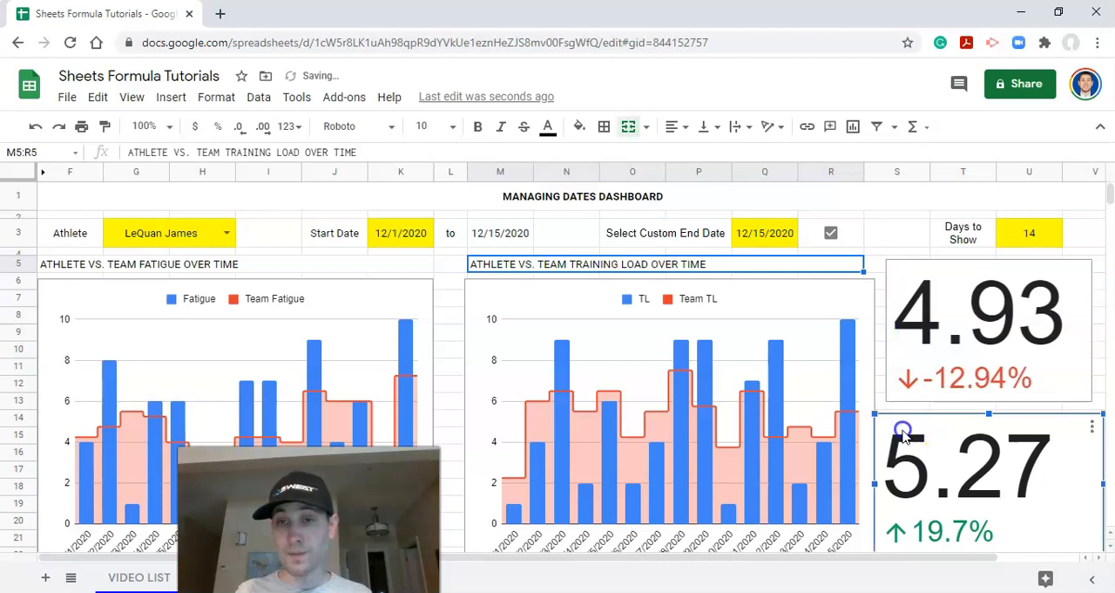
left_click_drag(875, 482, 886, 482)
left_click_drag(1103, 483, 1092, 484)
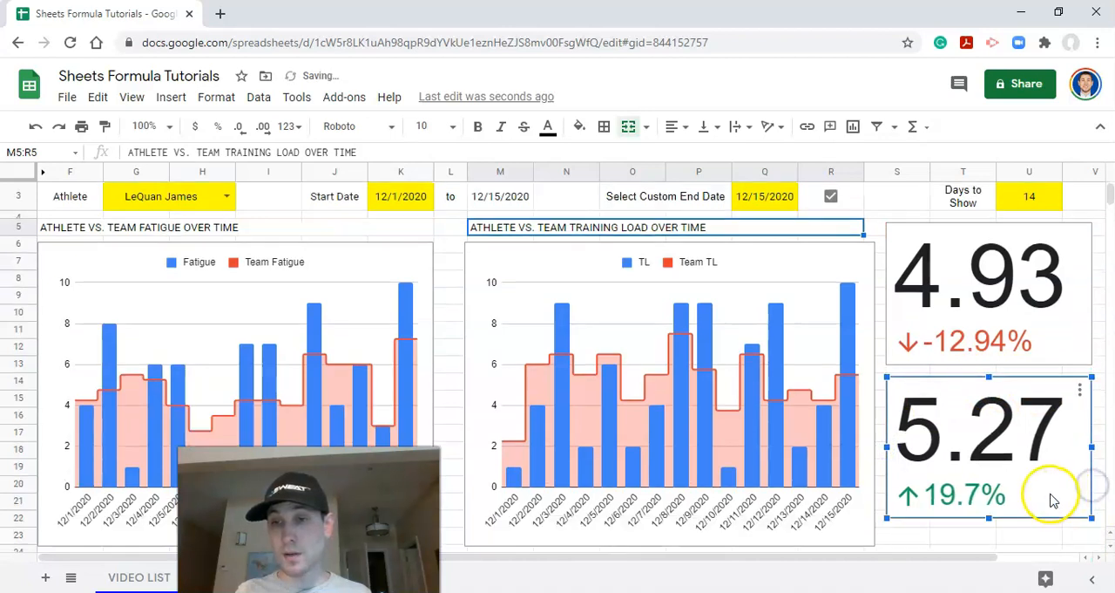
Step: Hide the menus to view the whole dashboard at once, and show them again
left_click(1101, 127)
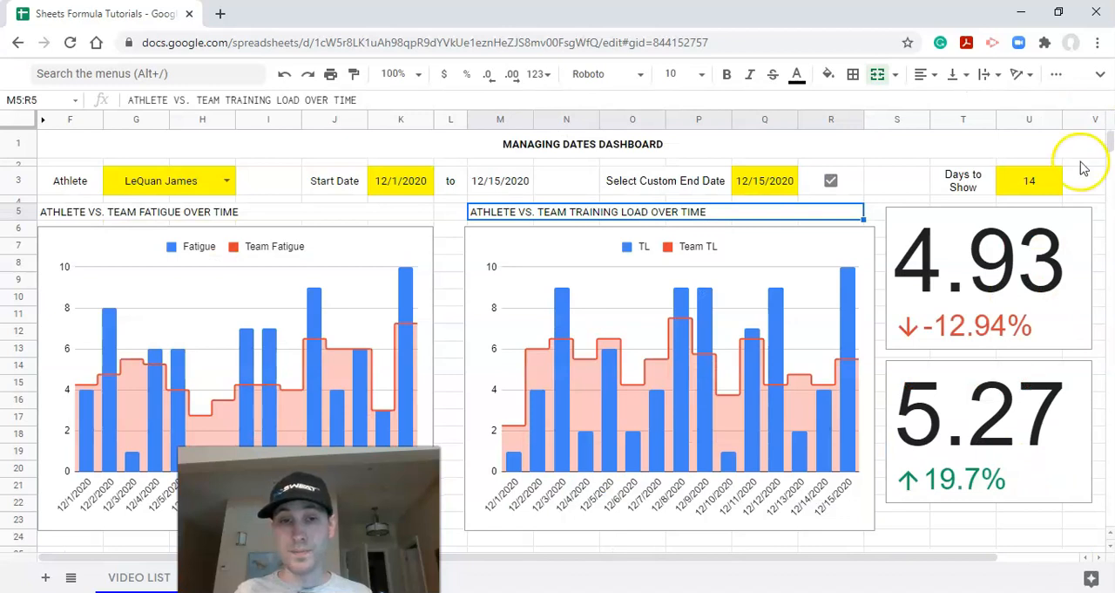
left_click(1100, 73)
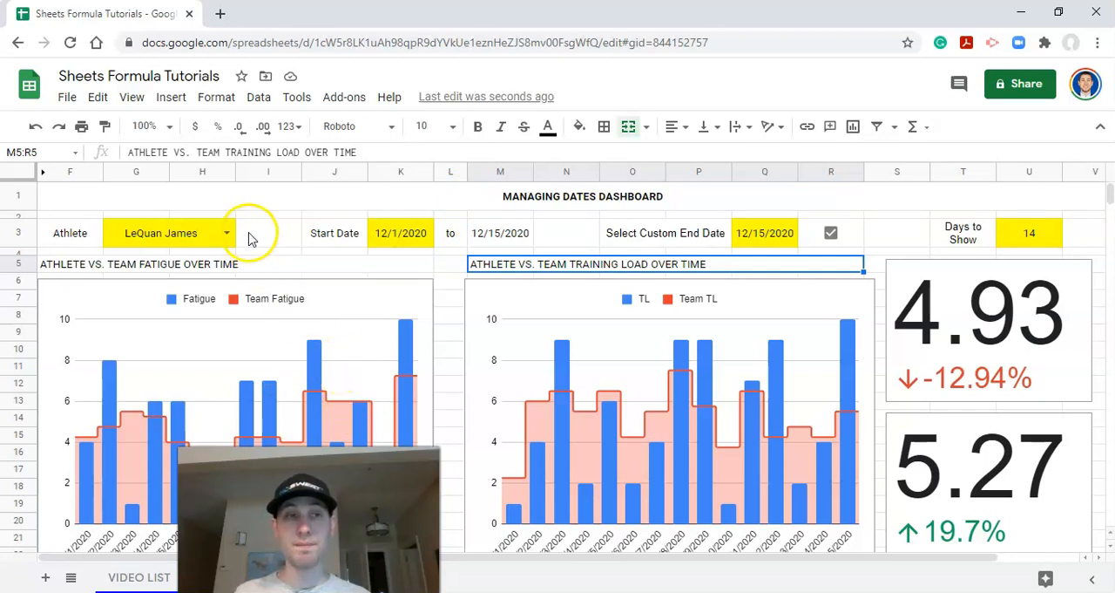
Step: Fill the merged title row F1:V1 with the custom blue and set its text color to white
left_click(579, 127)
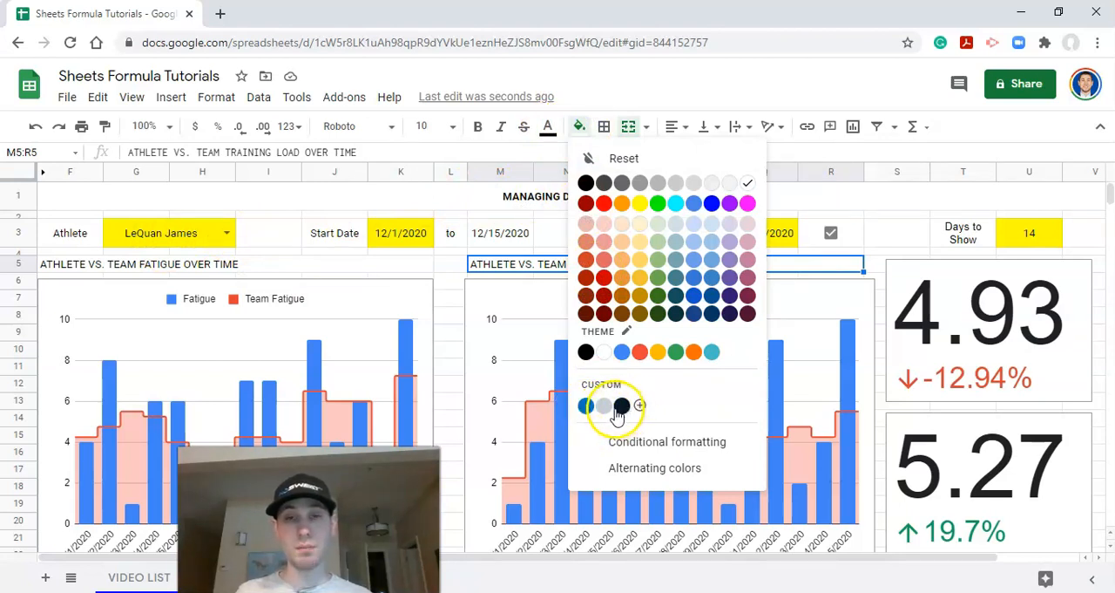
left_click(438, 203)
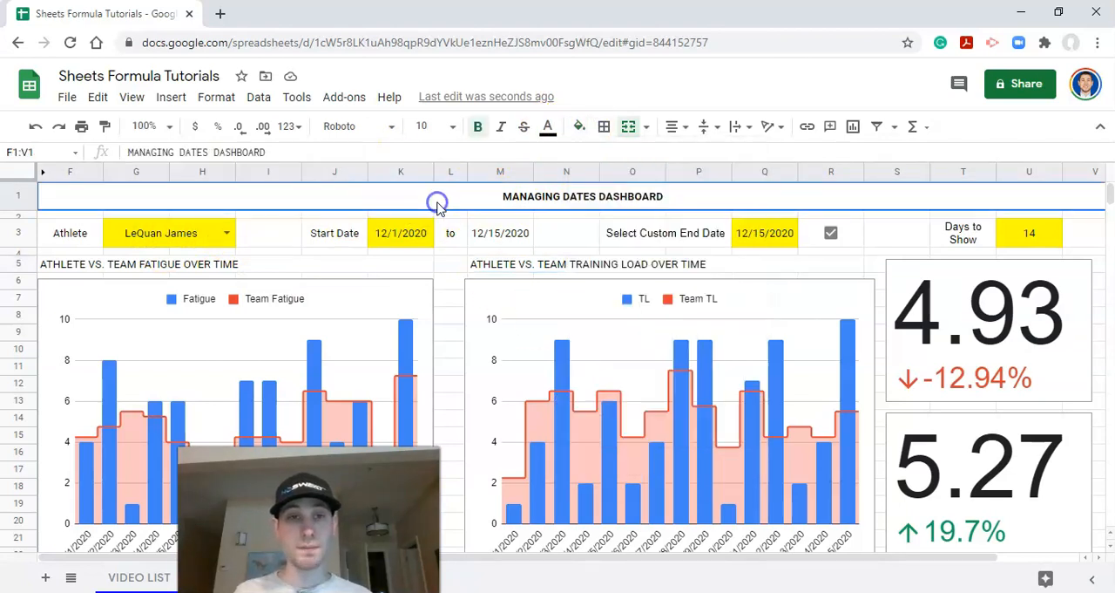
left_click(581, 128)
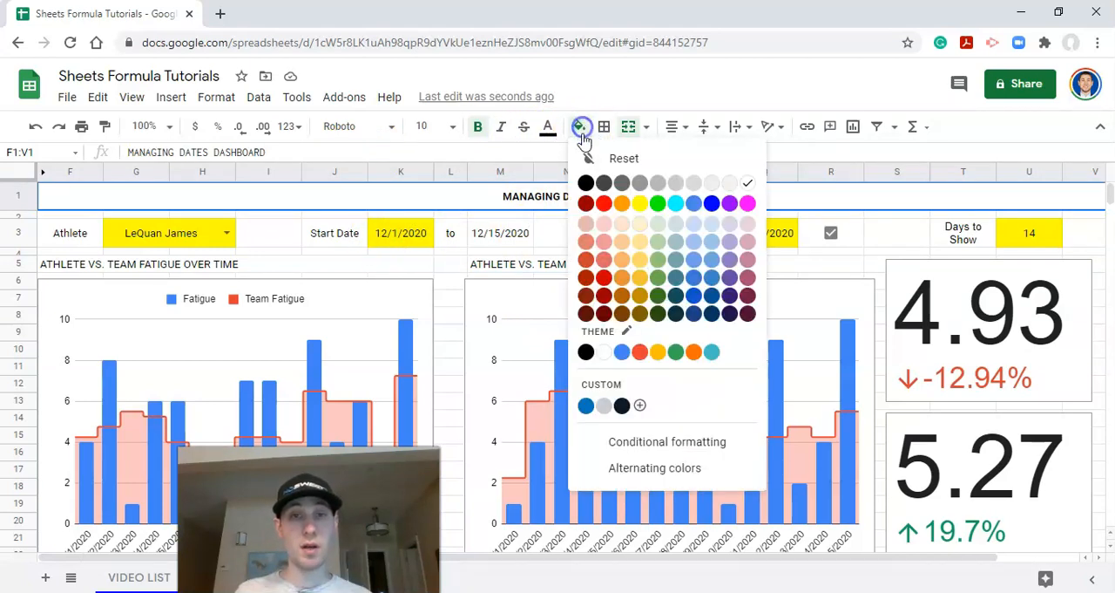
left_click(583, 405)
left_click(548, 126)
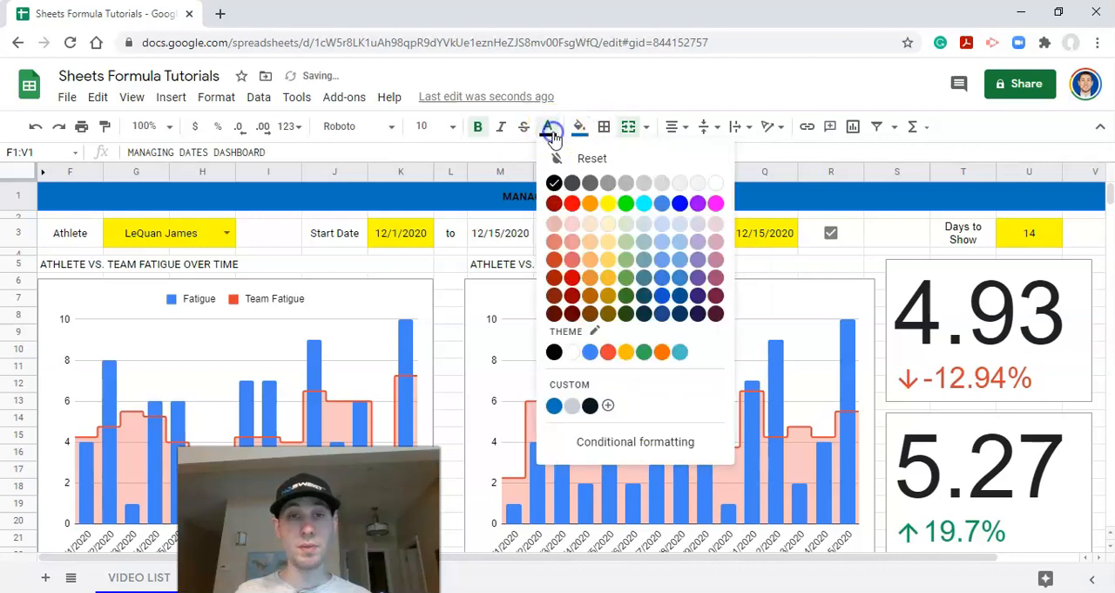
left_click(715, 183)
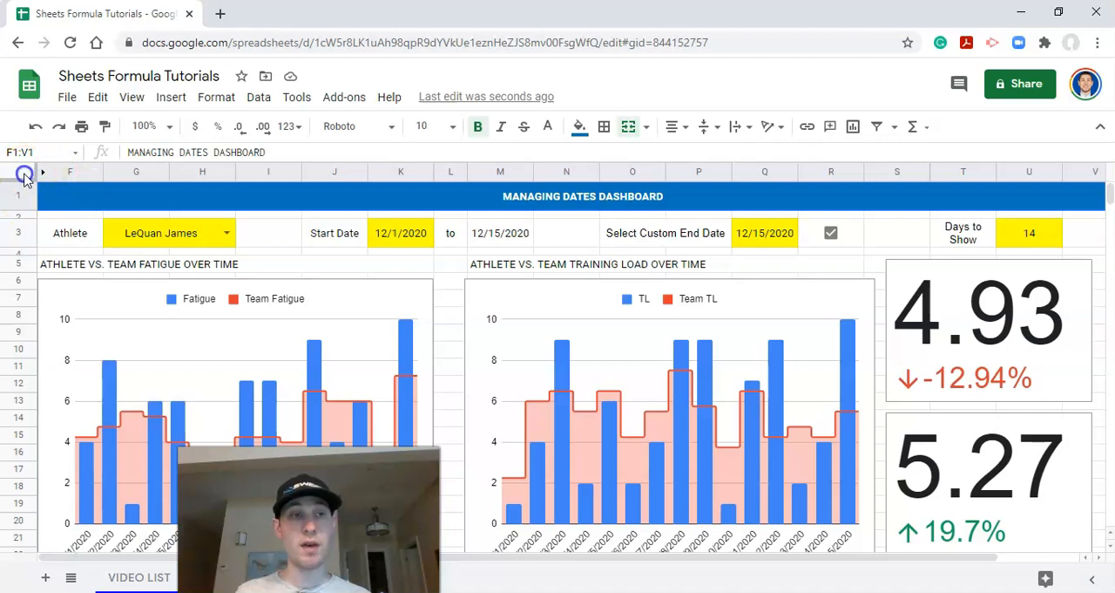
Step: Change the font of the entire sheet to Varela Round
left_click(25, 175)
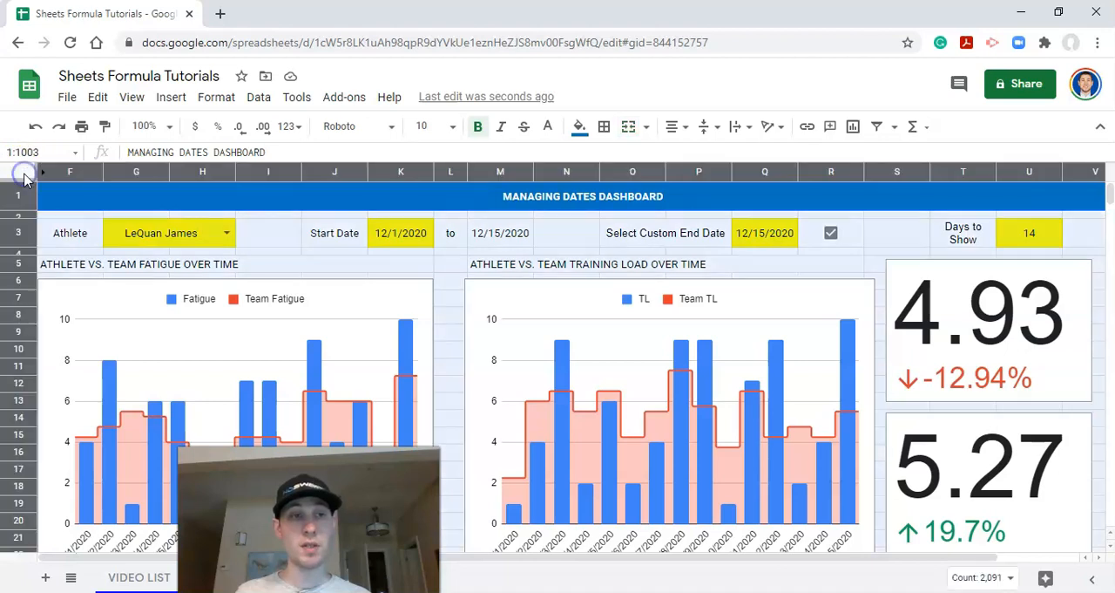
left_click(373, 132)
left_click(389, 296)
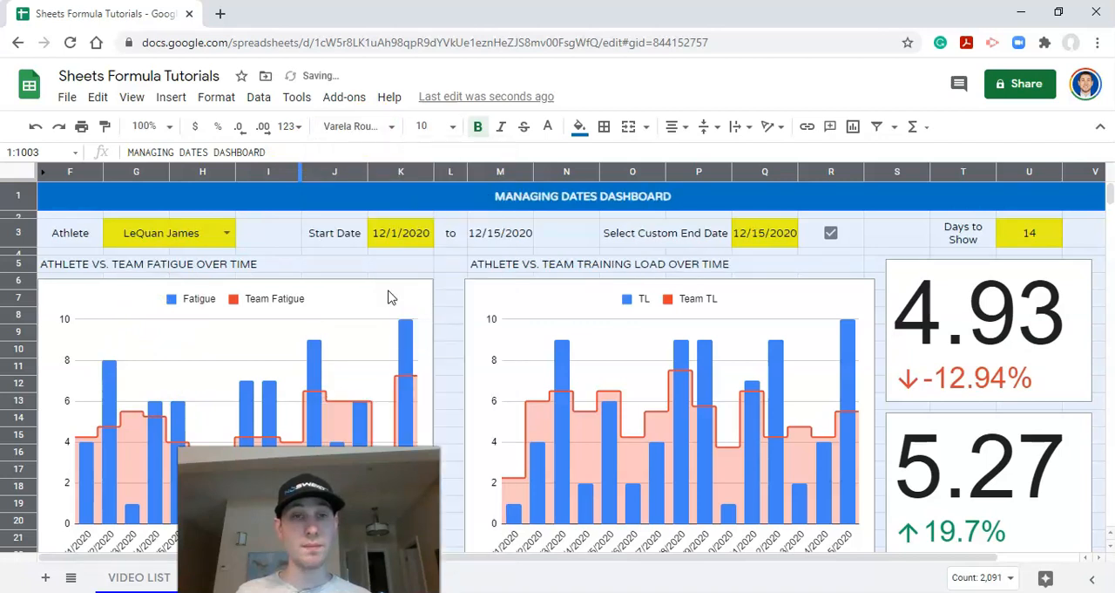
Step: Set the font size of the "MANAGING DATES DASHBOARD" title to 18
left_click(462, 197)
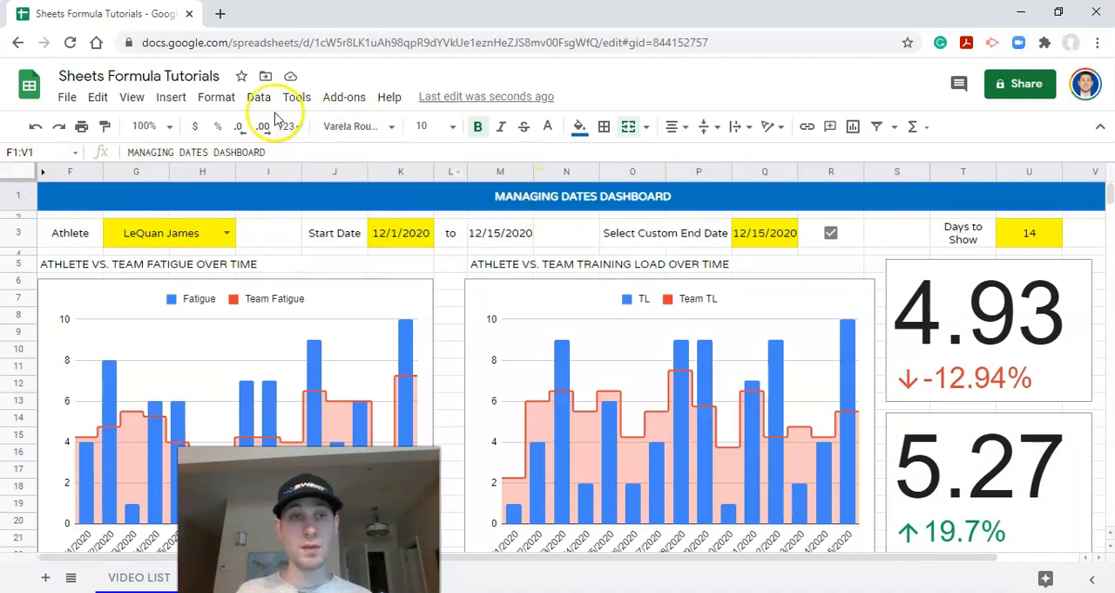
left_click(427, 126)
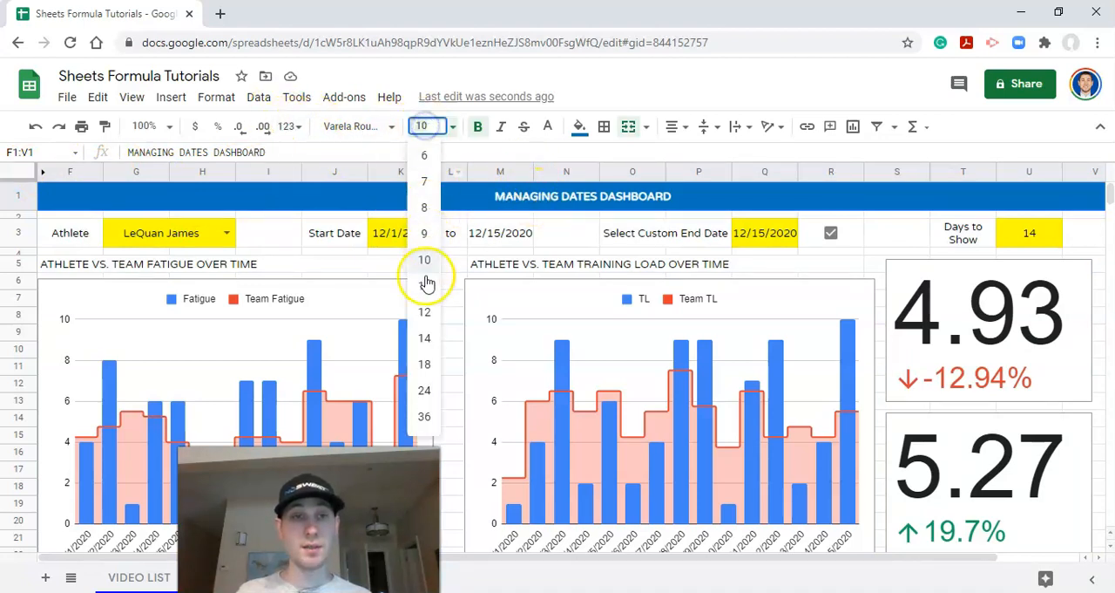
left_click(426, 365)
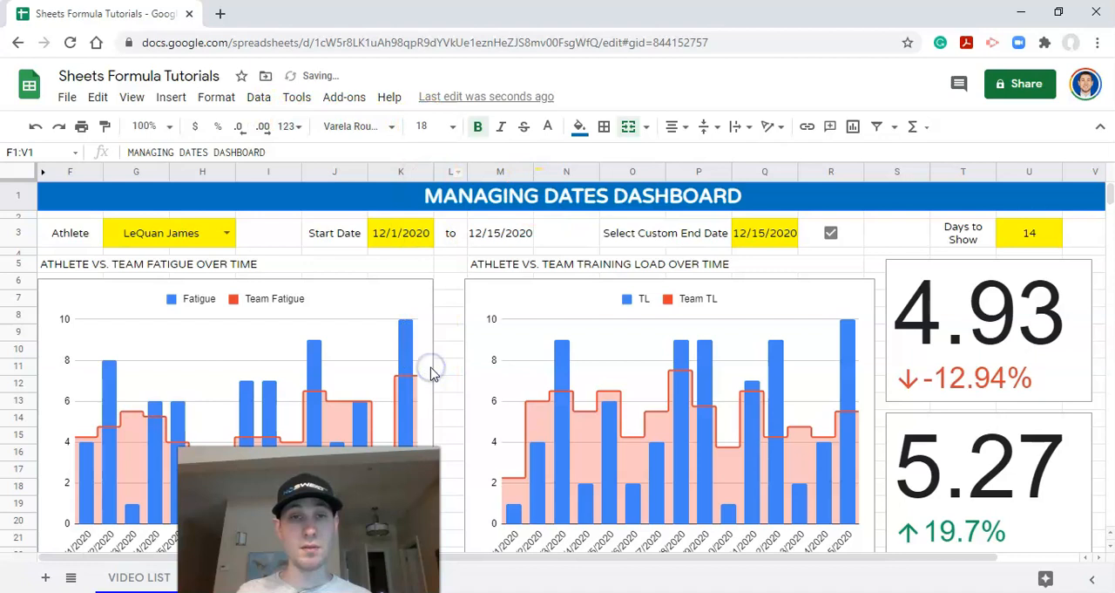
Step: Fill the input cells G3:H3, K3, Q3:R3 and U3 with the custom blue and set their text color to white
left_click(540, 231)
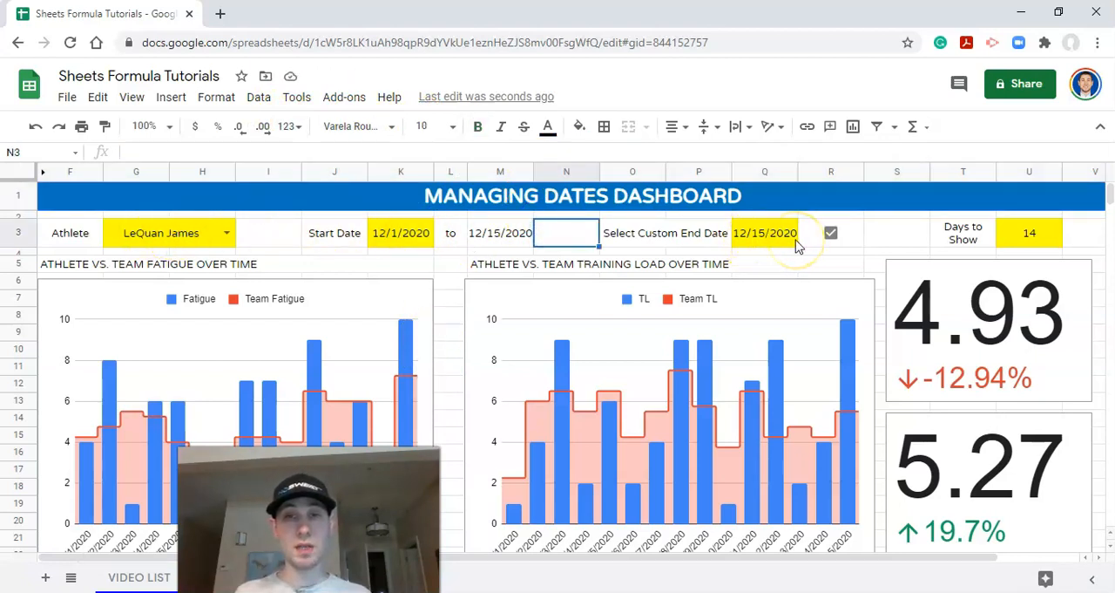
left_click(149, 232)
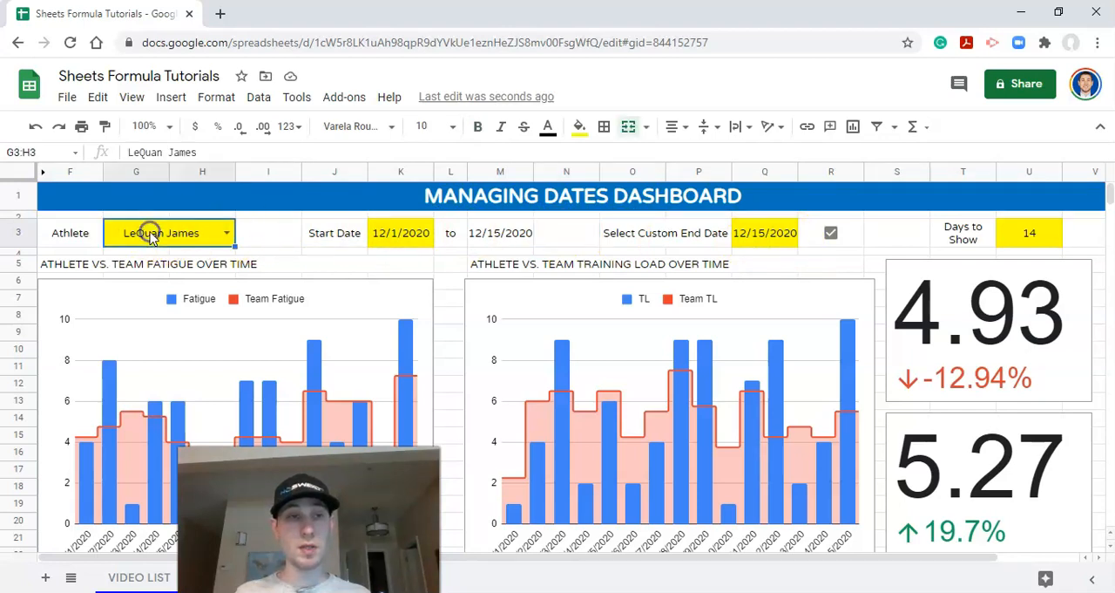
left_click(413, 242)
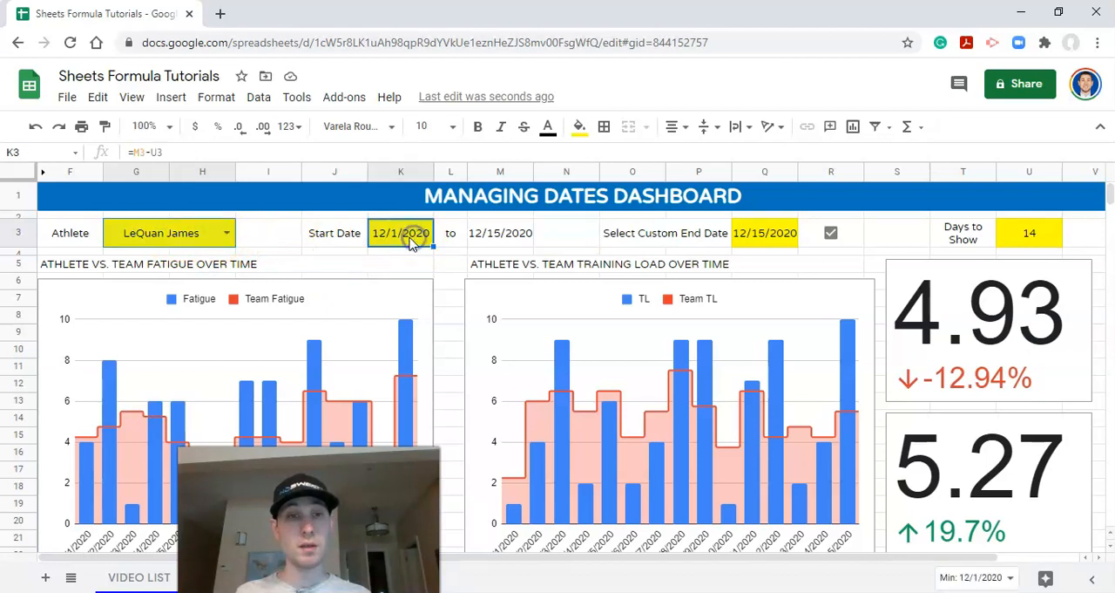
left_click(756, 242)
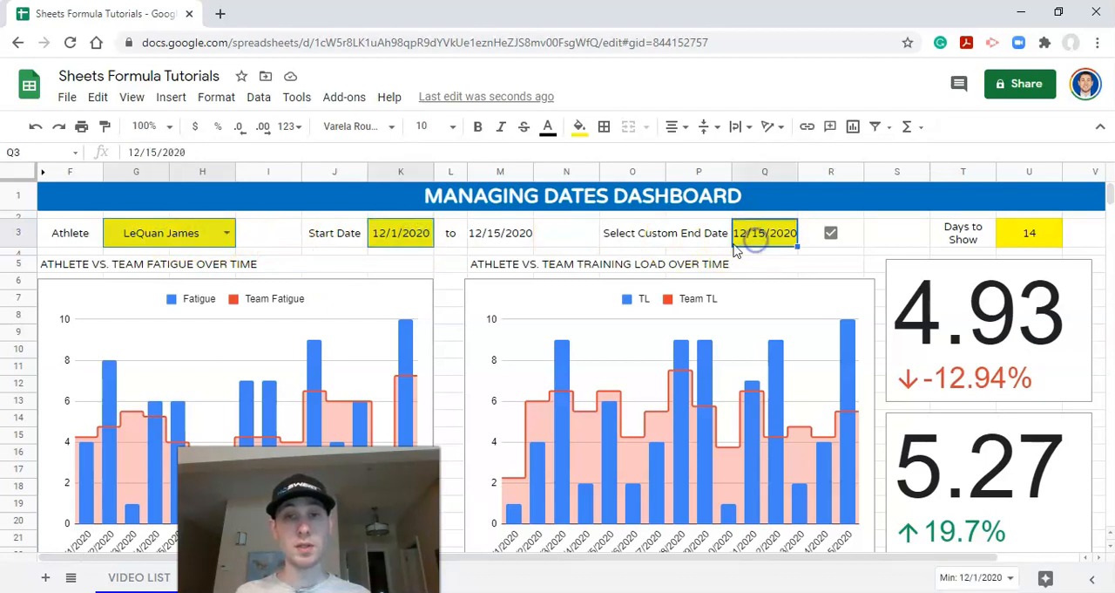
left_click(814, 238, "shift")
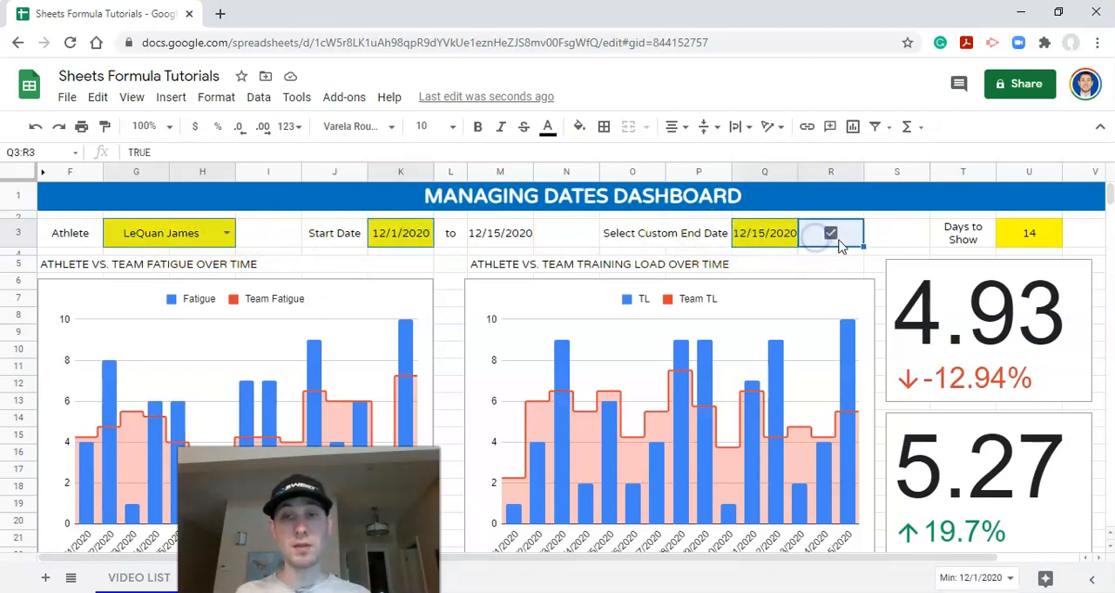
left_click(1017, 249, "ctrl")
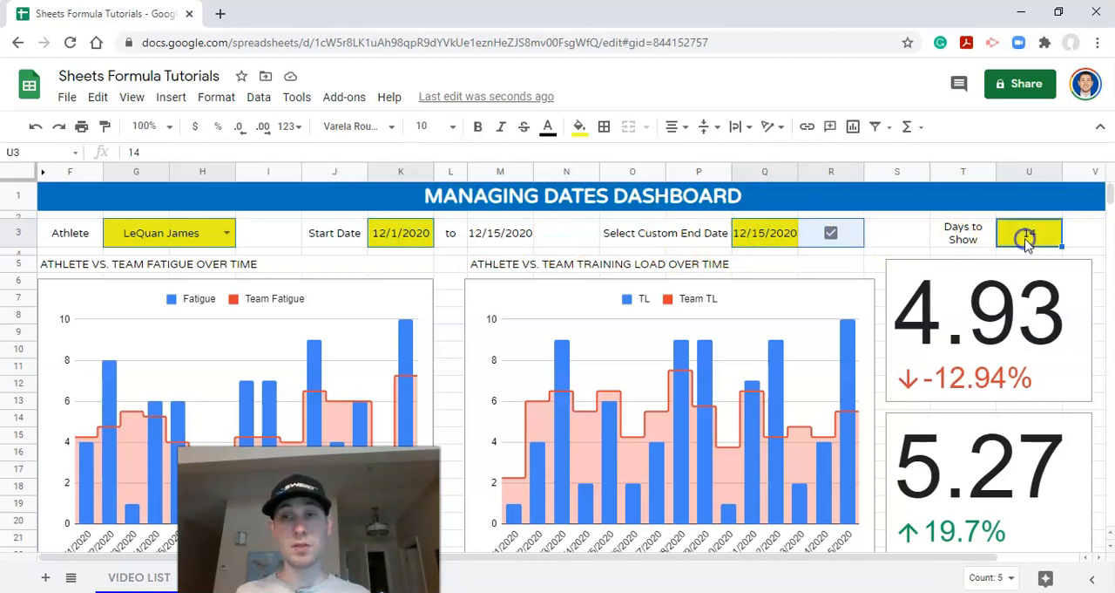
left_click(576, 127)
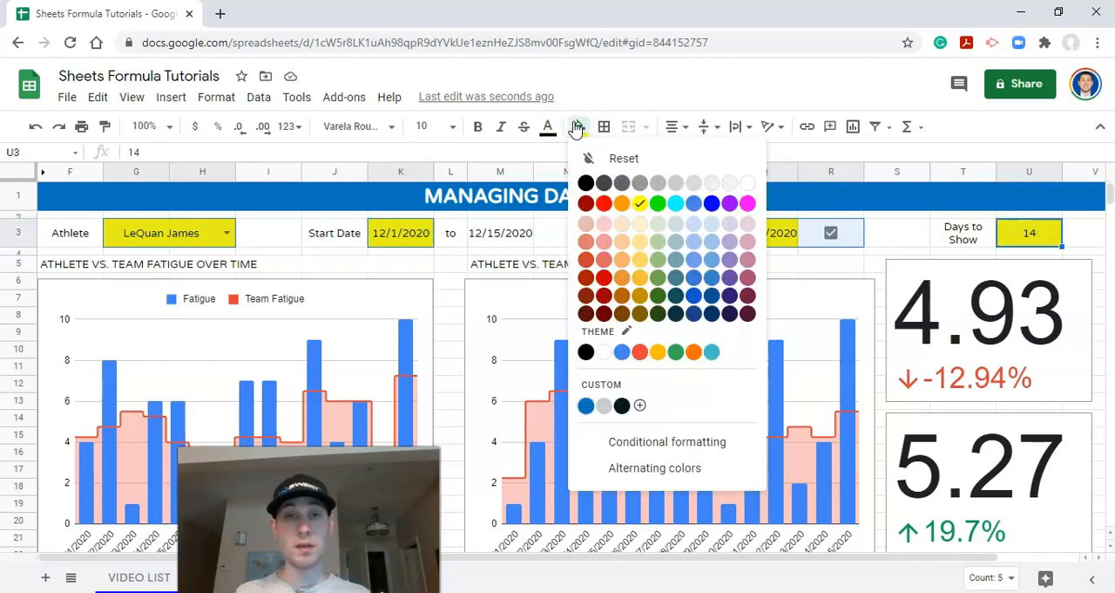
left_click(586, 406)
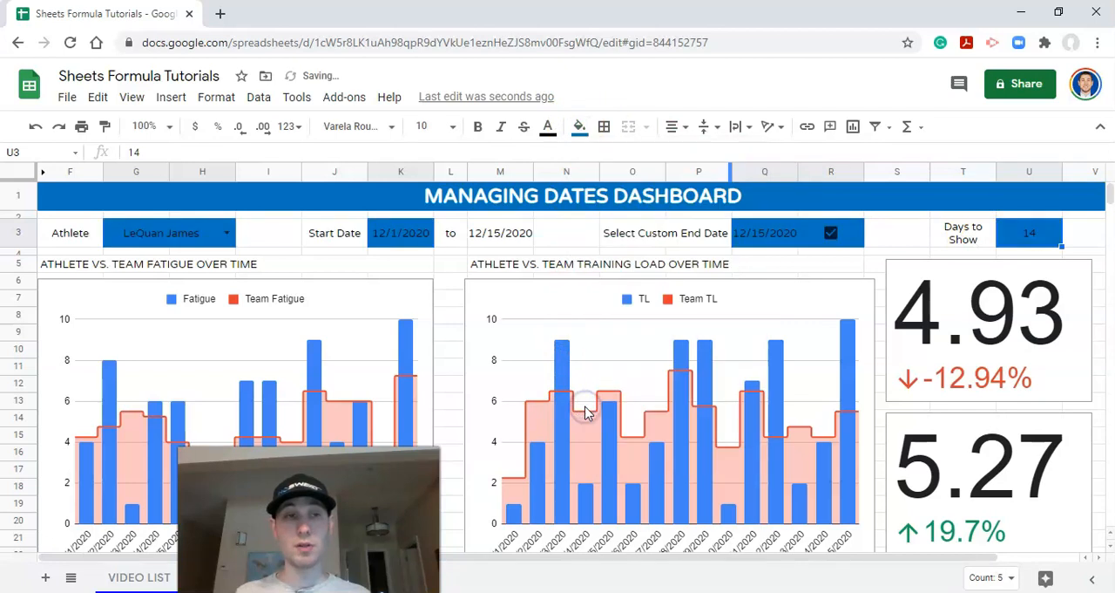
left_click(548, 126)
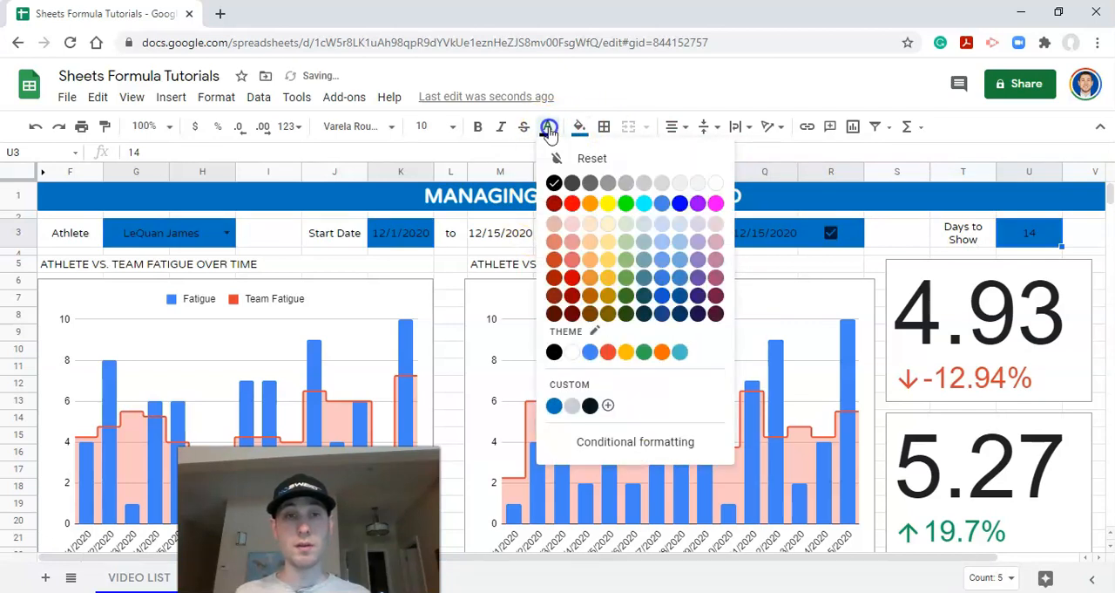
left_click(720, 183)
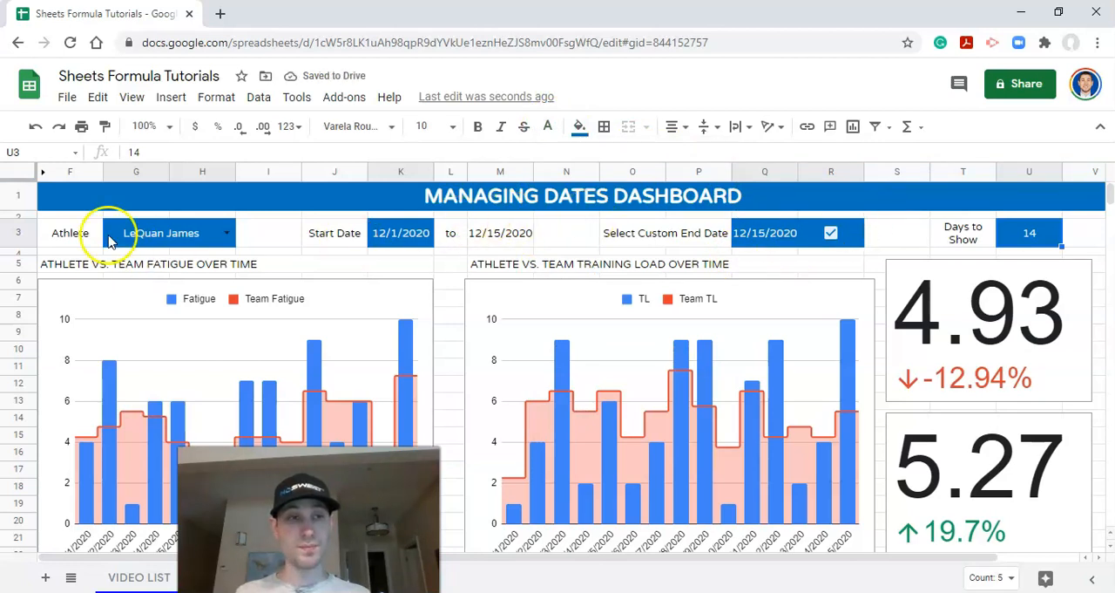
Step: Fill the label cells Athlete, Start Date, Select Custom End Date and Days to Show in row 3 with the custom light gray
left_click(79, 234)
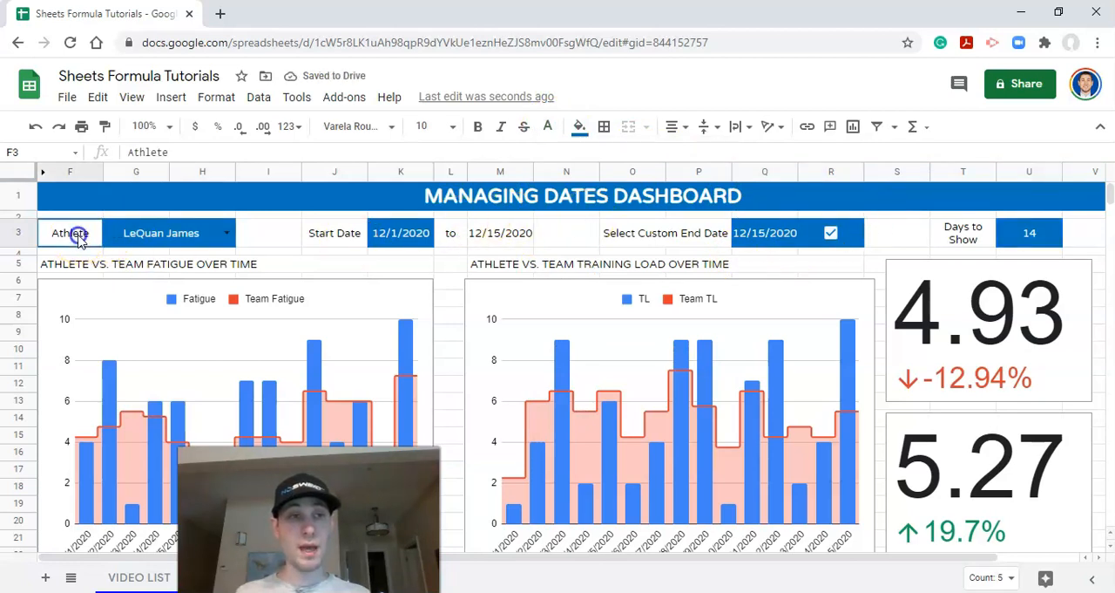
left_click(349, 234)
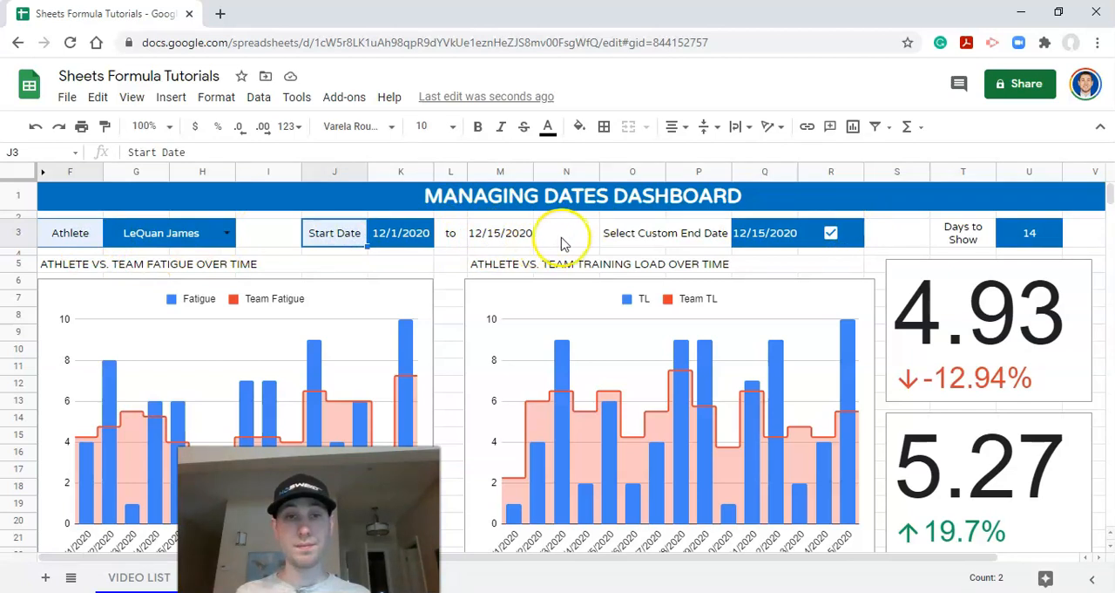
left_click(648, 233)
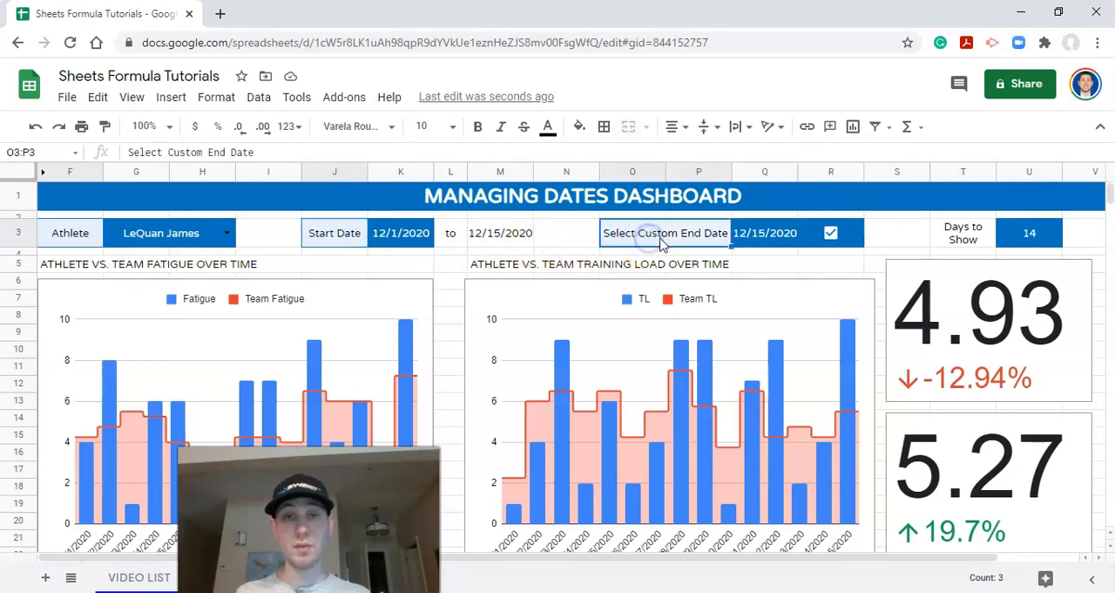
left_click(963, 233, "ctrl")
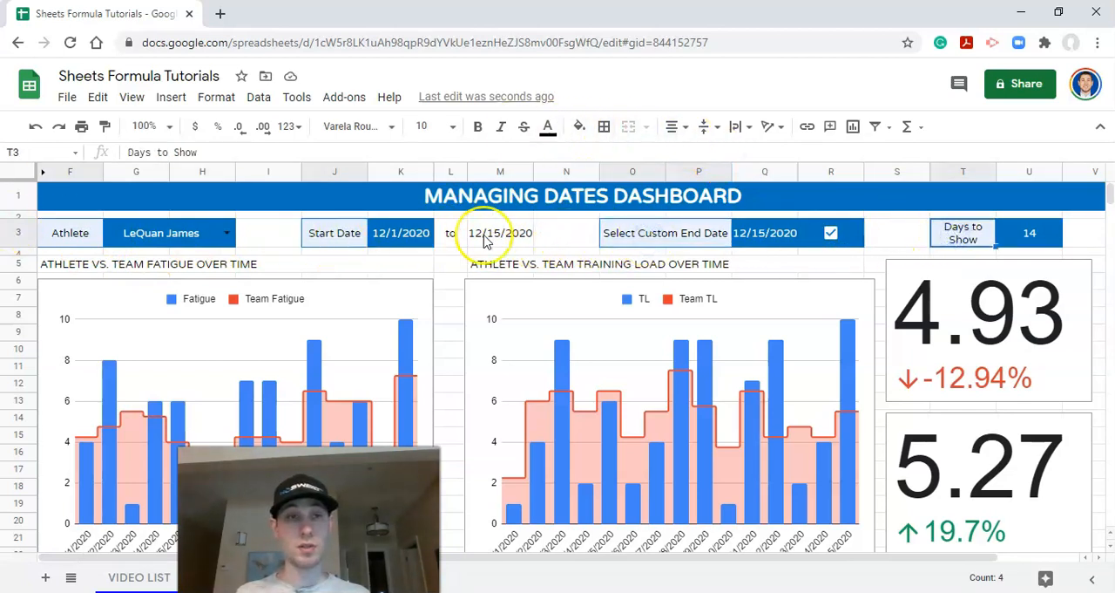
left_click(579, 126)
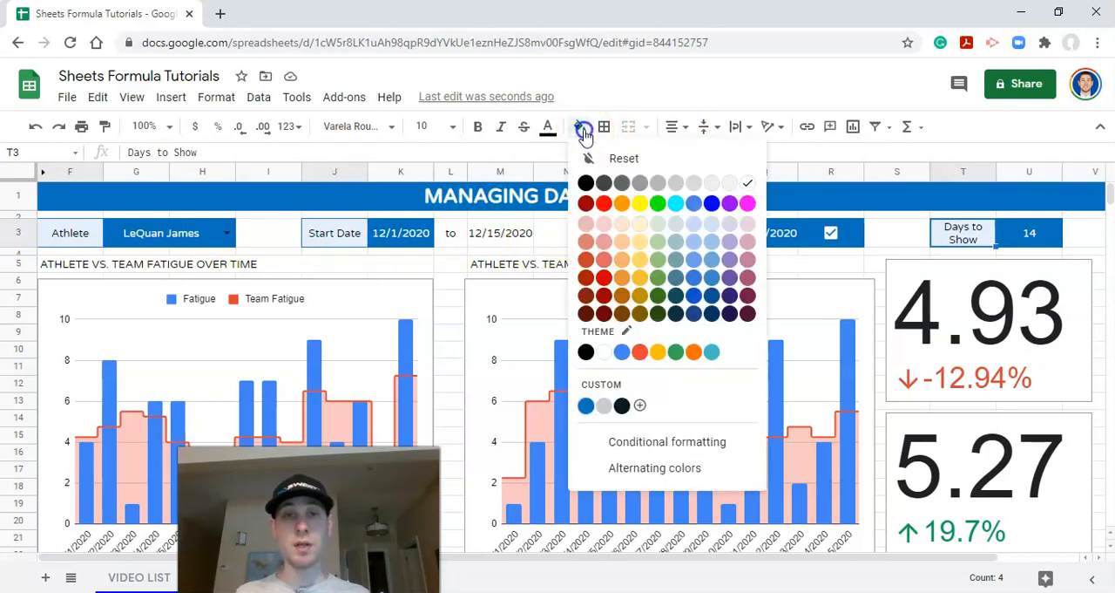
left_click(603, 405)
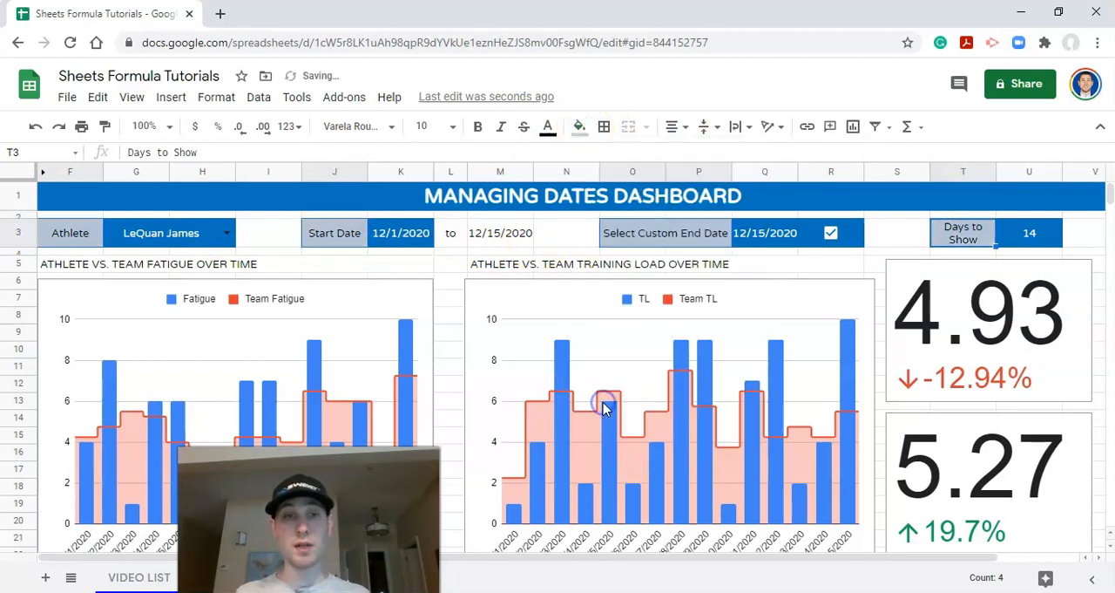
left_click(607, 242)
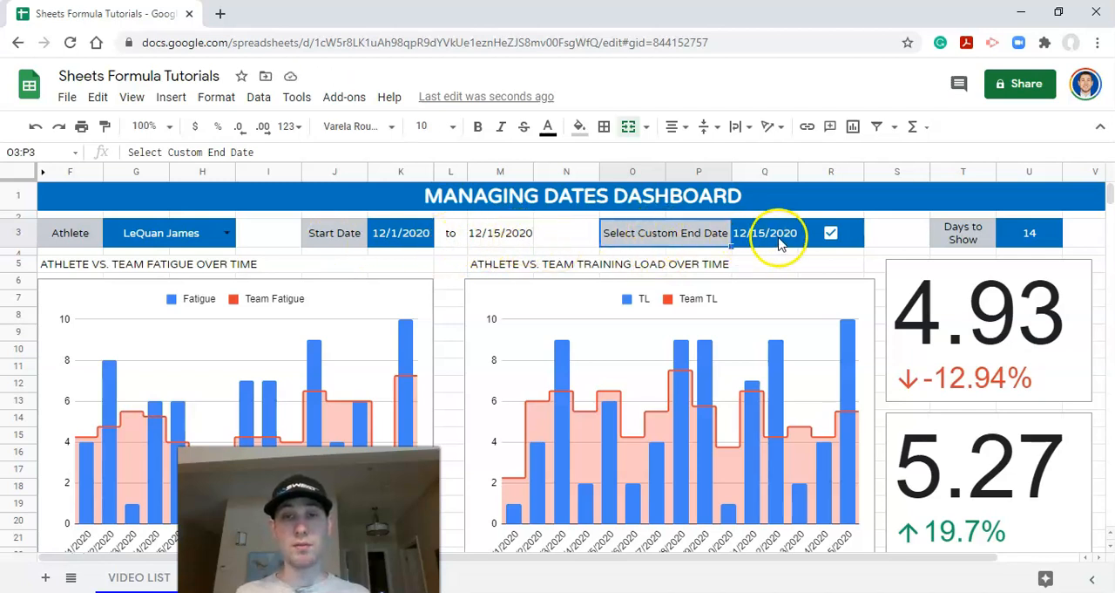
Step: Add a medium-thickness solid outer border in custom color #071922 around the Days to Show control, T3:U3
left_click_drag(965, 232, 1039, 240)
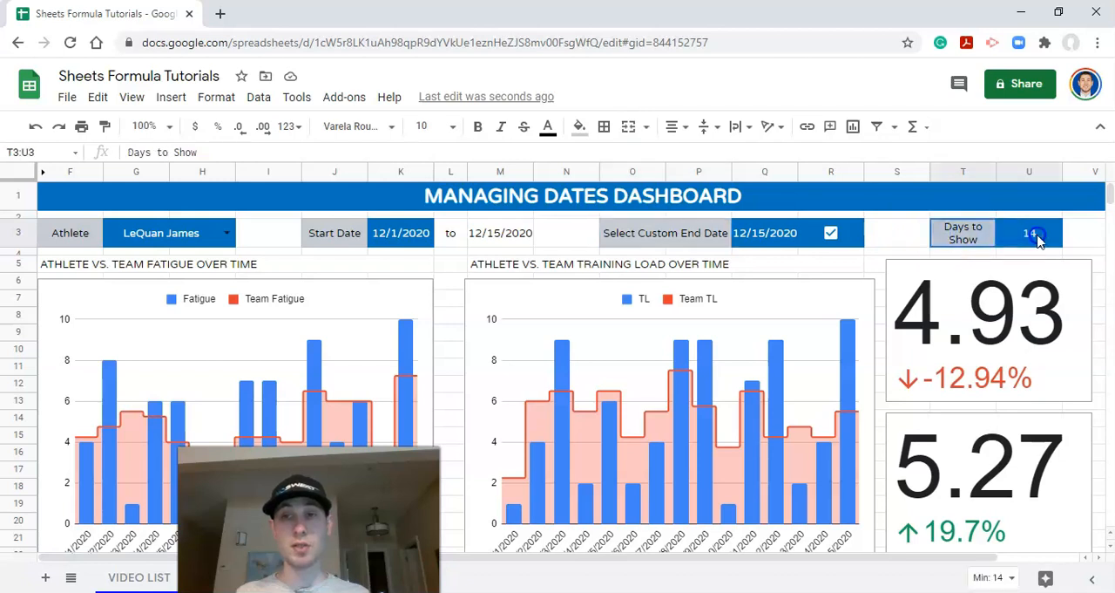
left_click(608, 126)
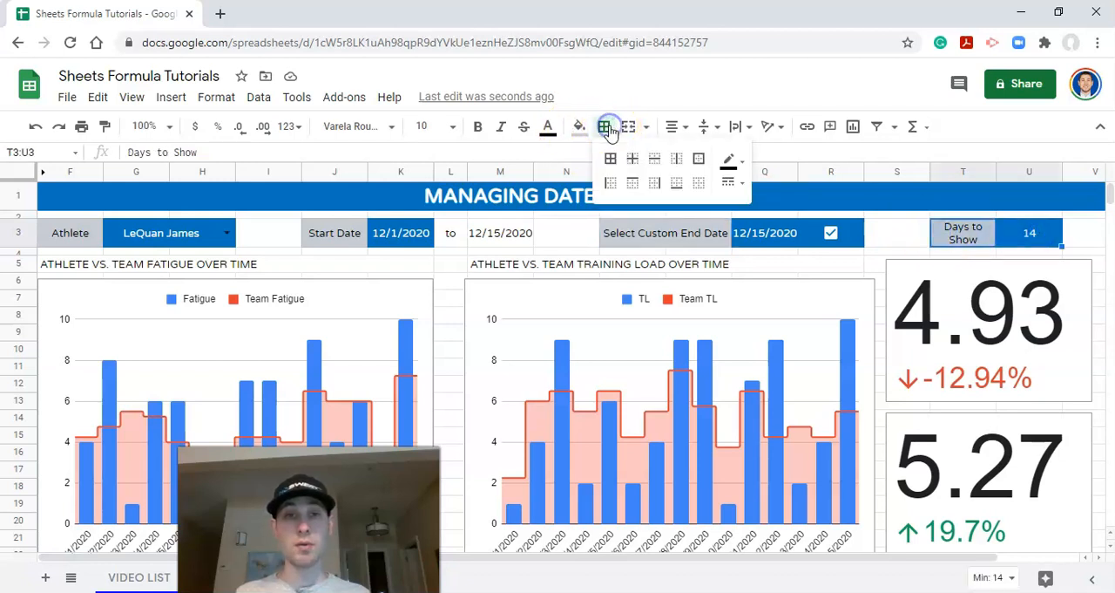
left_click(700, 163)
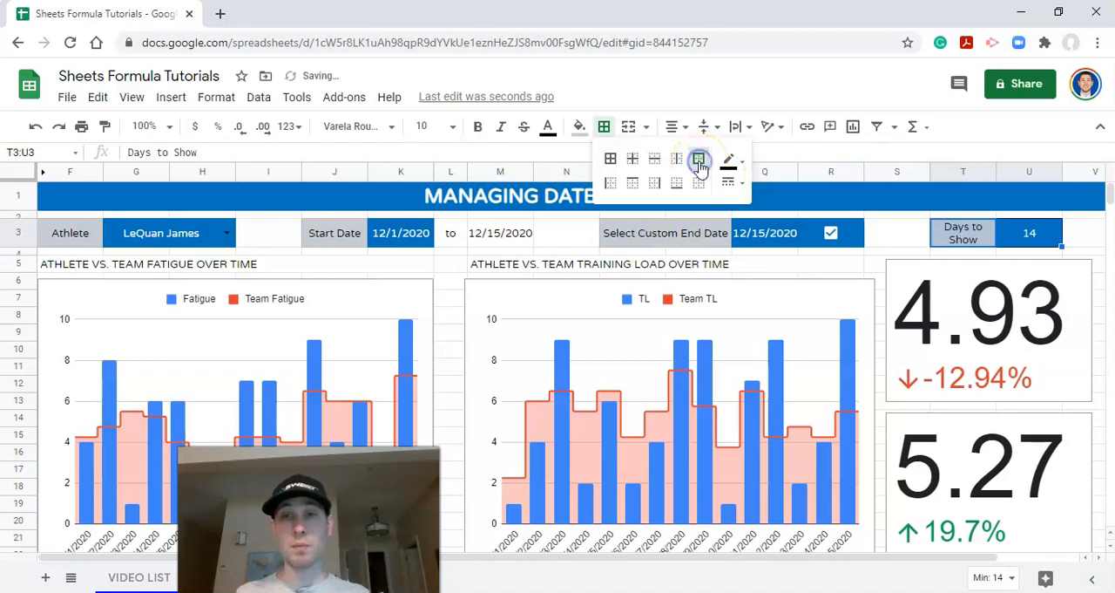
left_click(729, 156)
left_click(773, 438)
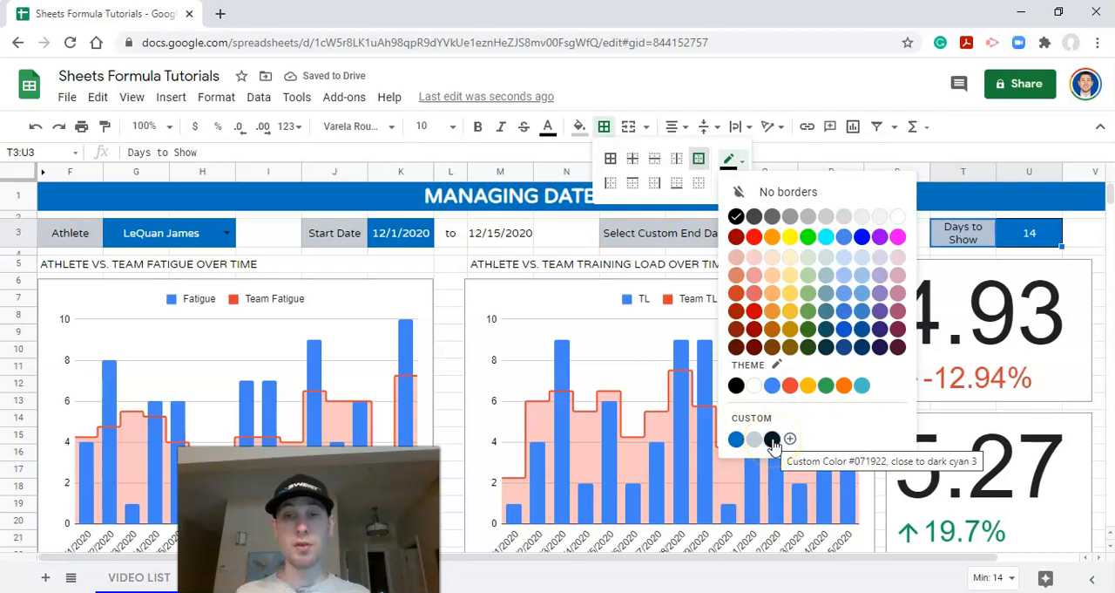
left_click(773, 440)
left_click(730, 177)
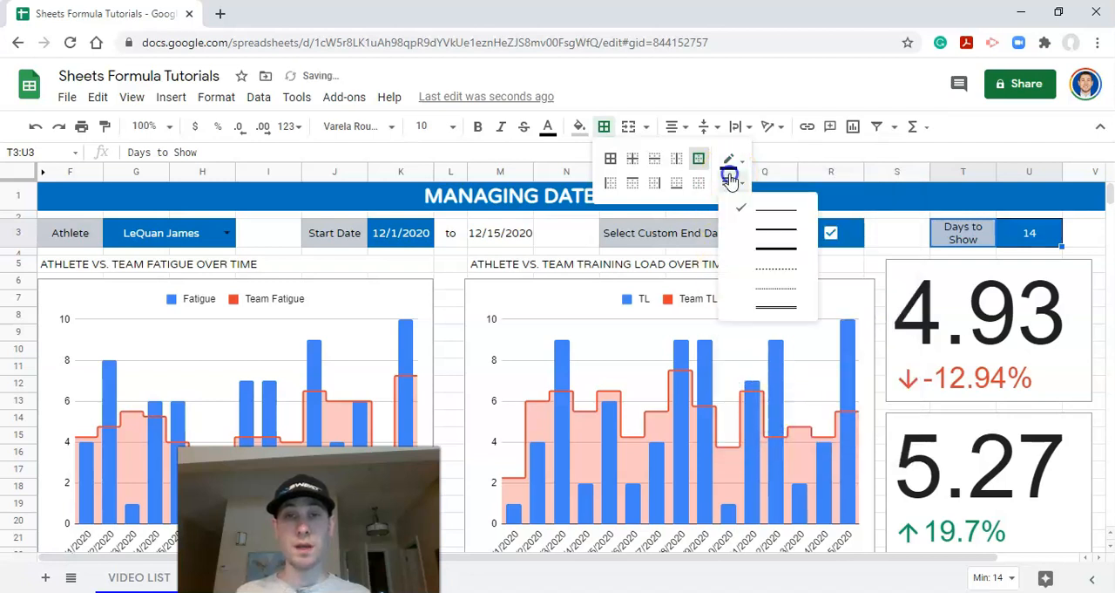
left_click(778, 235)
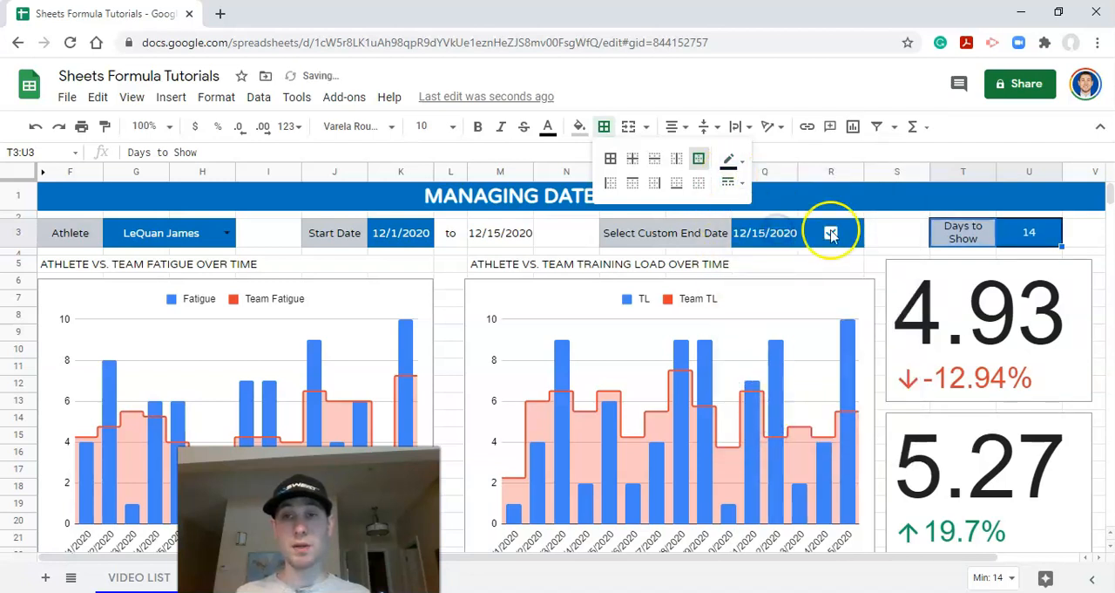
left_click(928, 240)
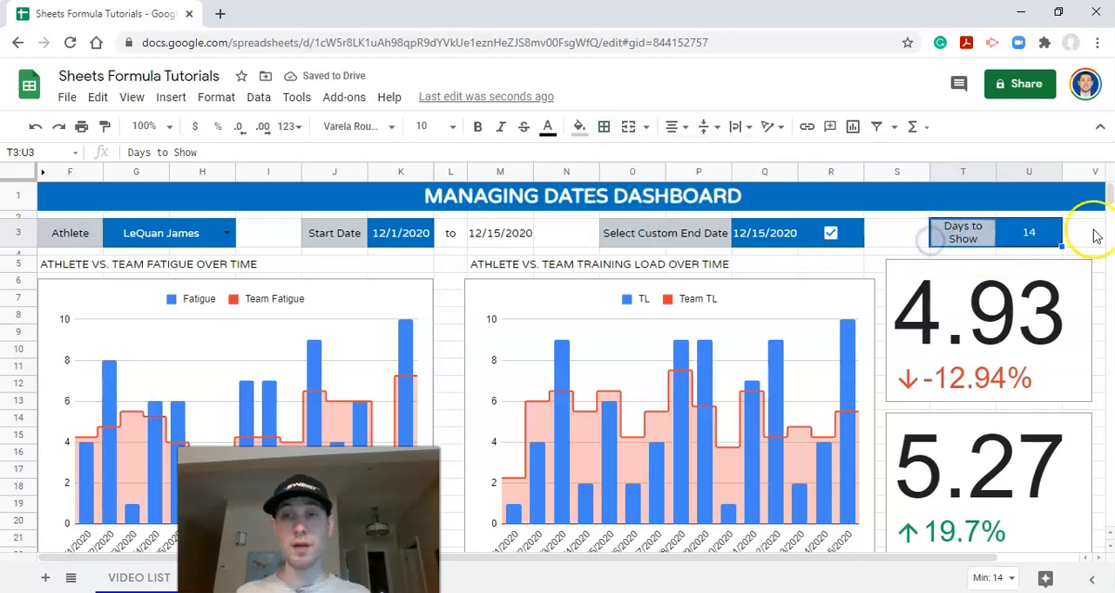
Step: Apply outer borders around the custom end date group O3:R3, the date range group J3:M3 and the athlete group F3:H3
left_click_drag(858, 233, 627, 235)
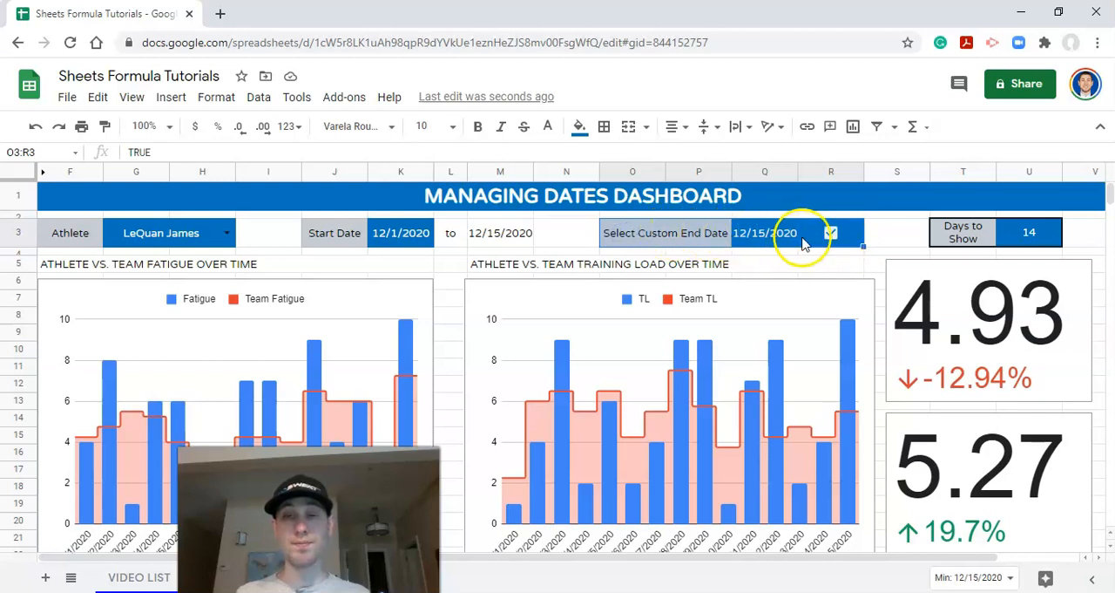
left_click(610, 130)
left_click(699, 158)
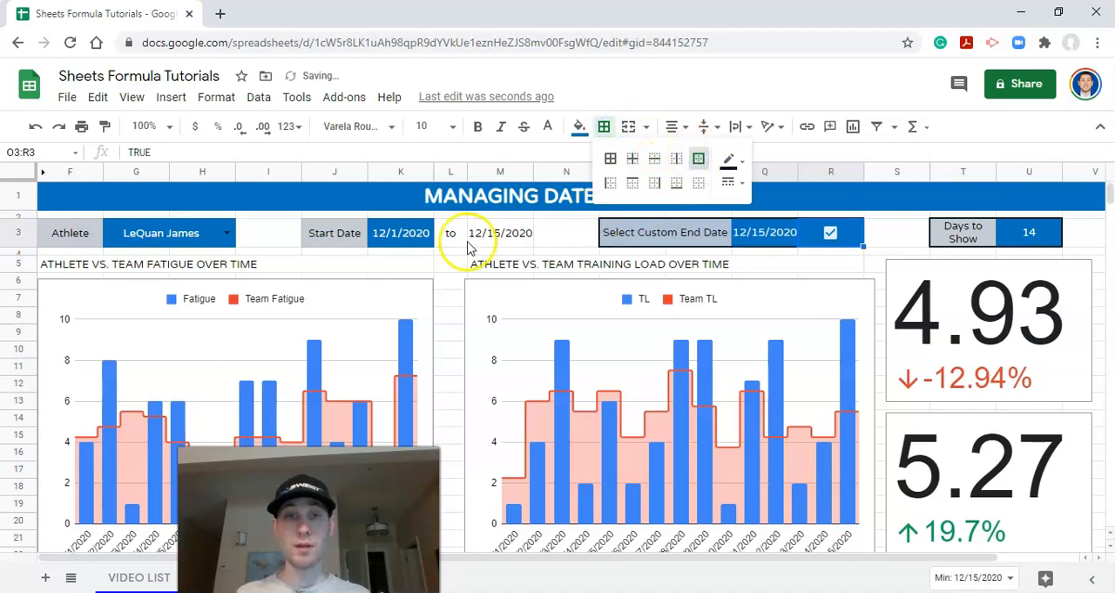
left_click_drag(326, 233, 510, 241)
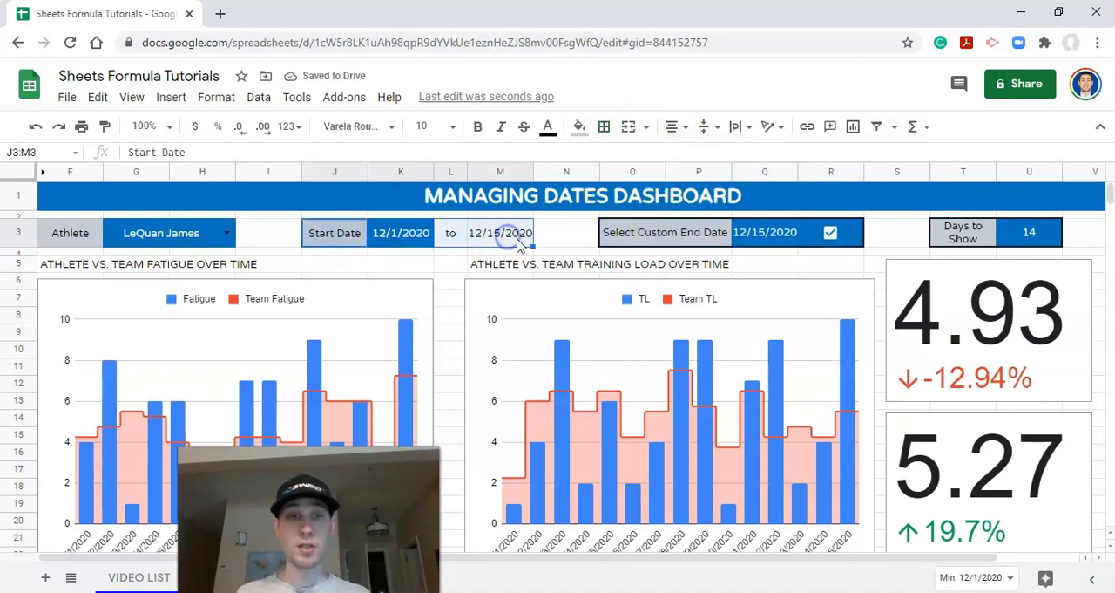
left_click(604, 128)
left_click(699, 158)
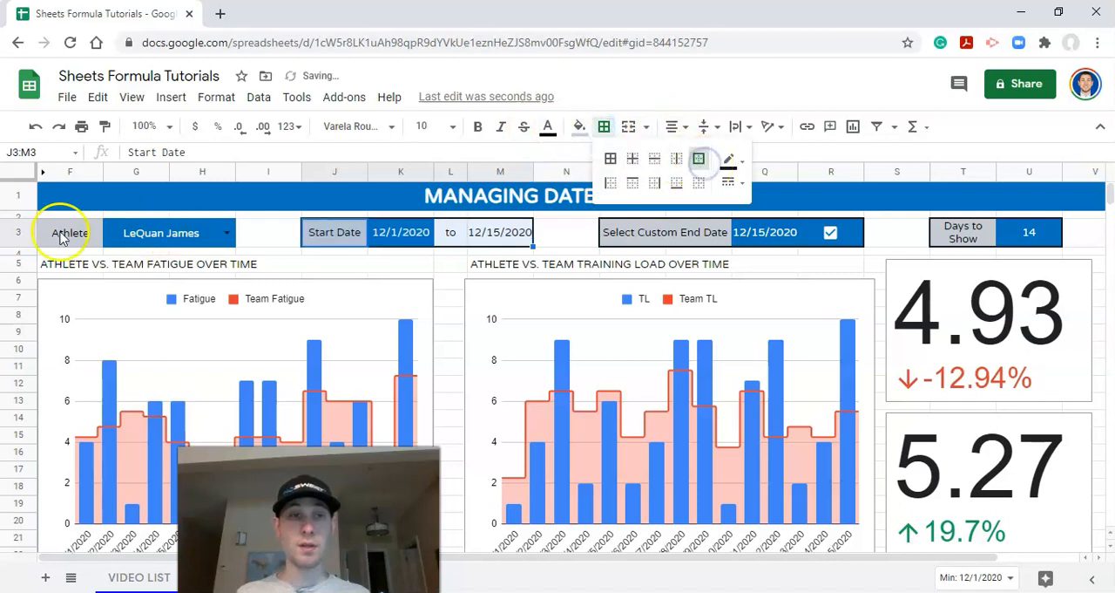
left_click_drag(61, 240, 190, 242)
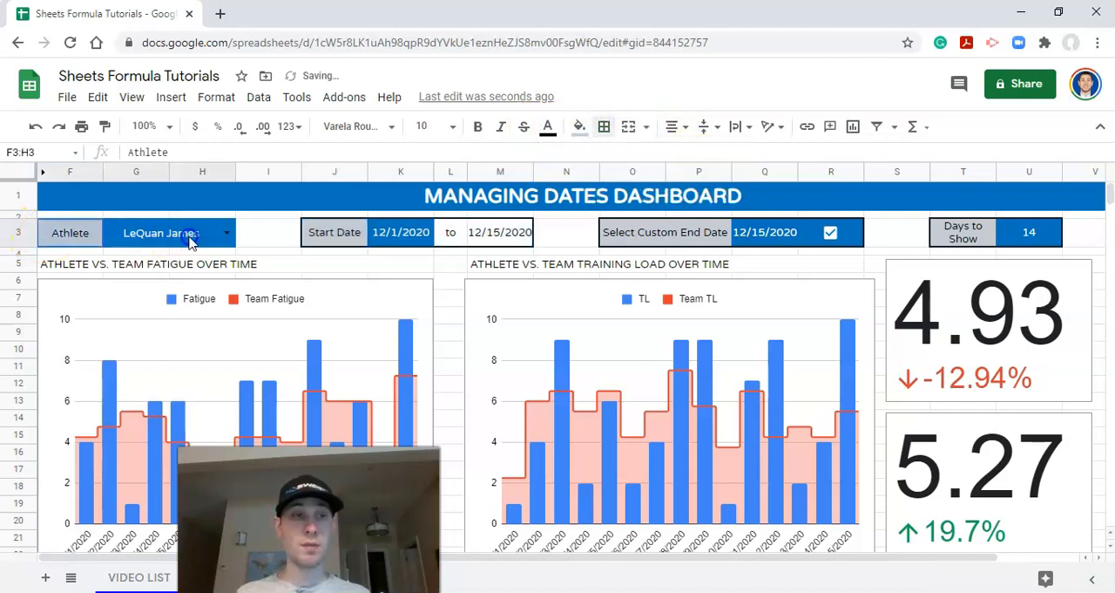
left_click(604, 126)
left_click(699, 157)
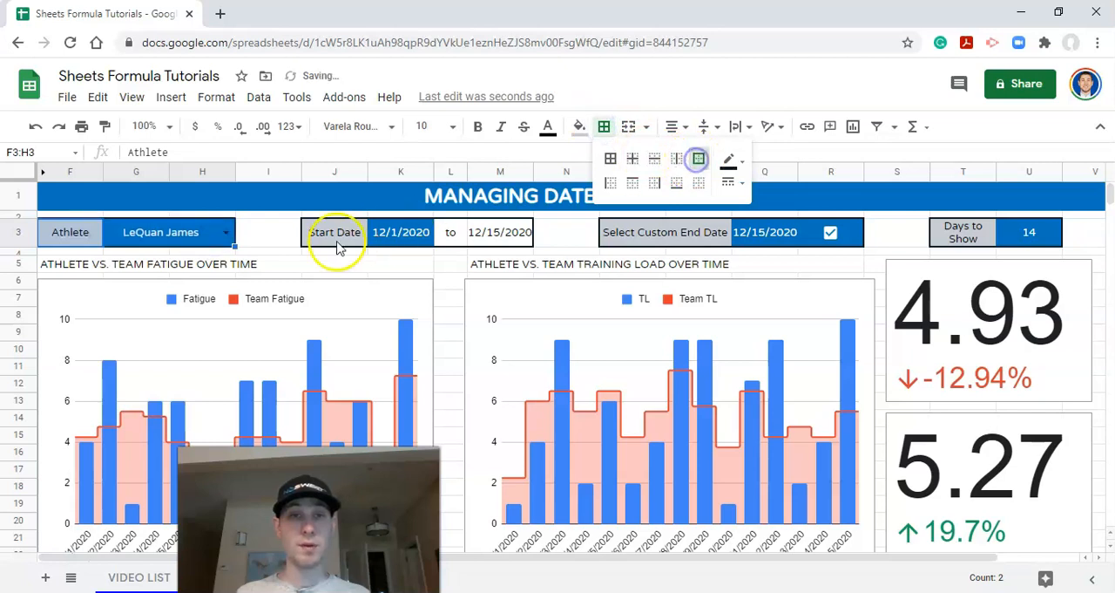
left_click(246, 238)
Step: Make all text in the controls row, row 3, bold
left_click(19, 241)
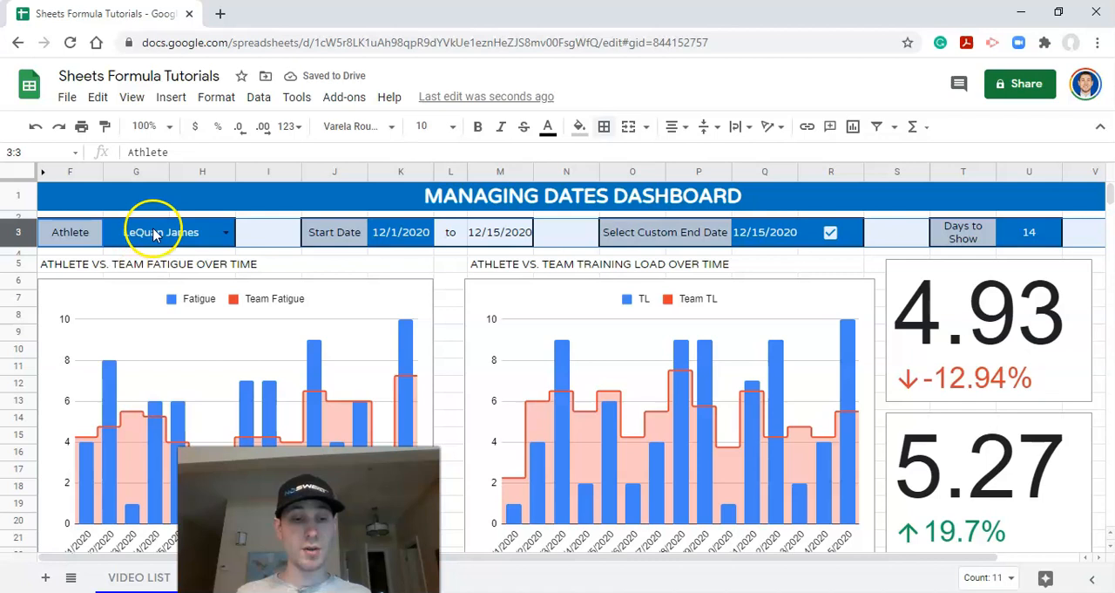
key("ctrl+b")
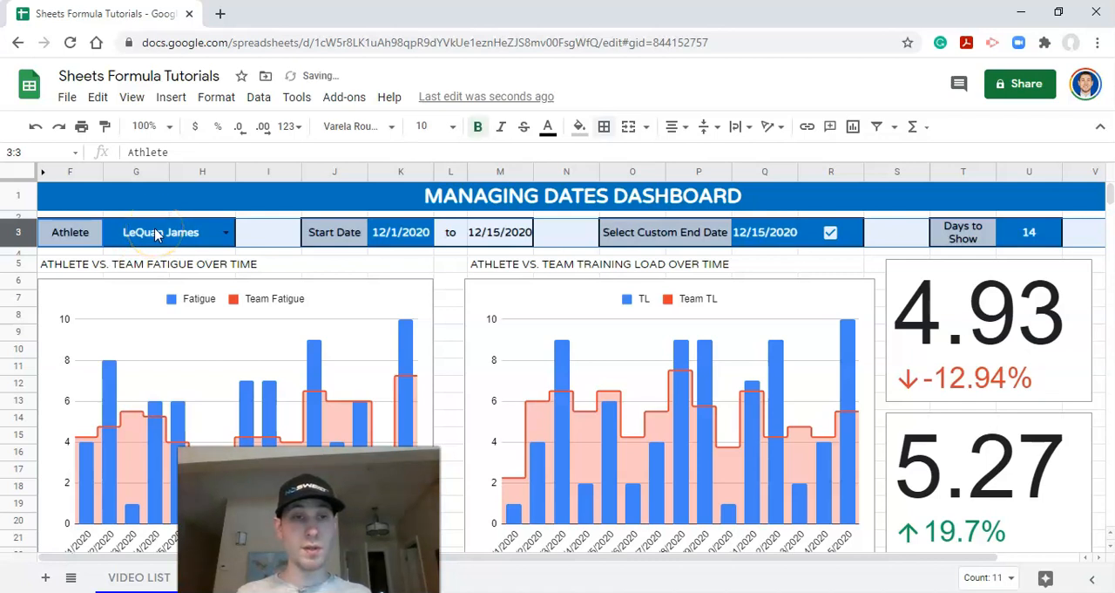
left_click(501, 235)
Step: Format the dates in K3, M3 and Q3 as month/day/year with a two-digit year using a custom date format
left_click(401, 244)
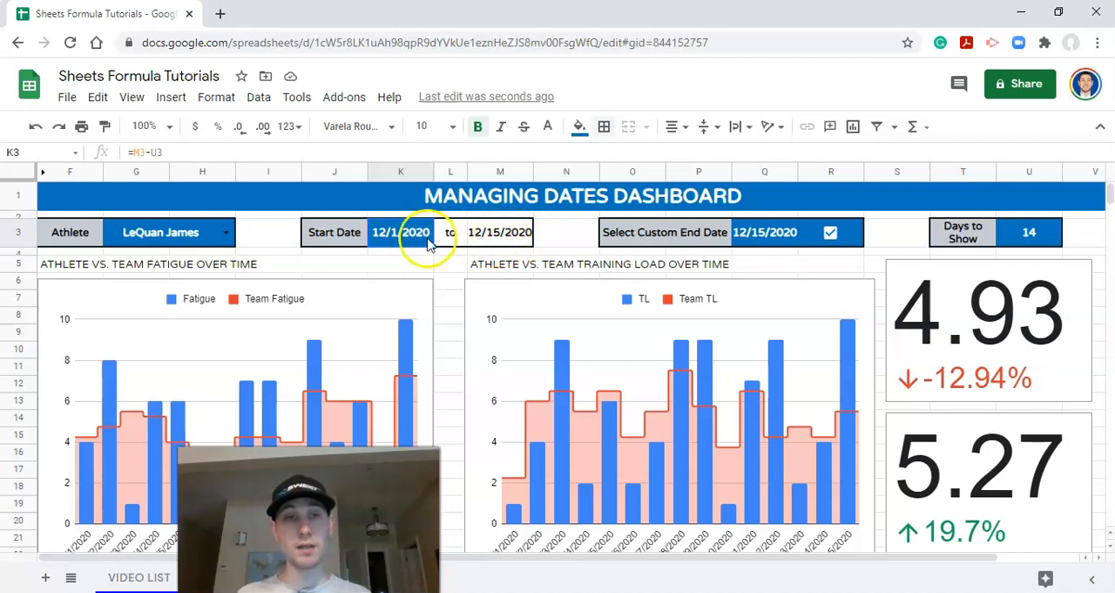
left_click(512, 242)
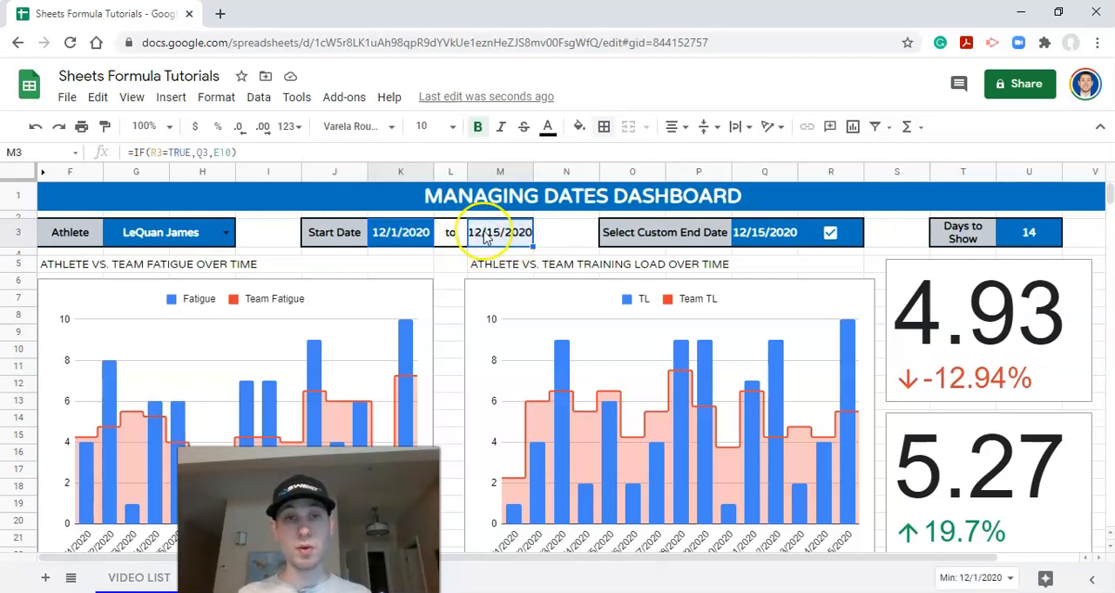
left_click(757, 241)
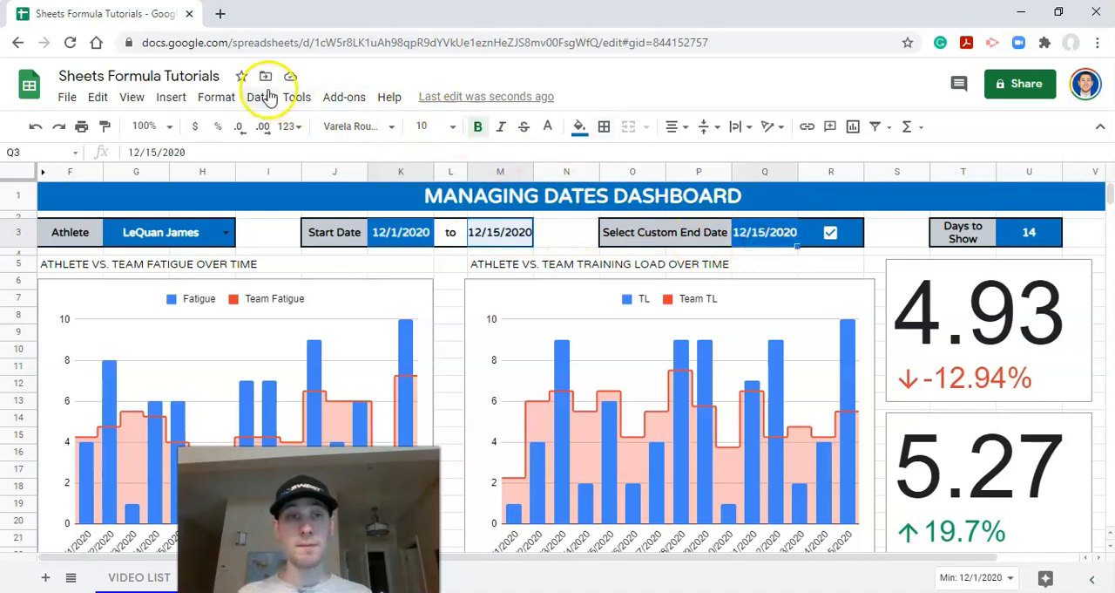
left_click(221, 100)
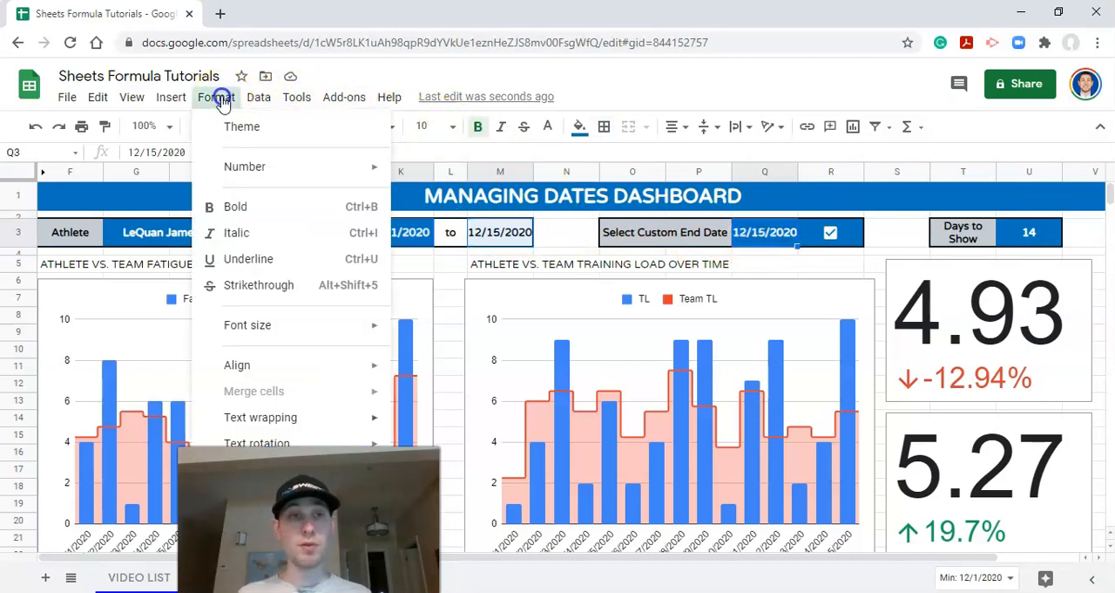
mouse_move(266, 165)
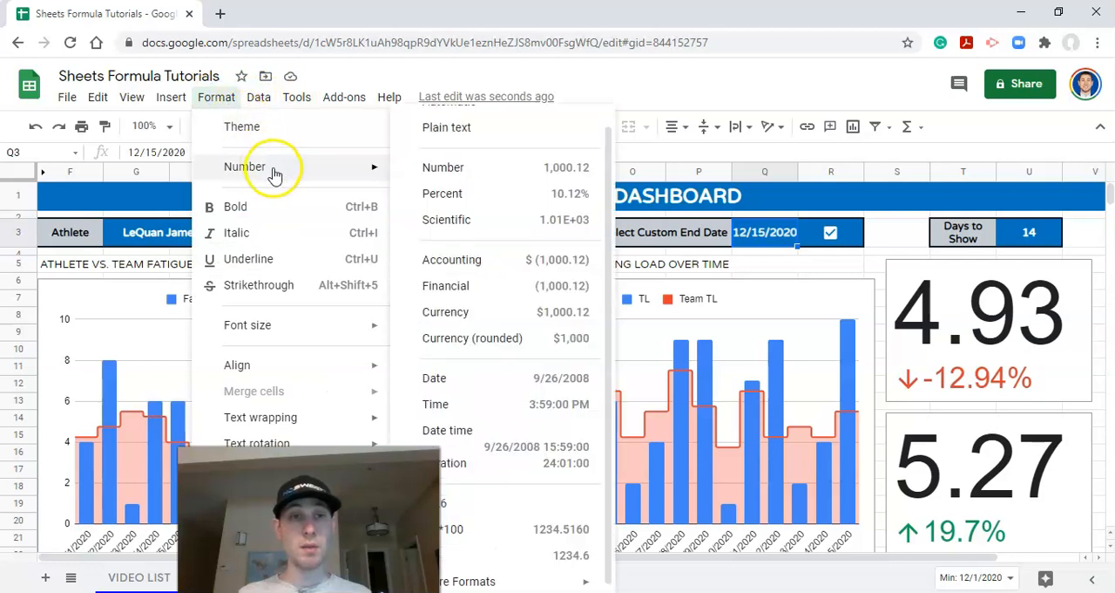
mouse_move(521, 577)
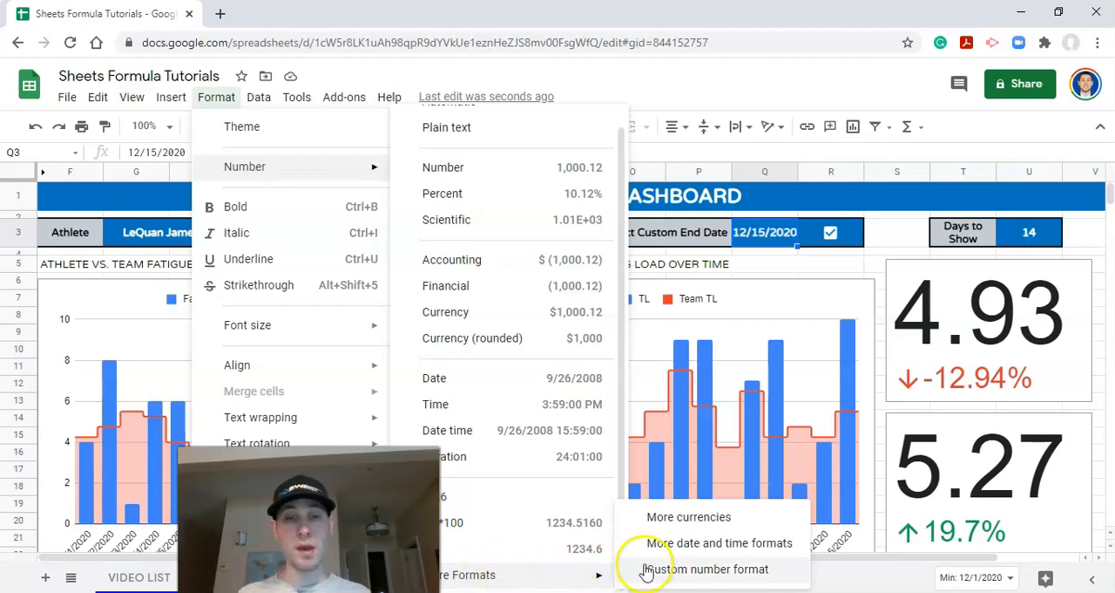
left_click(710, 546)
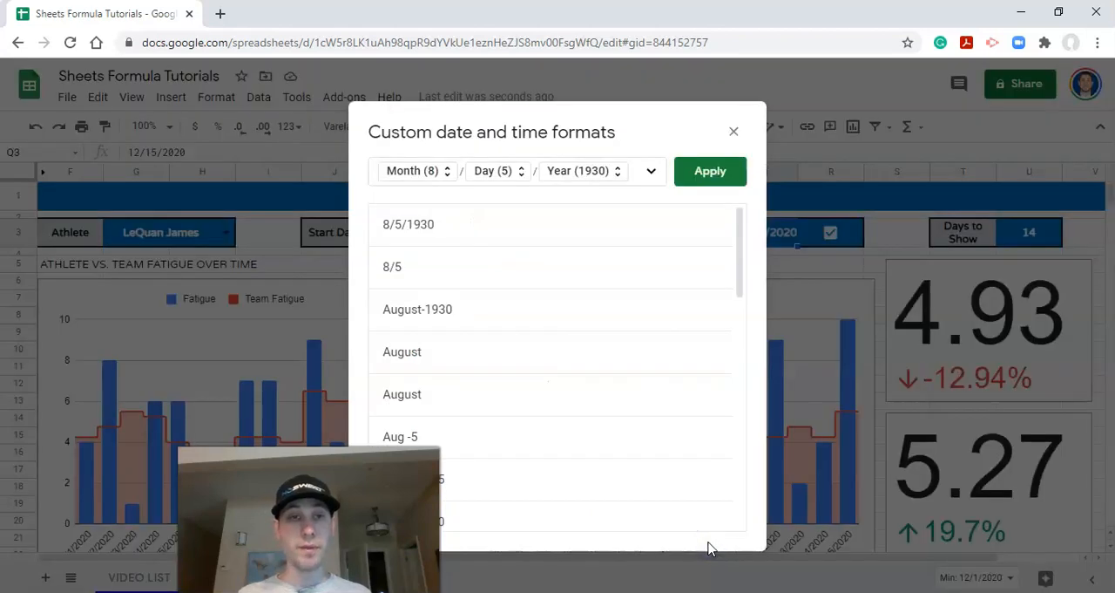
scroll(612, 357, "down", 3)
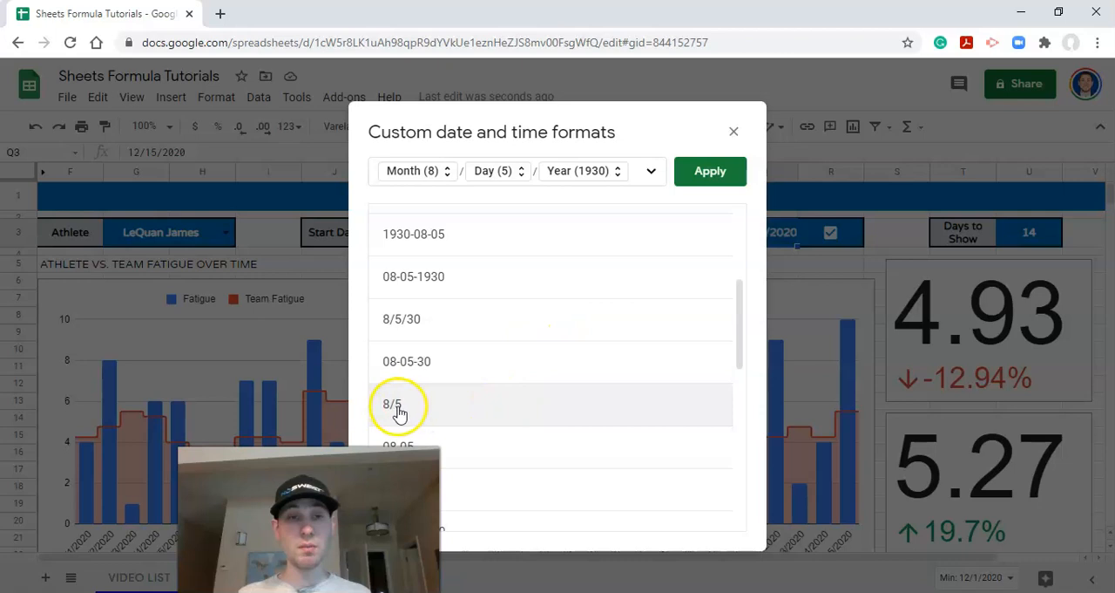
scroll(476, 368, "up", 3)
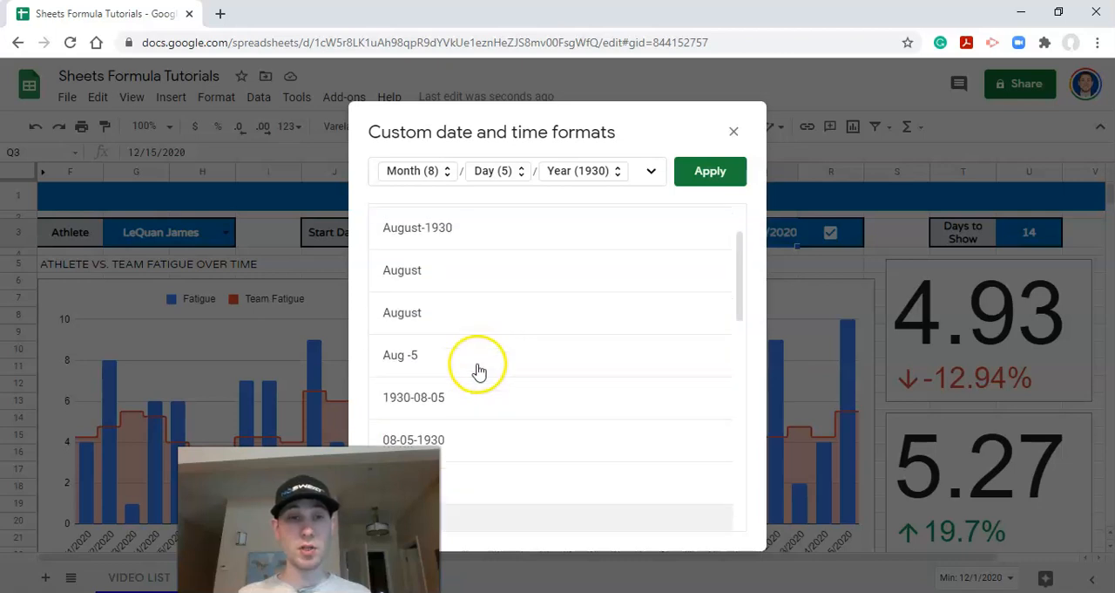
scroll(517, 369, "up", 2)
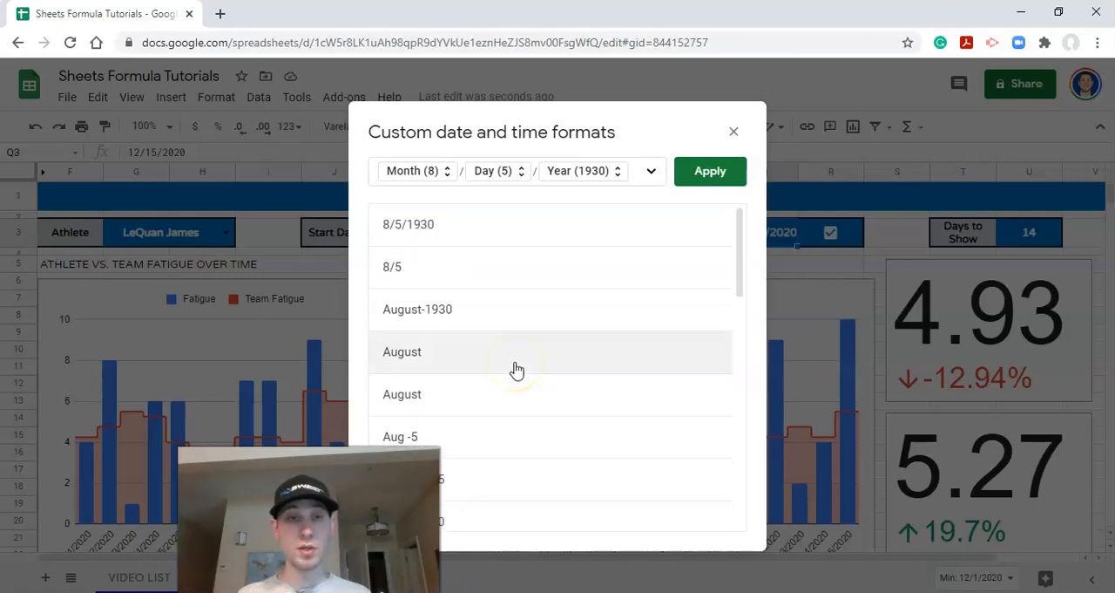
left_click(592, 182)
left_click(612, 164)
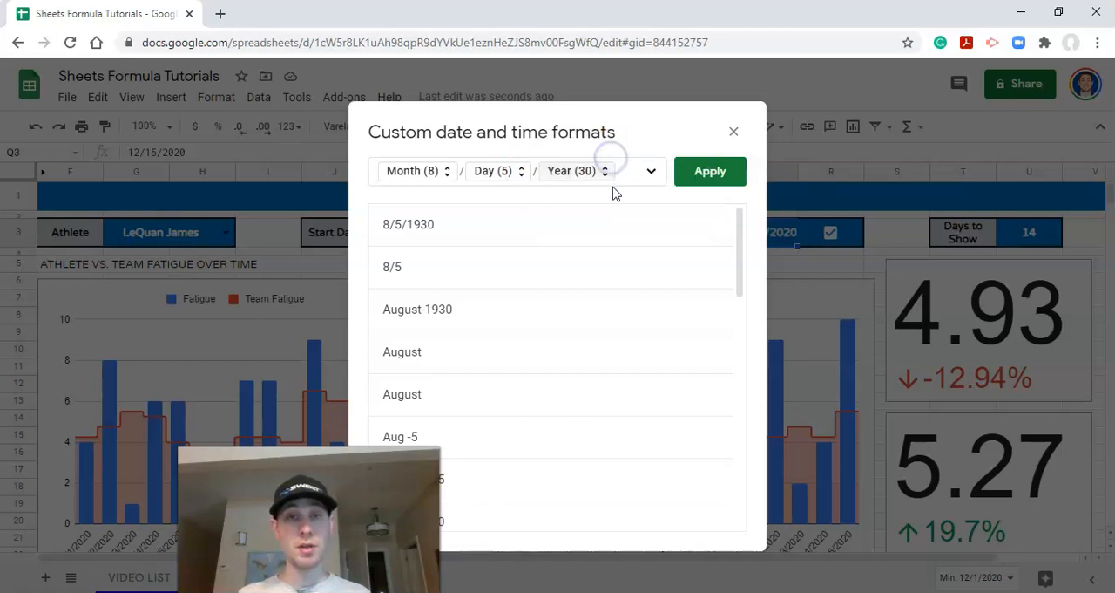
left_click(701, 176)
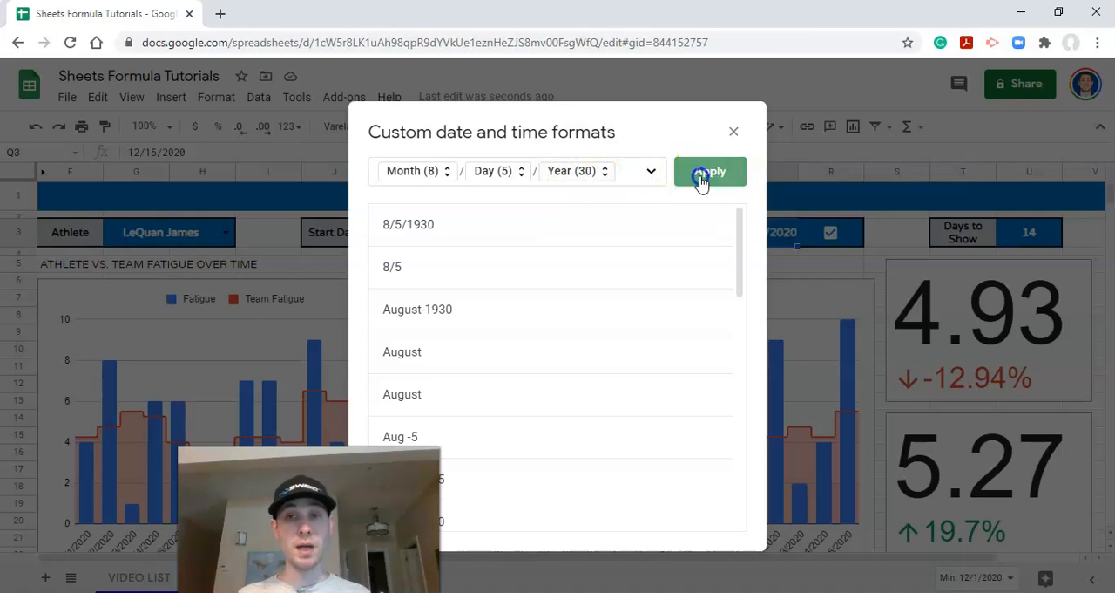
left_click(540, 241)
left_click(401, 244)
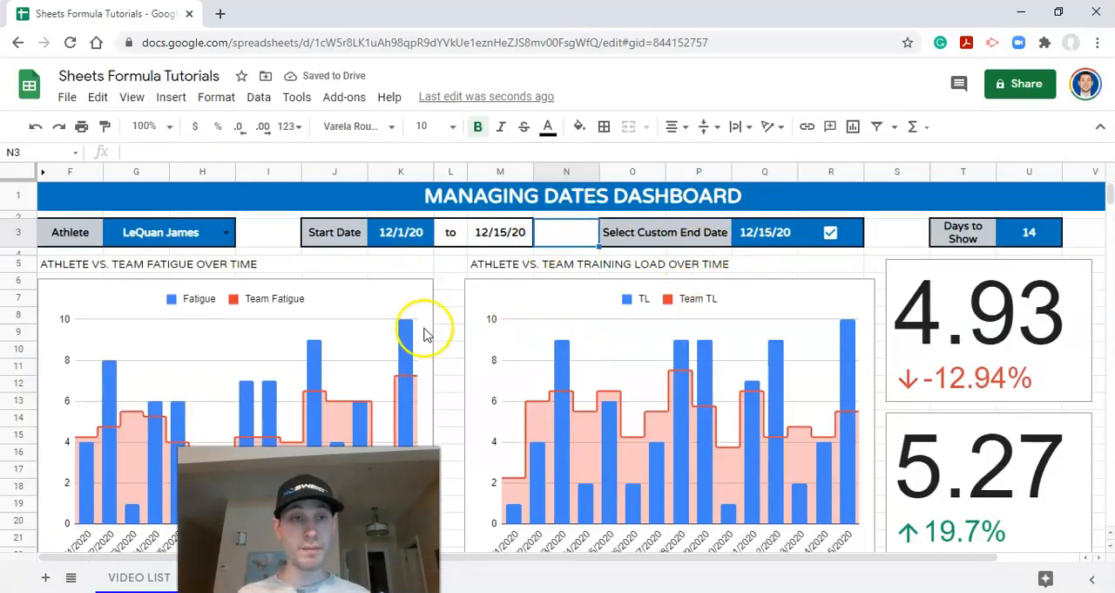
Step: Increase the height of row 5, which holds the two chart titles, by specifying a row height in pixels
left_click(200, 272)
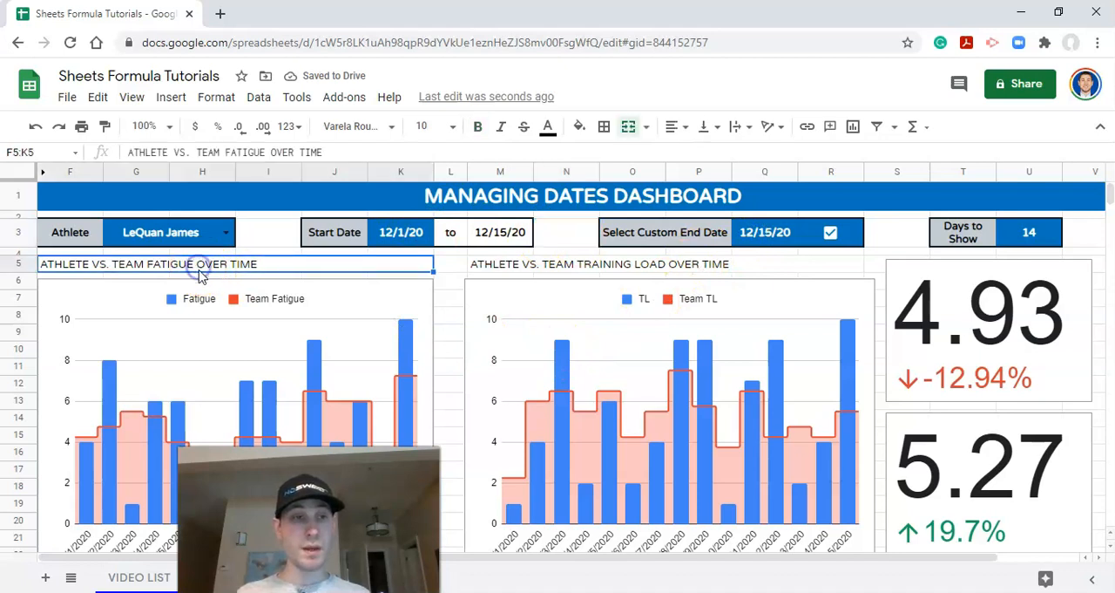
left_click(620, 270)
left_click(19, 268)
right_click(19, 266)
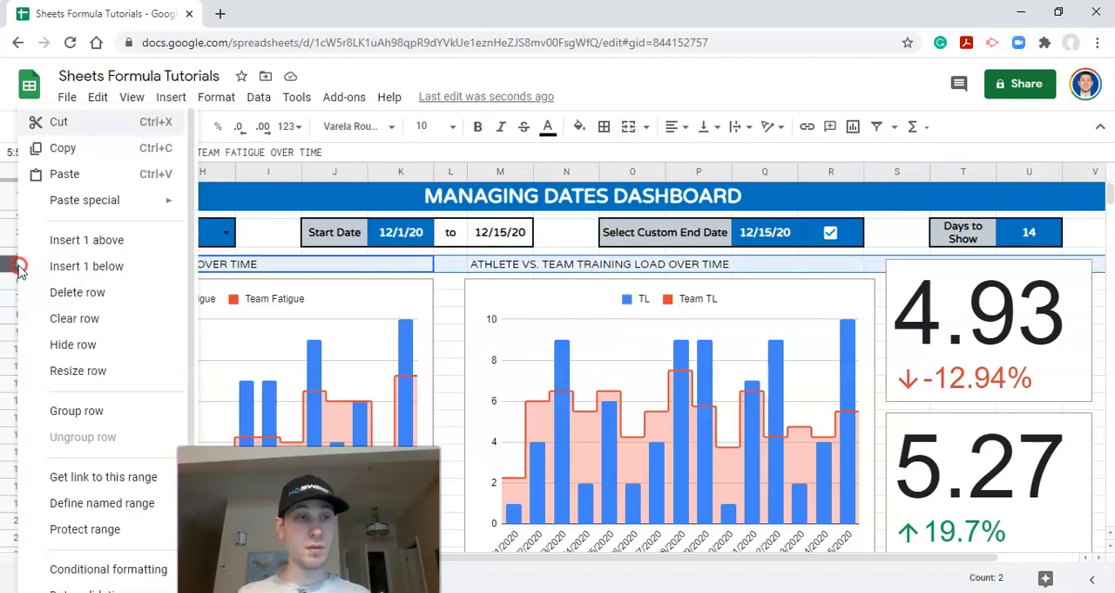
left_click(88, 381)
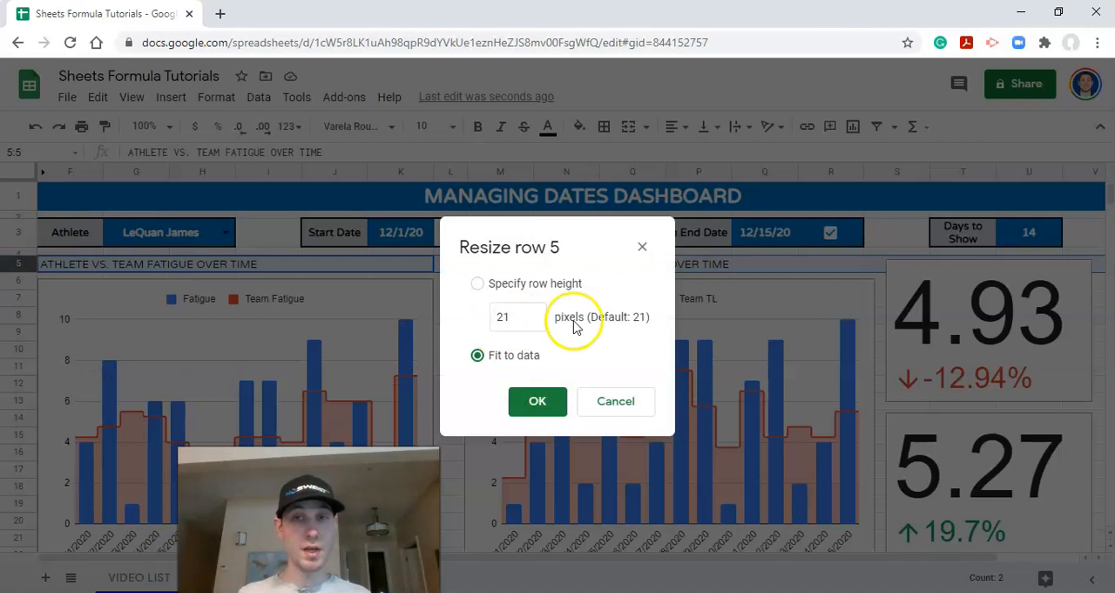
left_click_drag(503, 317, 445, 323)
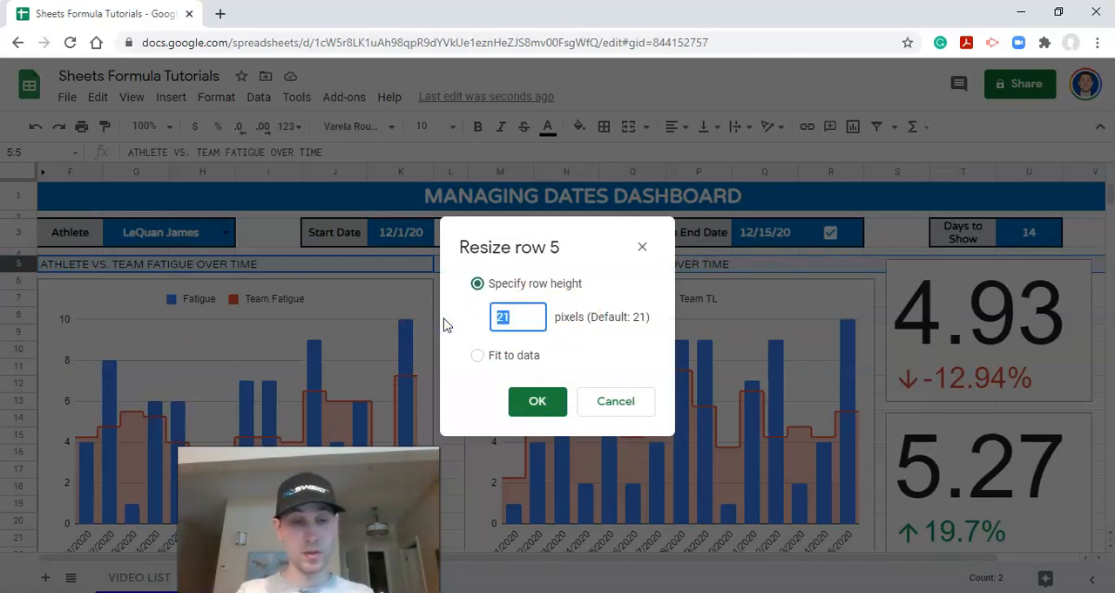
key("Return")
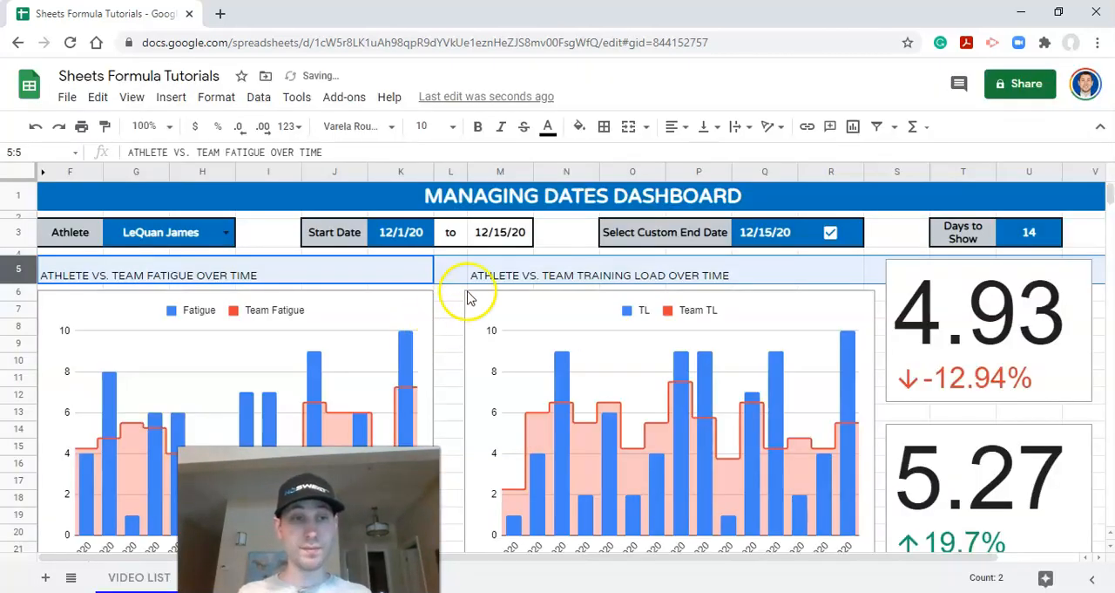
Step: Center the row 5 chart titles horizontally and vertically, and make them bold at font size 14
left_click(674, 128)
left_click(696, 155)
left_click(706, 127)
left_click(725, 155)
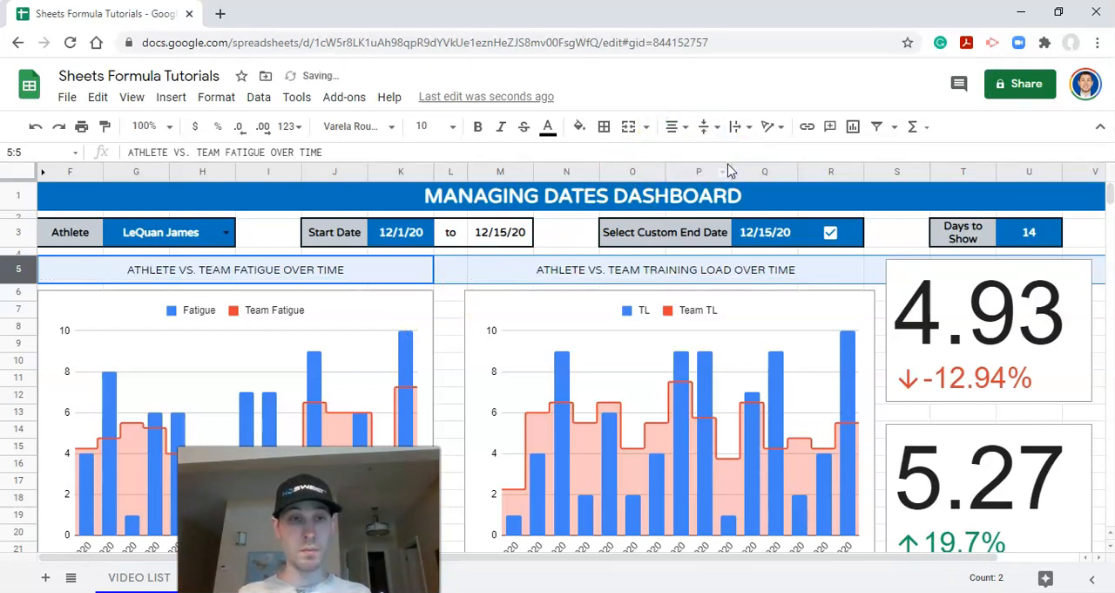
left_click(435, 128)
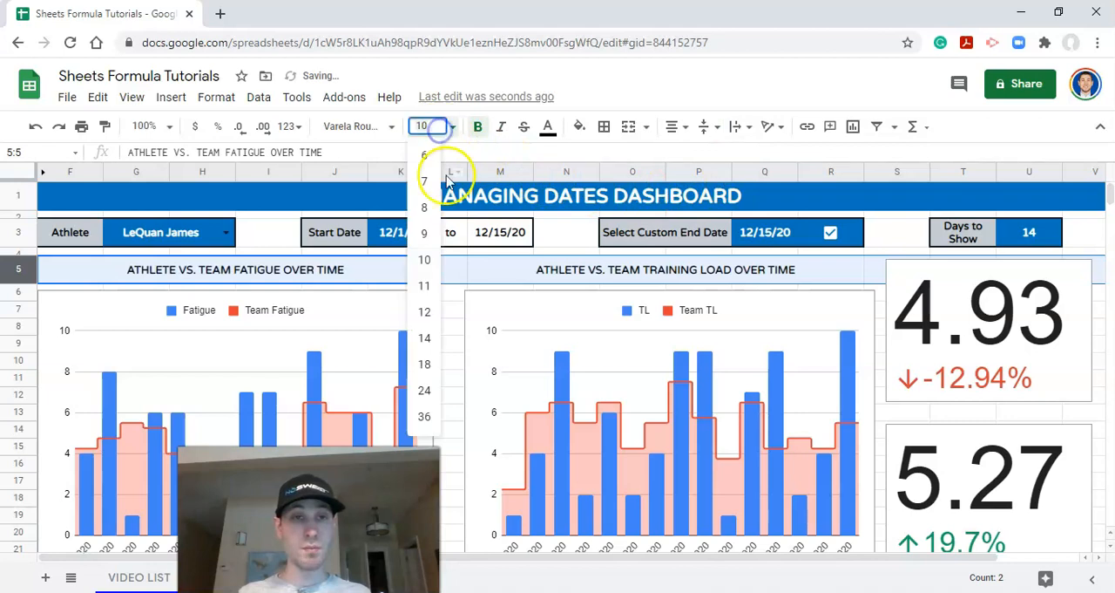
left_click(426, 337)
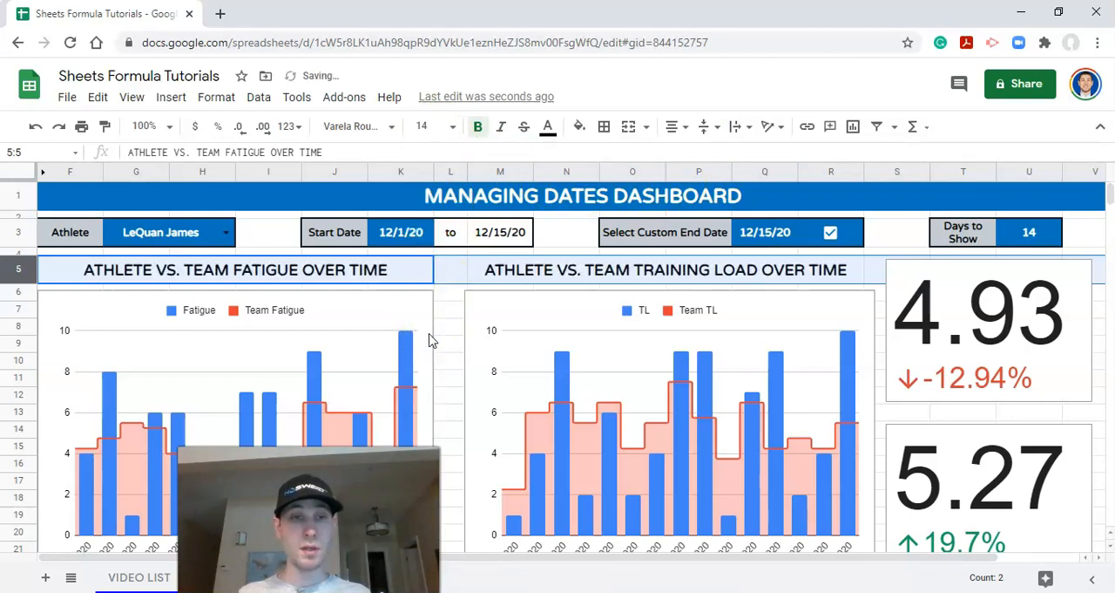
Step: Fill the chart title cells F5:K5 and M5:R5 with the custom dark navy and color their text with the custom light gray
left_click(514, 272)
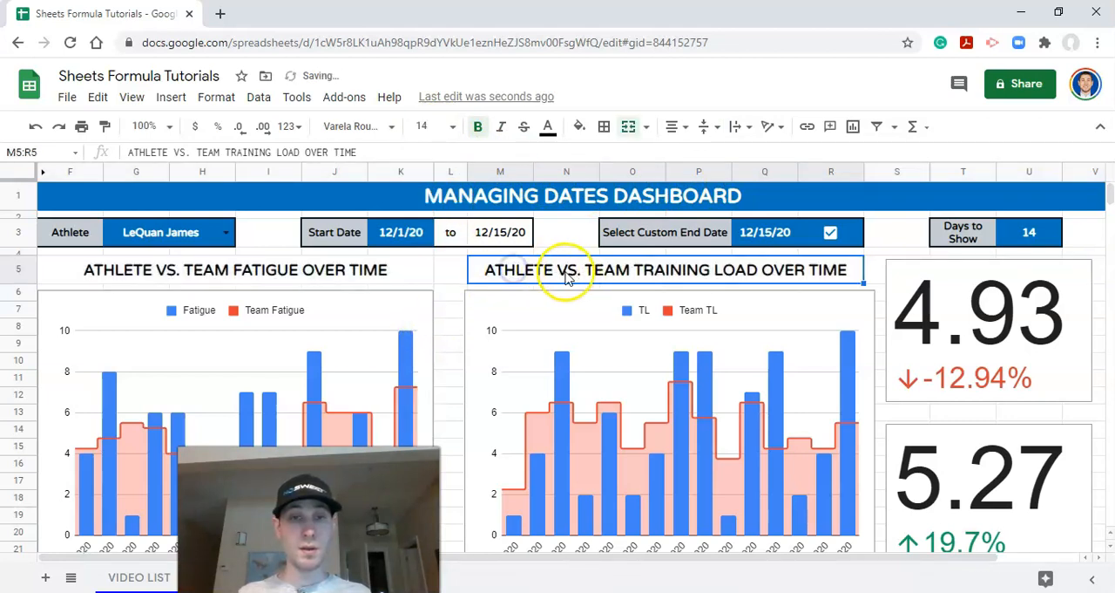
left_click(319, 280, "ctrl")
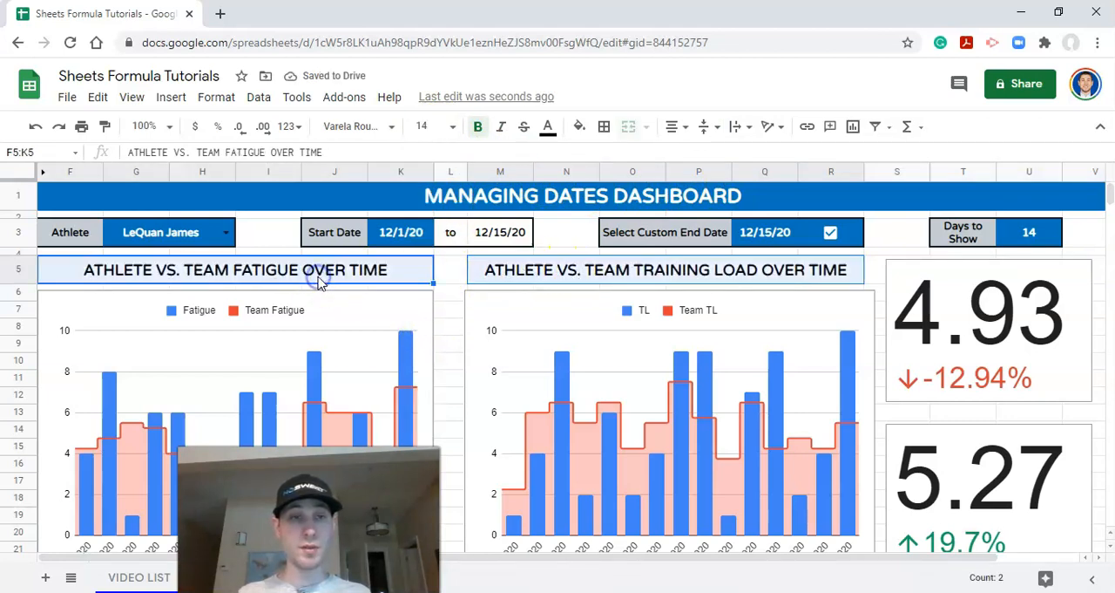
left_click(581, 129)
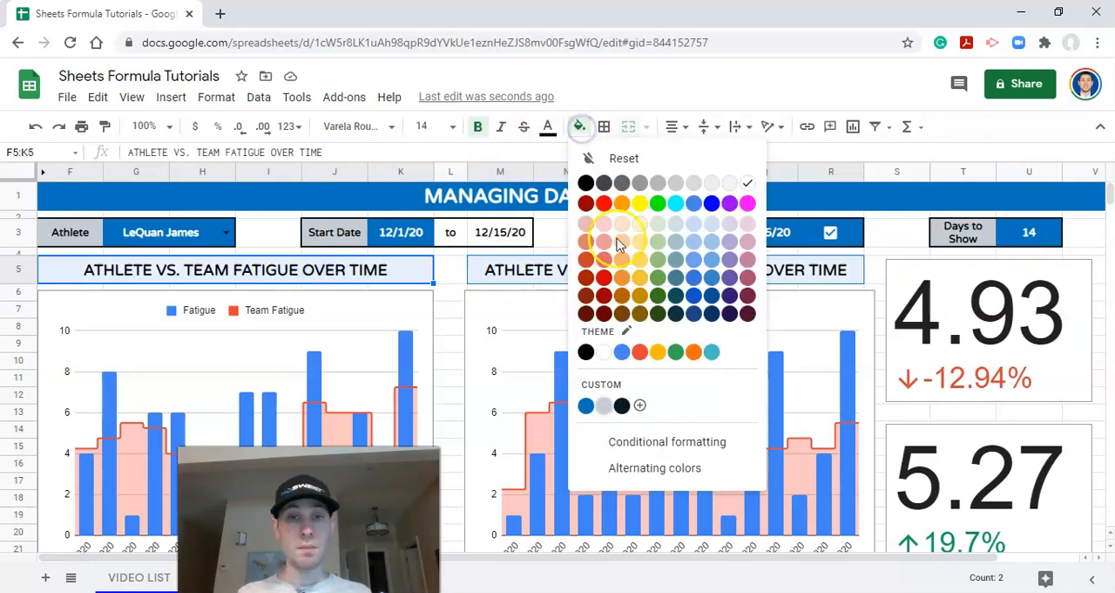
left_click(622, 406)
left_click(548, 128)
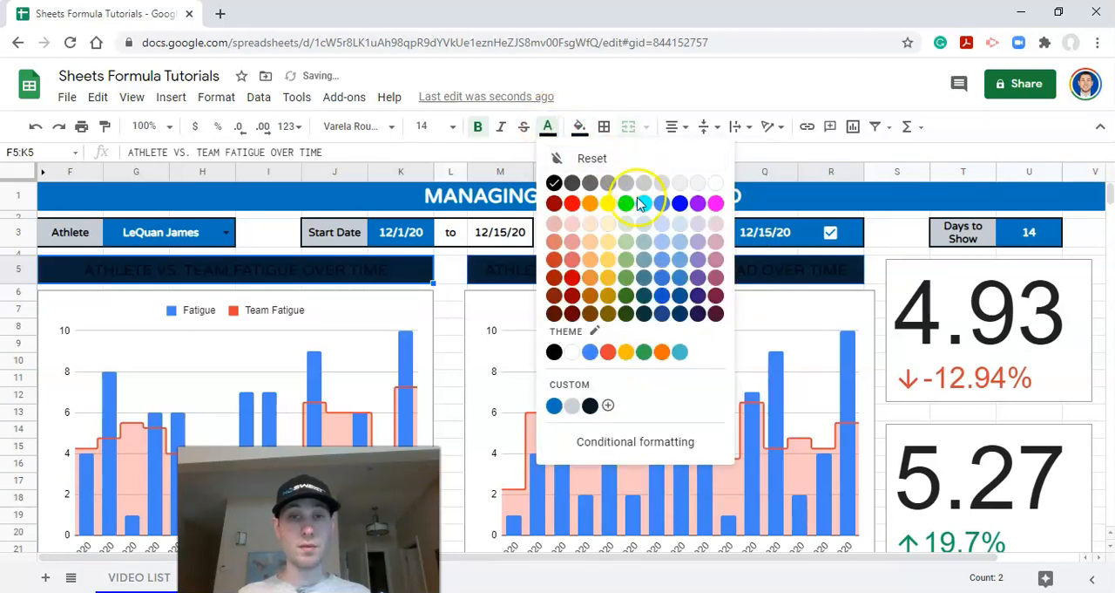
left_click(572, 407)
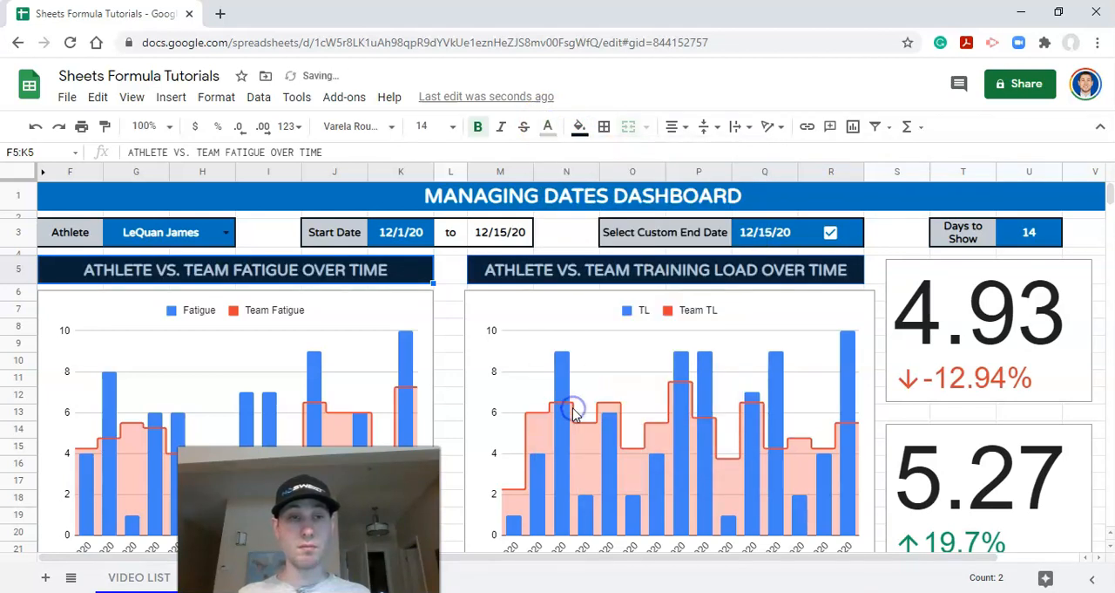
left_click(621, 274)
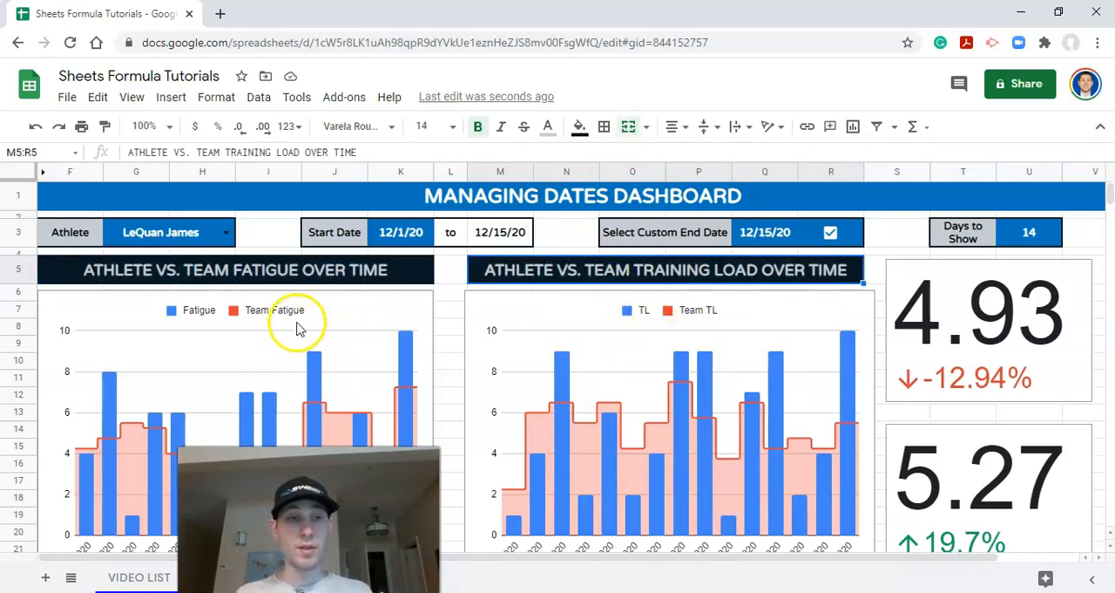
Step: Set the vertical axis of the athlete vs. team fatigue chart to a minimum of 0 and a maximum of 12
scroll(348, 287, "down", 1)
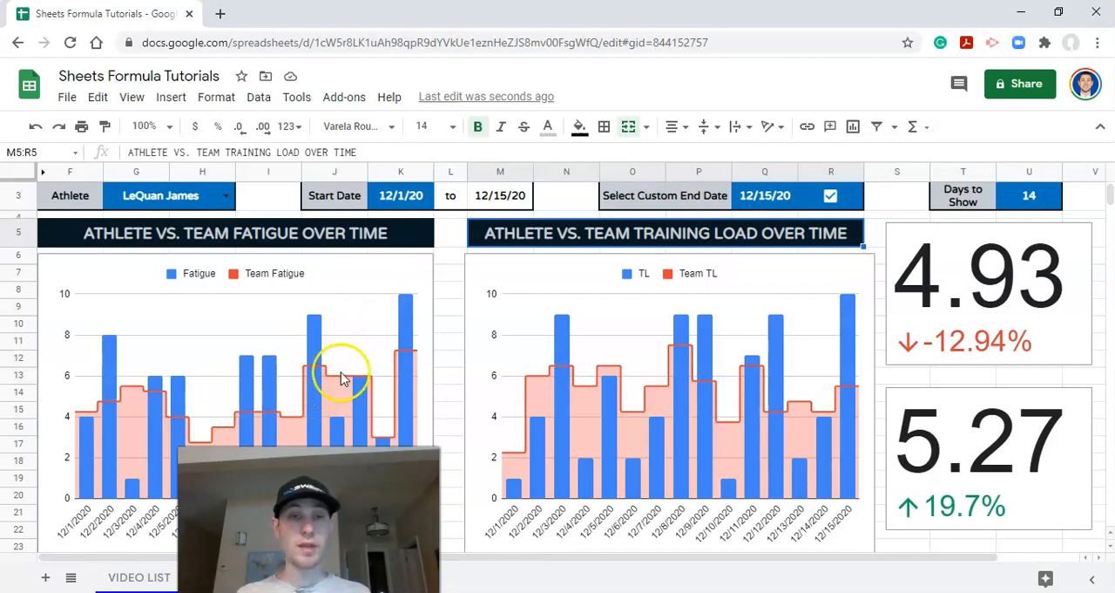
scroll(341, 378, "up", 1)
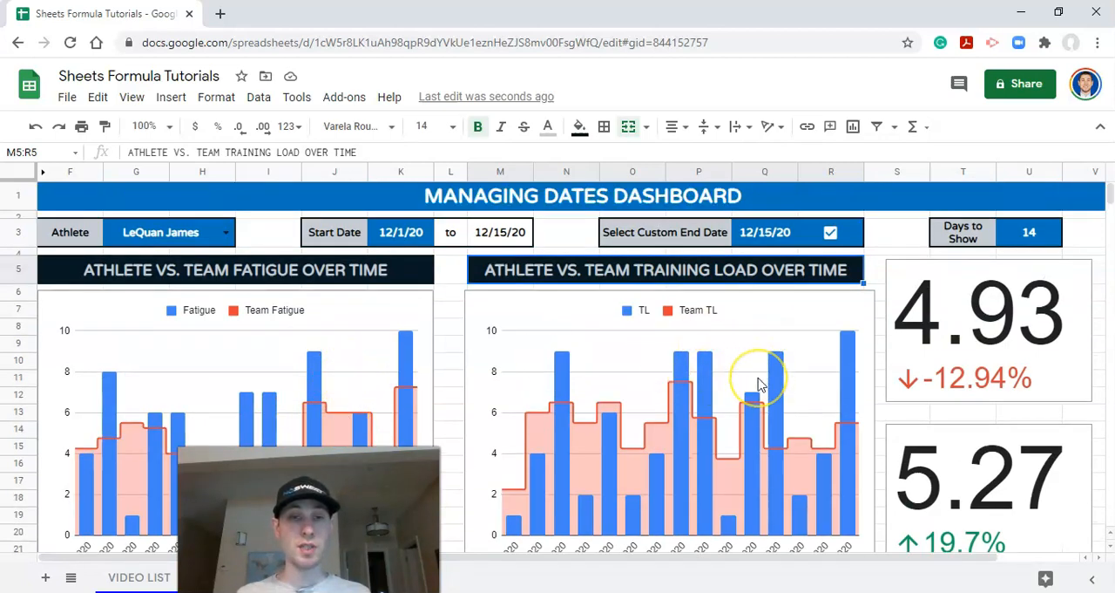
left_click(361, 326)
scroll(361, 326, "up", 1)
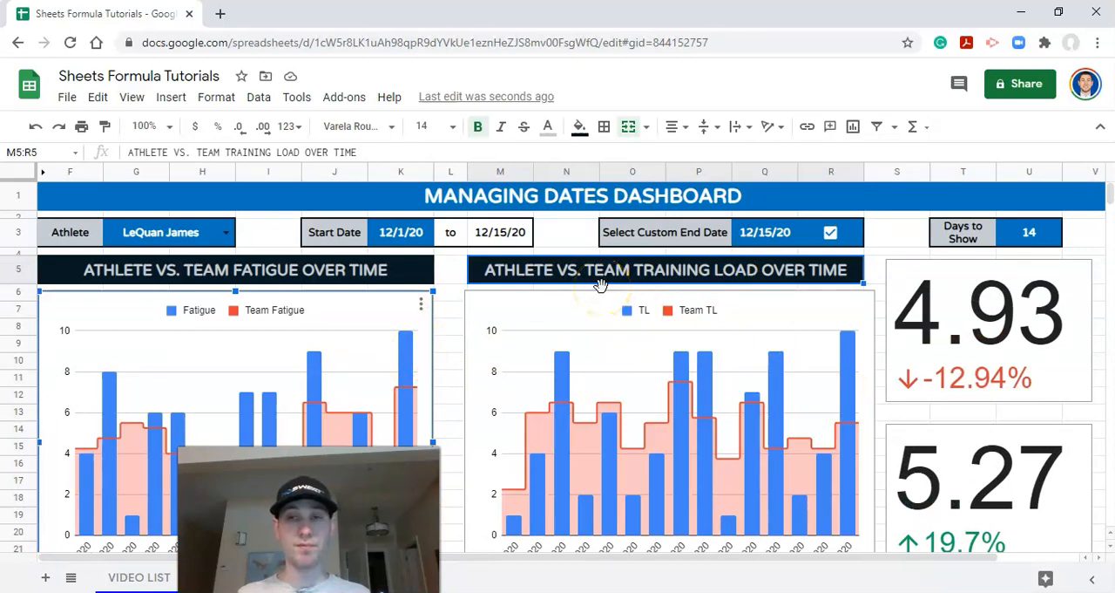
left_click(420, 305)
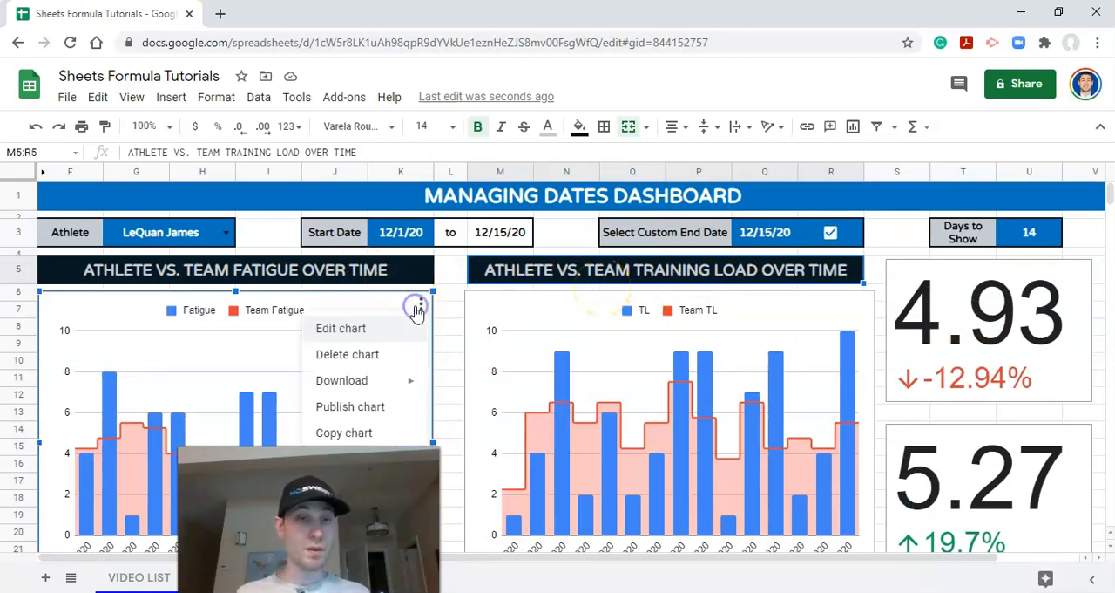
left_click(376, 330)
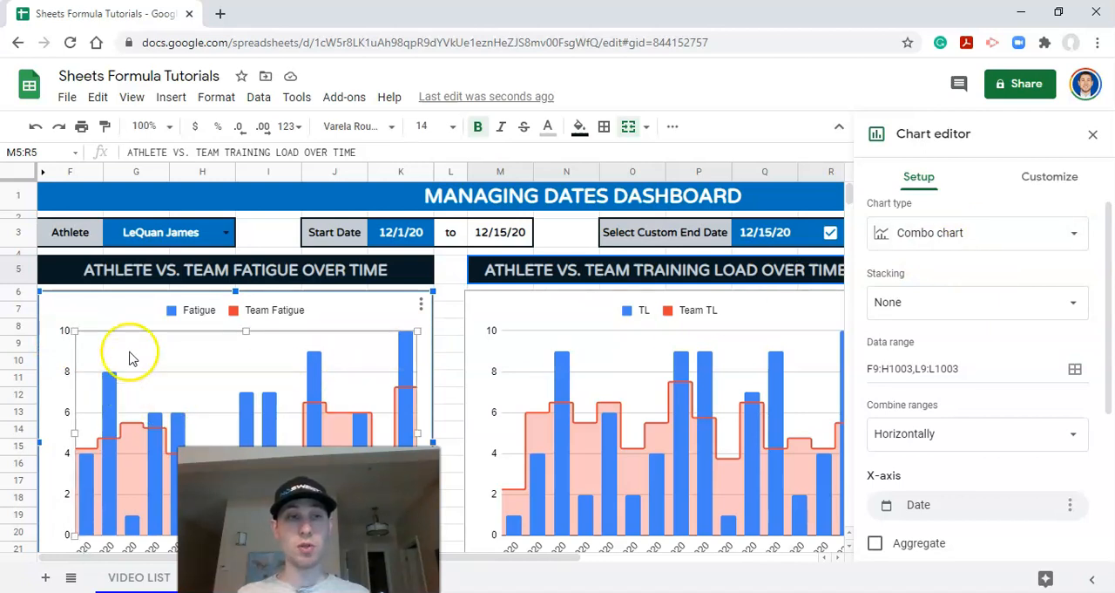
left_click(1037, 183)
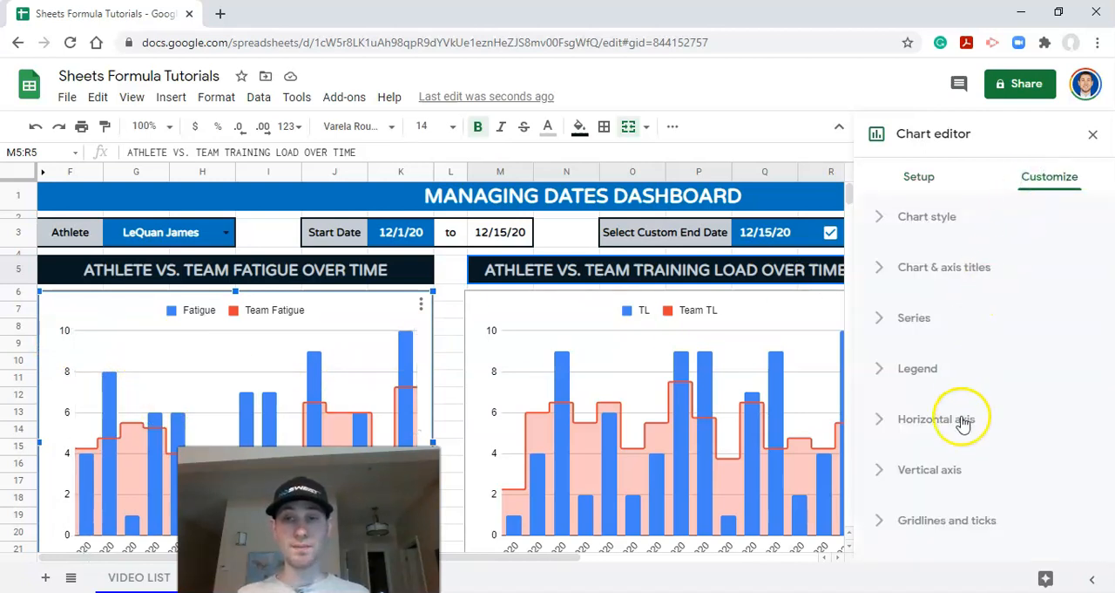
left_click(890, 471)
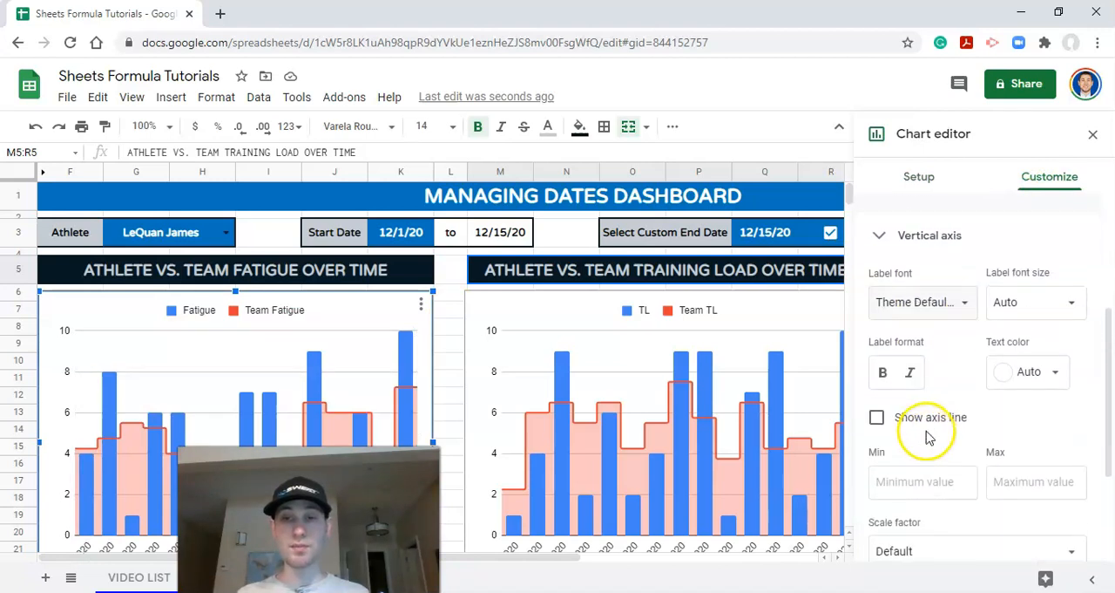
left_click(907, 468)
key("Tab")
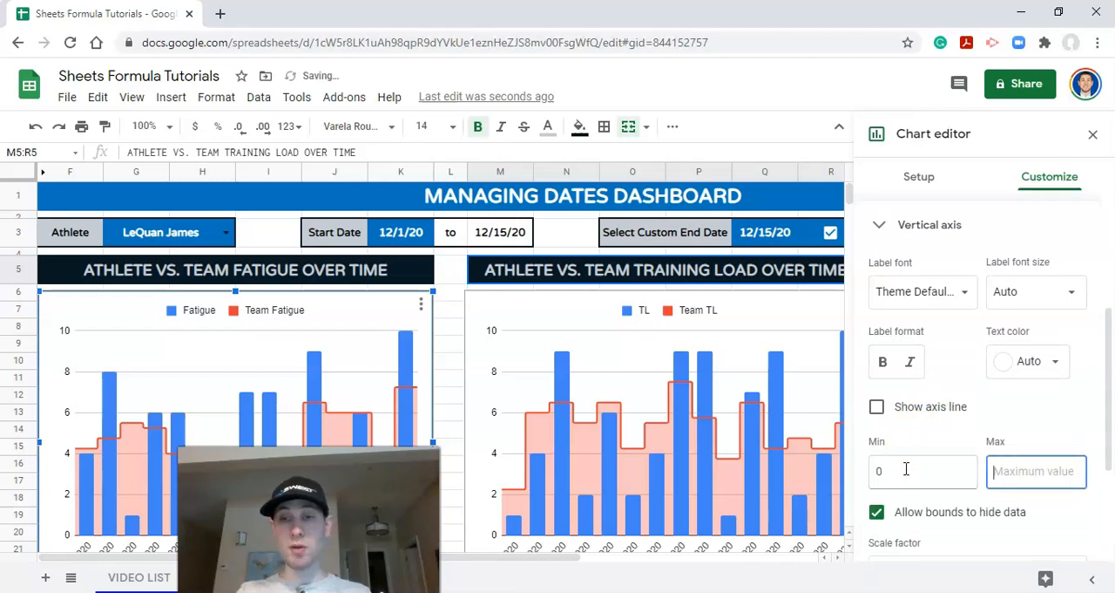
type("12")
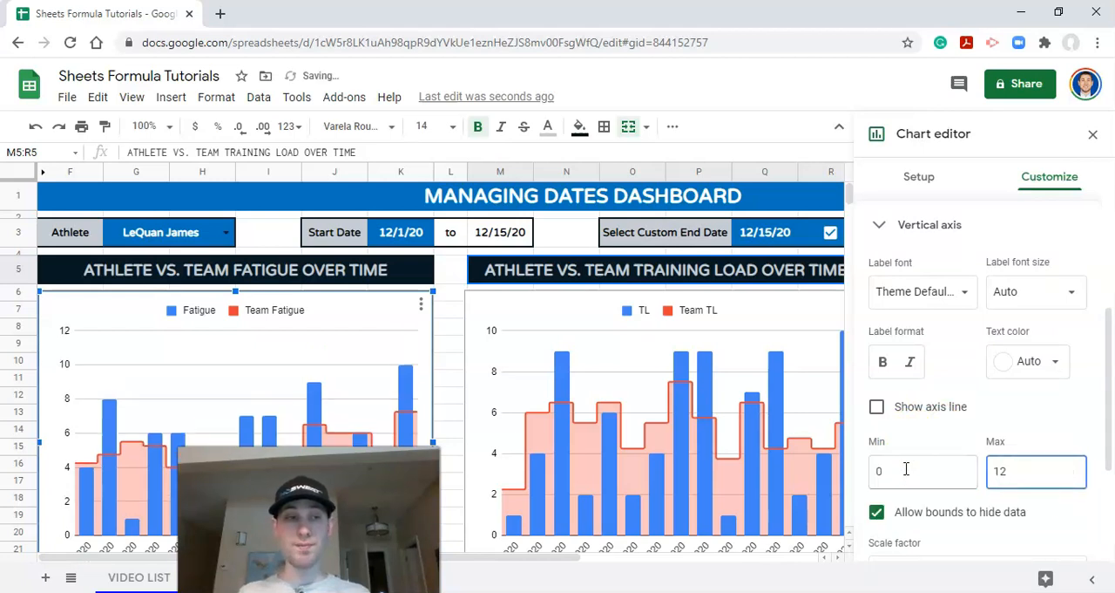
scroll(261, 349, "down", 1)
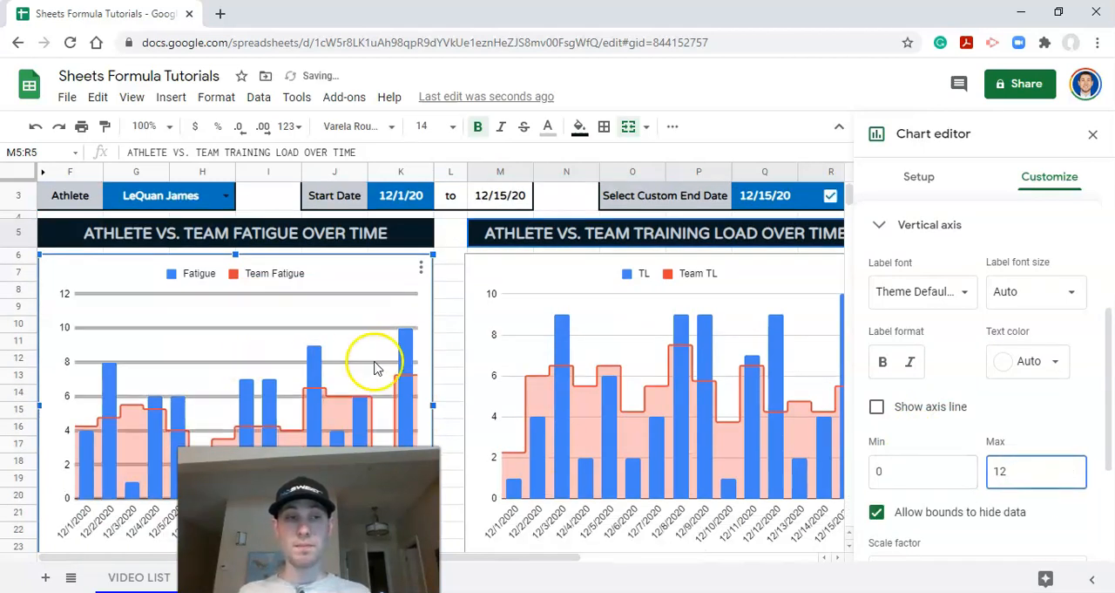
Step: Color the Fatigue column series in the fatigue chart with the custom blue
scroll(998, 342, "up", 3)
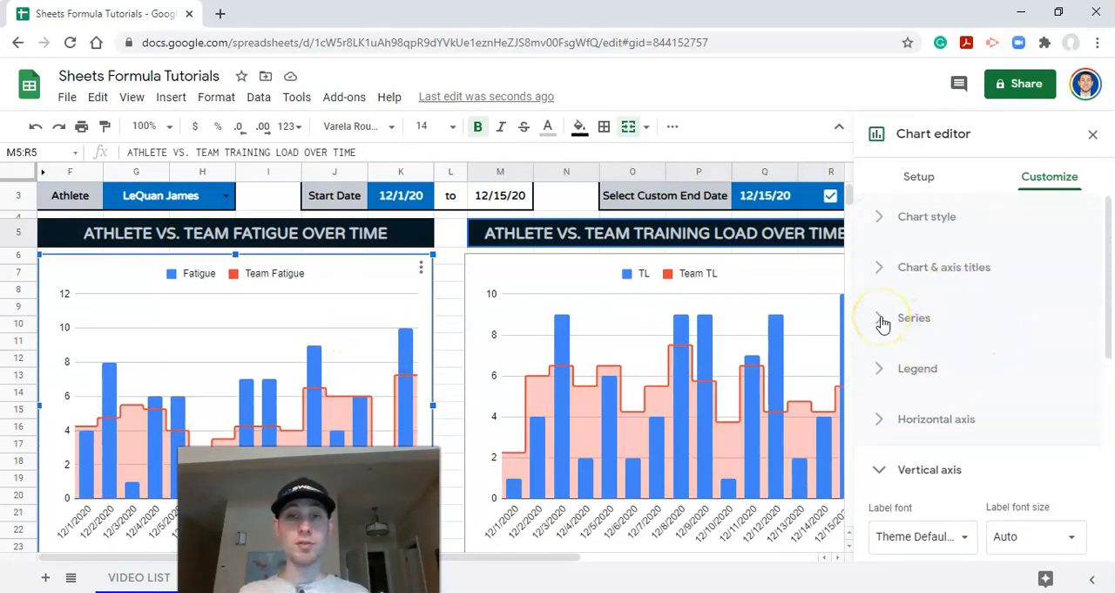
left_click(883, 321)
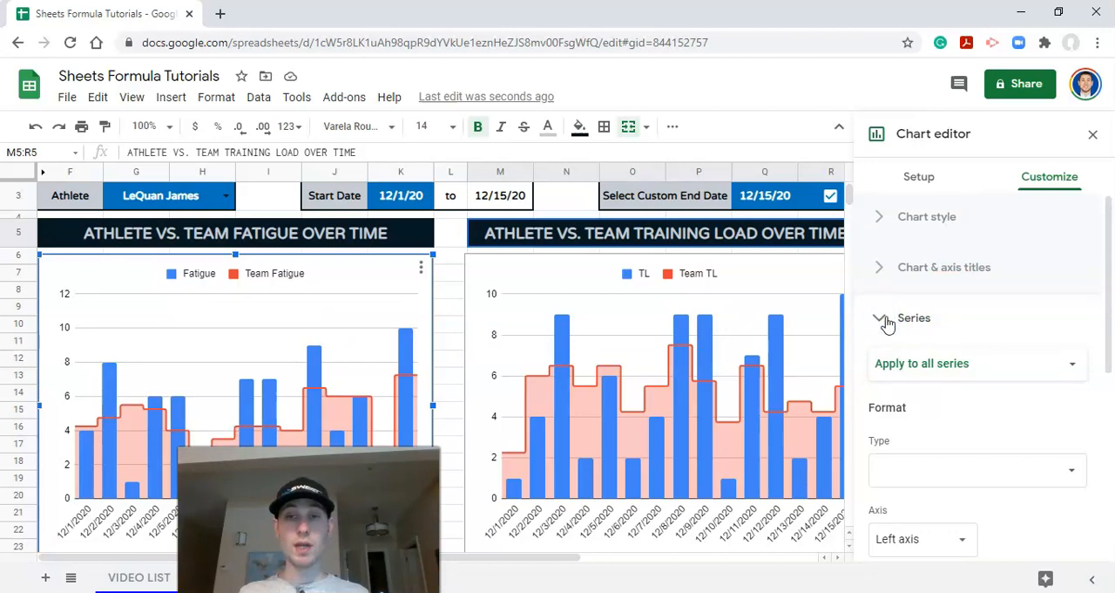
scroll(923, 313, "down", 1)
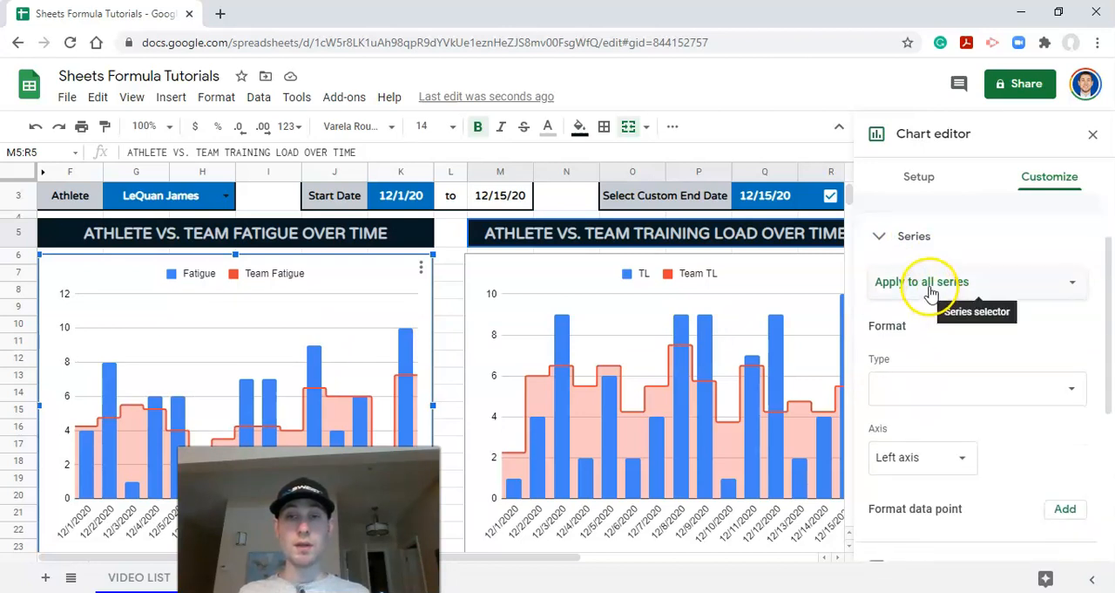
left_click(930, 290)
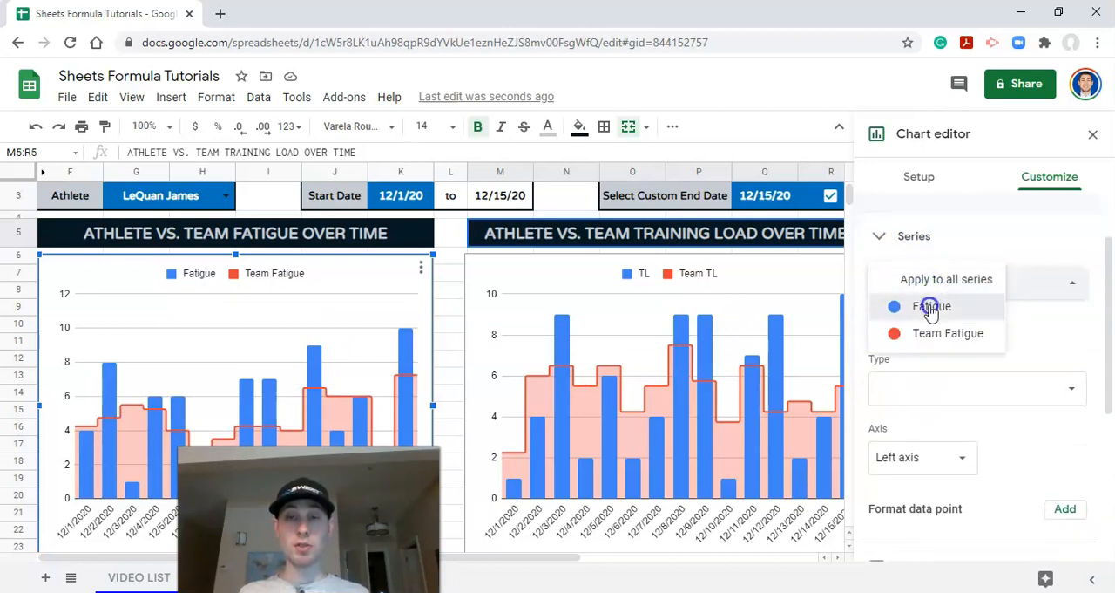
left_click(930, 307)
scroll(924, 315, "down", 1)
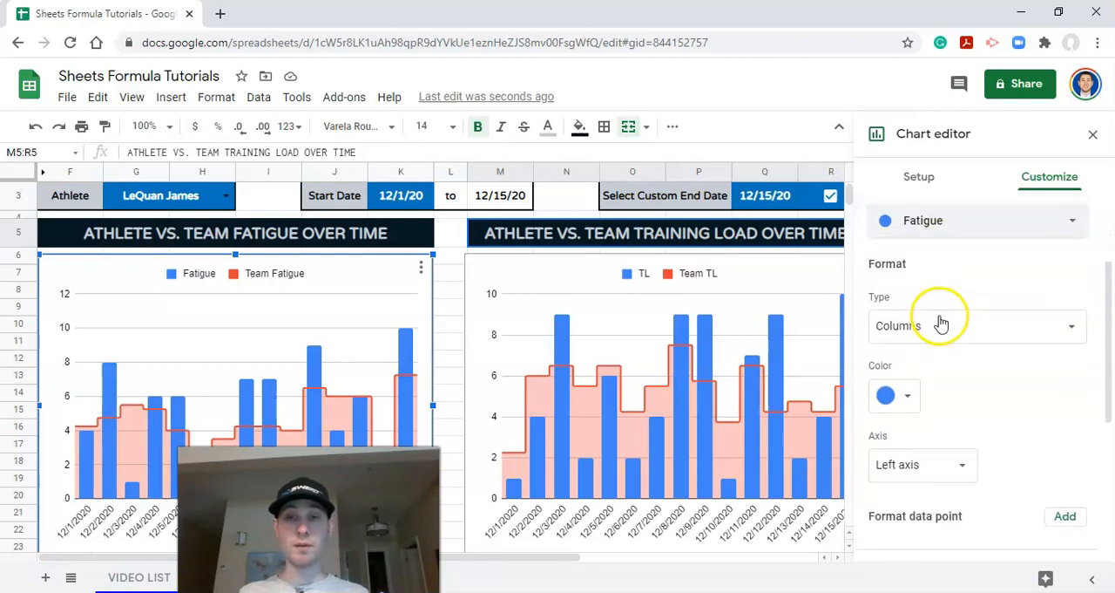
left_click(902, 382)
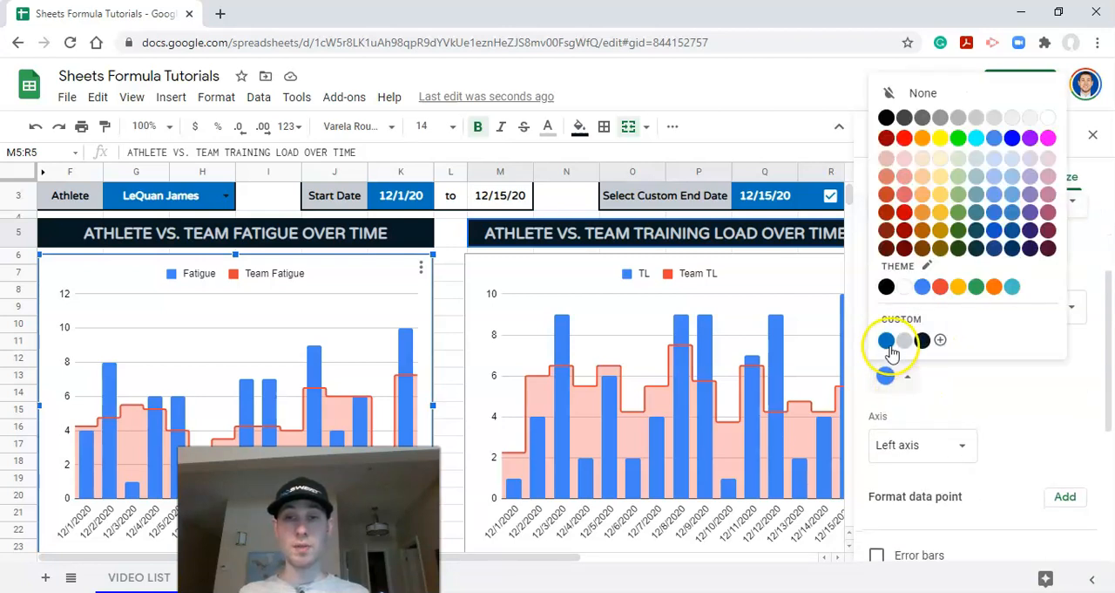
left_click(887, 341)
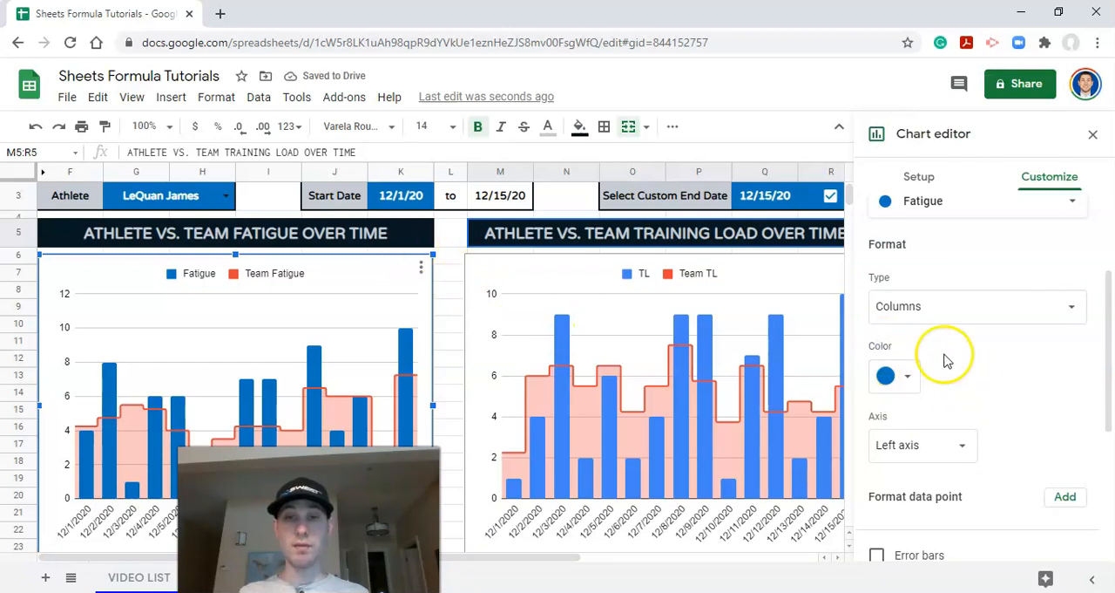
Step: Color the Team Fatigue stepped area series with the custom dark navy
left_click(930, 209)
left_click(933, 239)
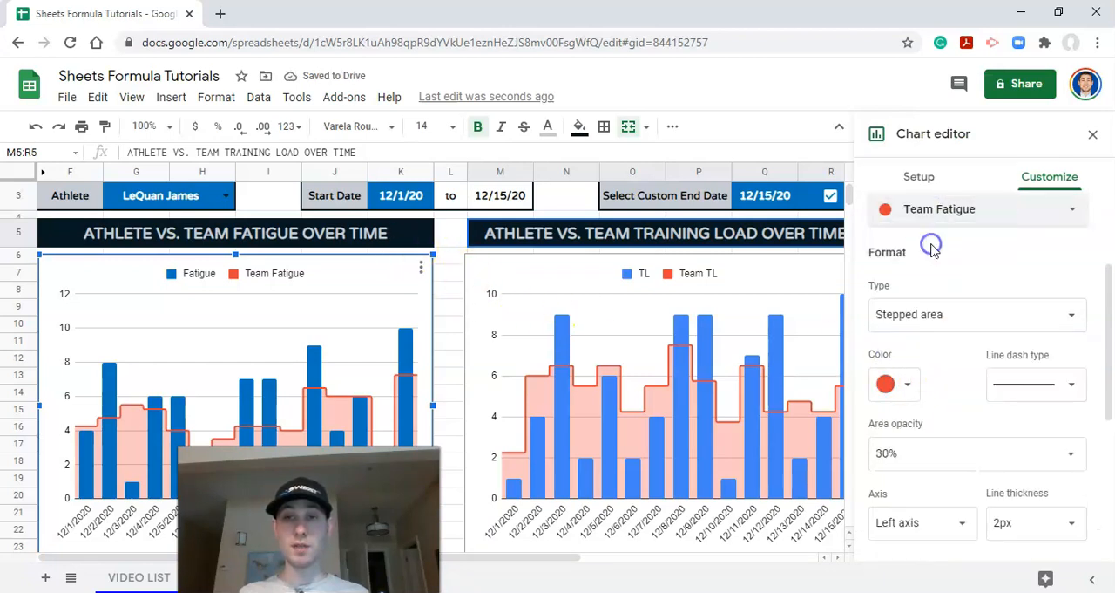
left_click(904, 390)
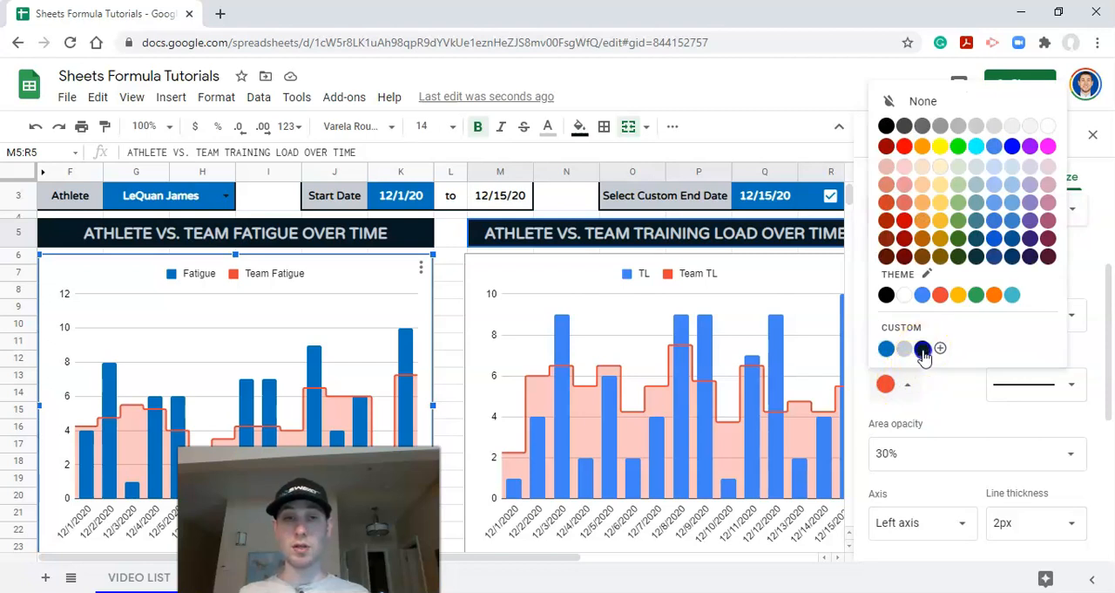
left_click(922, 349)
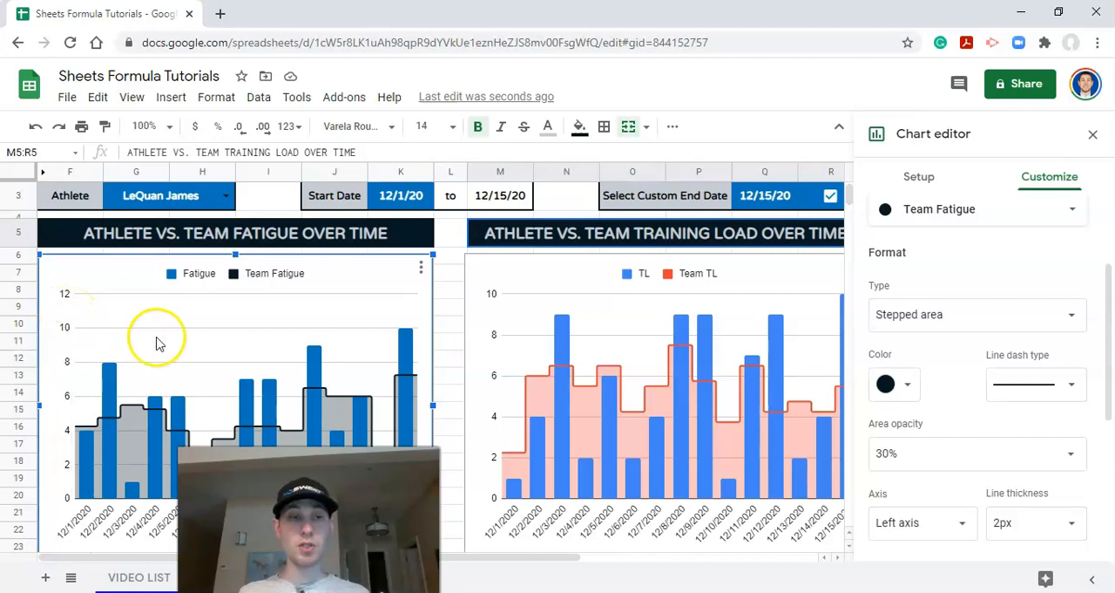
Step: Change the text color of the fatigue chart's vertical axis labels to the custom light gray
left_click(68, 366)
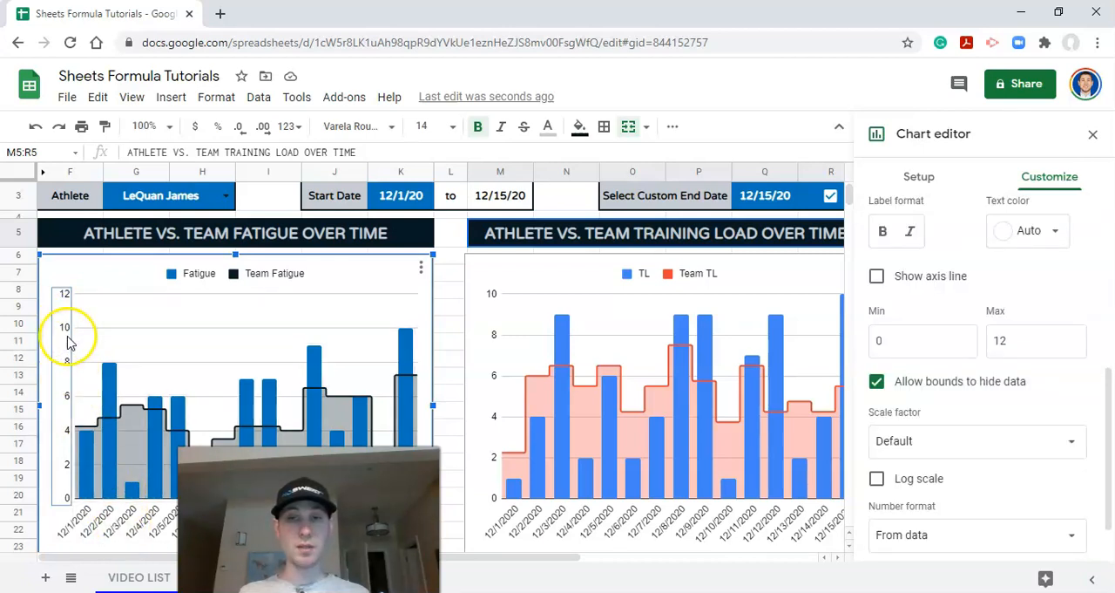
scroll(953, 410, "up", 1)
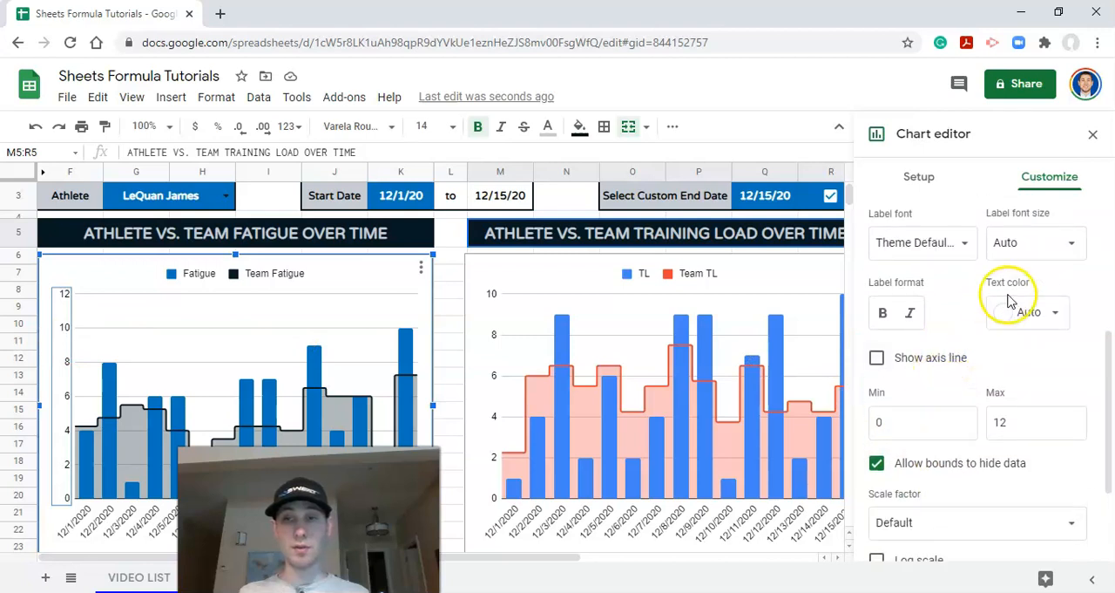
left_click(1028, 312)
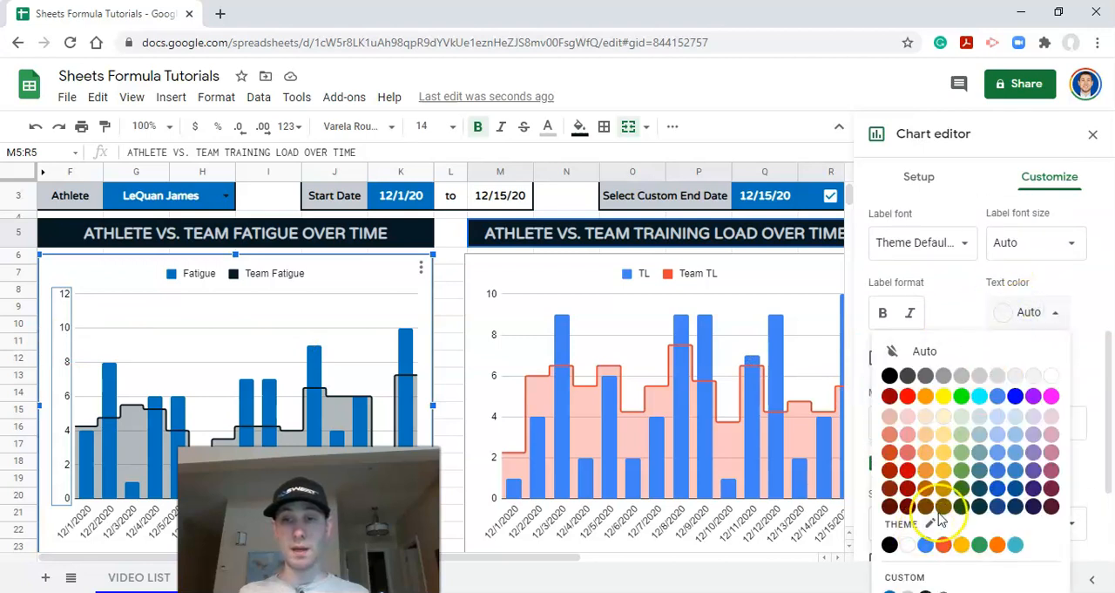
scroll(1106, 307, "down", 1)
scroll(1046, 418, "down", 3)
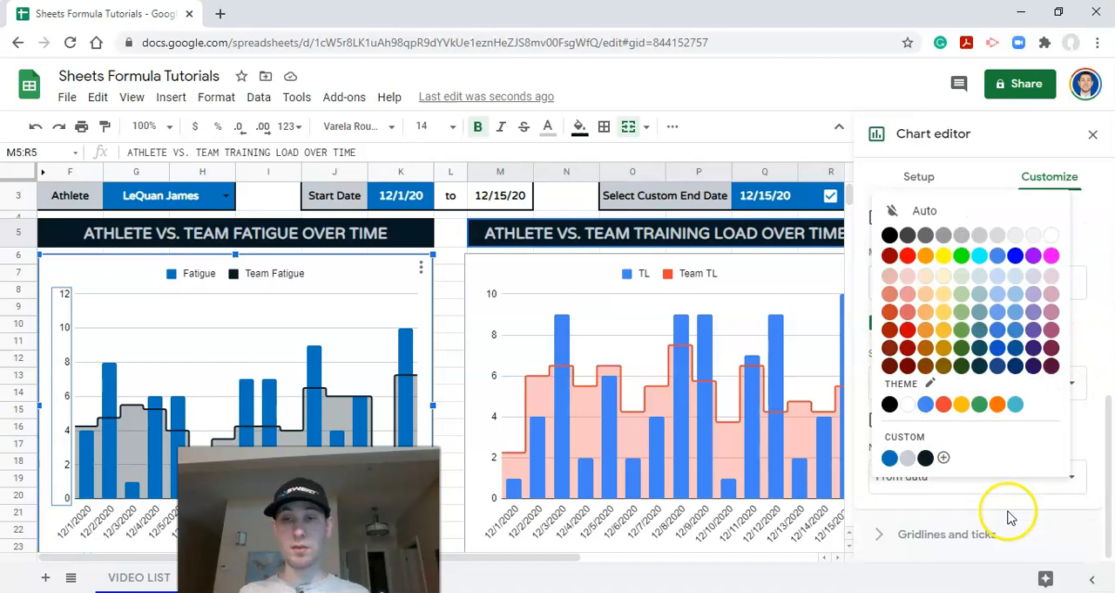
left_click(904, 458)
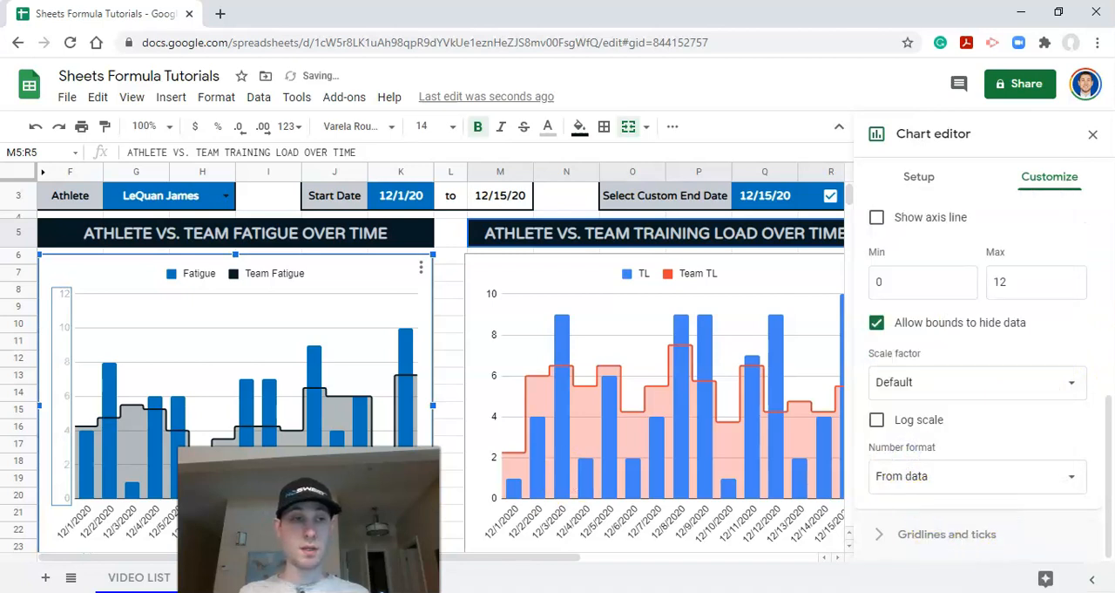
Step: Turn off the major gridlines on the fatigue chart's vertical axis and close the chart editor
left_click(144, 329)
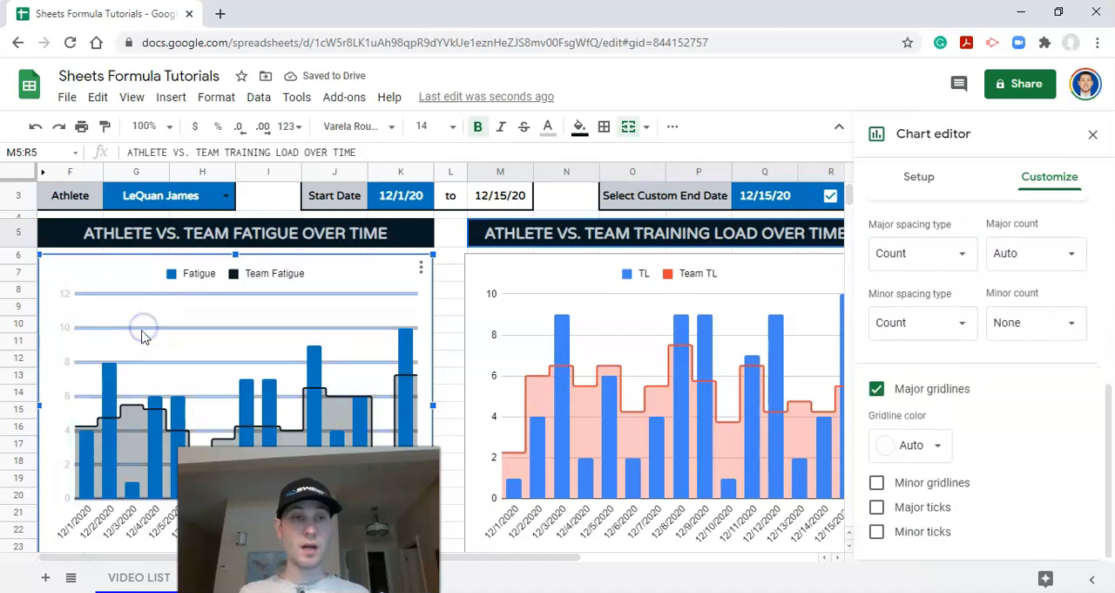
left_click(879, 390)
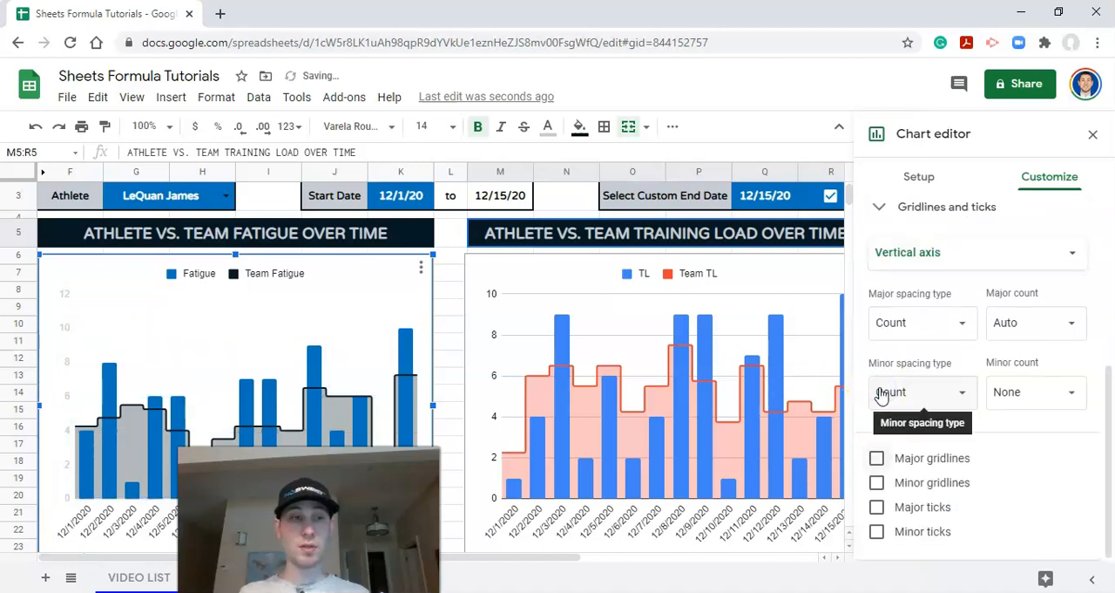
scroll(394, 288, "up", 1)
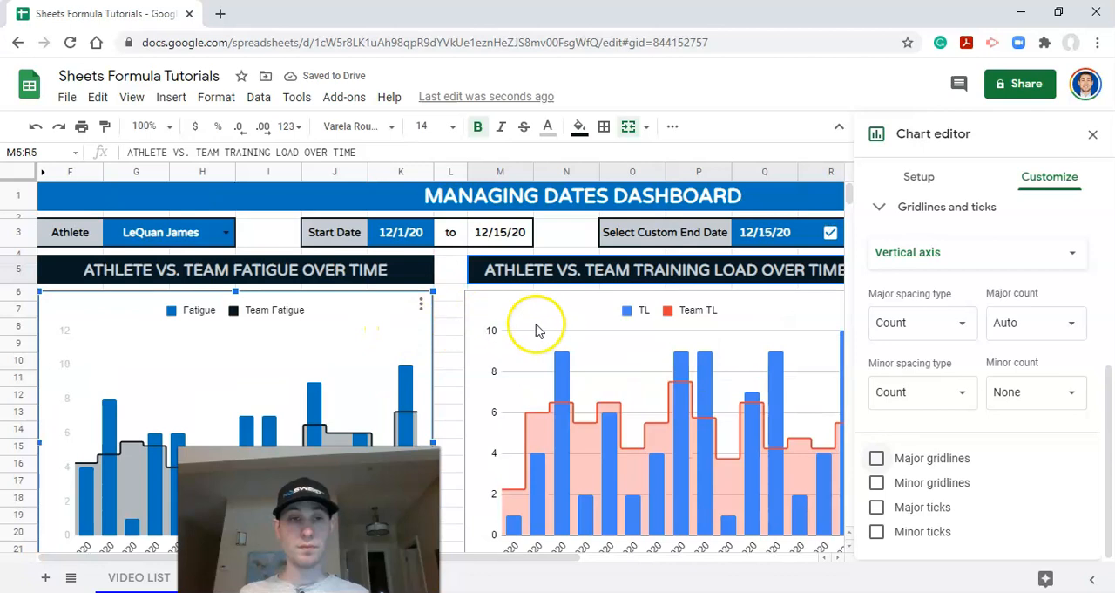
left_click(523, 293)
scroll(523, 294, "down", 1)
left_click(1093, 134)
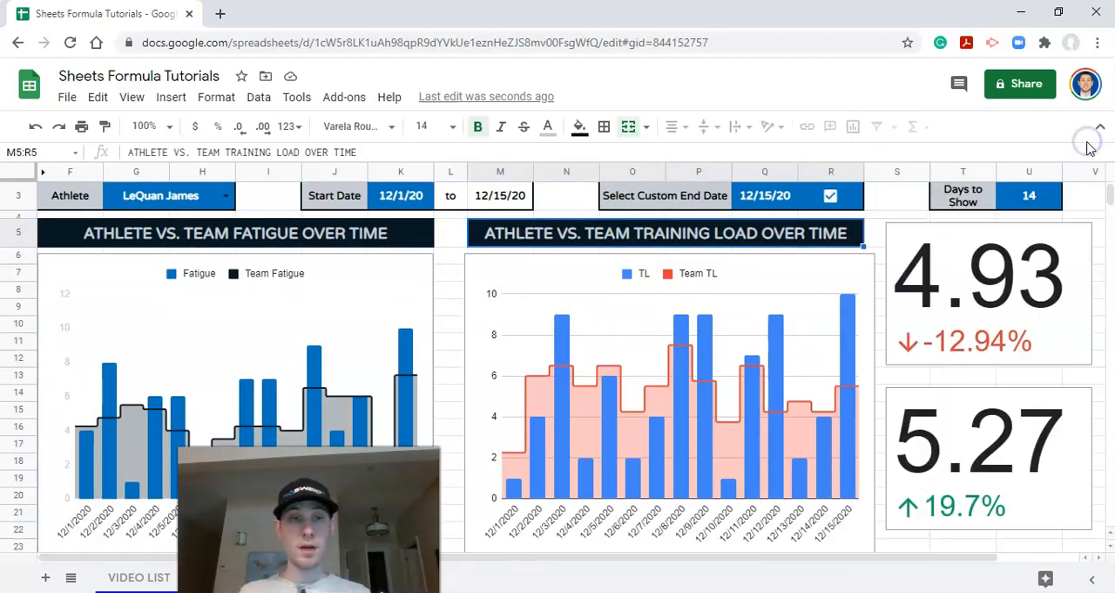
scroll(473, 410, "up", 1)
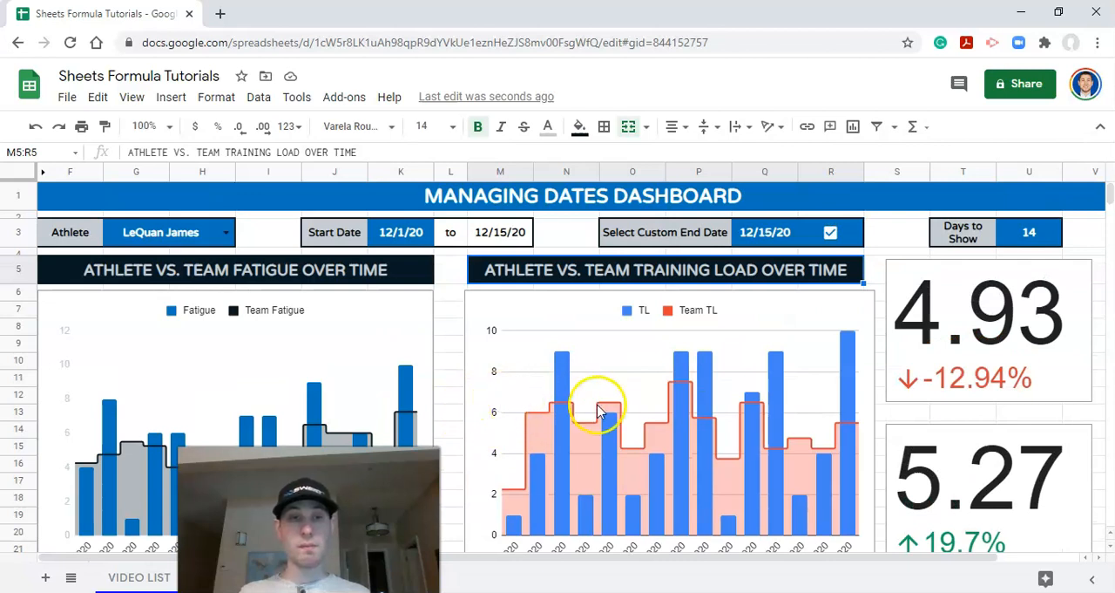
Step: Narrow the training load chart so its right edge lines up with the end of its title in column R
left_click(841, 287)
scroll(841, 288, "down", 1)
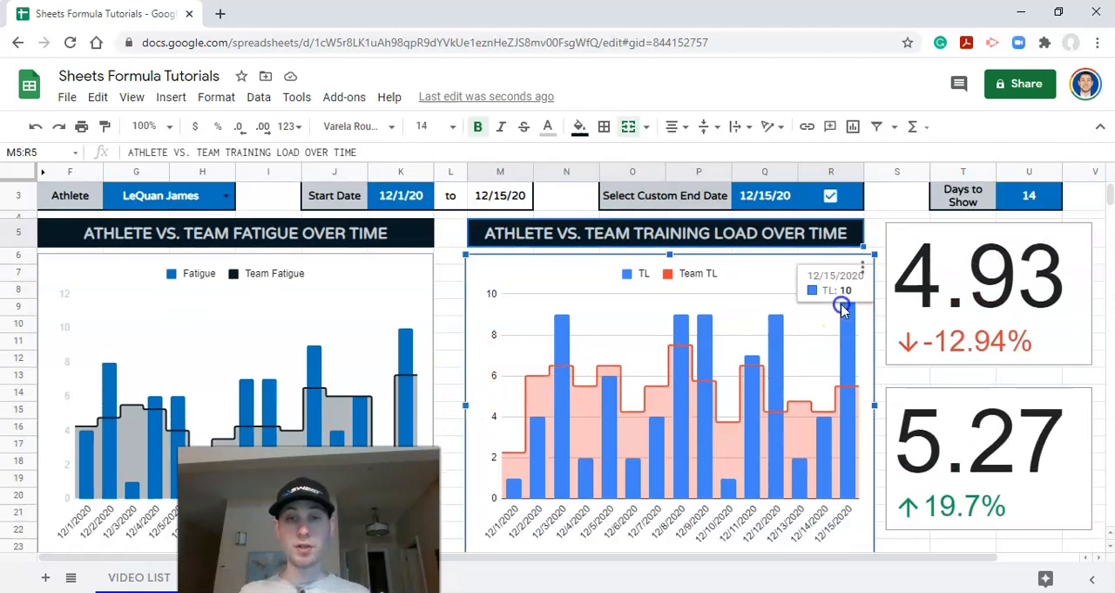
left_click_drag(874, 406, 862, 406)
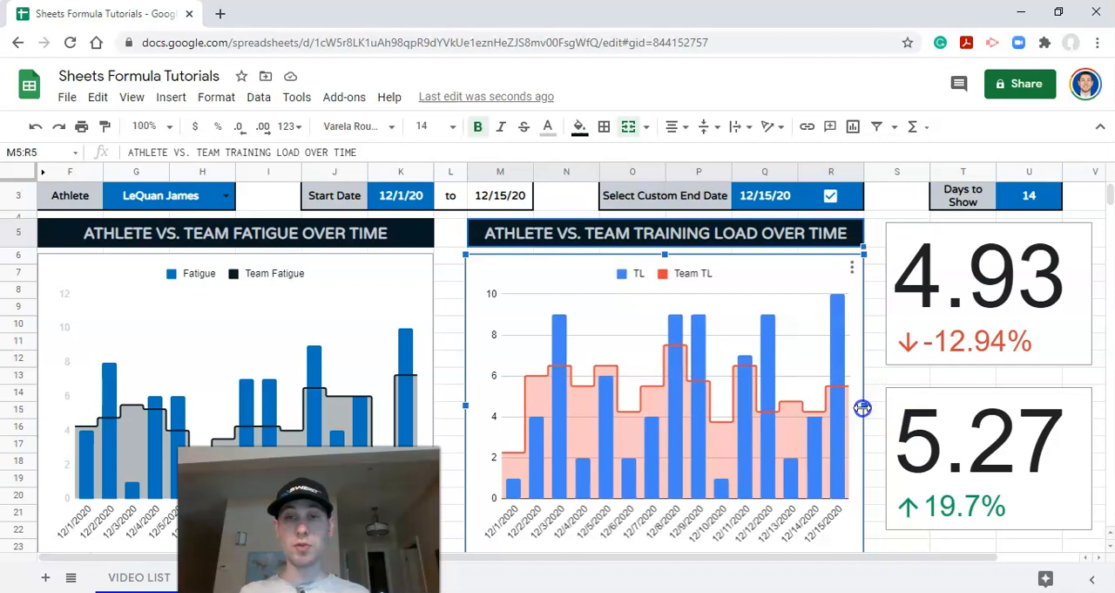
Step: Open the training load chart for editing and change its TL series from columns to a line
scroll(784, 414, "up", 1)
left_click(852, 304)
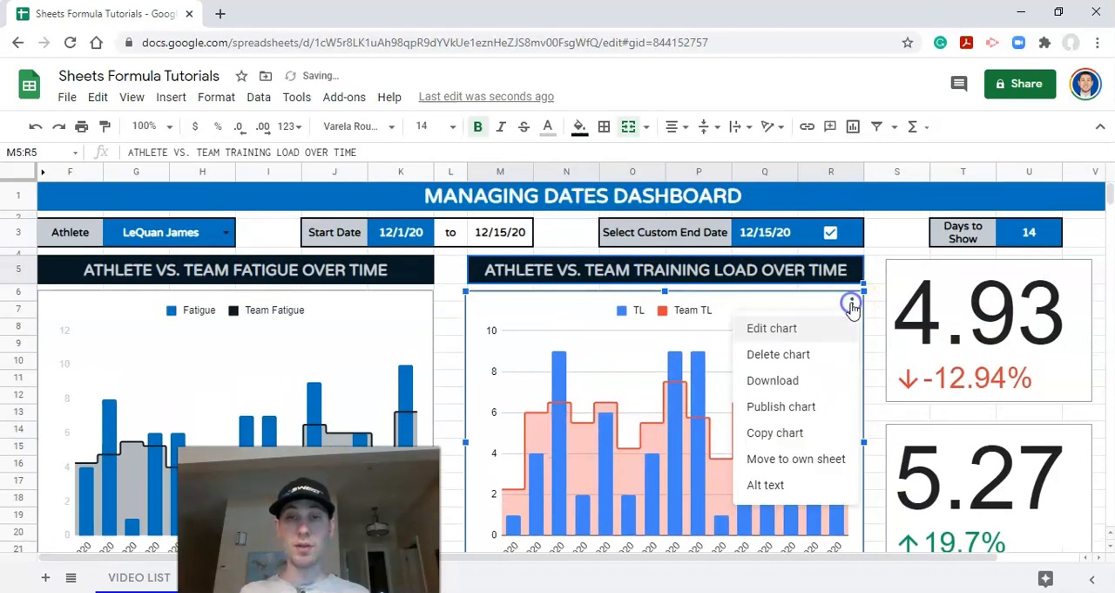
left_click(794, 328)
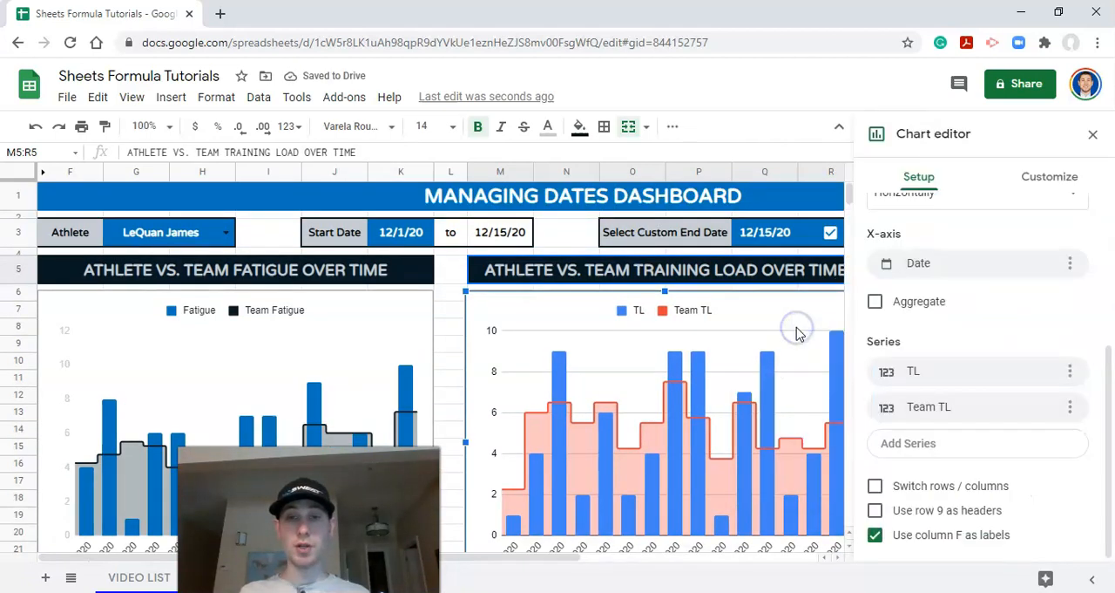
left_click(1040, 180)
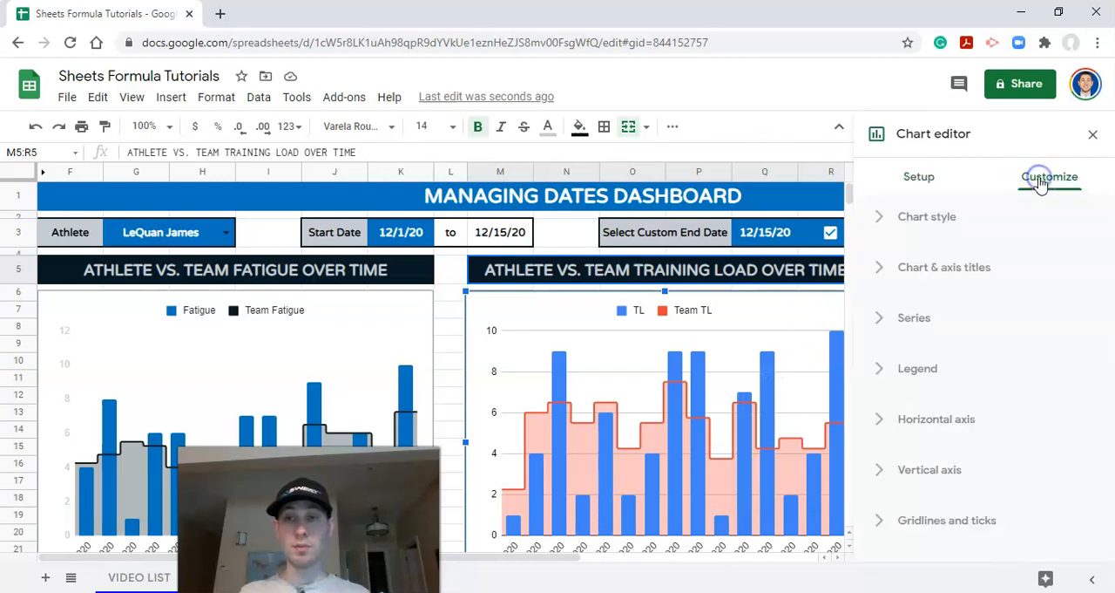
left_click(889, 320)
left_click(933, 368)
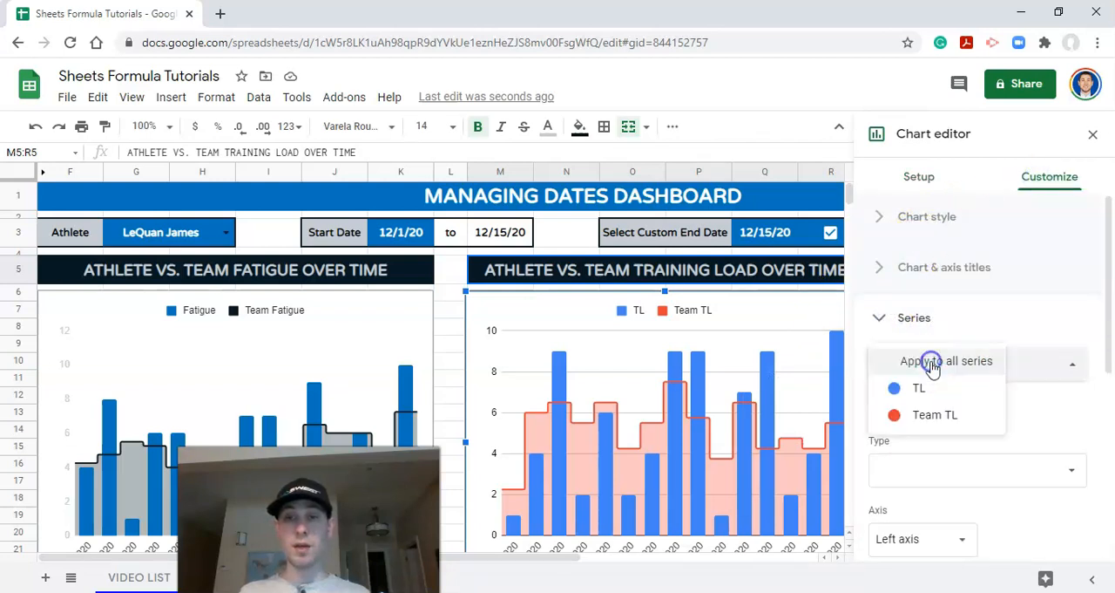
left_click(930, 397)
left_click(930, 396)
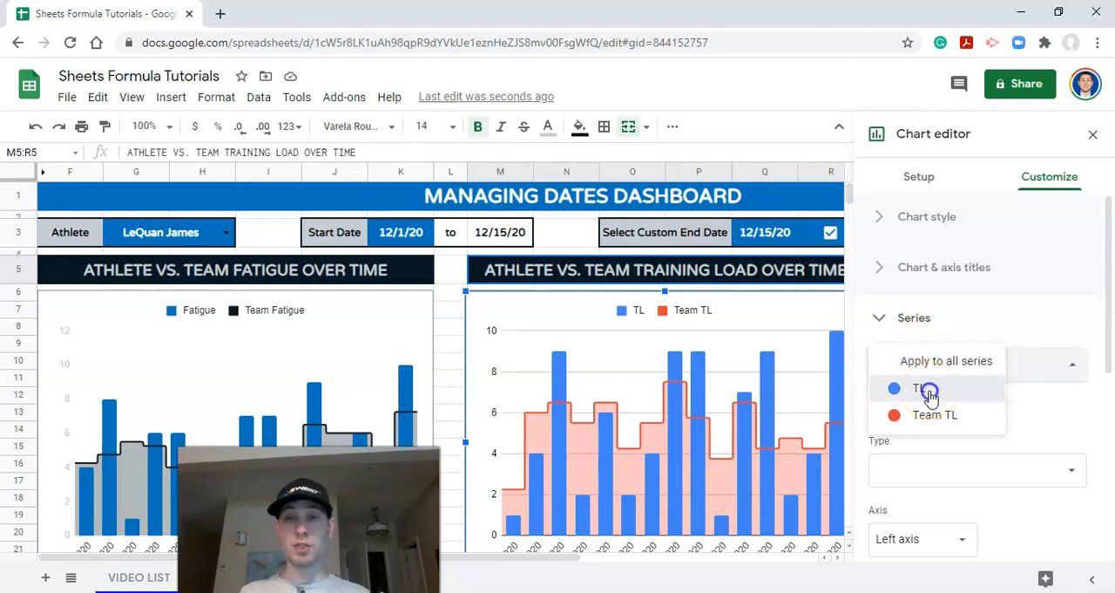
scroll(953, 384, "down", 2)
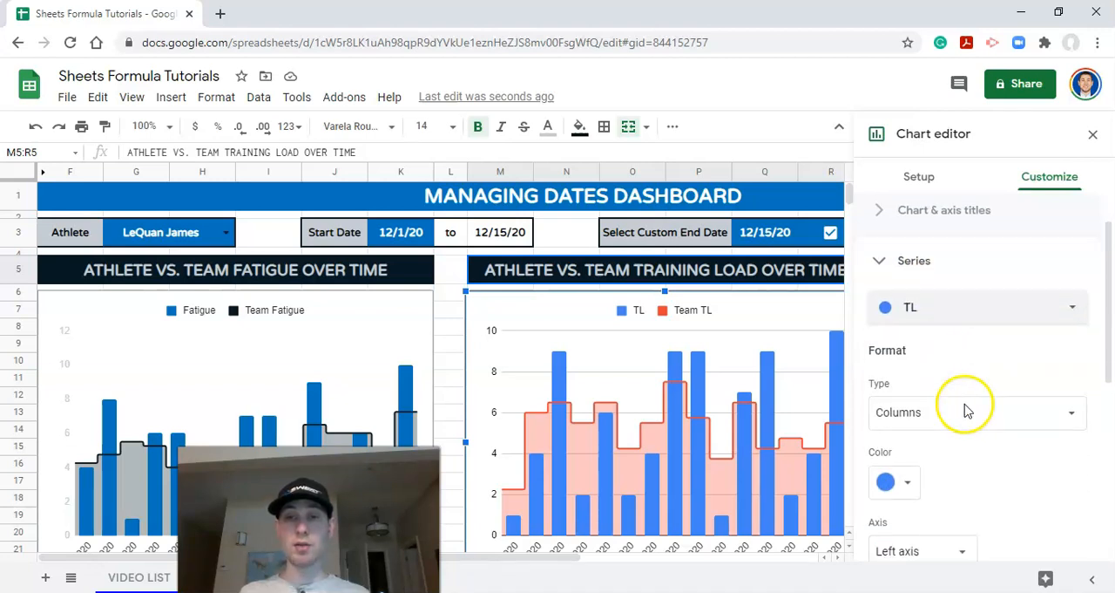
left_click(954, 312)
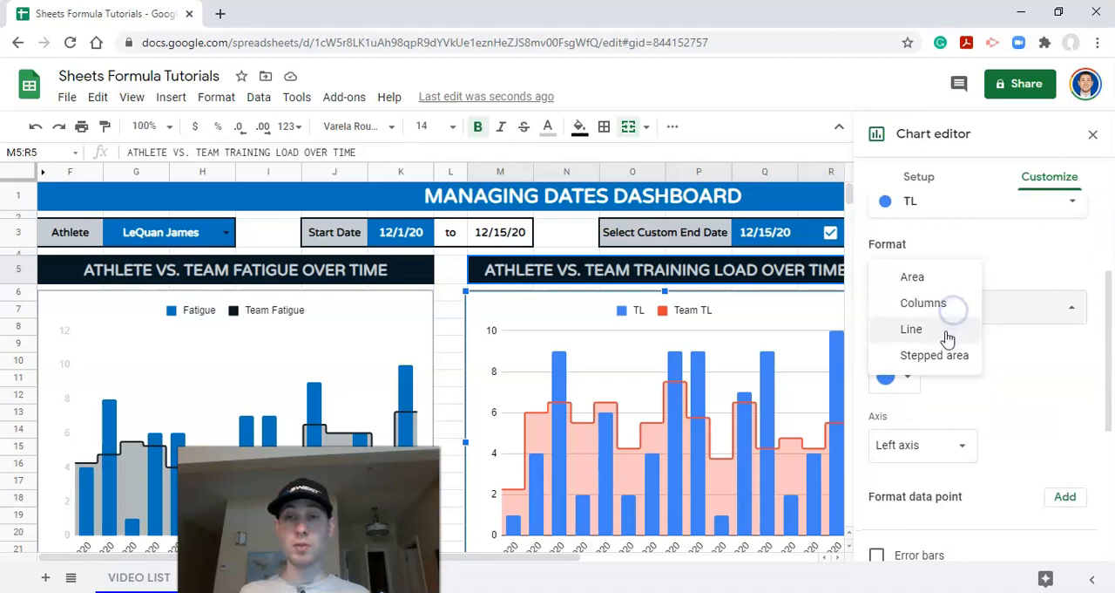
left_click(945, 335)
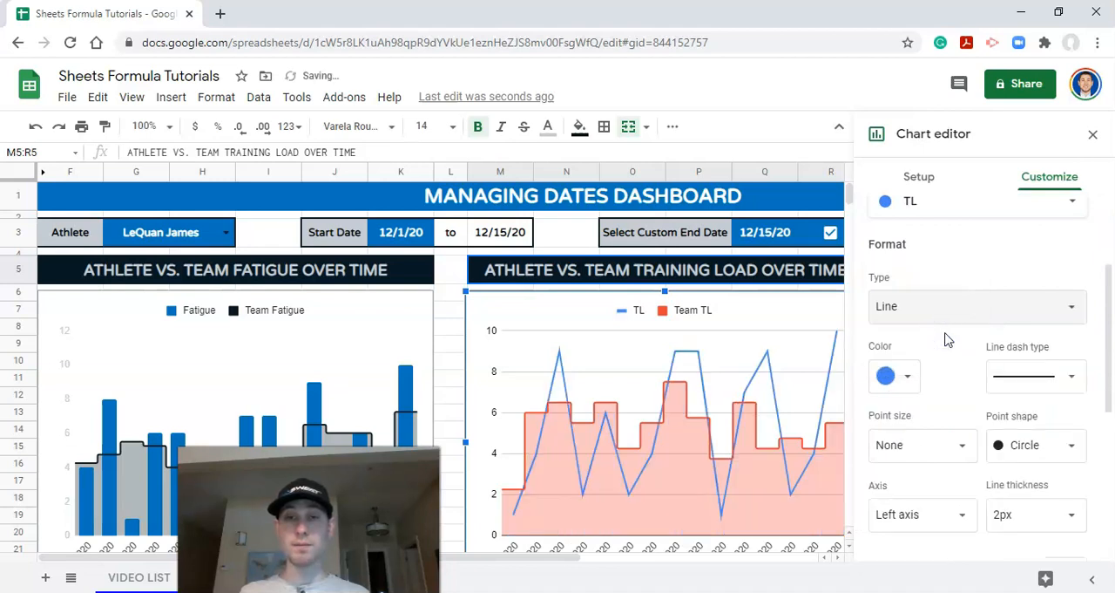
Step: Try 7 px and 2 px point sizes on the TL line, ending on 7 px
left_click(940, 444)
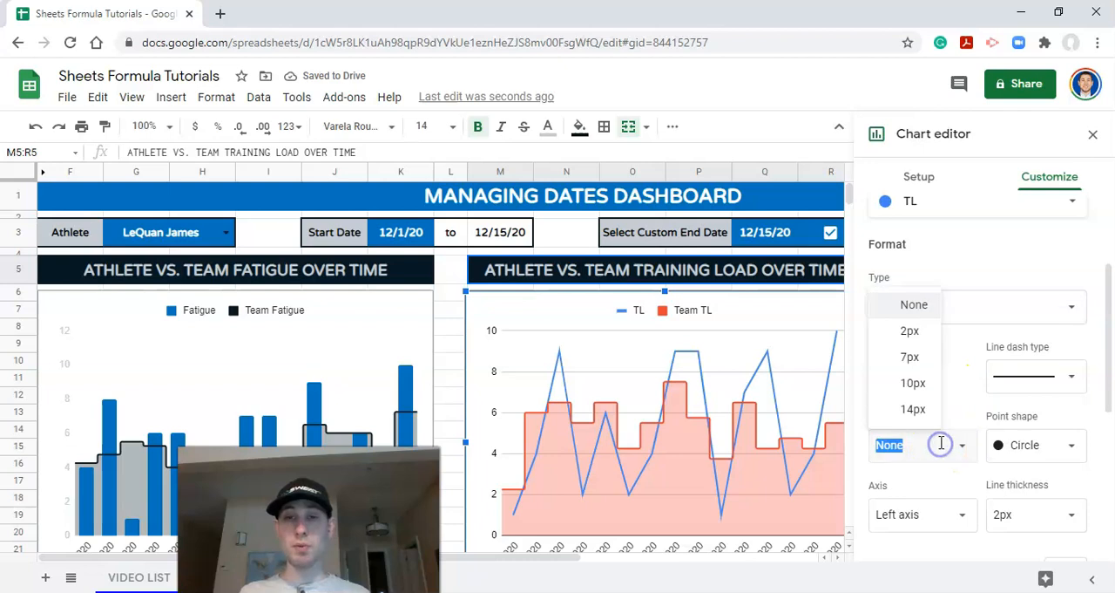
left_click(911, 357)
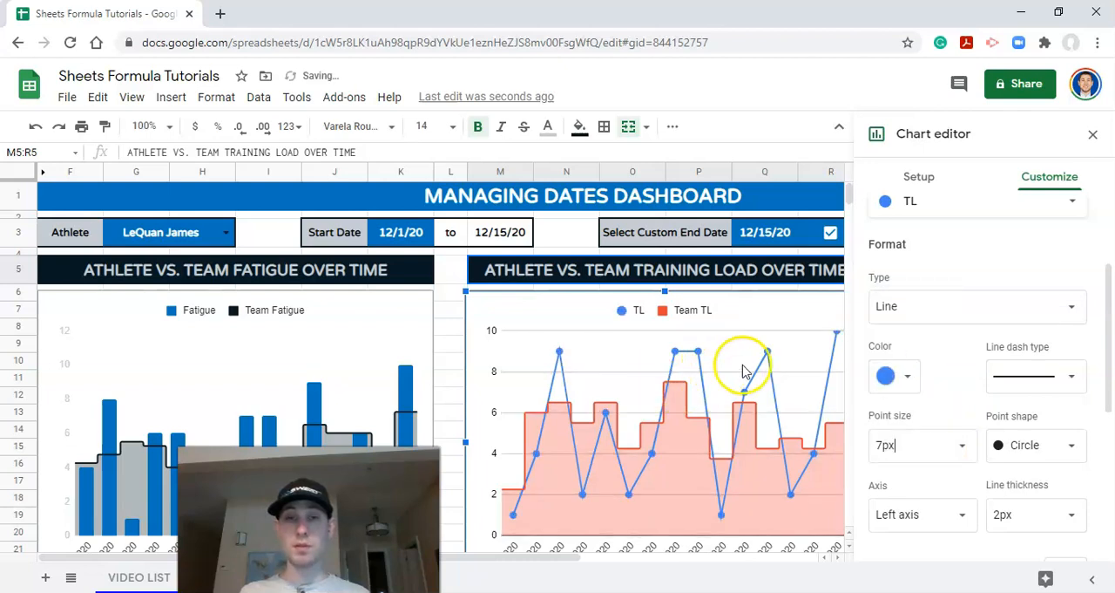
left_click(960, 449)
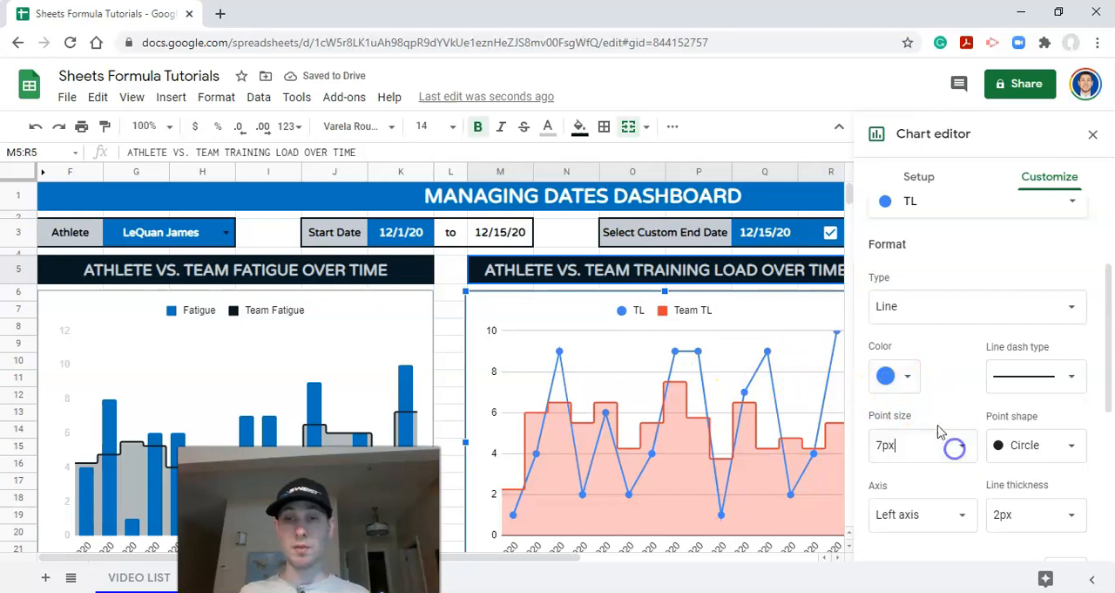
left_click(915, 330)
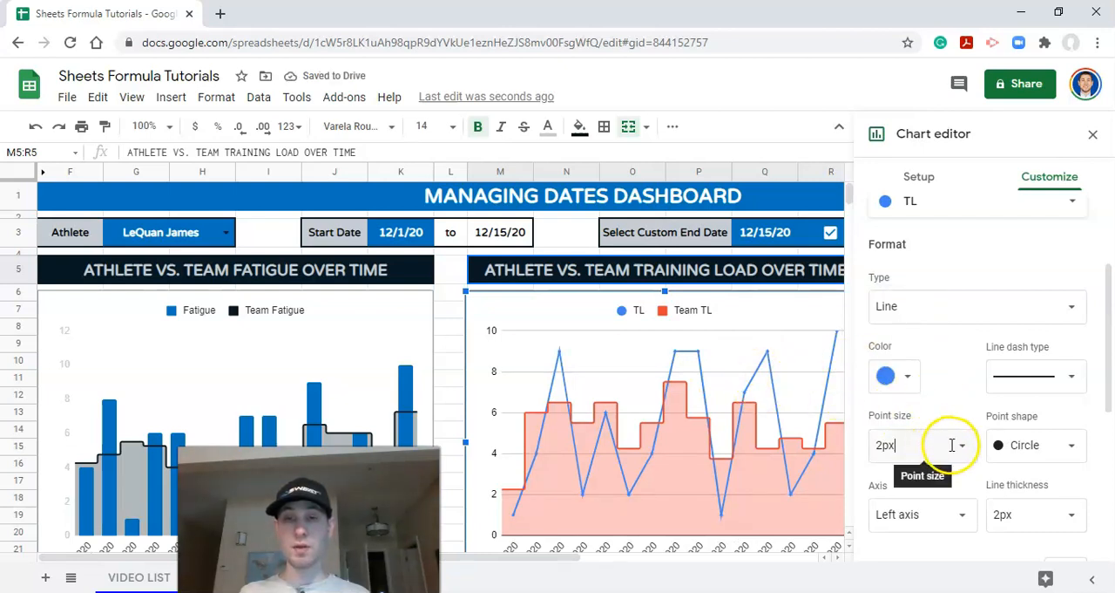
left_click(958, 444)
left_click(913, 359)
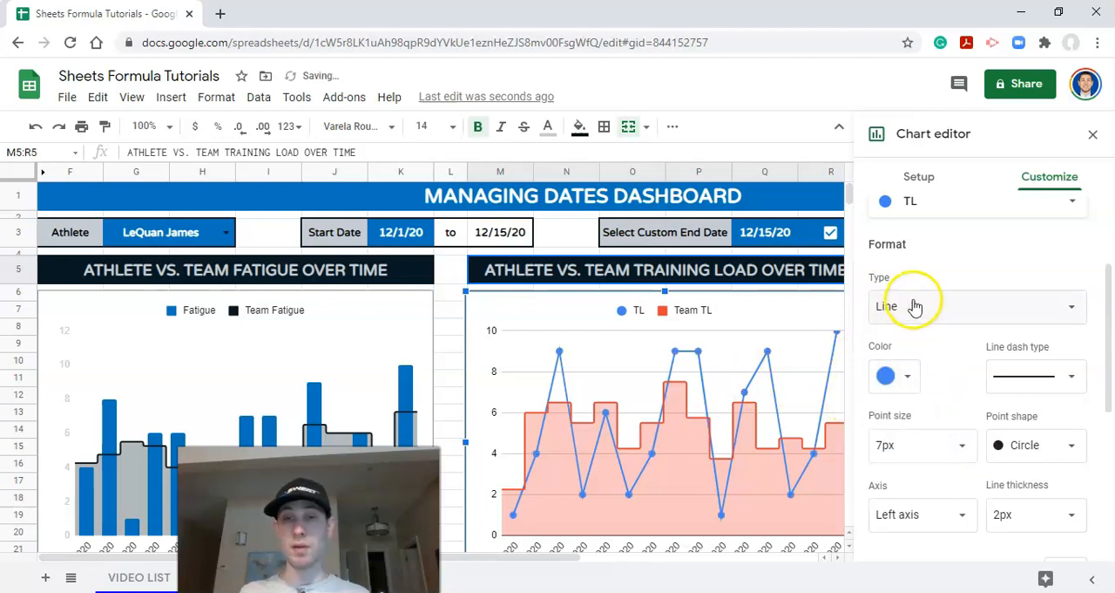
scroll(906, 305, "down", 1)
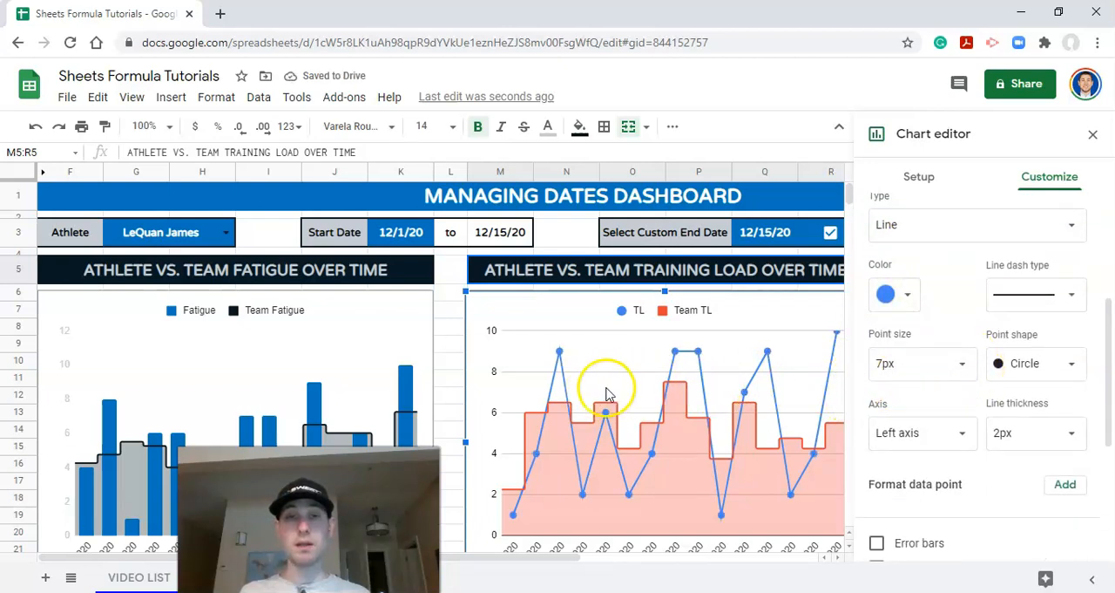
left_click(680, 390)
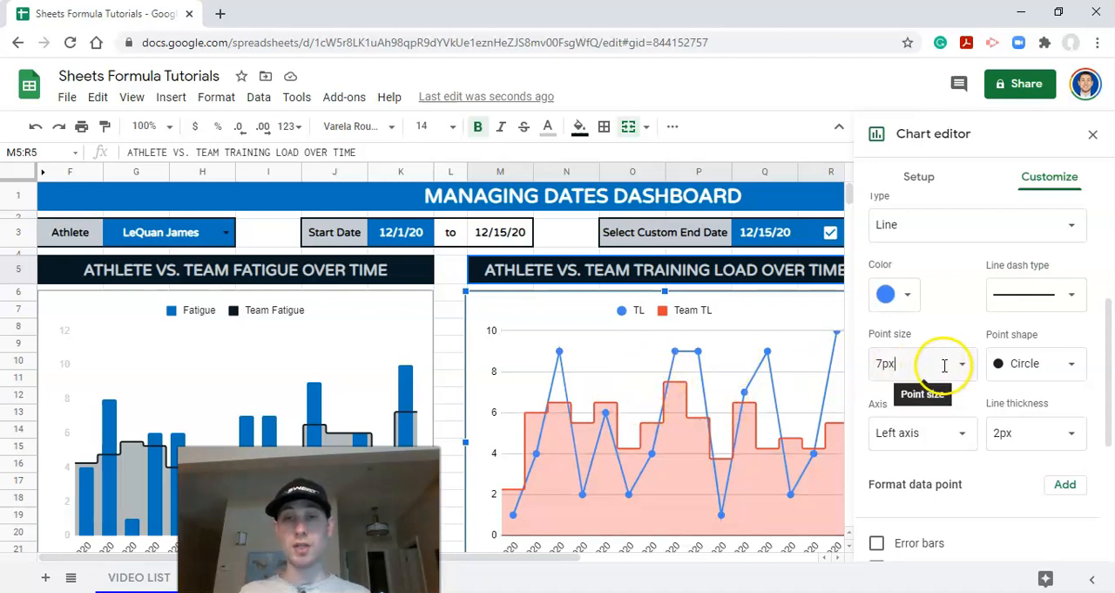
Step: Color the TL line with the custom blue
scroll(950, 379, "down", 2)
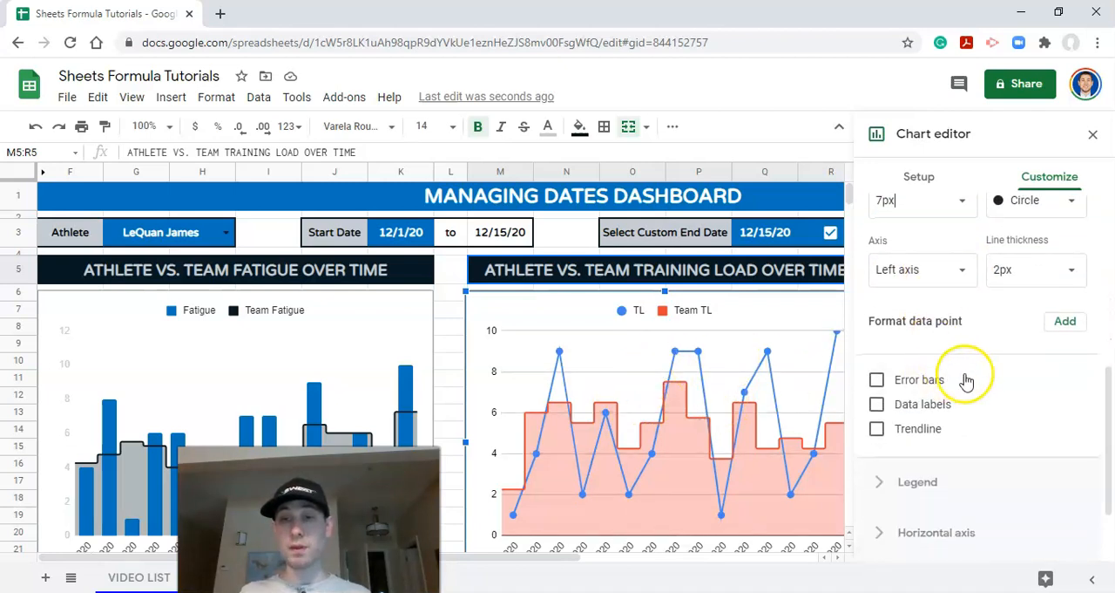
scroll(976, 396, "up", 1)
scroll(976, 392, "up", 2)
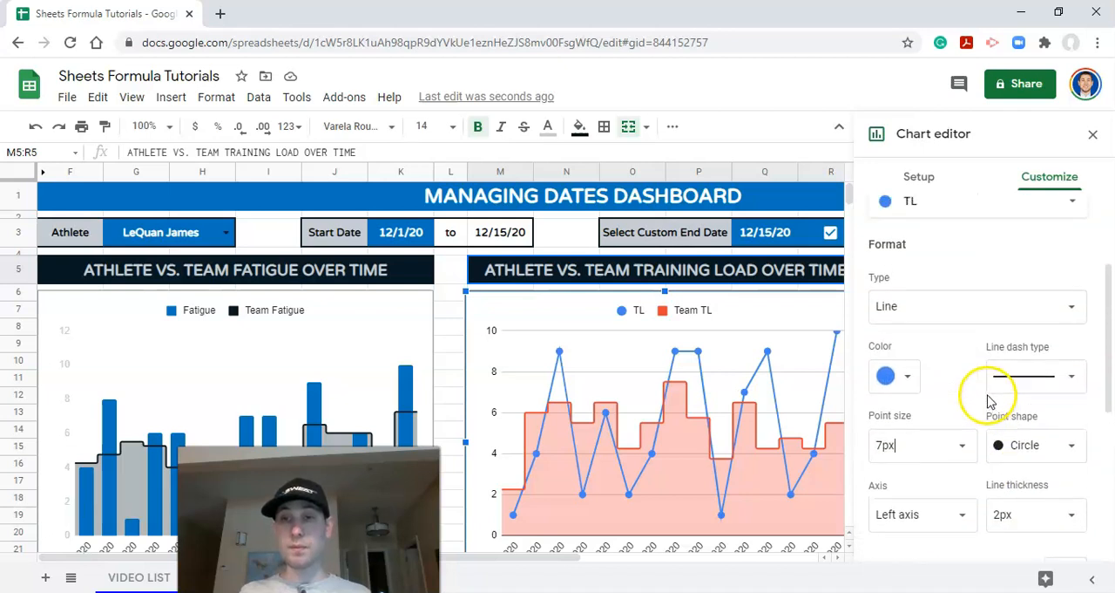
left_click(890, 372)
left_click(886, 340)
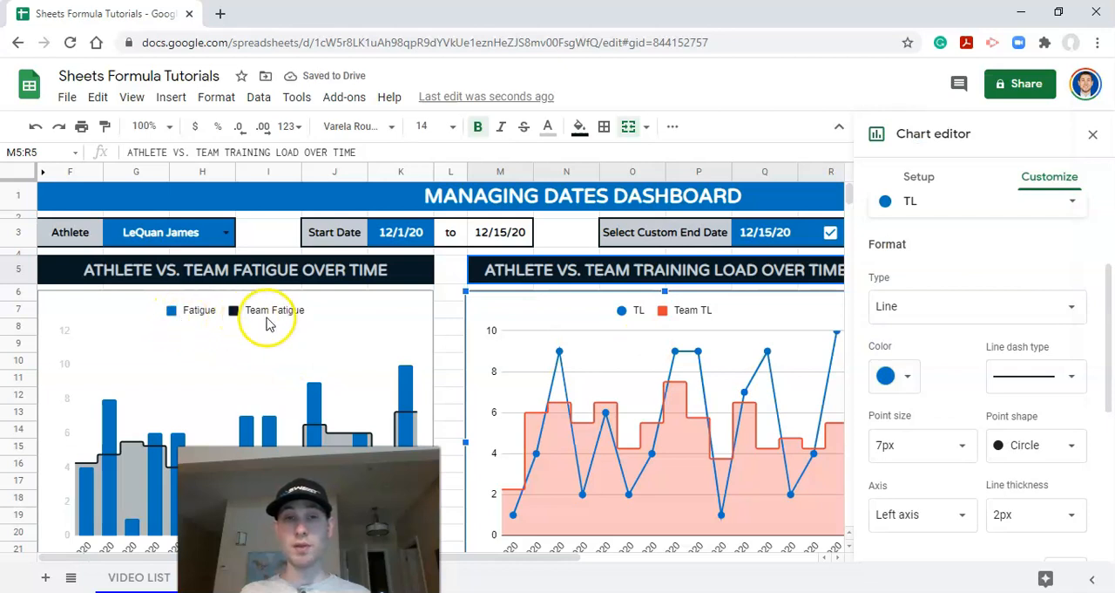
Step: Change the Team TL series to a line and color it with the custom dark navy
scroll(958, 397, "down", 2)
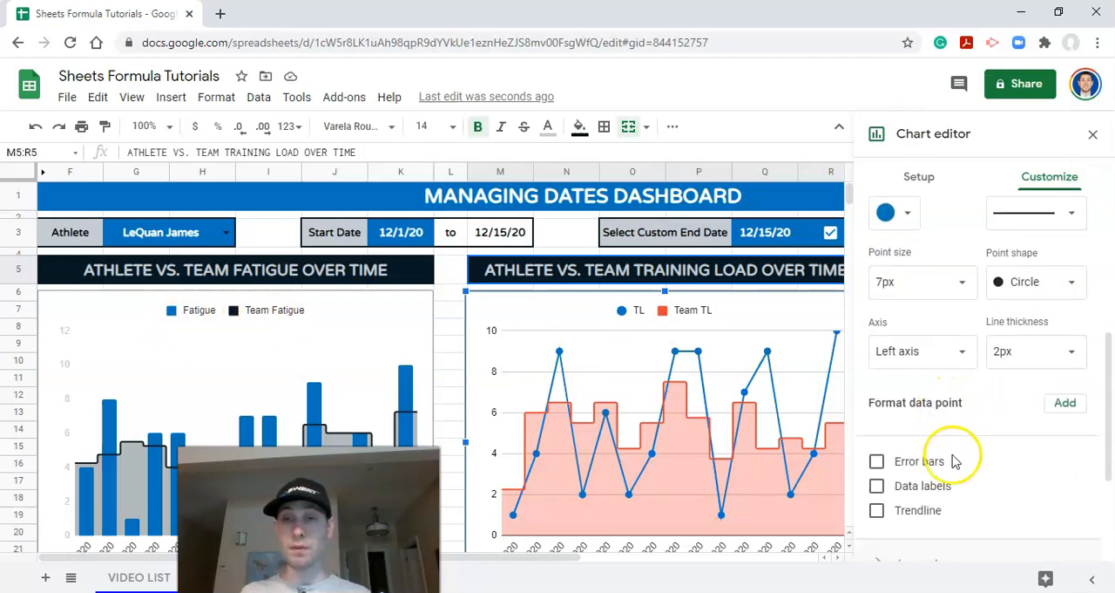
scroll(931, 405, "up", 2)
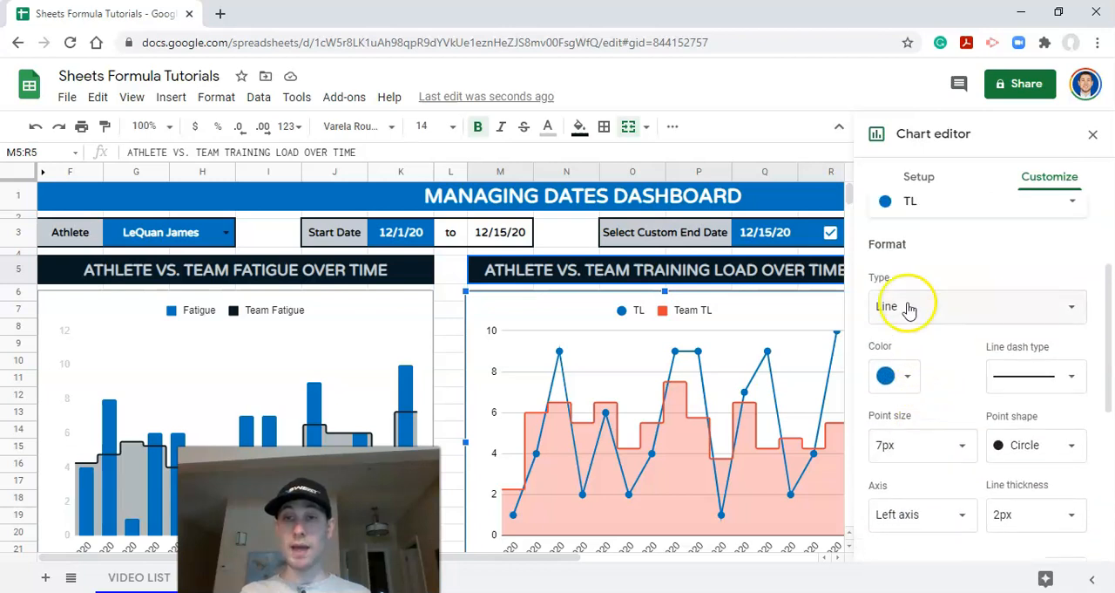
scroll(906, 272, "up", 1)
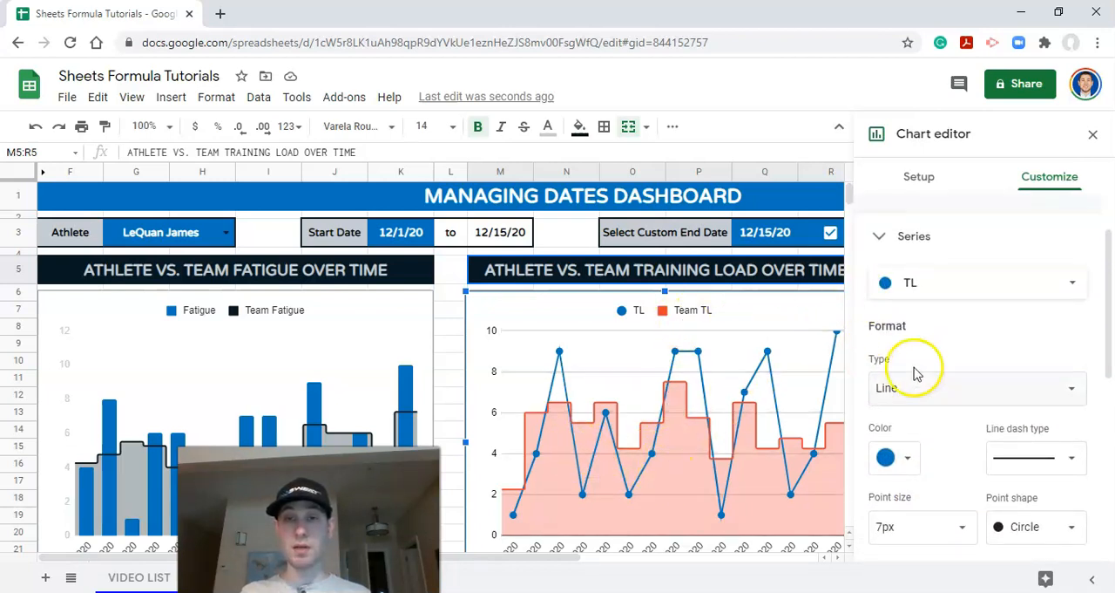
scroll(941, 401, "down", 1)
scroll(921, 270, "up", 1)
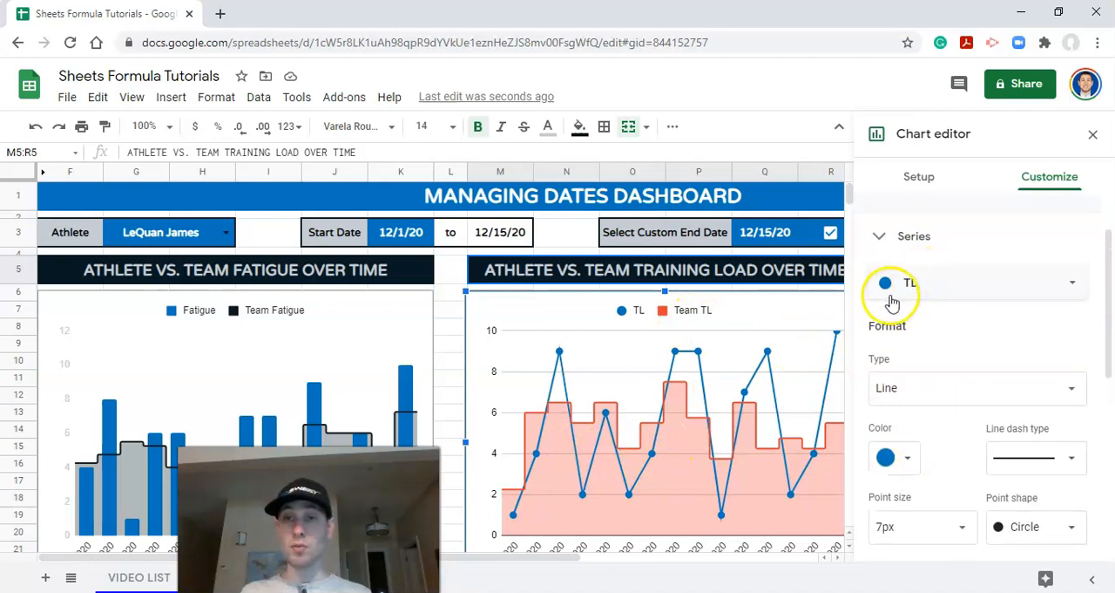
left_click(905, 297)
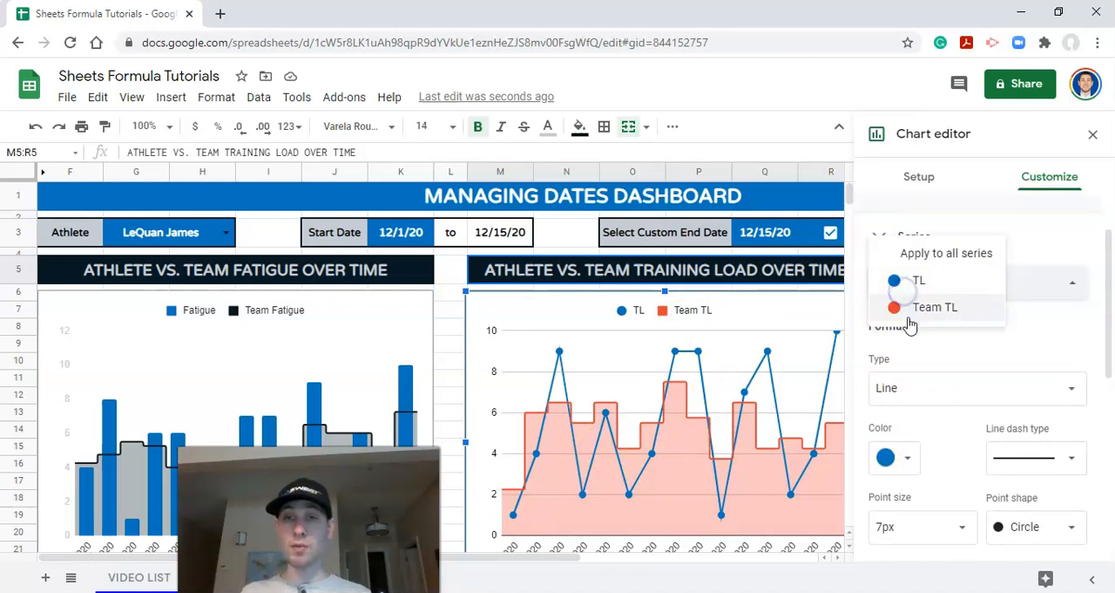
left_click(913, 310)
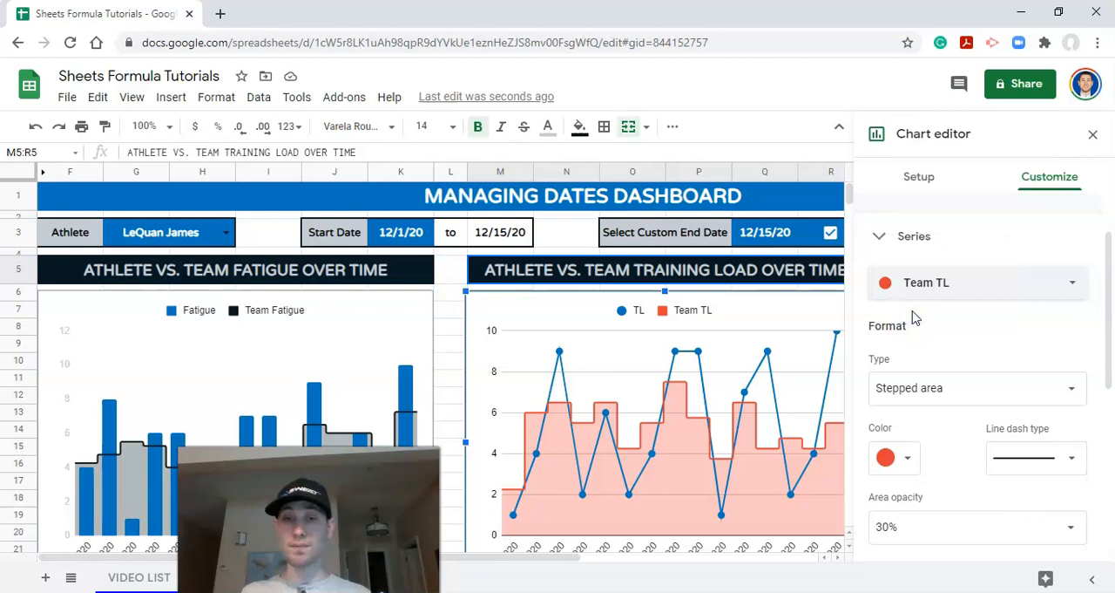
left_click(923, 398)
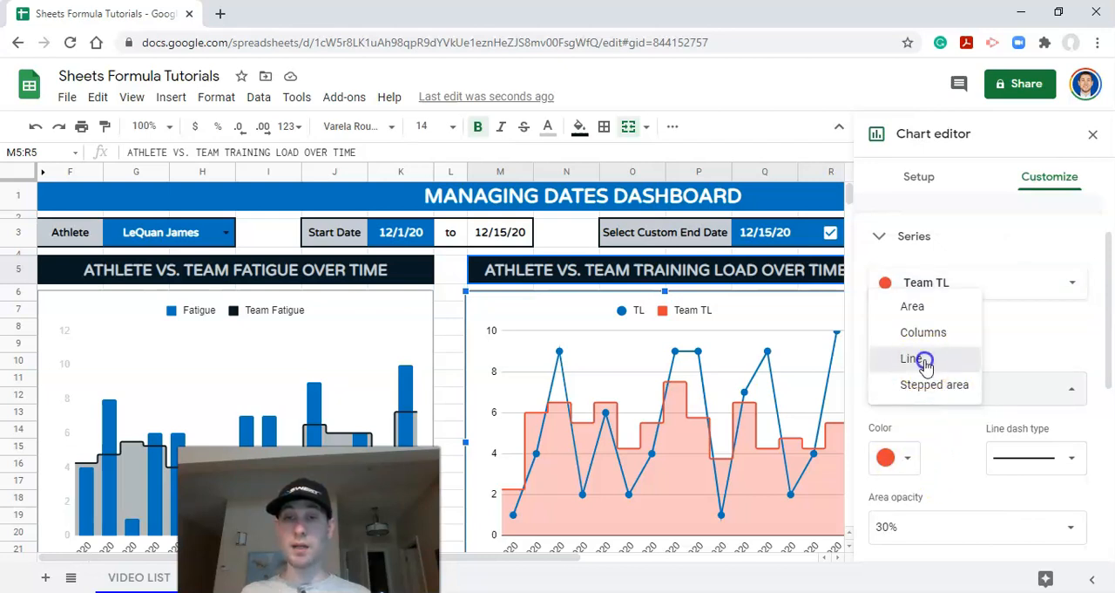
left_click(925, 362)
left_click(904, 457)
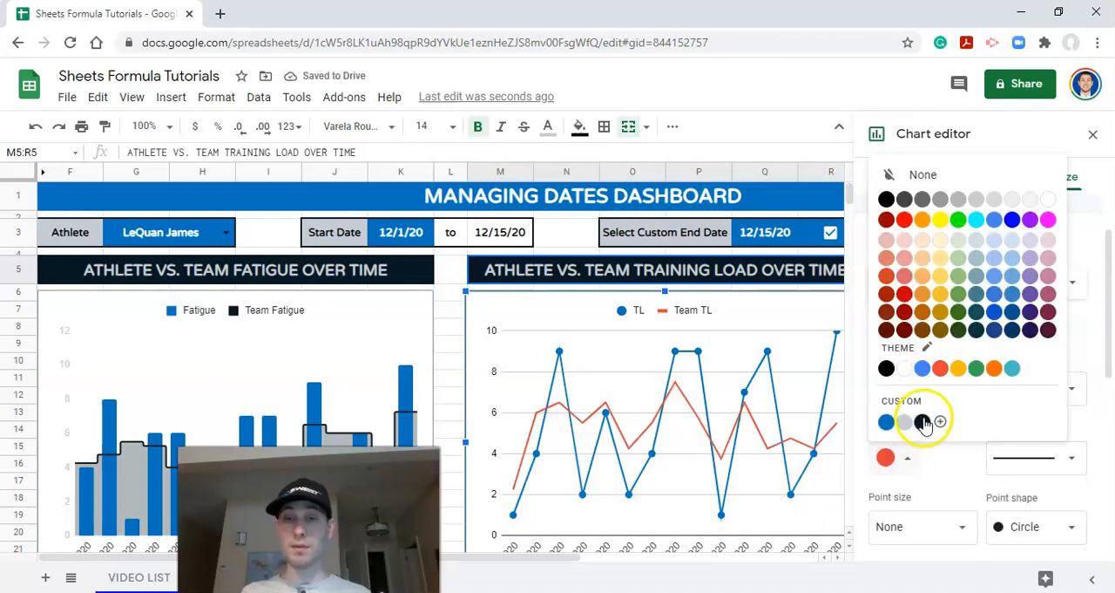
left_click(923, 421)
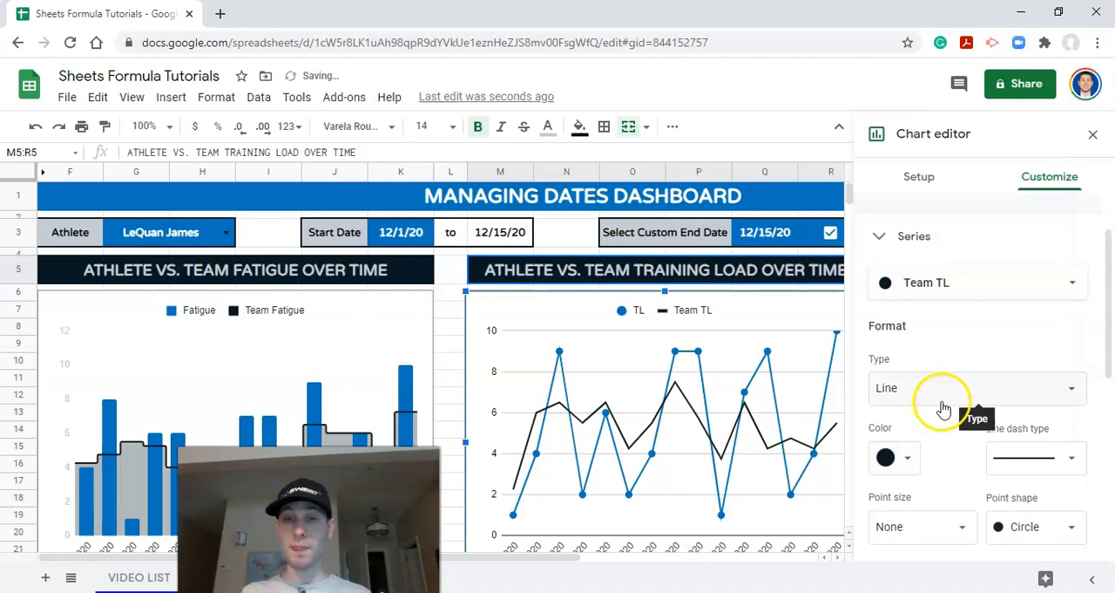
Step: Set the point size of both the Team TL and TL lines to 2 px
scroll(941, 409, "down", 1)
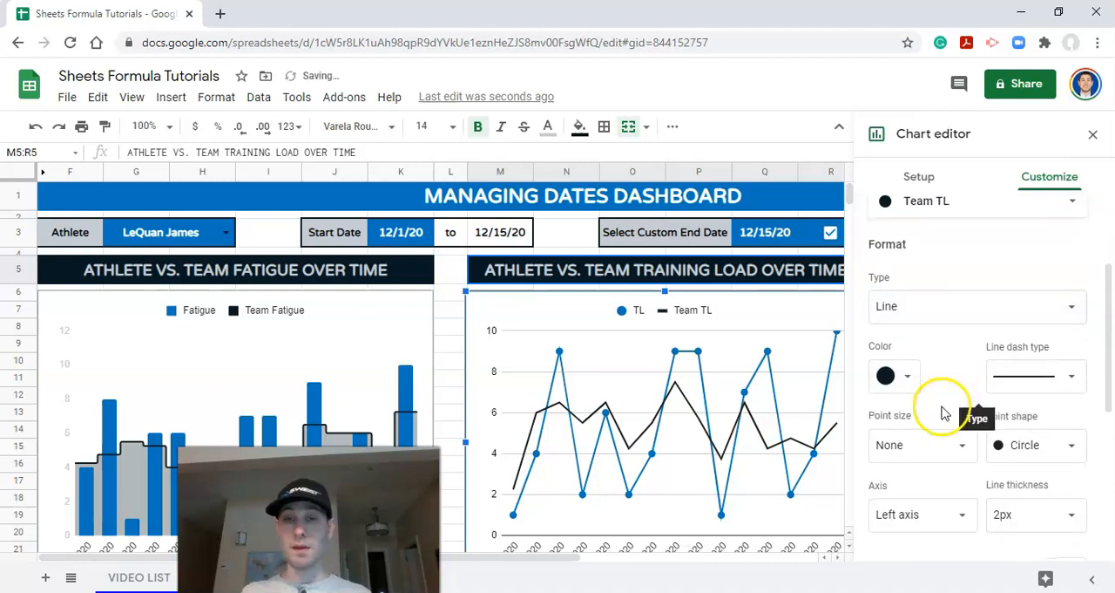
left_click(948, 450)
left_click(924, 339)
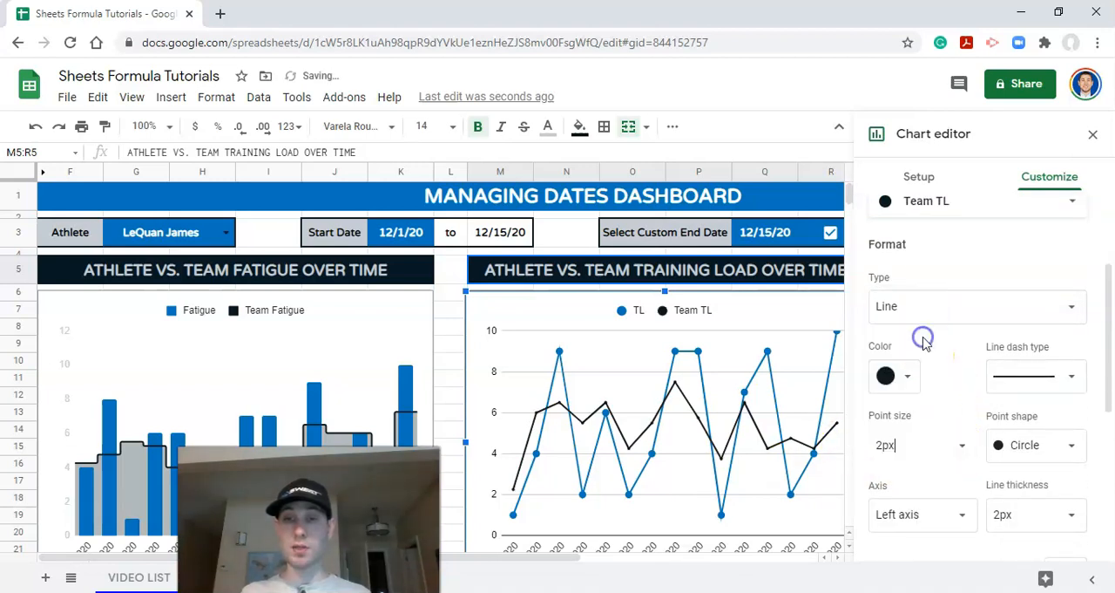
left_click(921, 208)
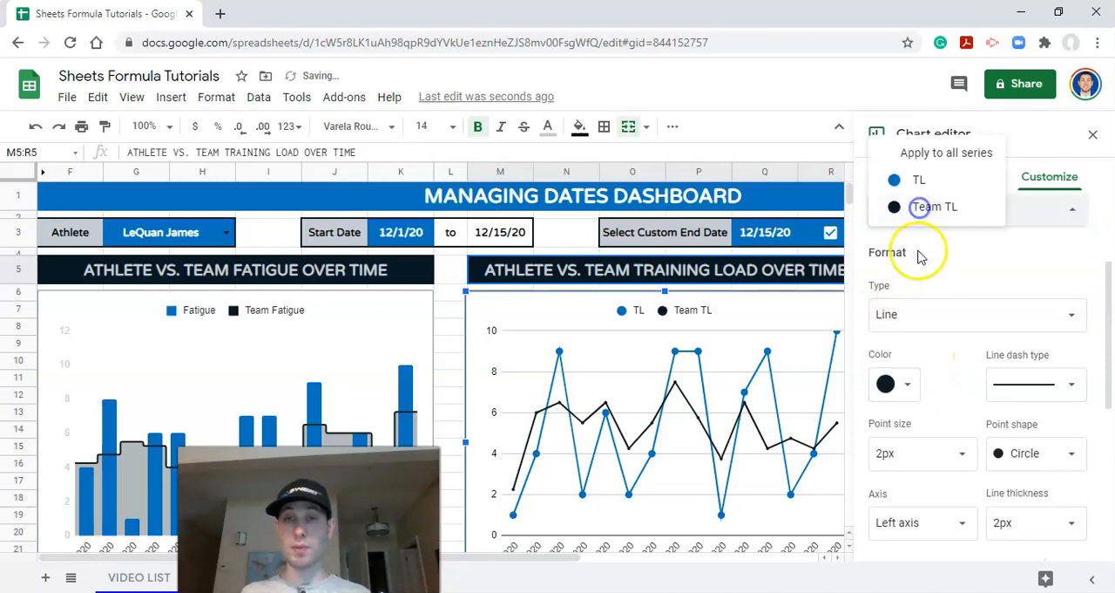
left_click(922, 183)
left_click(916, 446)
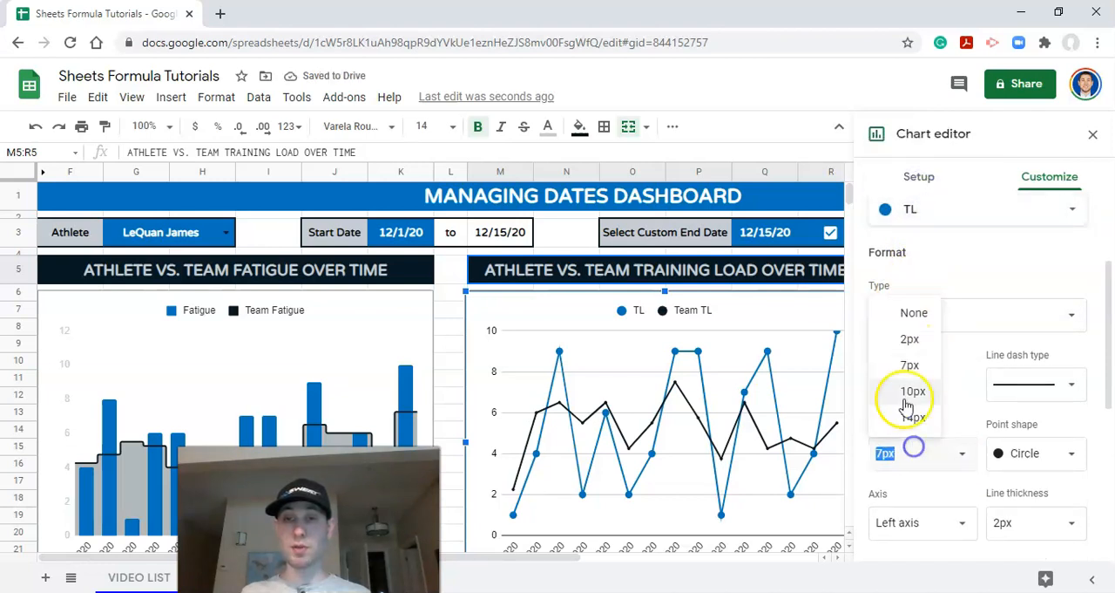
left_click(911, 343)
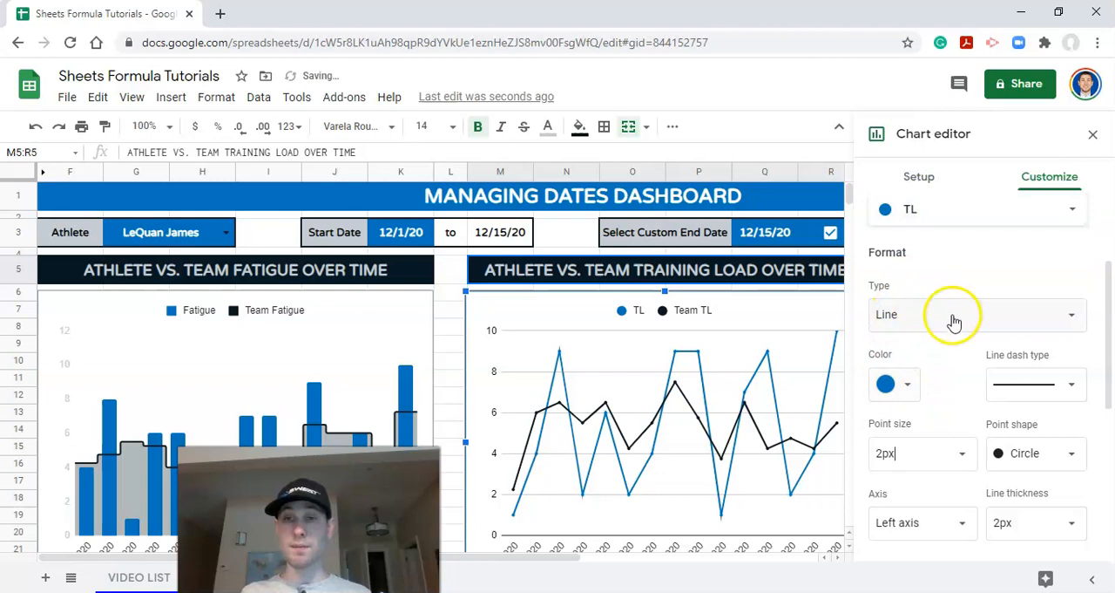
Step: Set the training load chart's vertical axis to a minimum of 0 and a maximum of 12
scroll(952, 346, "up", 3)
scroll(952, 349, "down", 5)
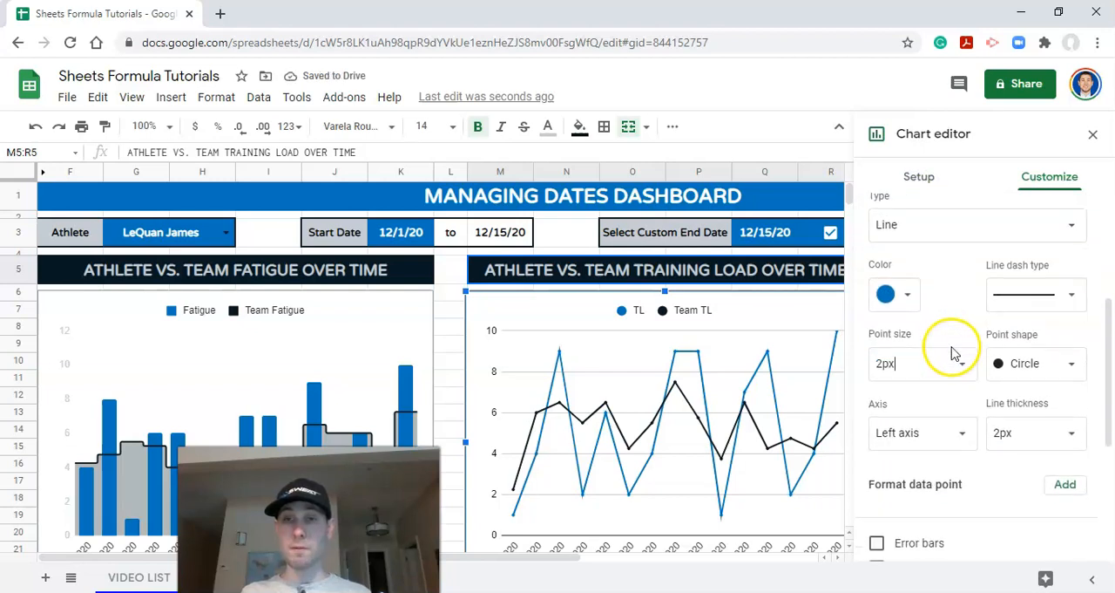
scroll(950, 369, "down", 2)
scroll(941, 418, "down", 1)
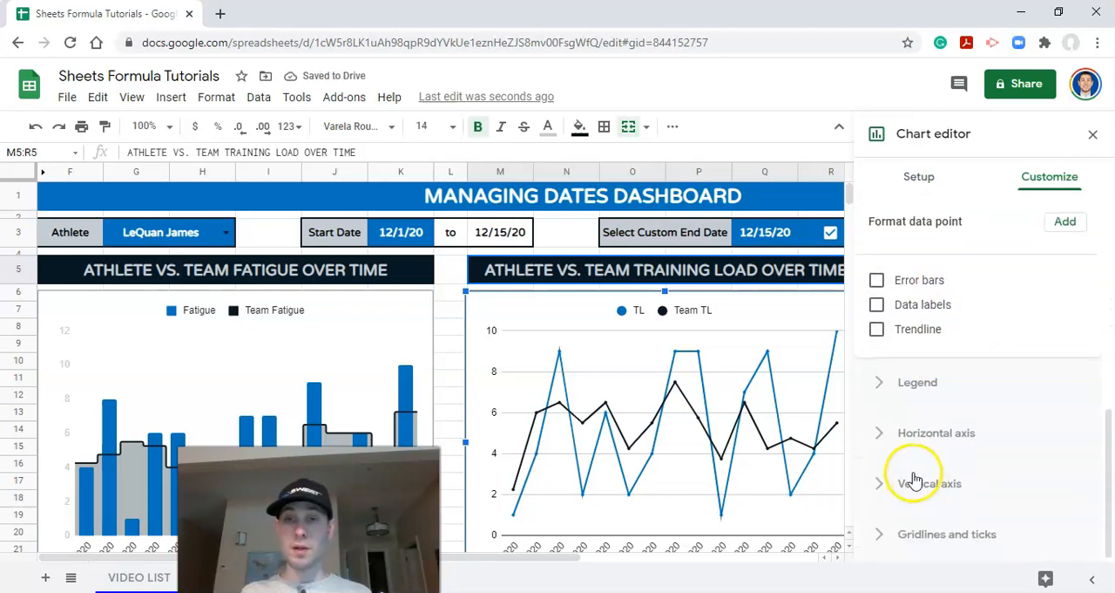
left_click(903, 488)
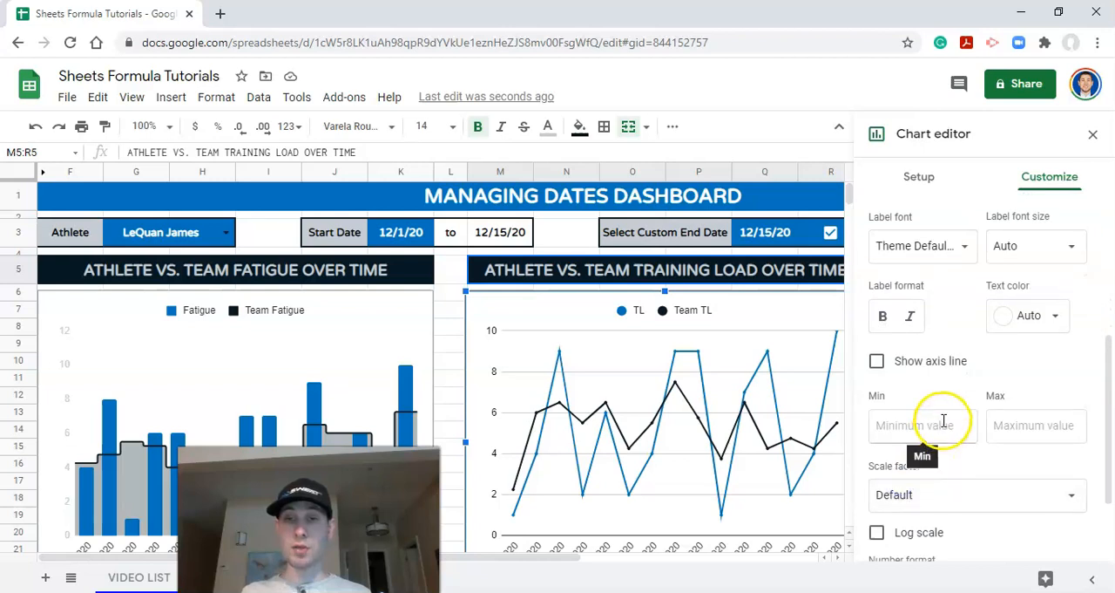
left_click(921, 427)
type("0")
key("Tab")
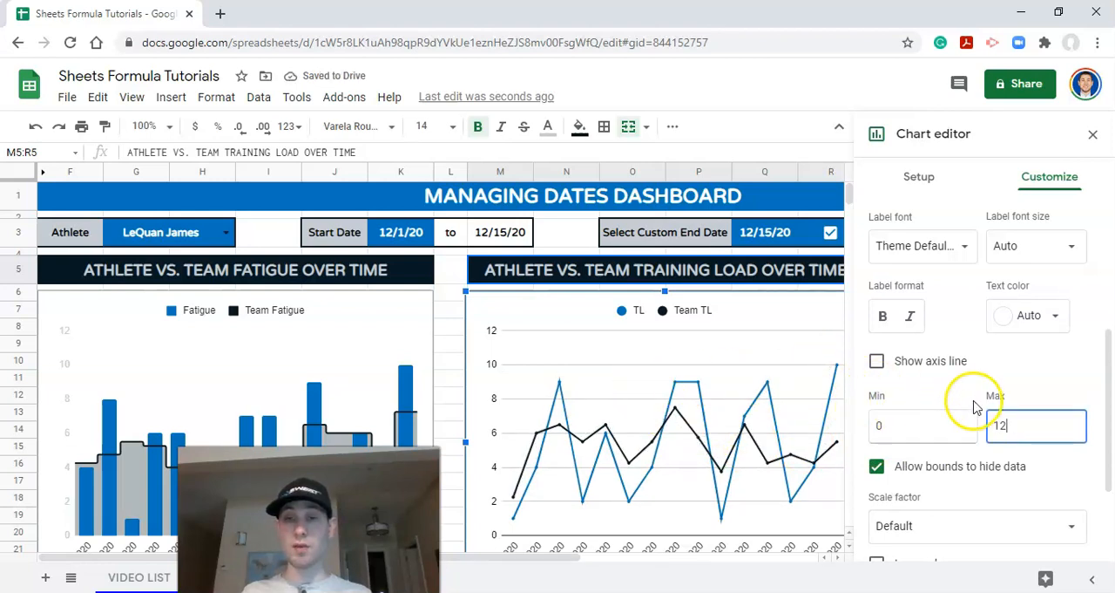
Step: Remove the major gridlines of the vertical axis from the training load chart
scroll(971, 404, "down", 2)
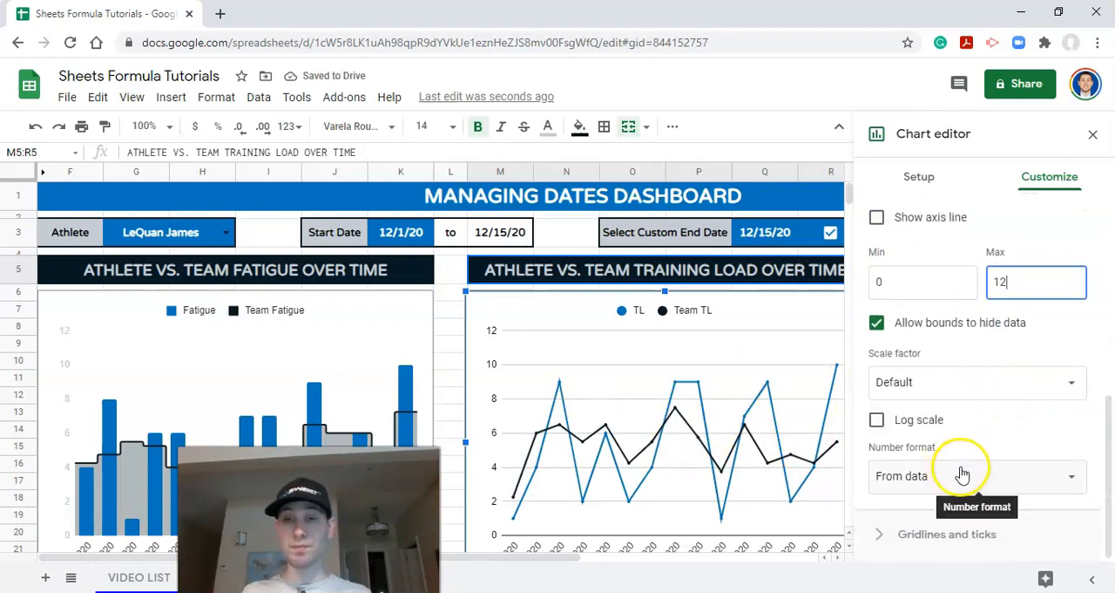
left_click(626, 364)
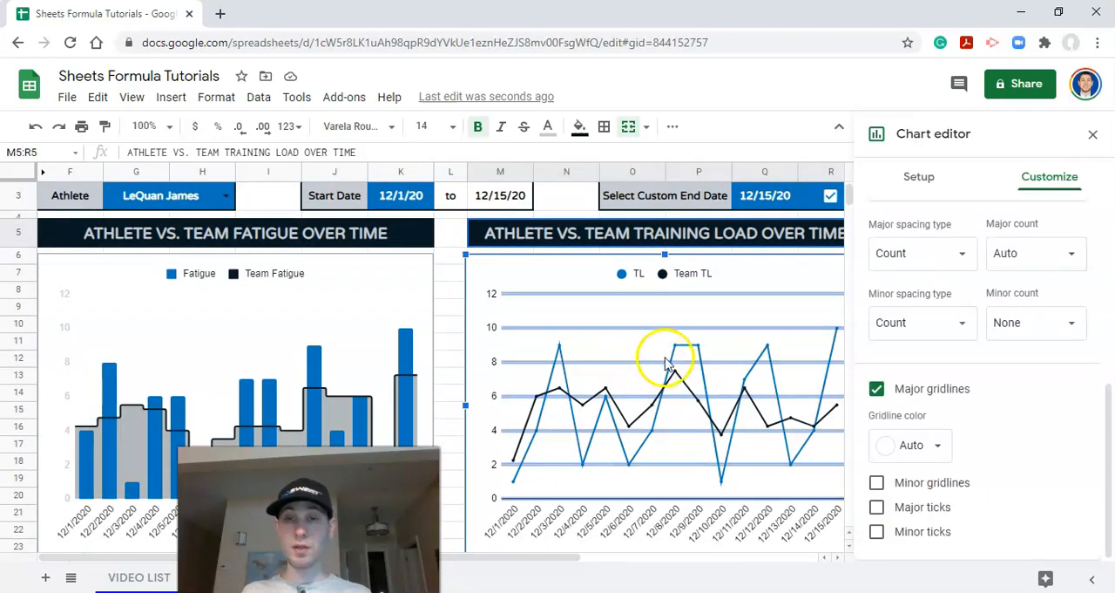
left_click(879, 389)
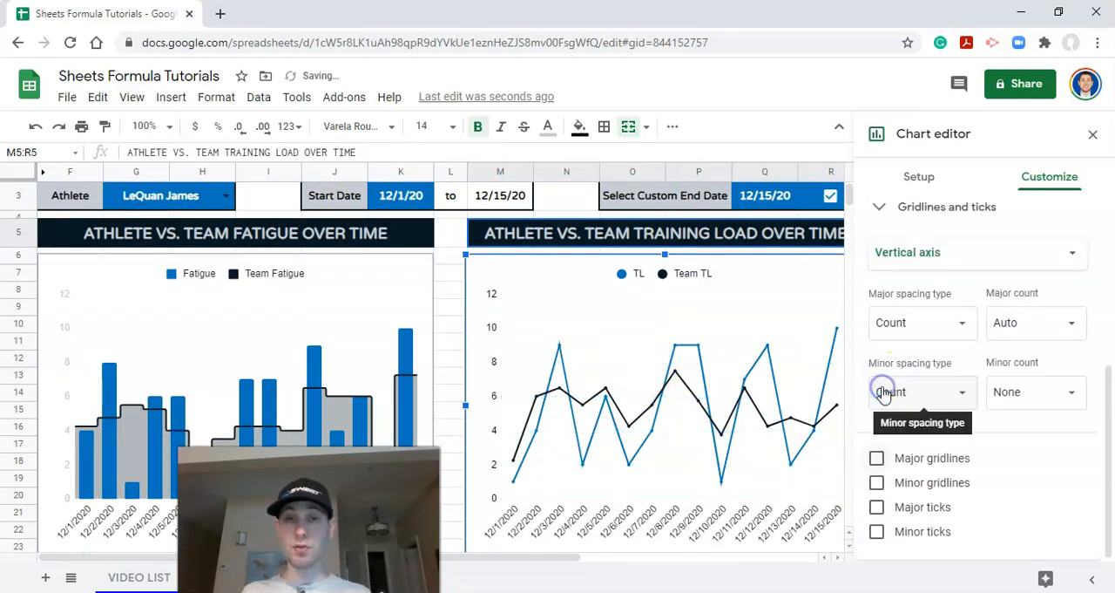
Step: Color the vertical axis labels of the training load chart dark gray 1
left_click(488, 324)
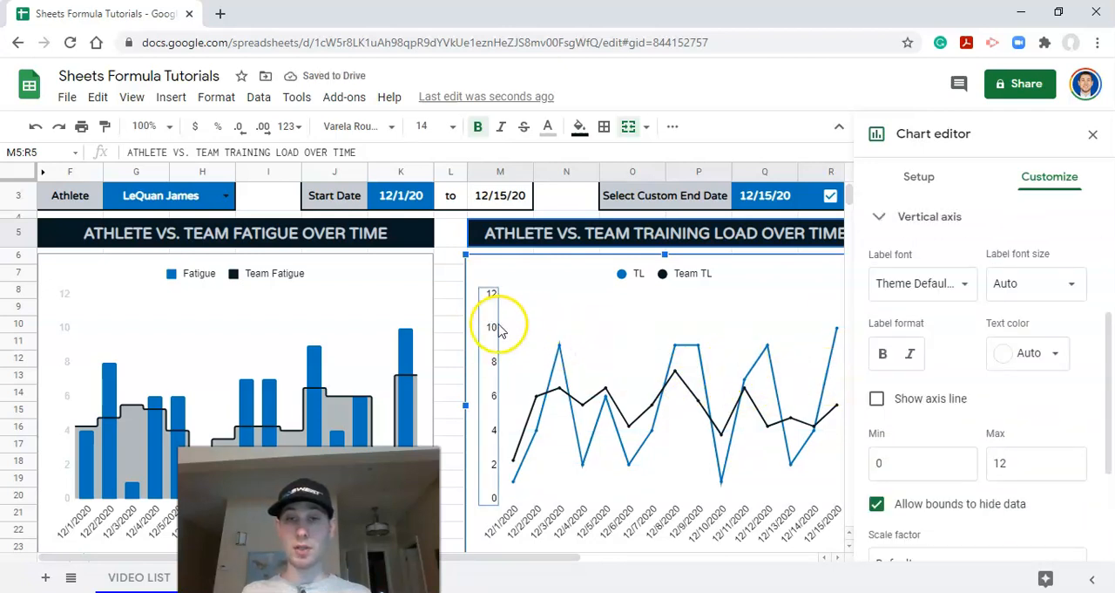
left_click(1037, 353)
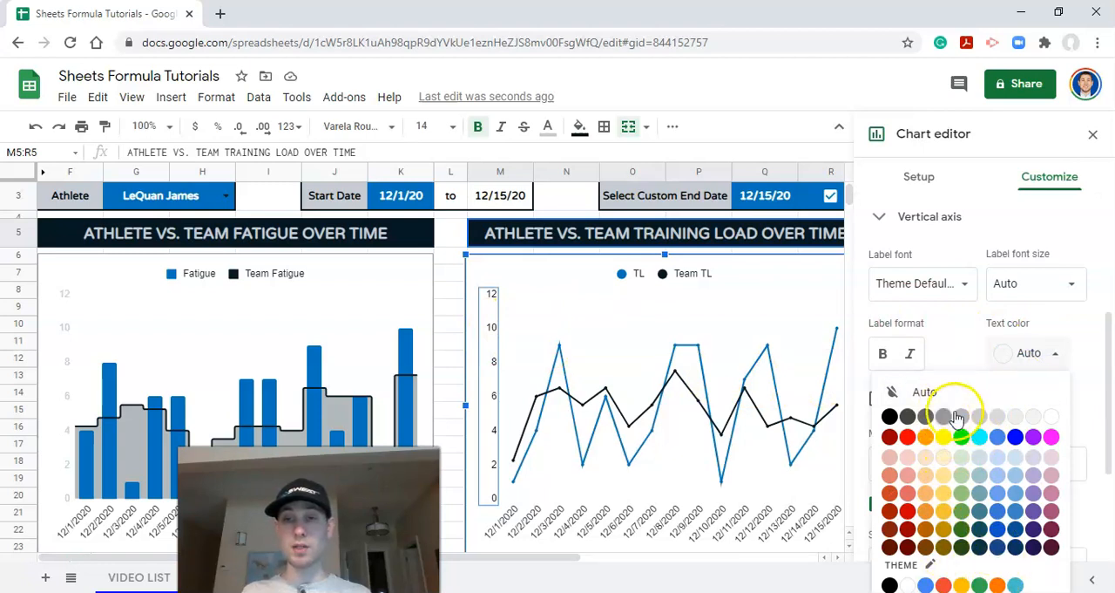
left_click(963, 417)
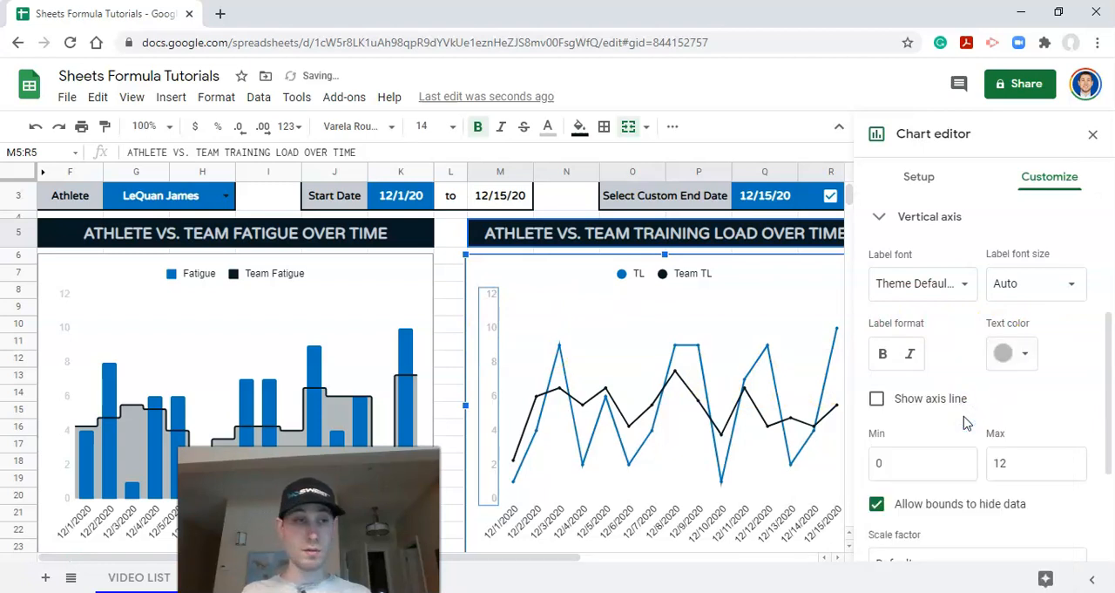
Step: Color the vertical axis labels of the fatigue chart dark gray 1 to match the training load chart
left_click(63, 345)
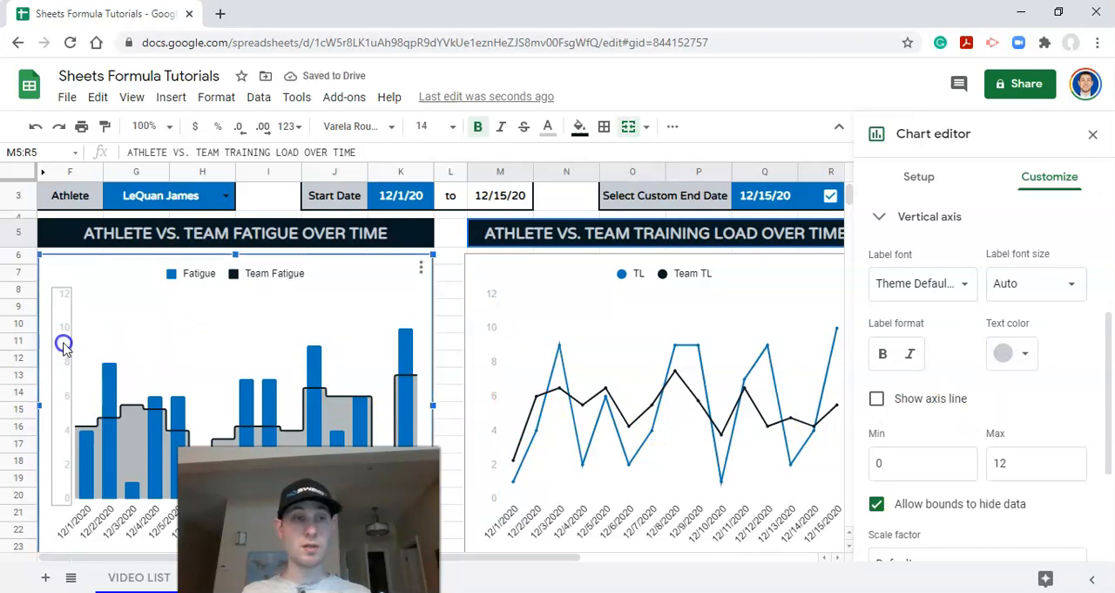
left_click(1007, 349)
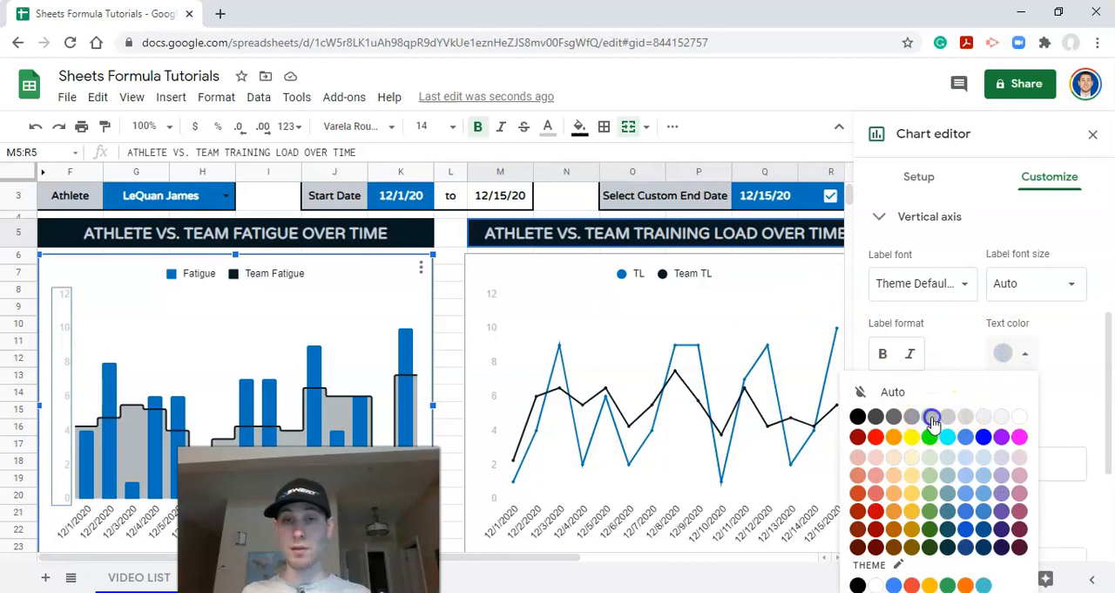
left_click(929, 418)
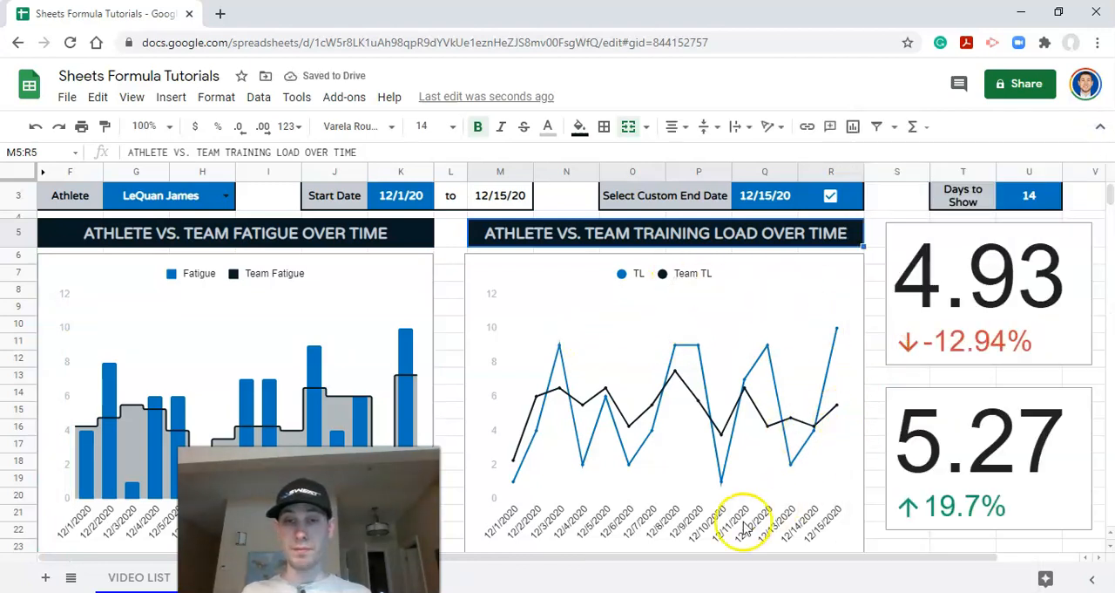
Step: Add major ticks to the horizontal axis of the training load chart
left_click(662, 505)
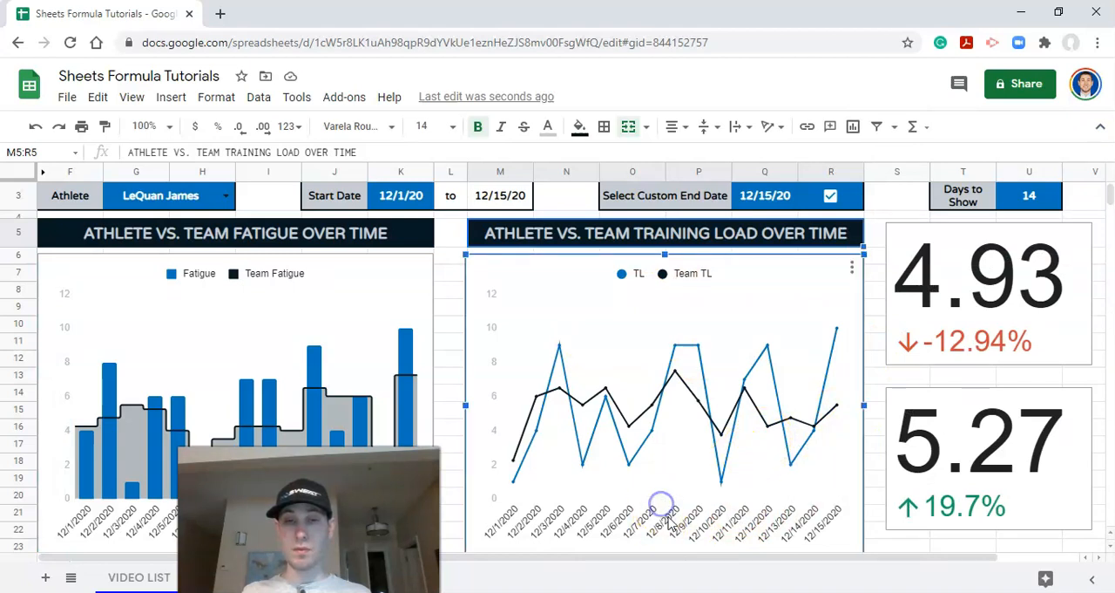
double_click(667, 517)
scroll(921, 455, "down", 2)
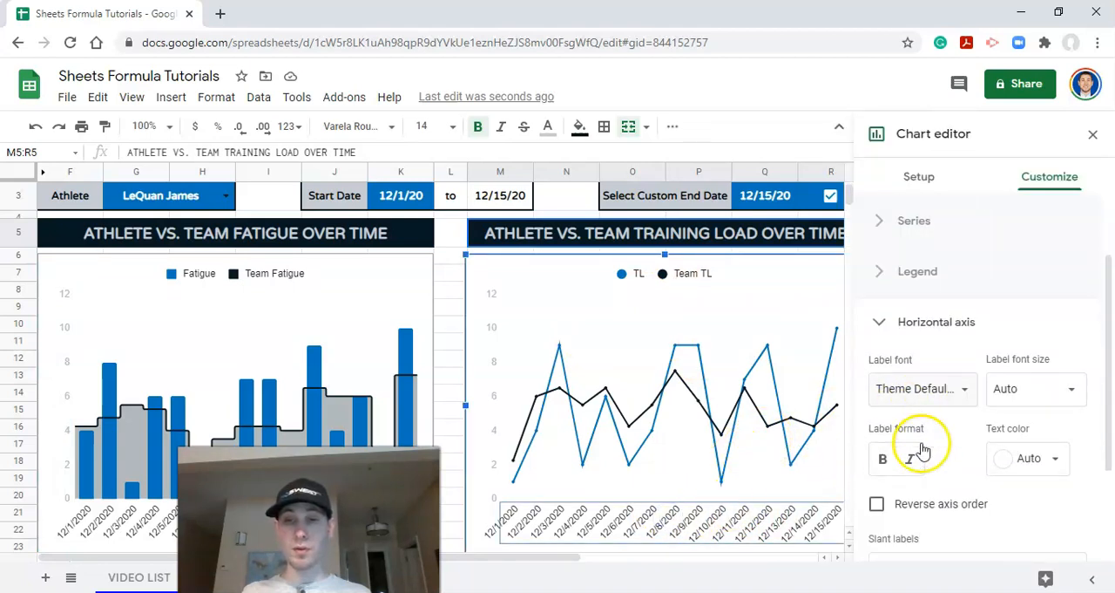
scroll(949, 453, "down", 1)
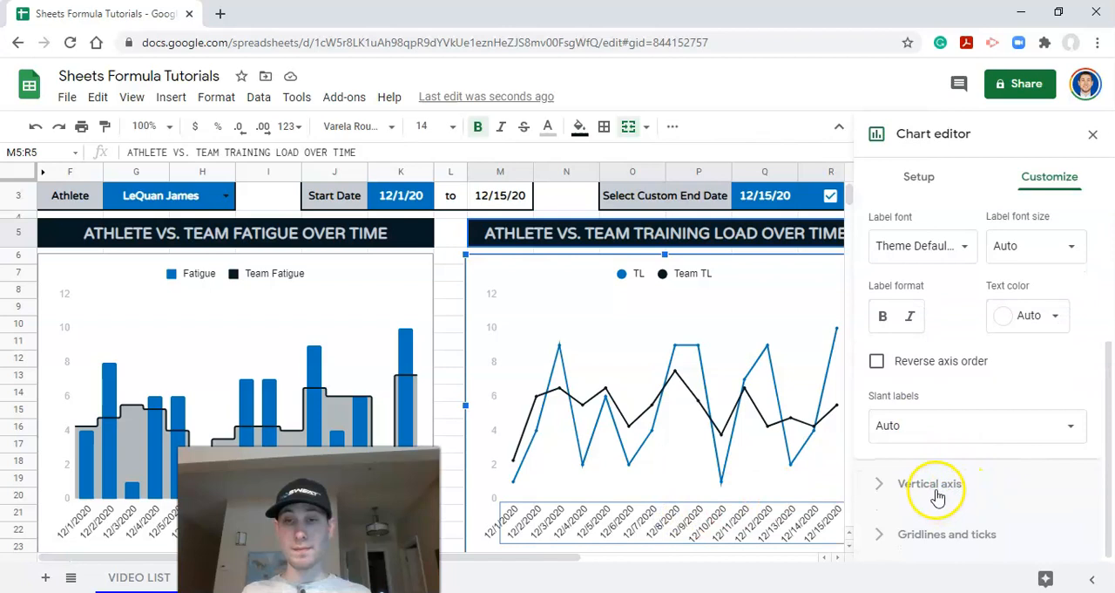
left_click(933, 527)
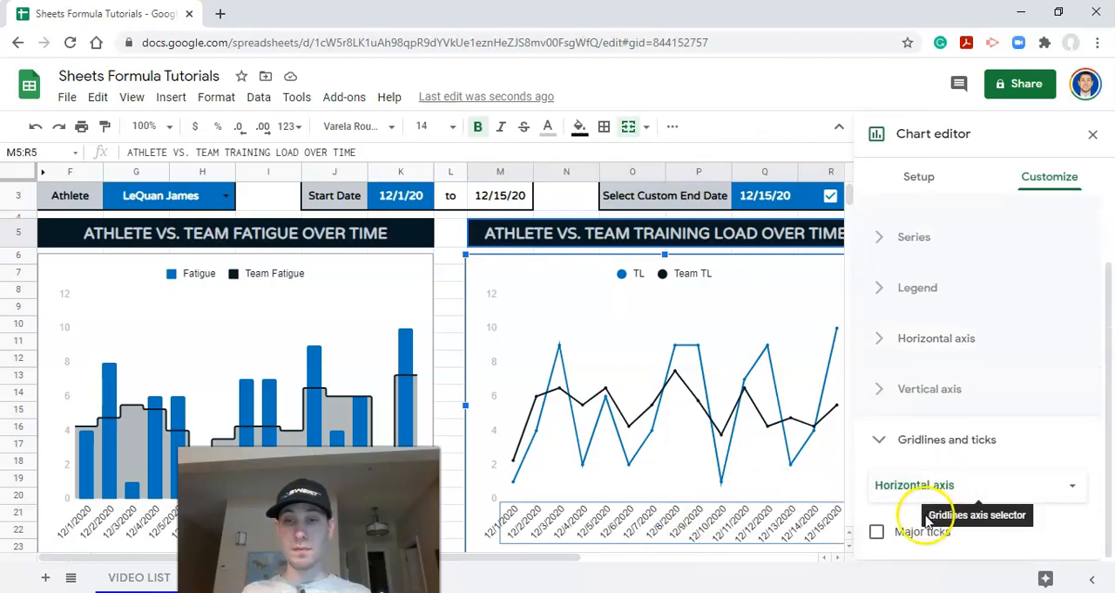
left_click(876, 531)
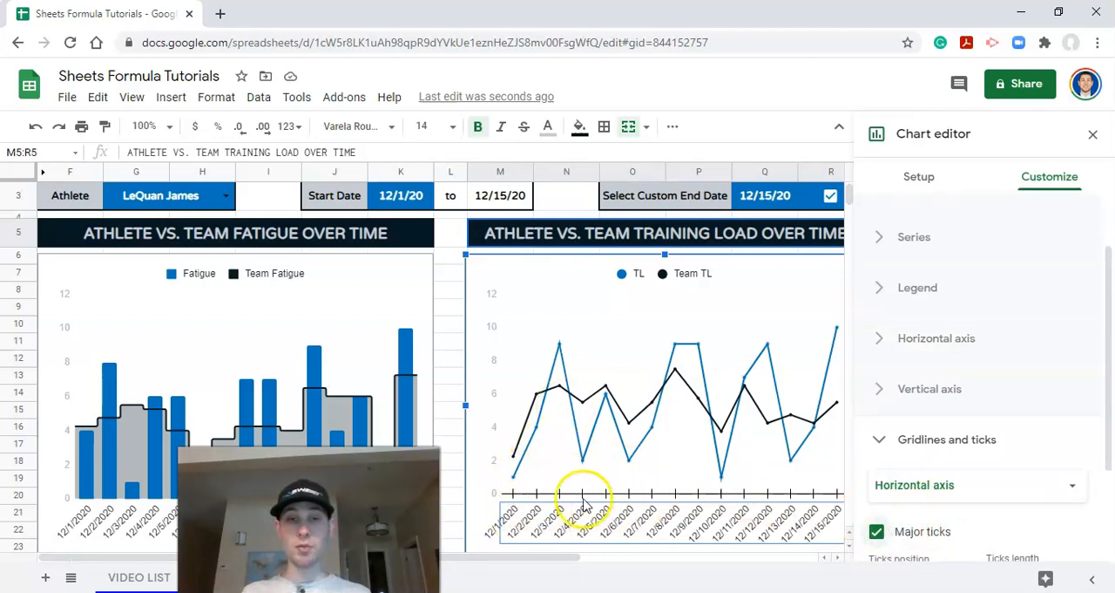
Step: Try dark gray 1 and a darker gray as the line color of the horizontal axis ticks
scroll(988, 495, "down", 2)
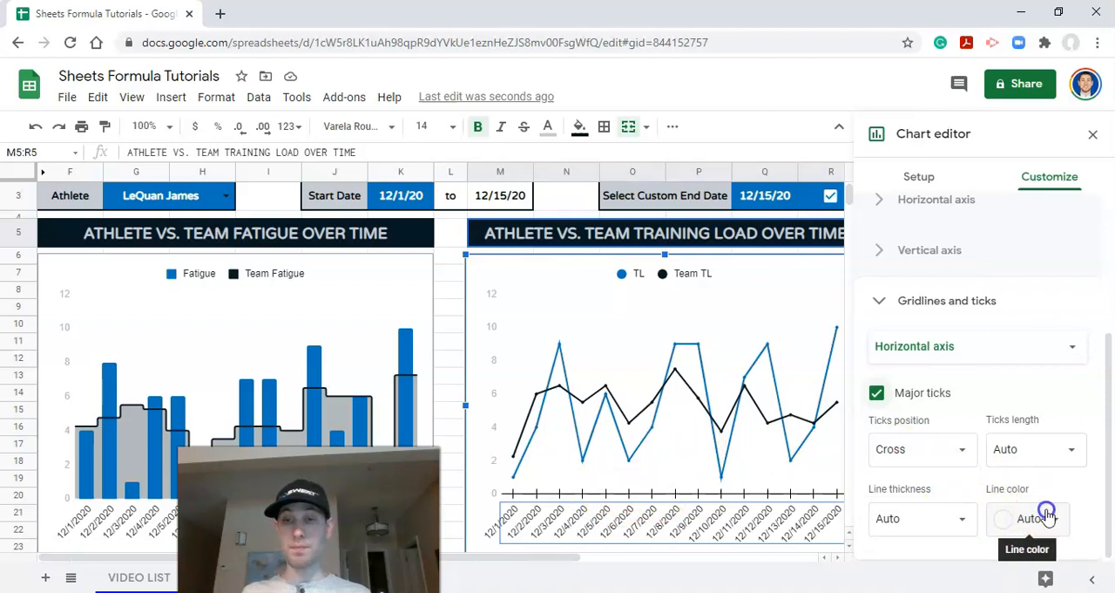
left_click(1021, 519)
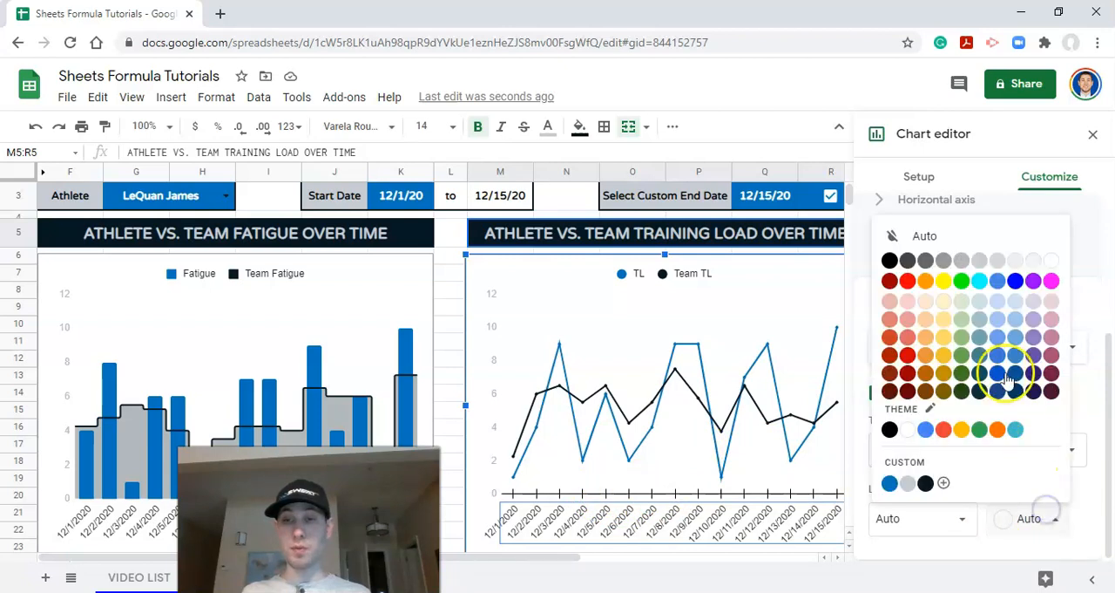
left_click(960, 263)
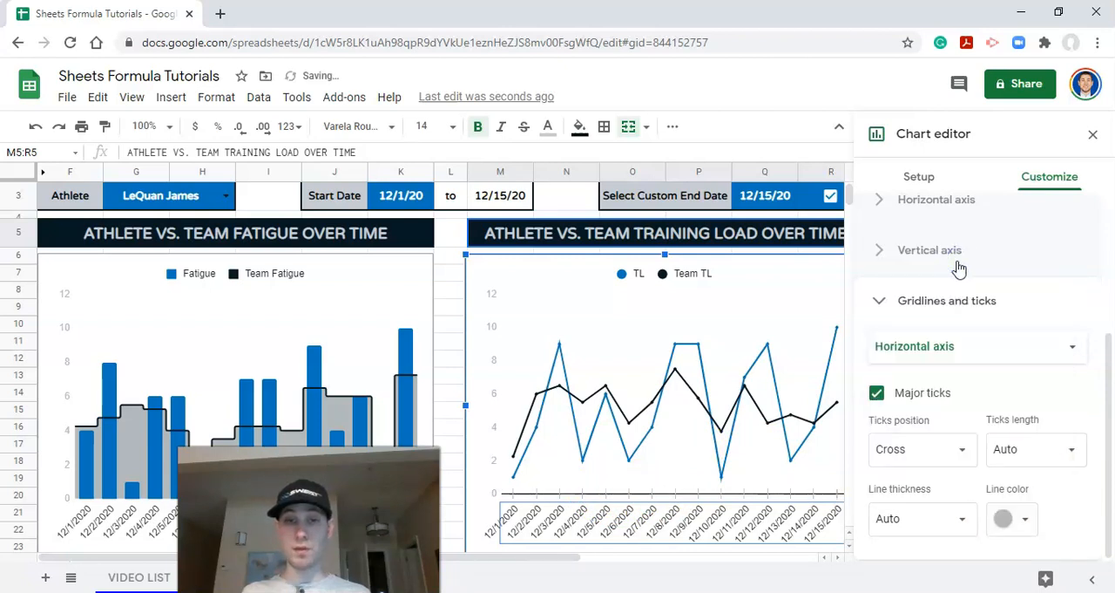
left_click(1019, 518)
left_click(875, 264)
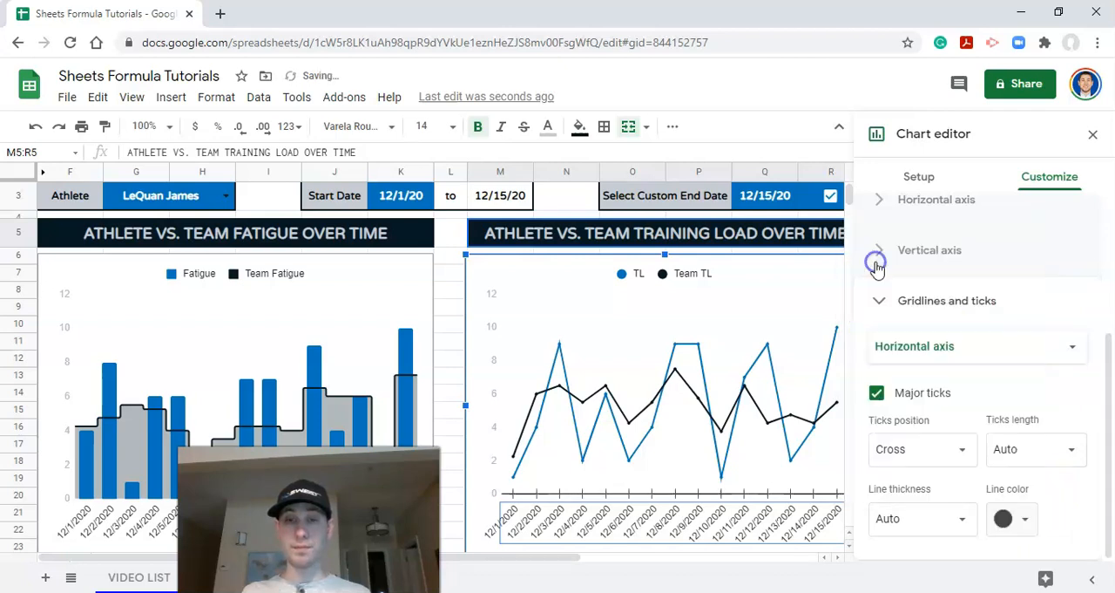
Step: Set the horizontal axis ticks to 6 px long and color them with the custom dark navy
left_click(1033, 448)
left_click(1027, 339)
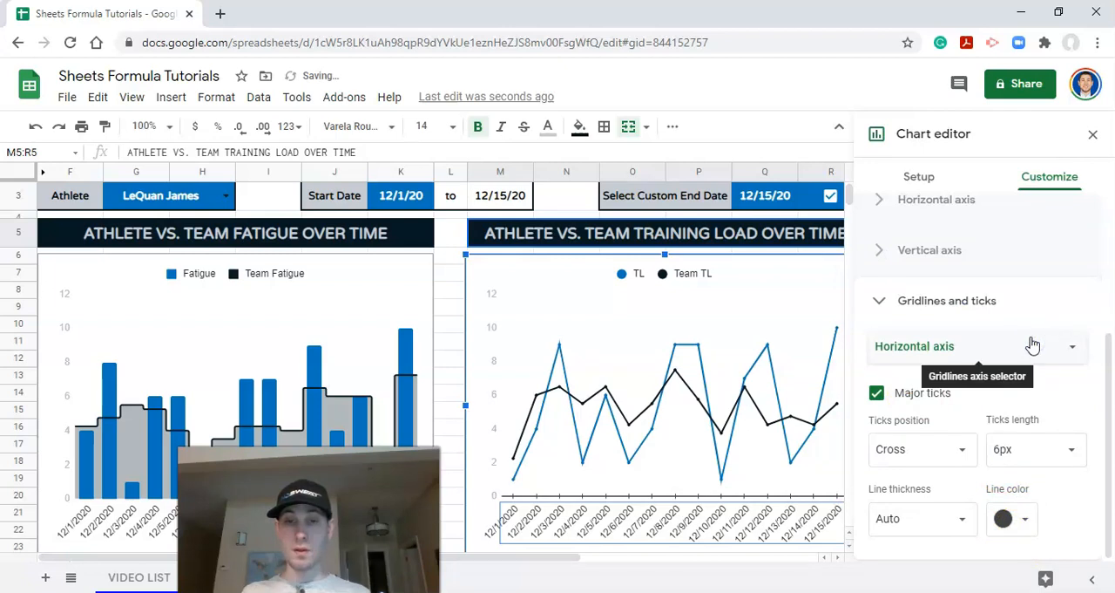
left_click(1021, 515)
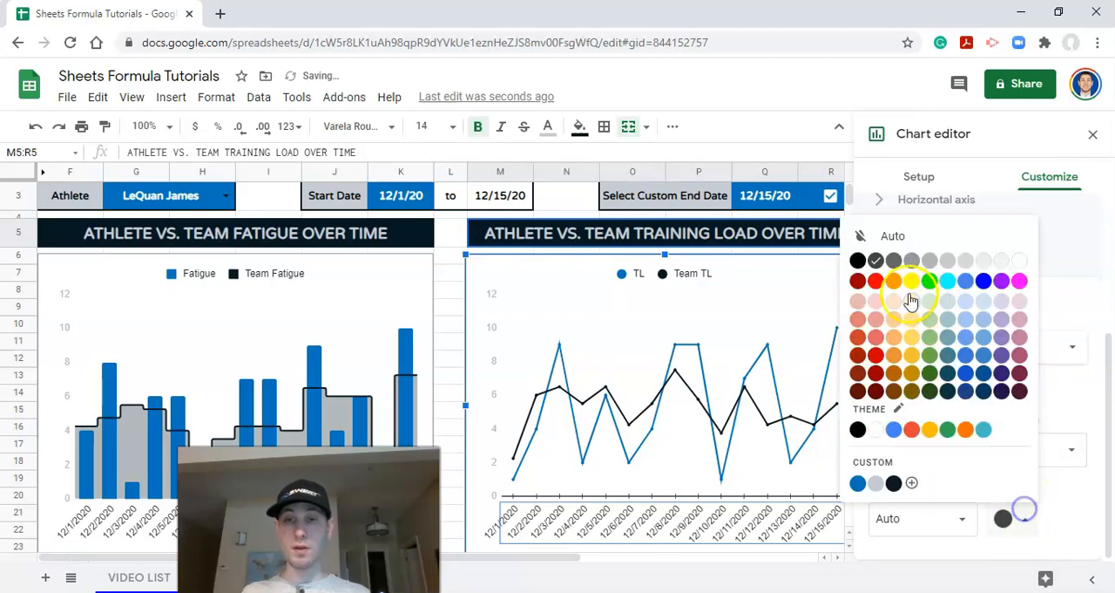
left_click(859, 262)
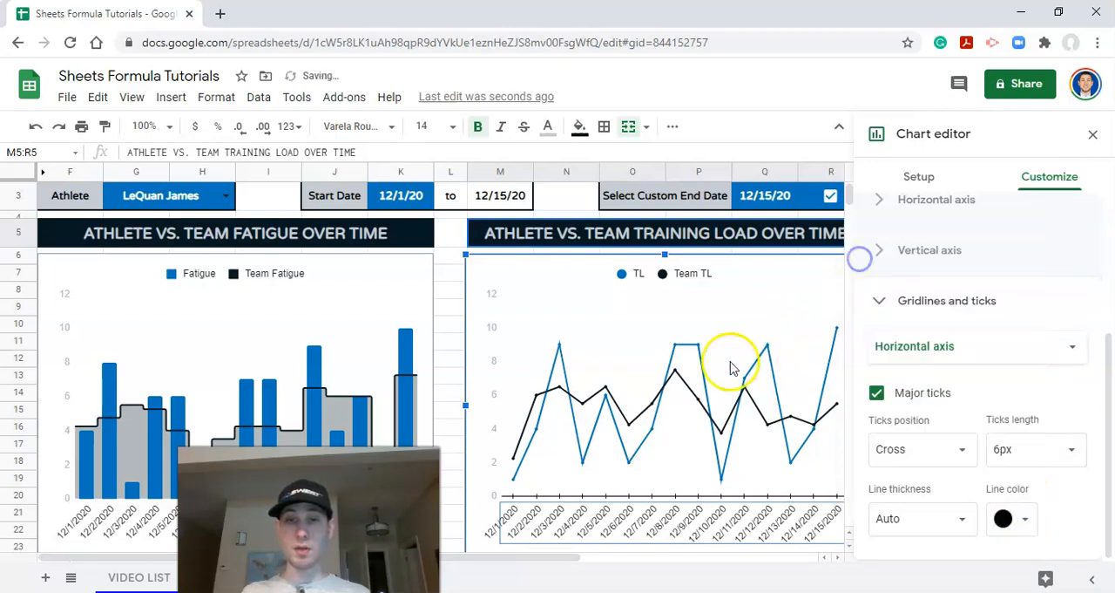
left_click(990, 518)
left_click(901, 481)
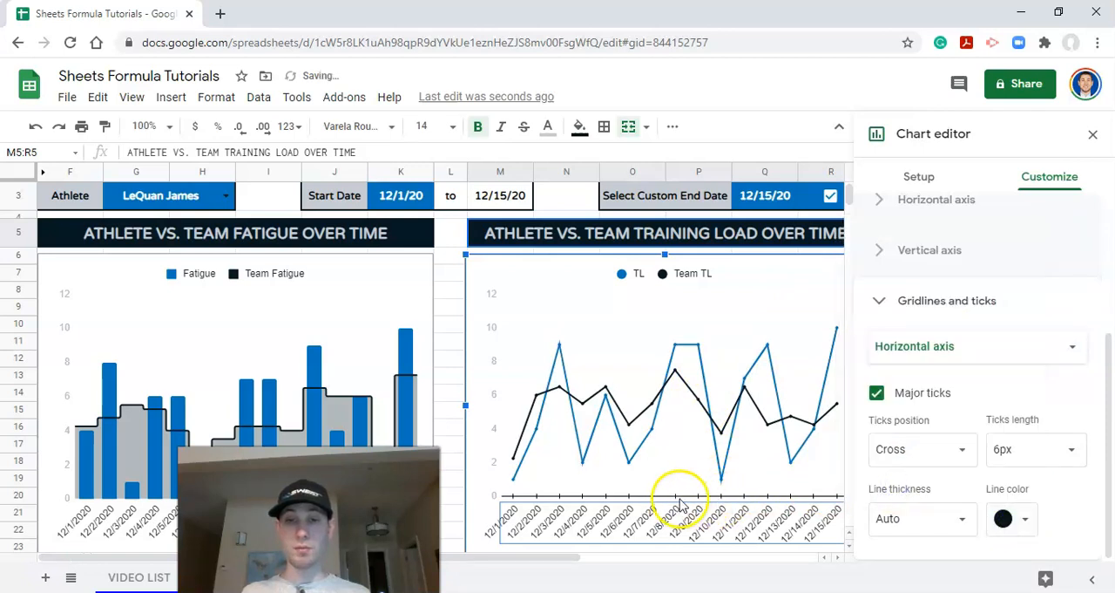
left_click(1092, 136)
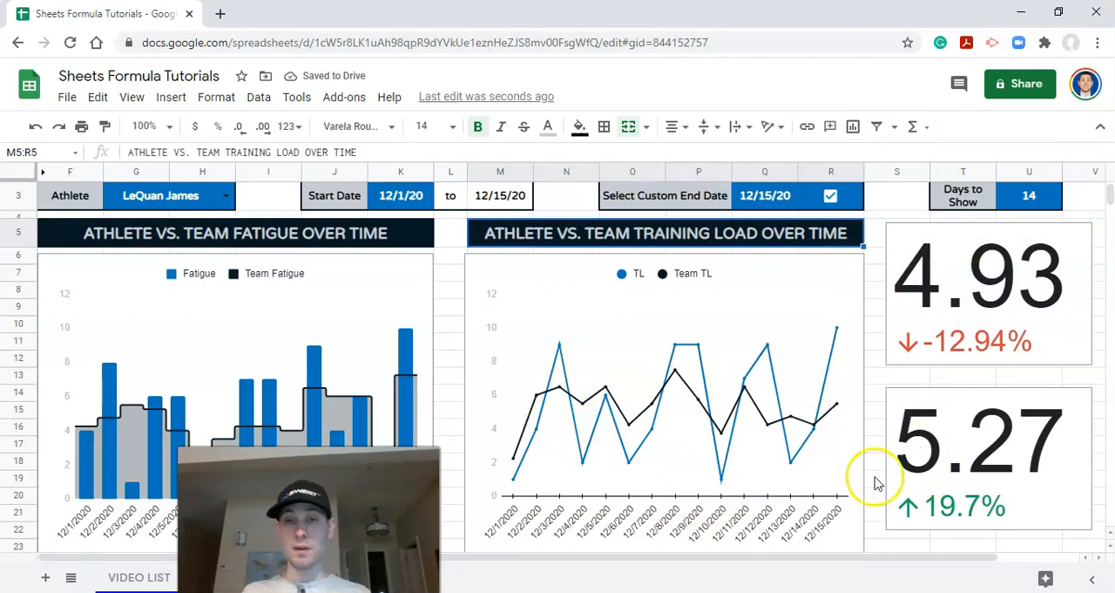
Step: Apply the Smooth chart style to the lines of the training load chart
scroll(789, 364, "up", 1)
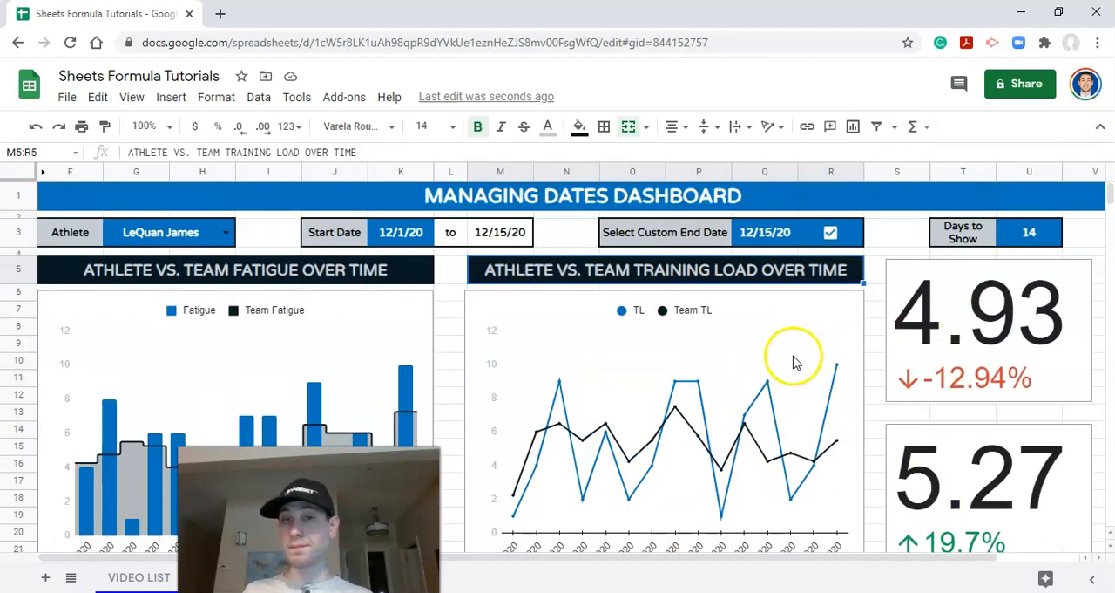
left_click(842, 305)
left_click(852, 272)
left_click(822, 288)
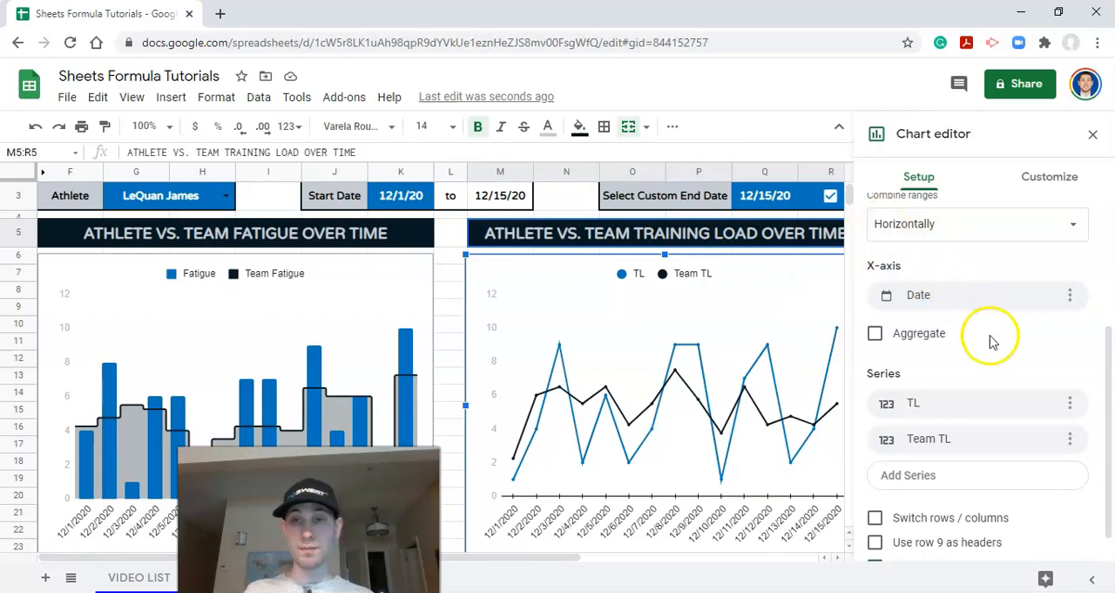
scroll(985, 368, "down", 1)
scroll(985, 368, "up", 3)
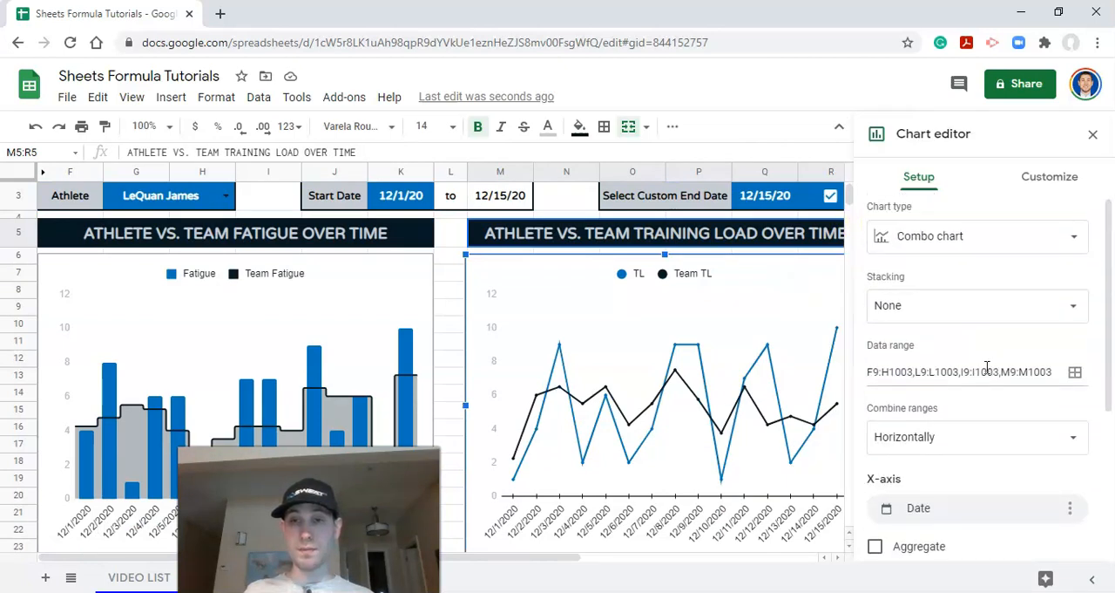
left_click(1033, 175)
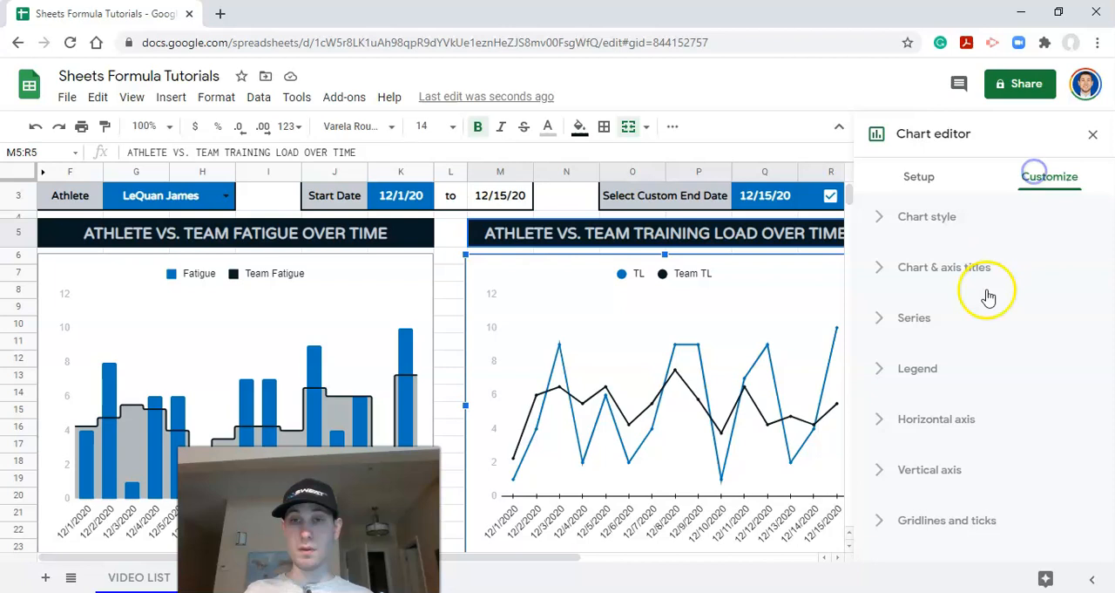
left_click(954, 229)
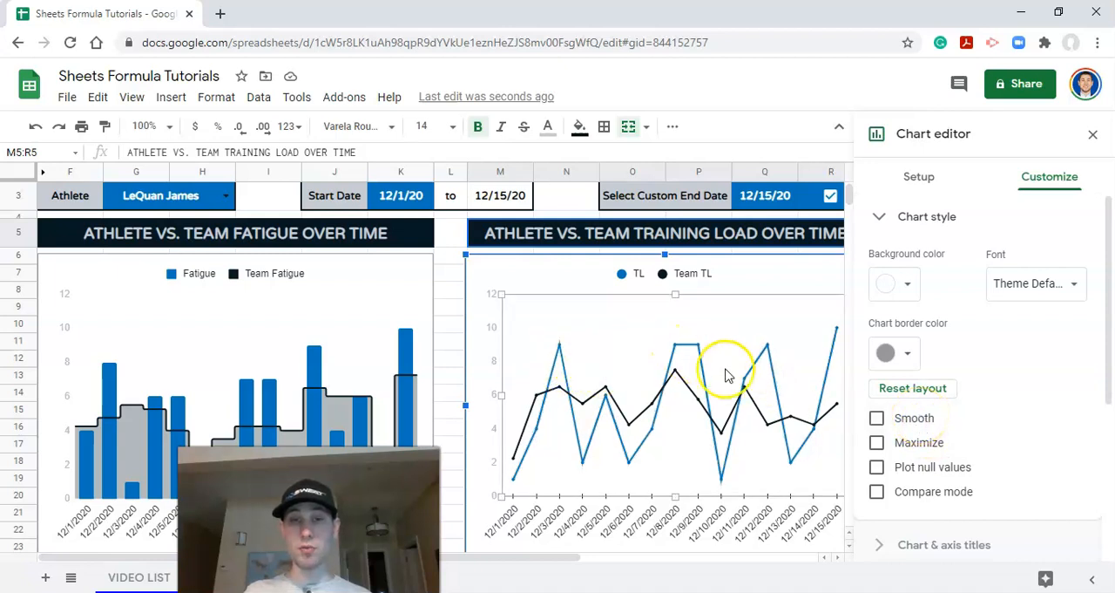
left_click(898, 421)
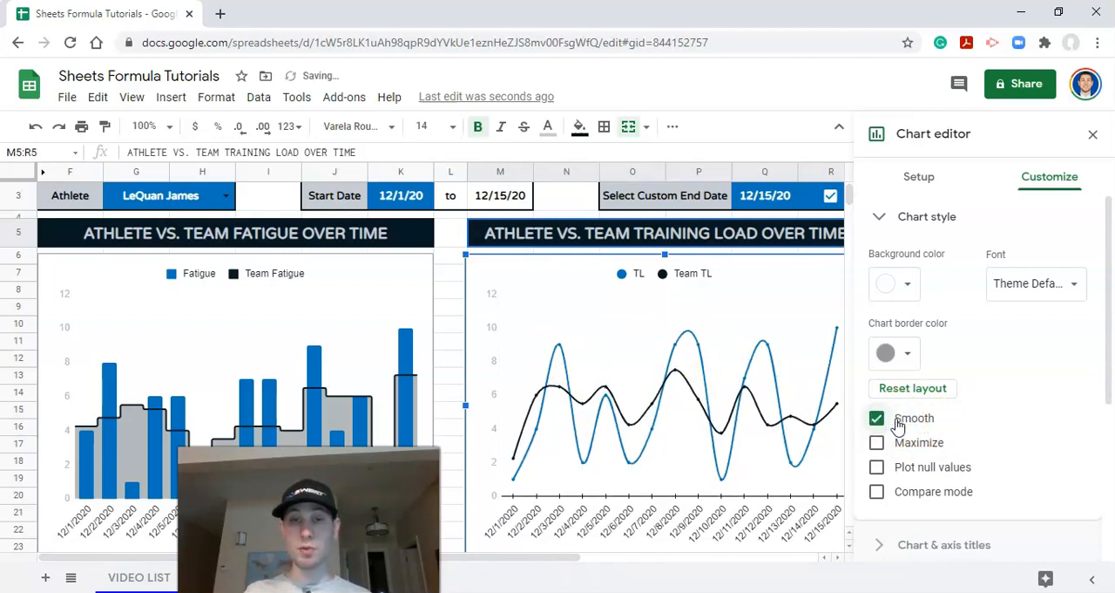
left_click(1092, 136)
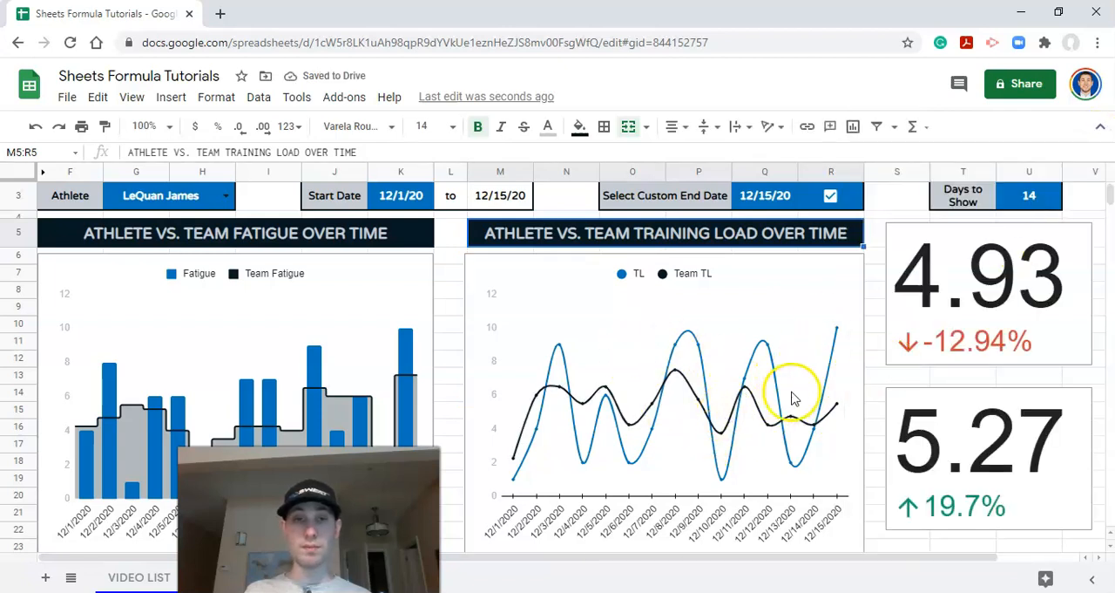
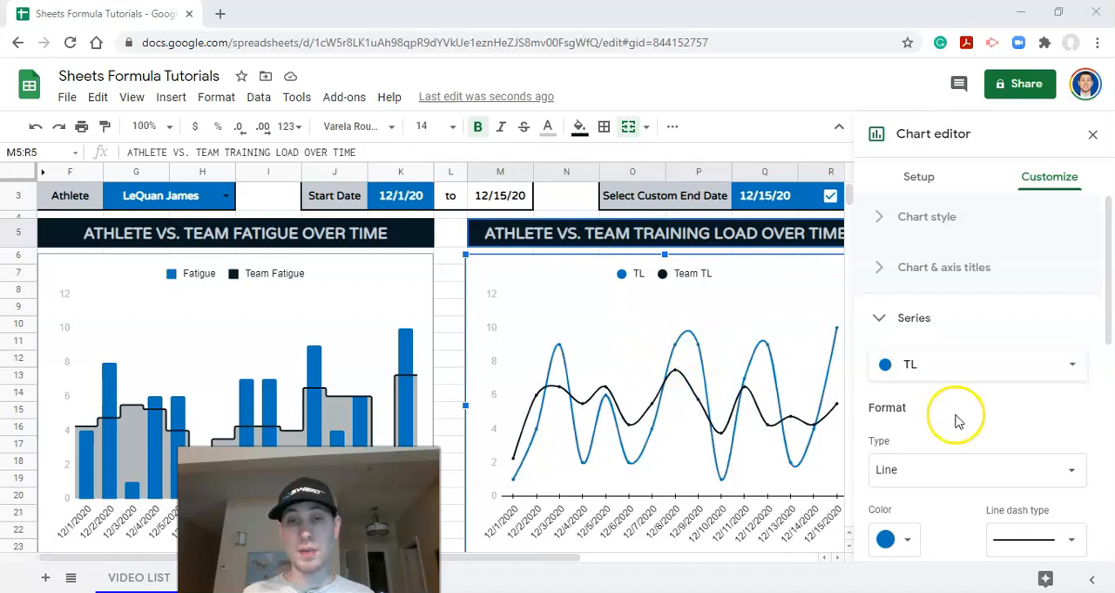
Step: Show the TL series as columns and set the Team TL line's point size to 7px in the training load chart
left_click(933, 467)
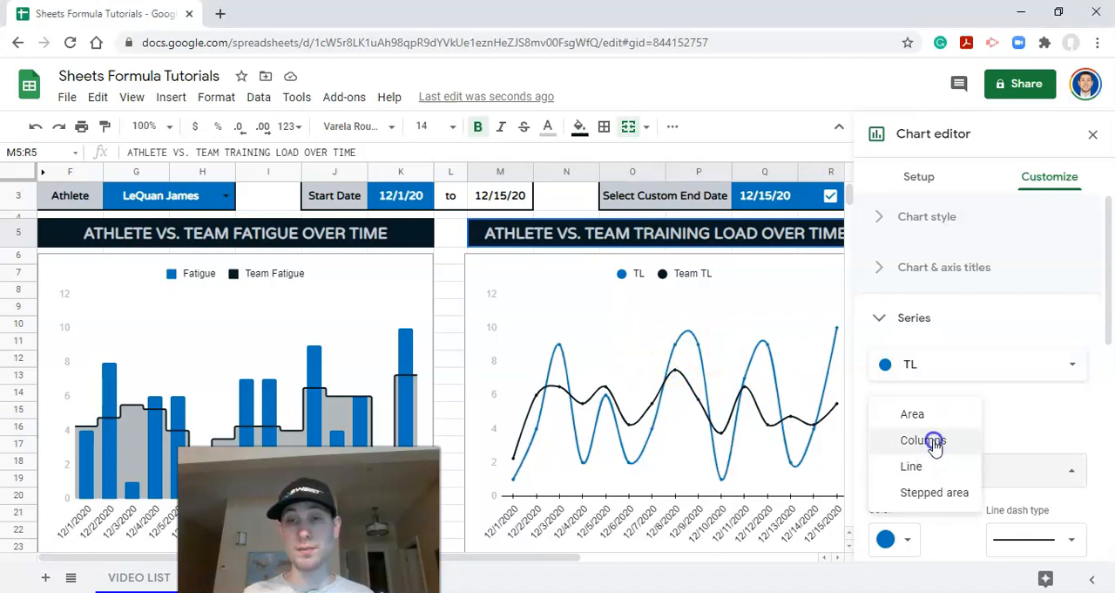
left_click(934, 441)
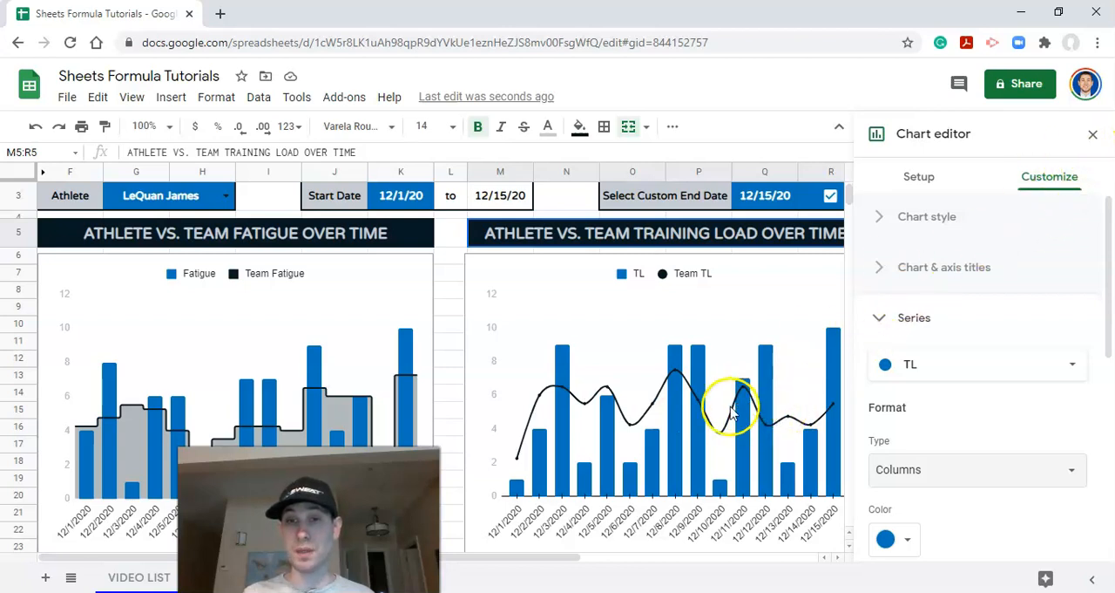
left_click(676, 373)
left_click(675, 374)
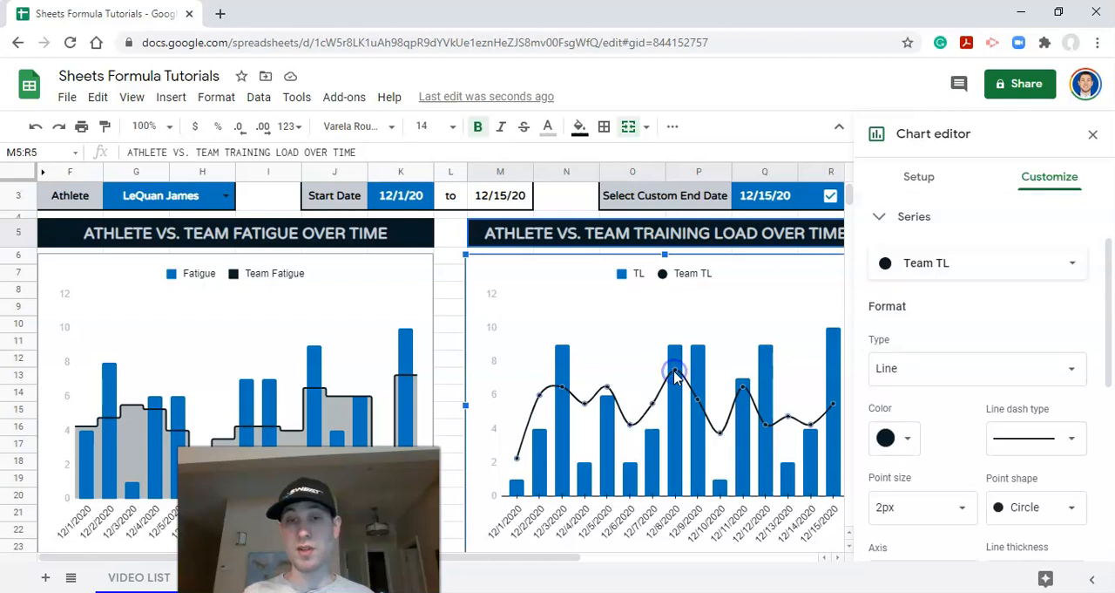
left_click(919, 510)
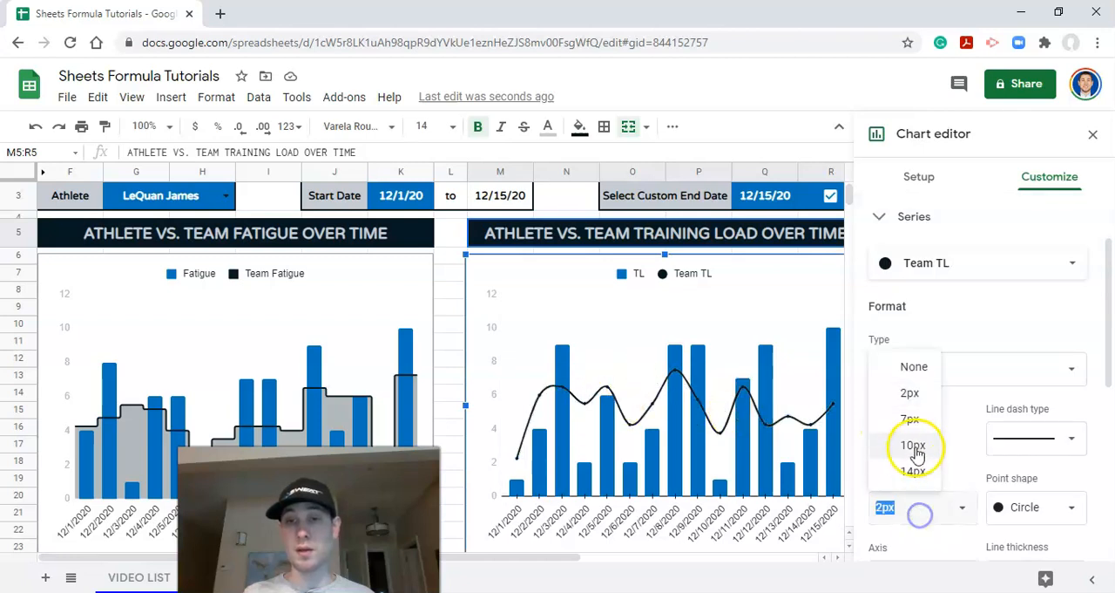
left_click(911, 420)
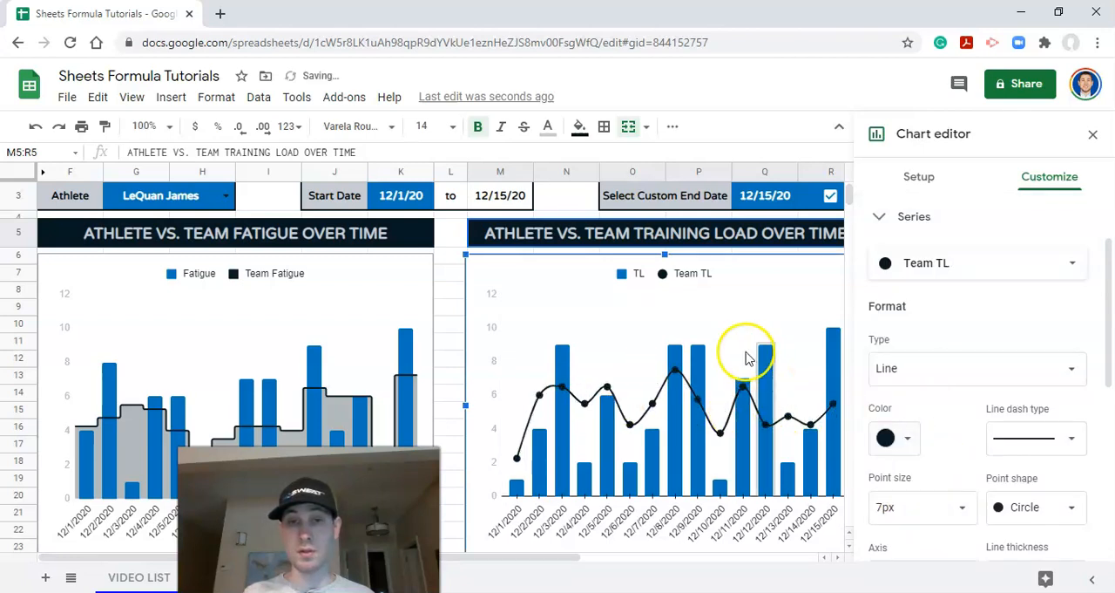
left_click(1093, 132)
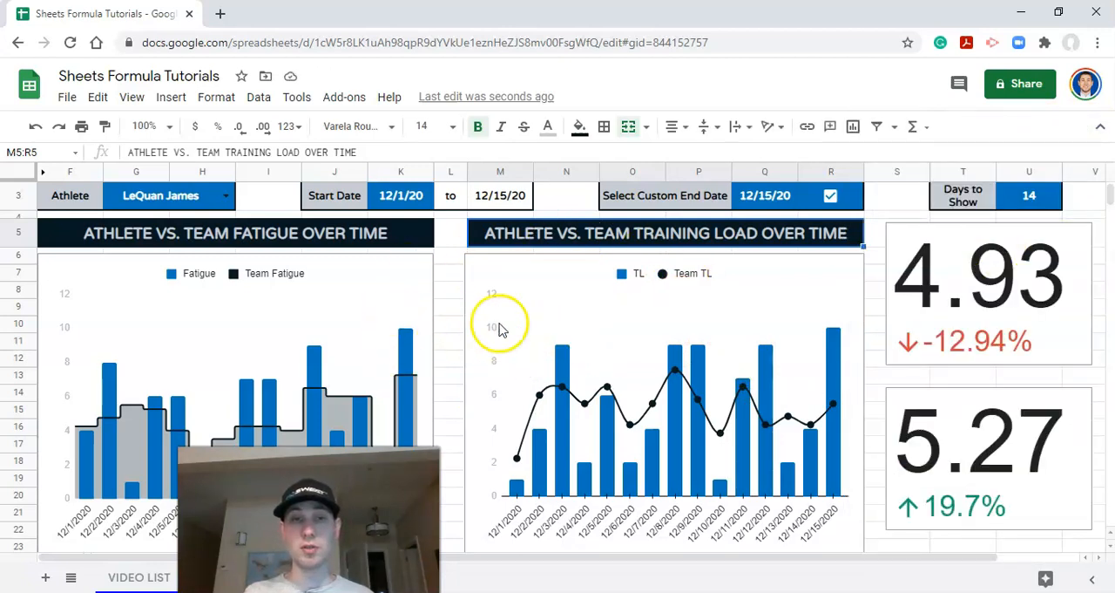
Step: Set the chart border color of the fatigue chart to None
left_click(405, 297)
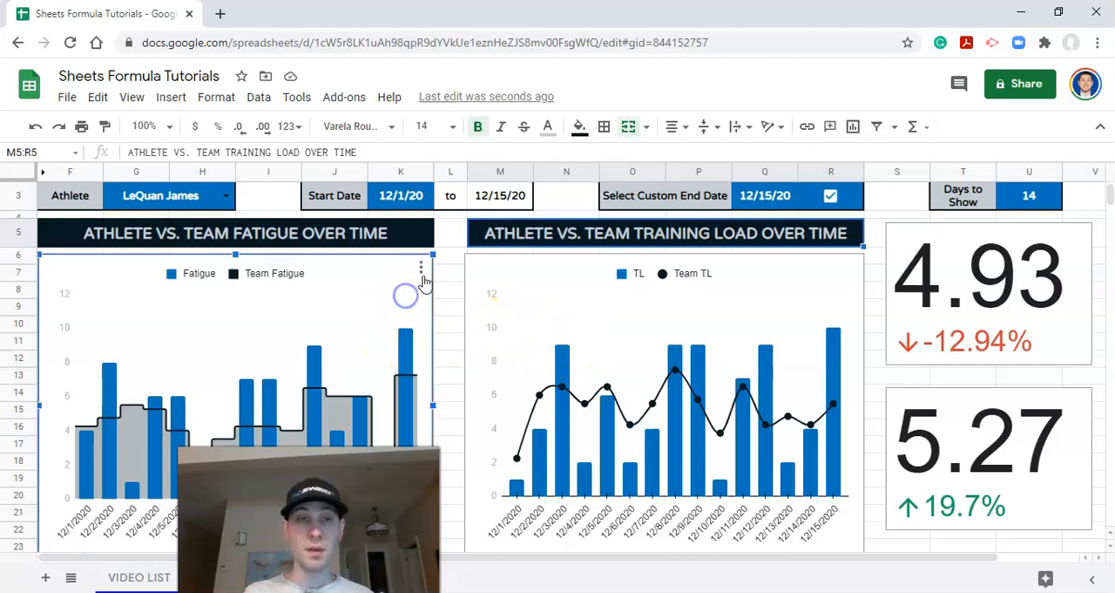
left_click(422, 270)
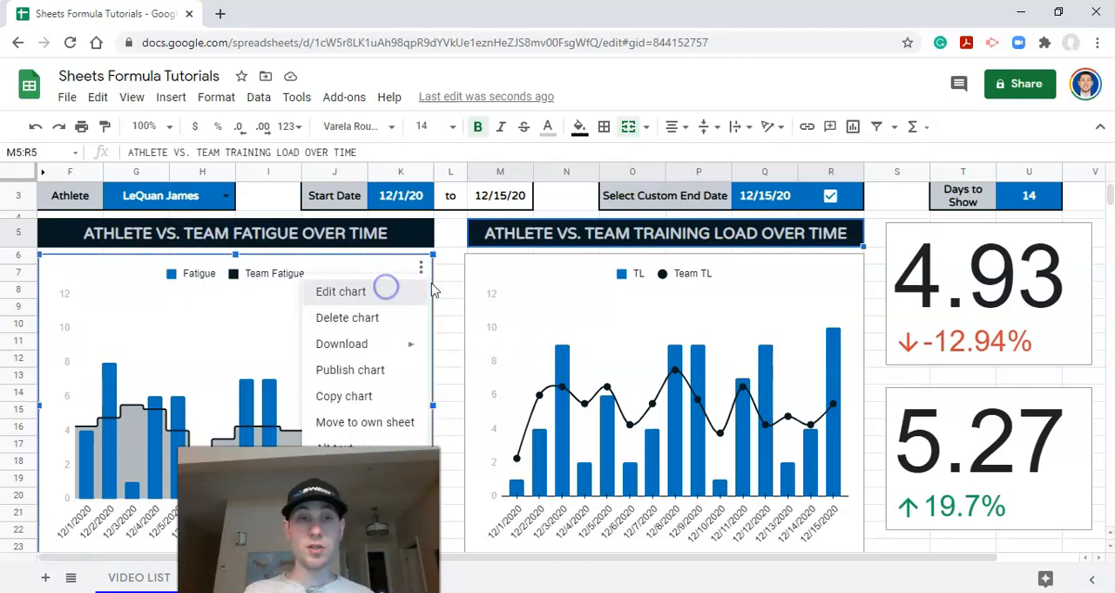
left_click(386, 291)
left_click(1048, 177)
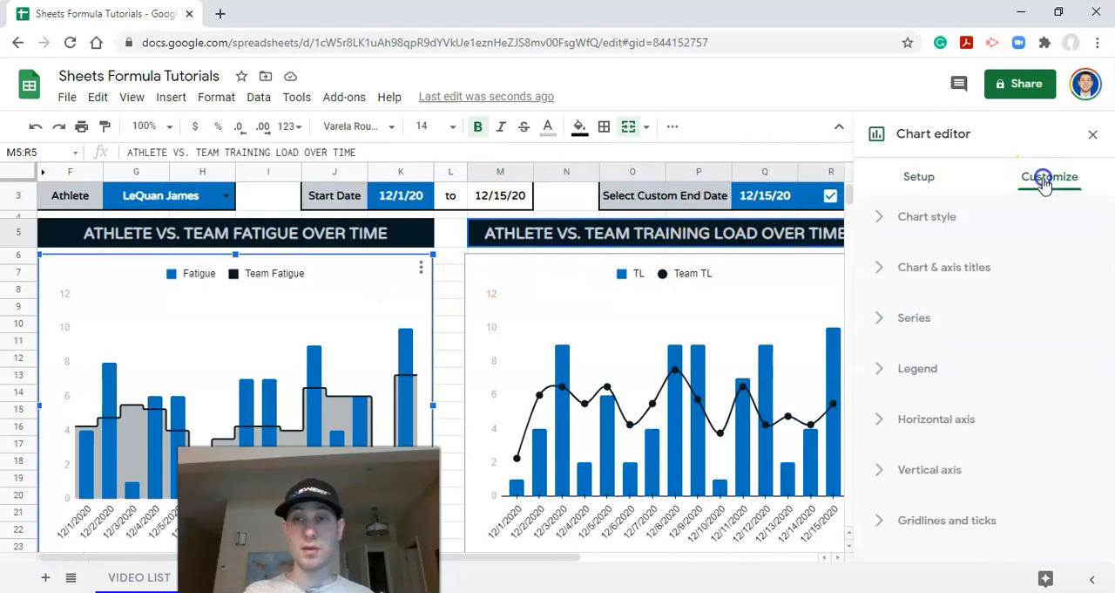
left_click(934, 219)
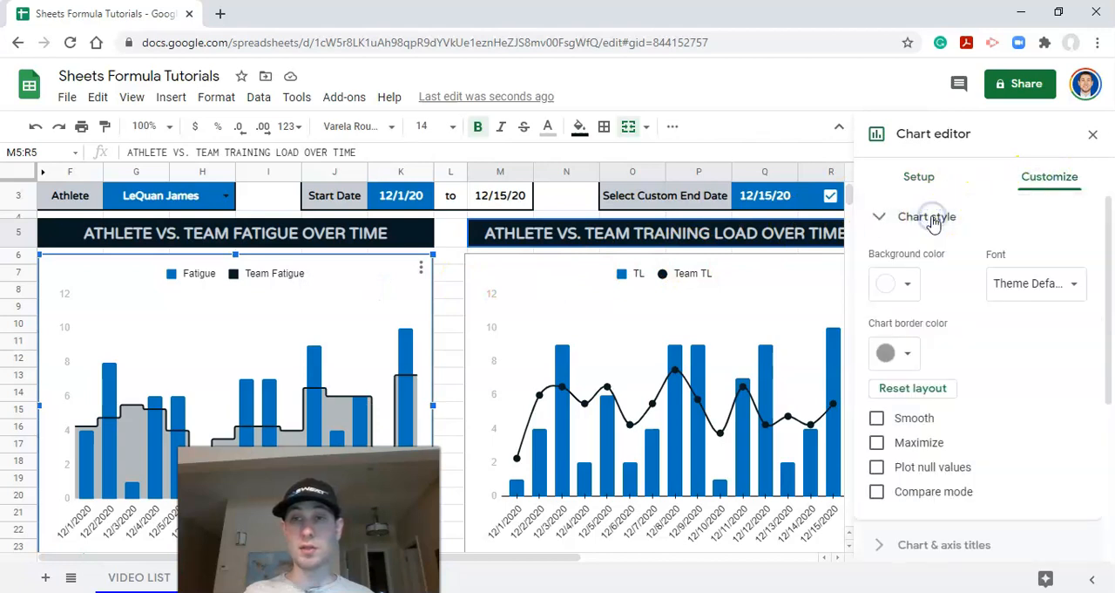
left_click(899, 353)
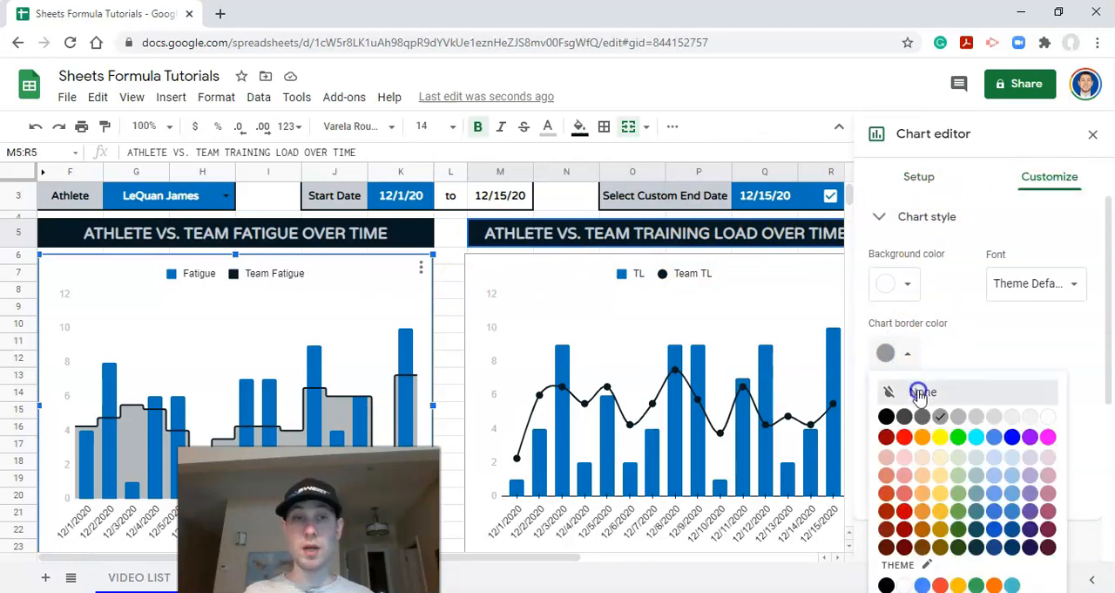
left_click(919, 394)
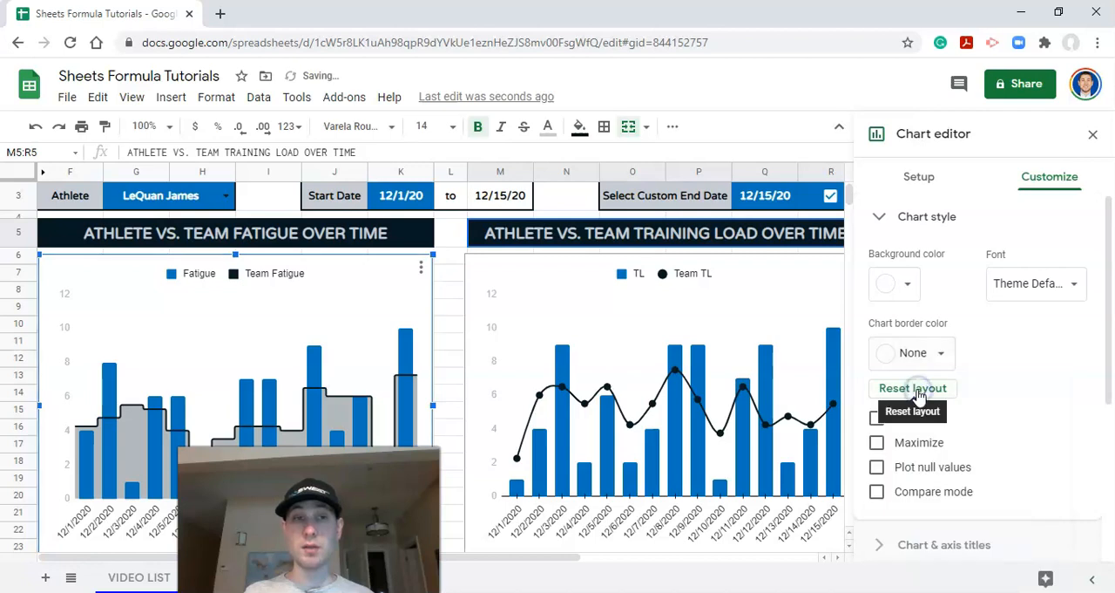
left_click(1096, 135)
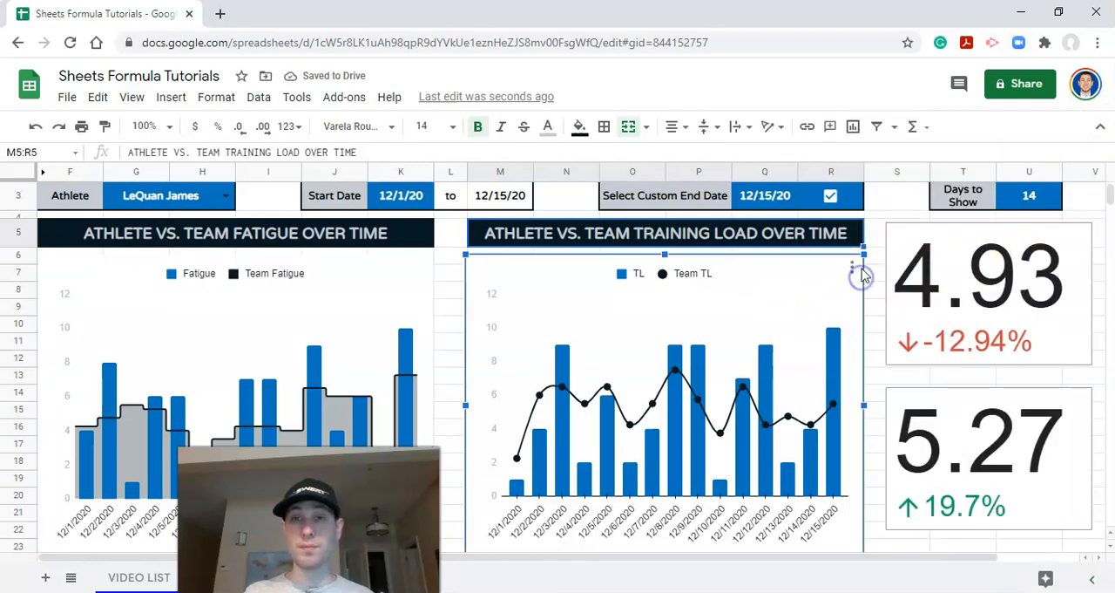
Step: Set the chart border color of the training load chart to None
left_click(854, 269)
left_click(839, 293)
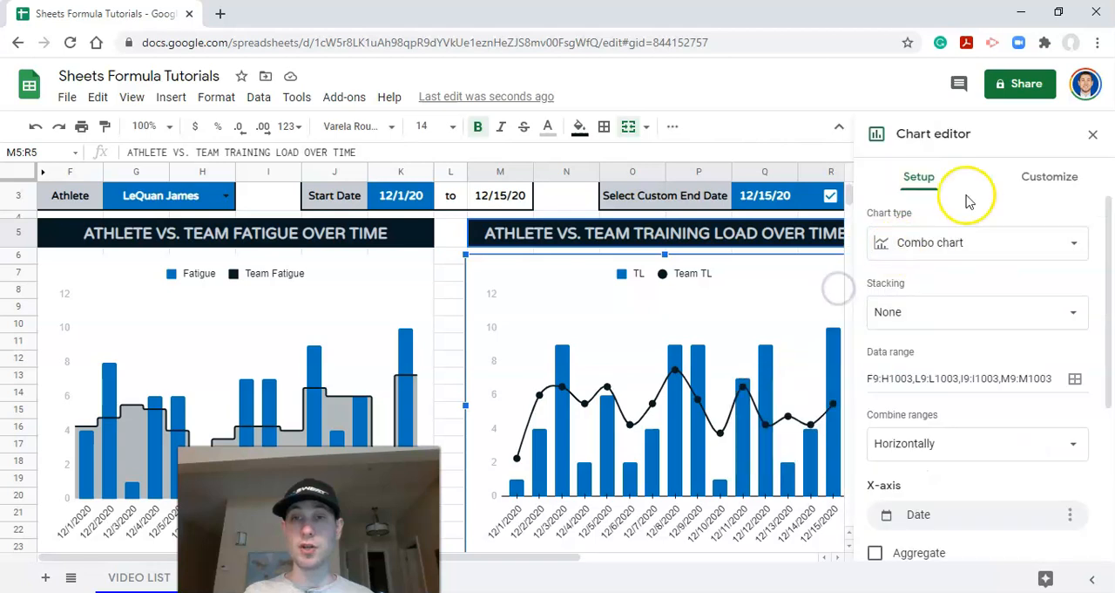
left_click(1037, 179)
left_click(929, 218)
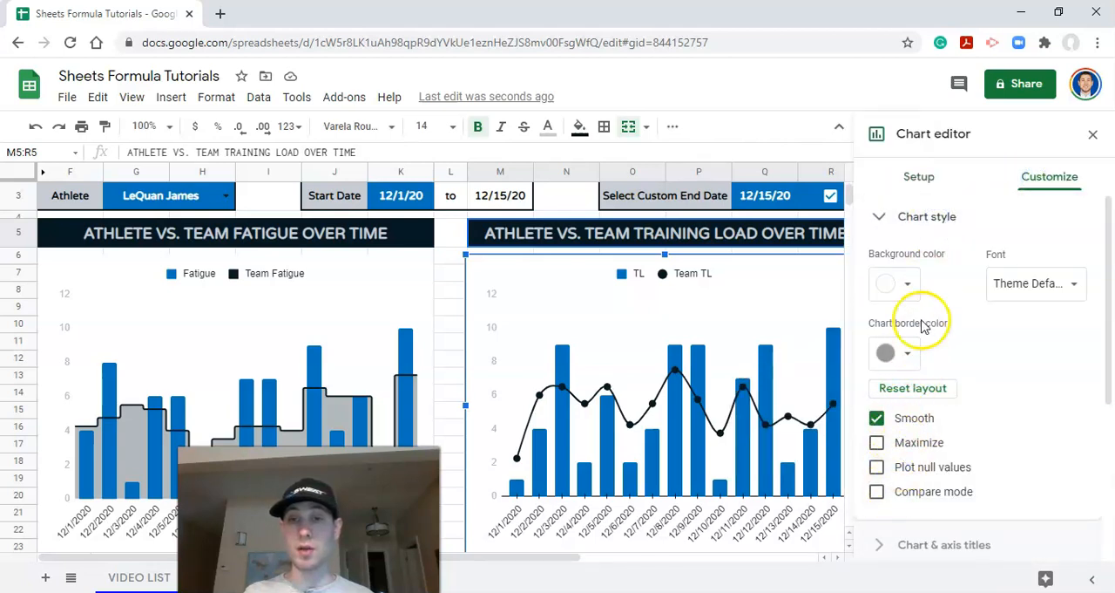
left_click(906, 352)
left_click(922, 393)
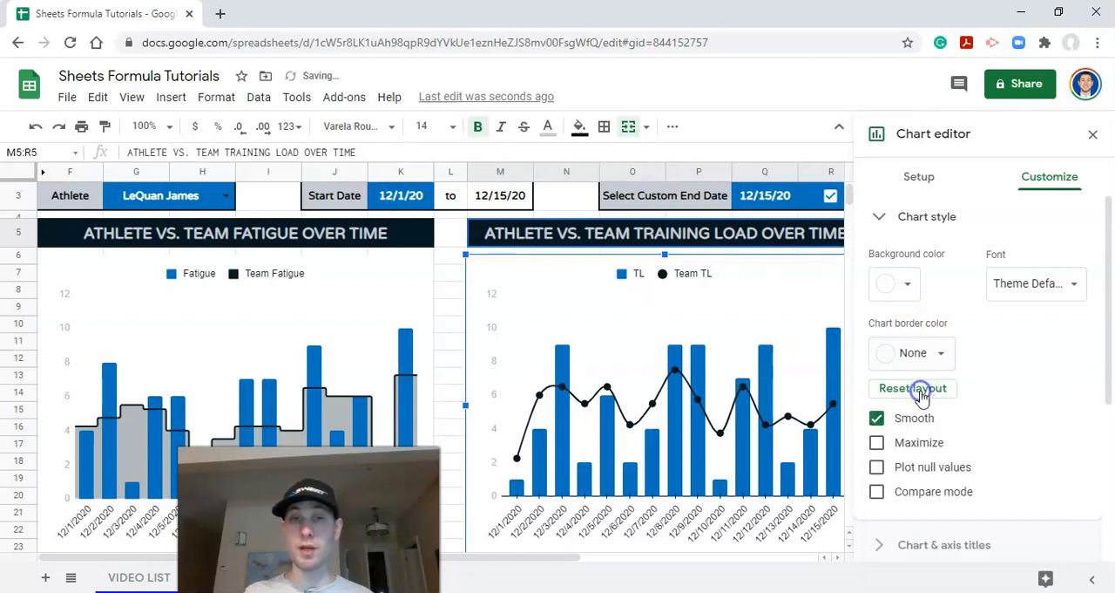
left_click(1093, 135)
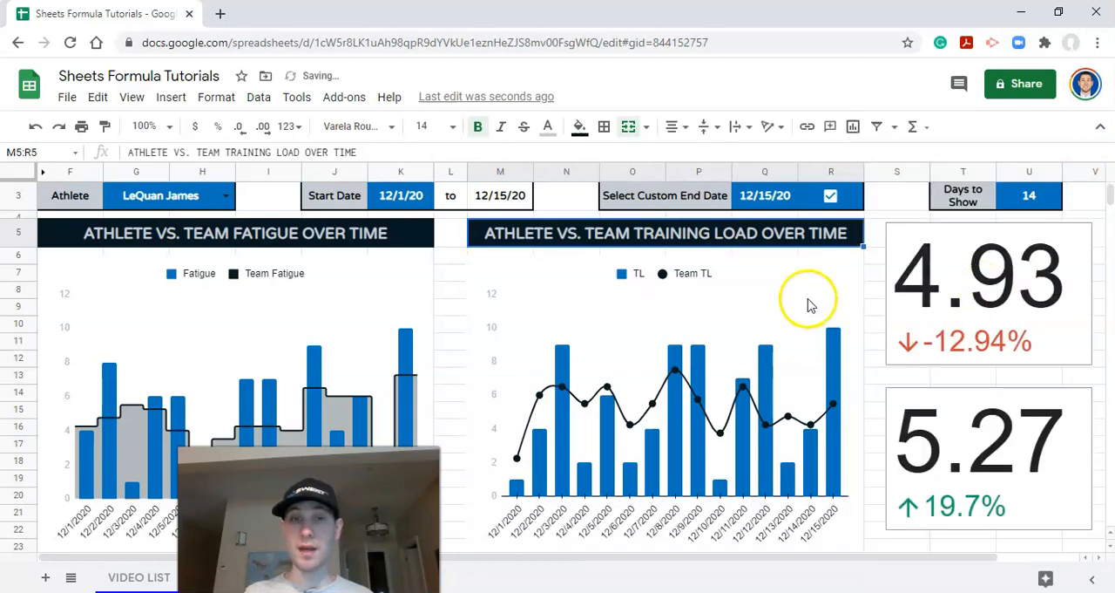
Step: Check the data range, key value and baseline value behind the upper scorecard chart
scroll(774, 253, "up", 1)
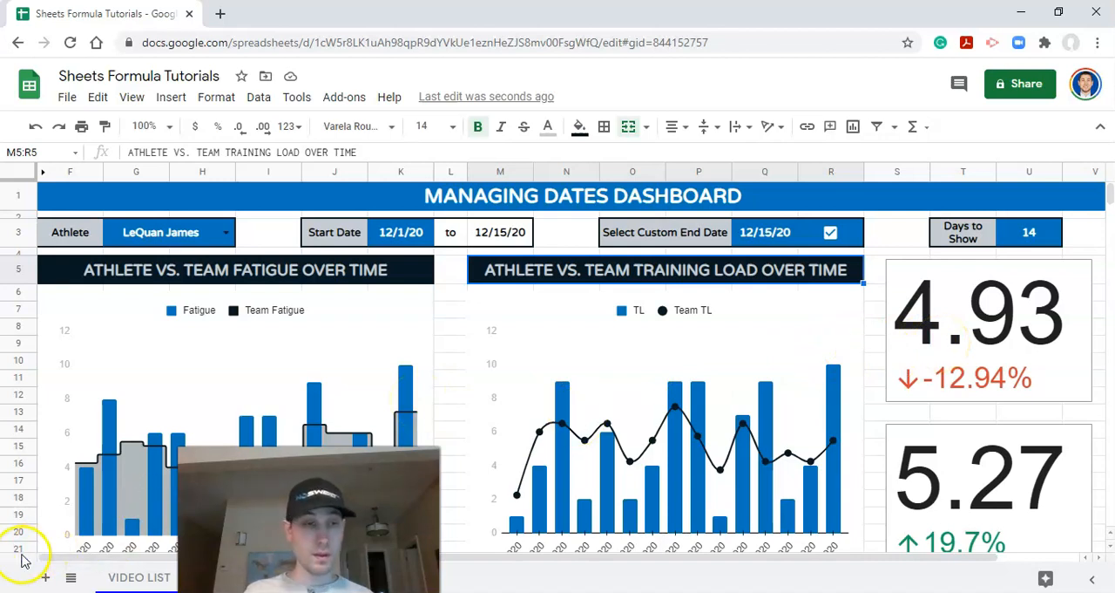
left_click(922, 317)
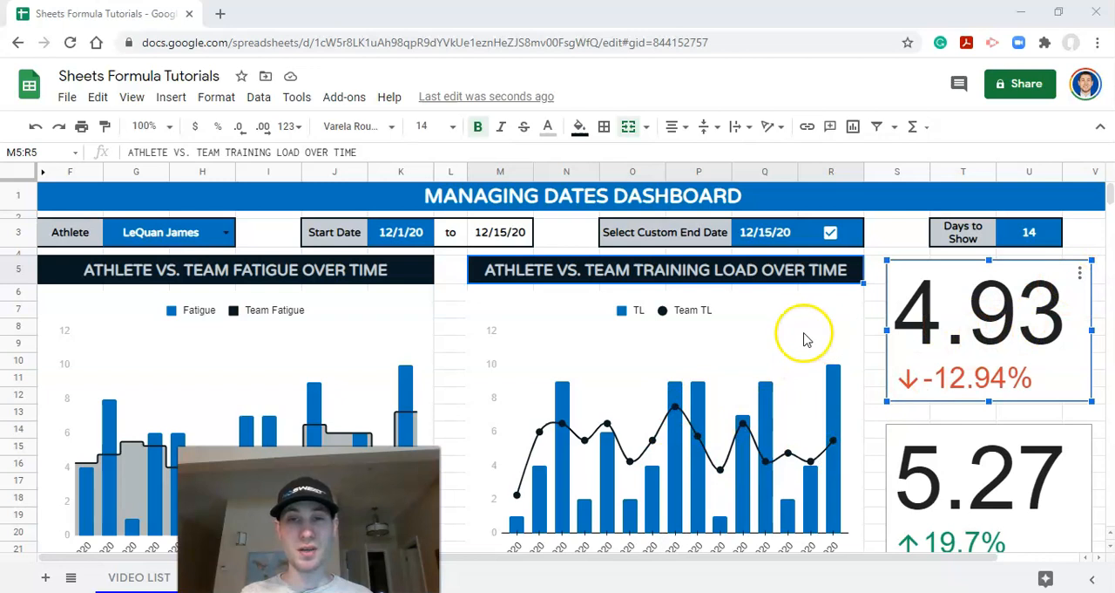
left_click(1081, 273)
left_click(991, 300)
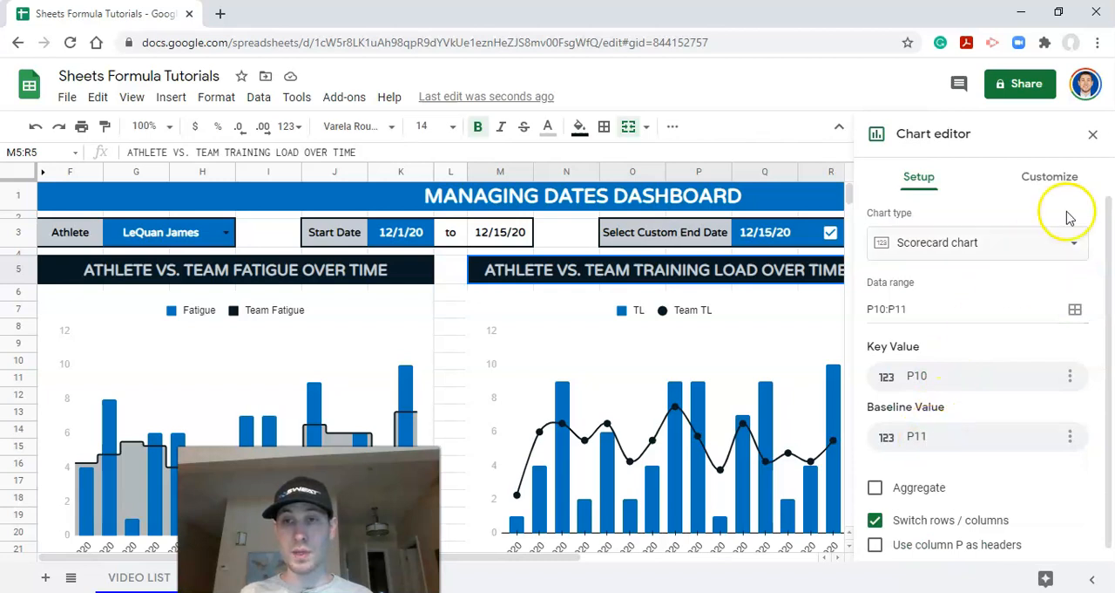
left_click(1090, 142)
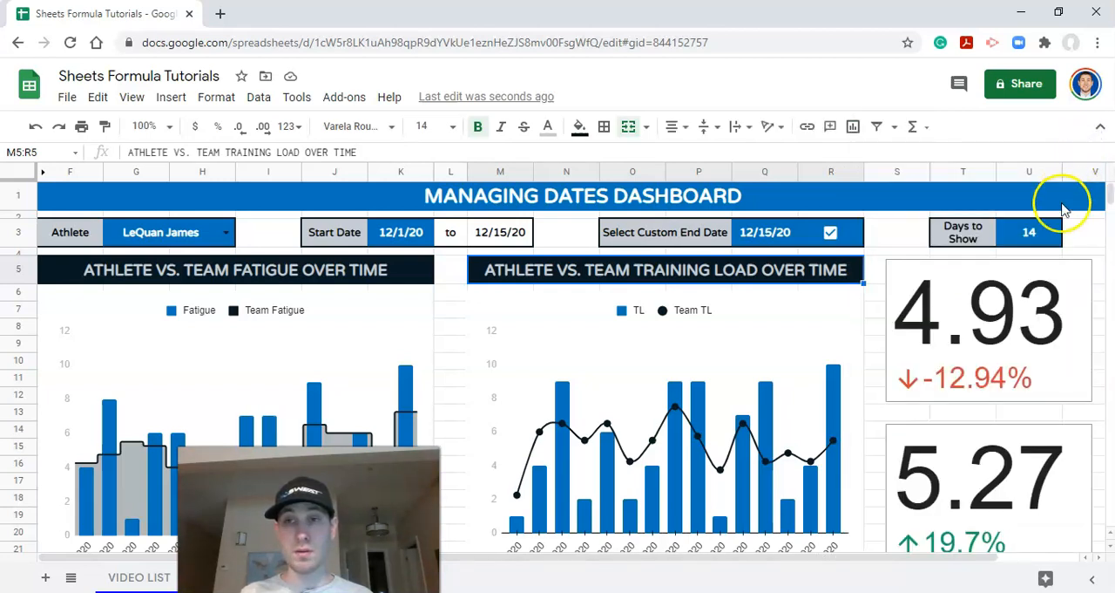
Step: Move the training load chart down to uncover the cells beneath its title
left_click(683, 321)
scroll(682, 321, "down", 1)
left_click_drag(691, 266, 695, 394)
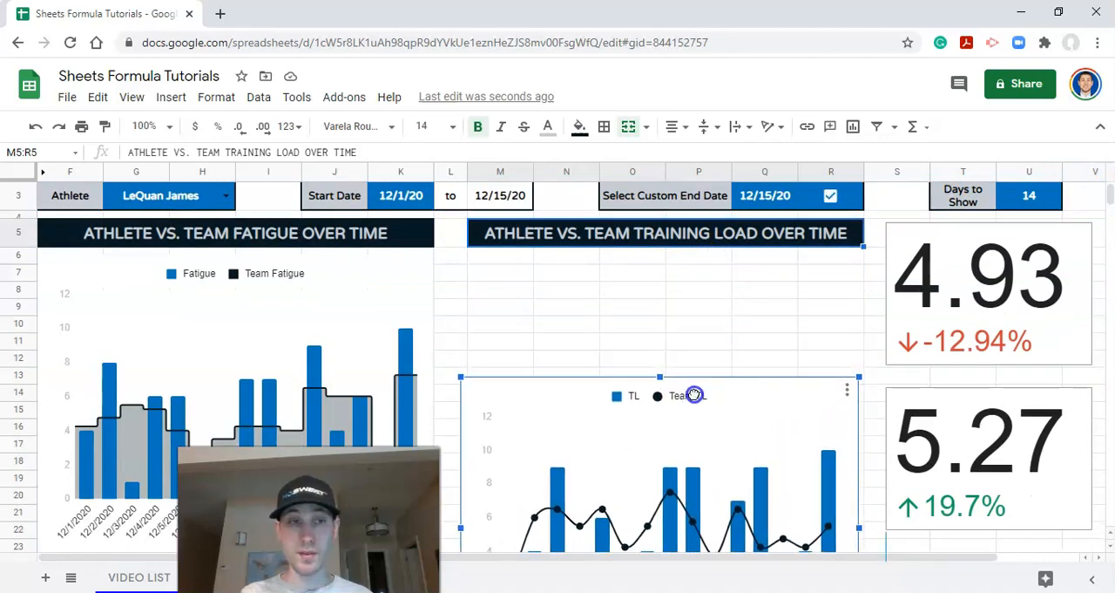
scroll(578, 345, "down", 3)
scroll(572, 338, "up", 2)
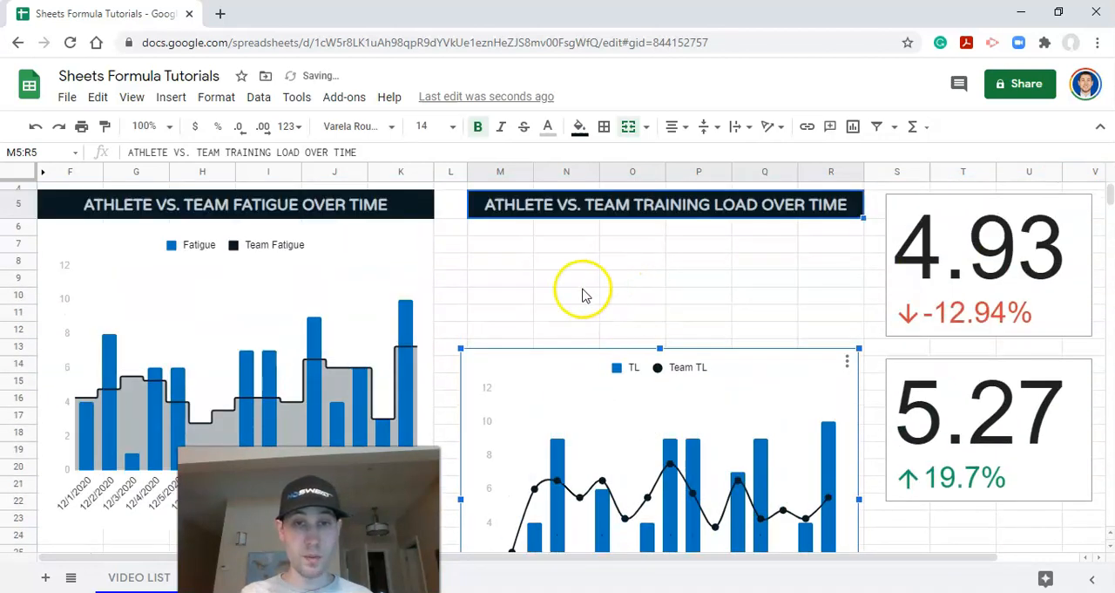
Step: Set the text color of cells O10:Q12 to black to reveal the scorecard's source data
left_click(684, 296)
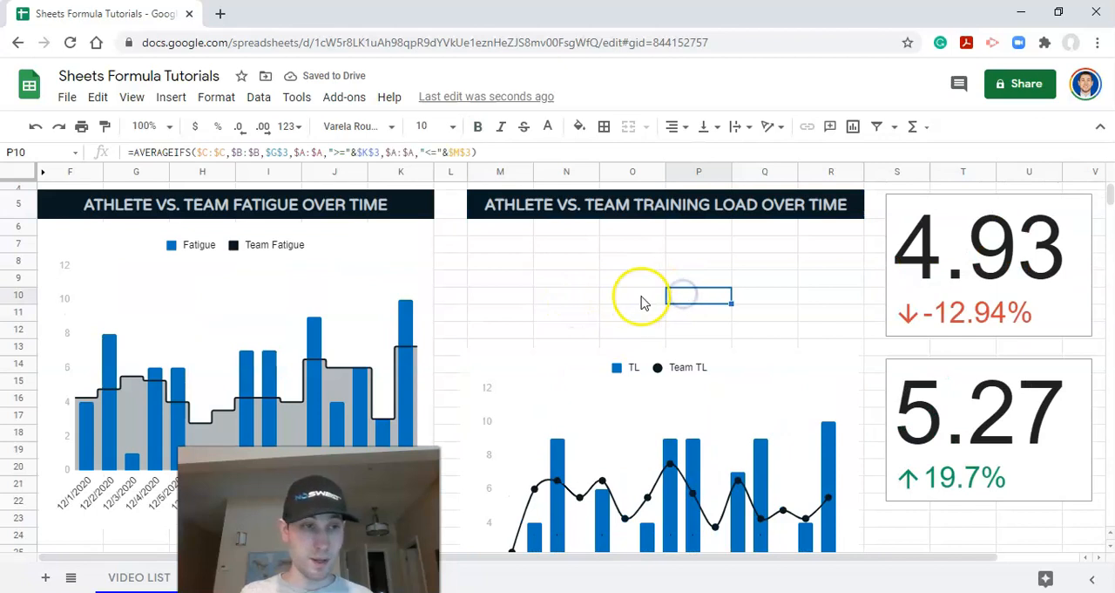
left_click_drag(640, 300, 777, 331)
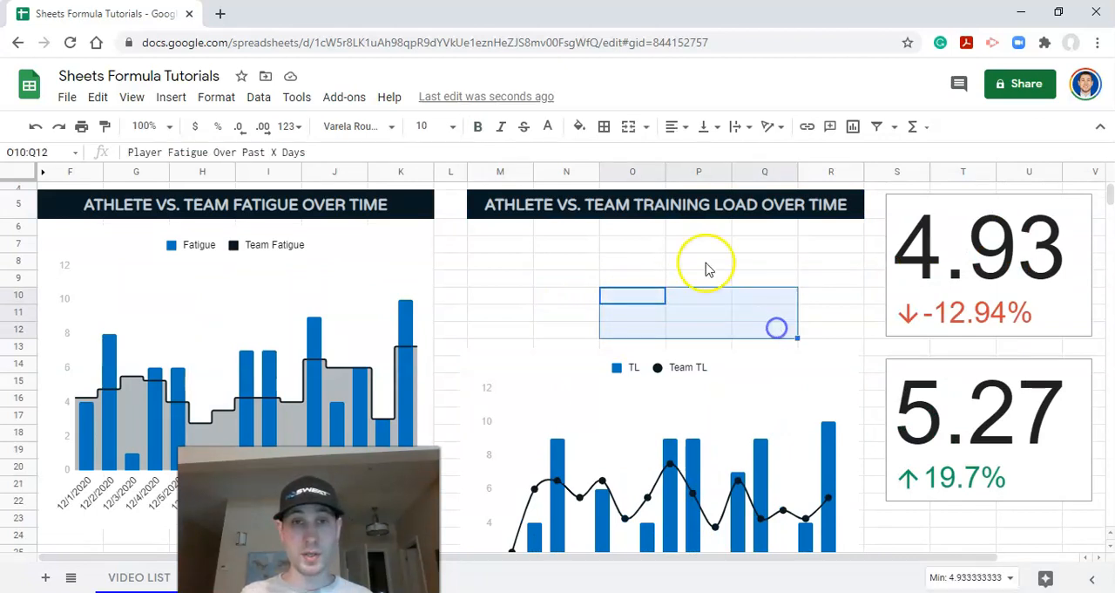
left_click(549, 126)
left_click(556, 185)
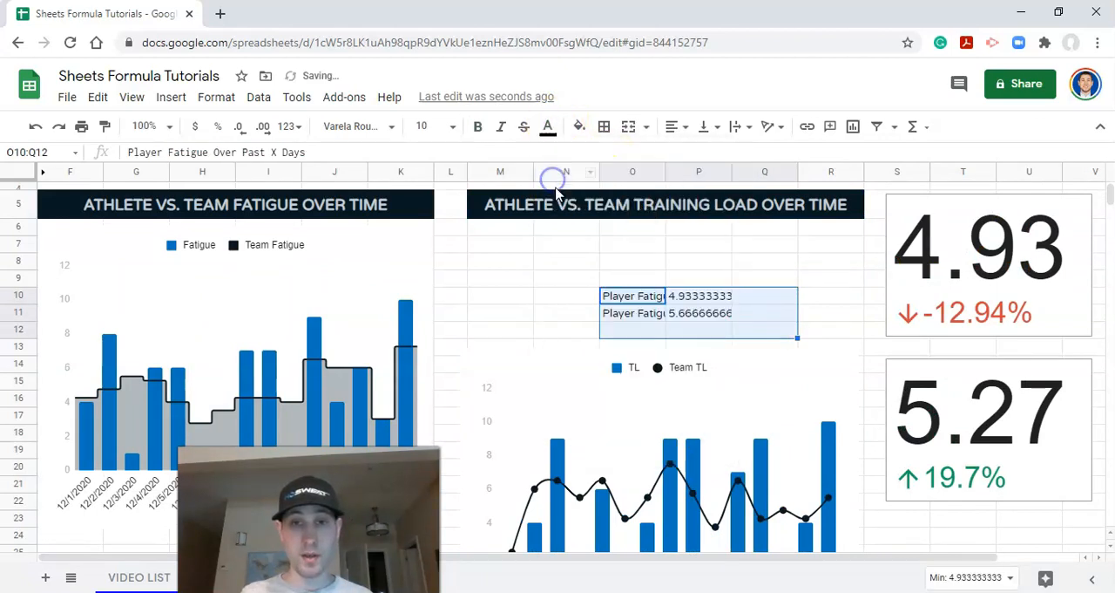
left_click(639, 302)
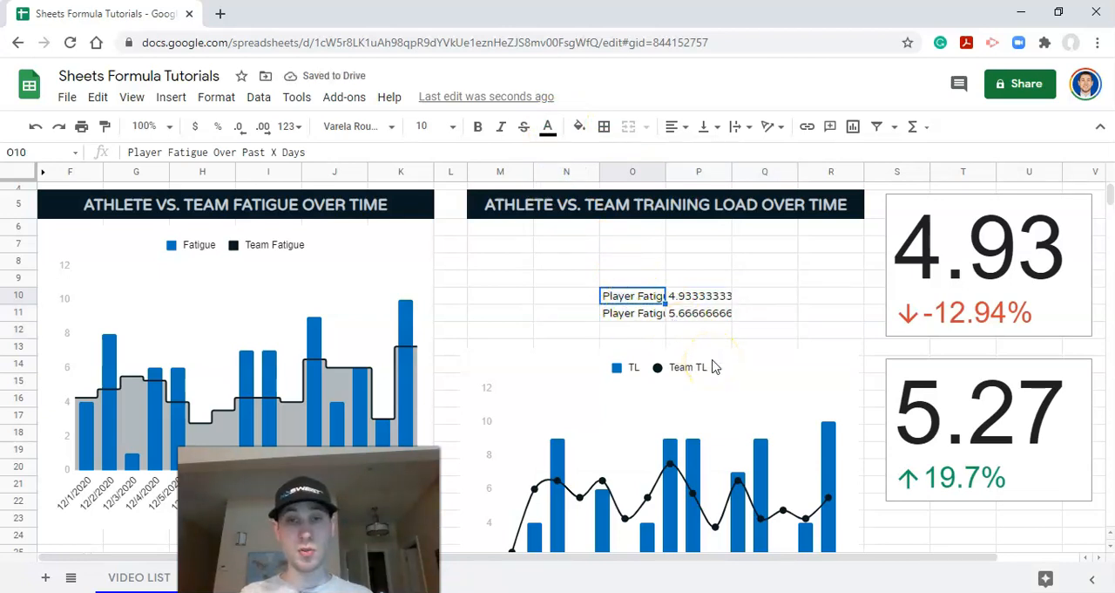
Step: Undo the text color change in O10:Q12 and the move of the training load chart
key("ctrl+z")
key("ctrl+z")
scroll(712, 366, "up", 2)
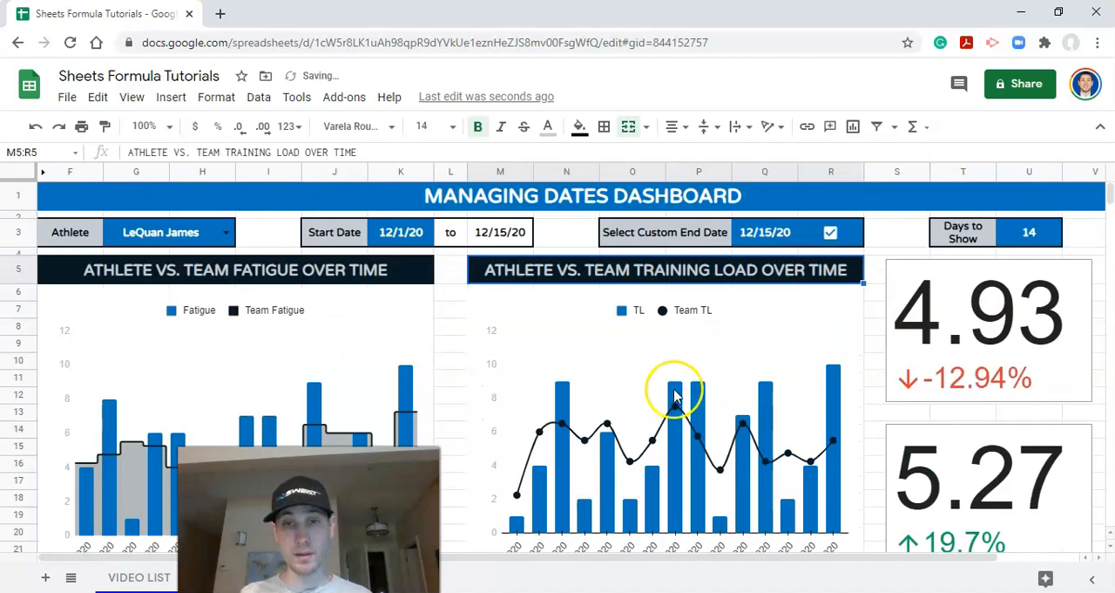
Step: Give the upper scorecard chart the title "FATIGUE CHANGE (%)"
left_click(987, 305)
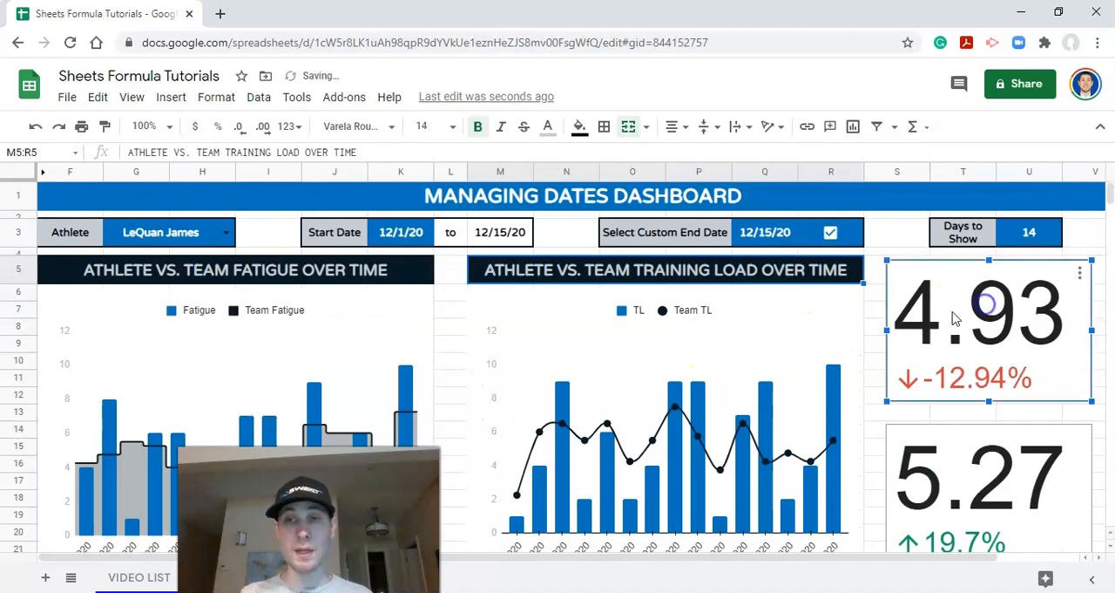
left_click(1079, 273)
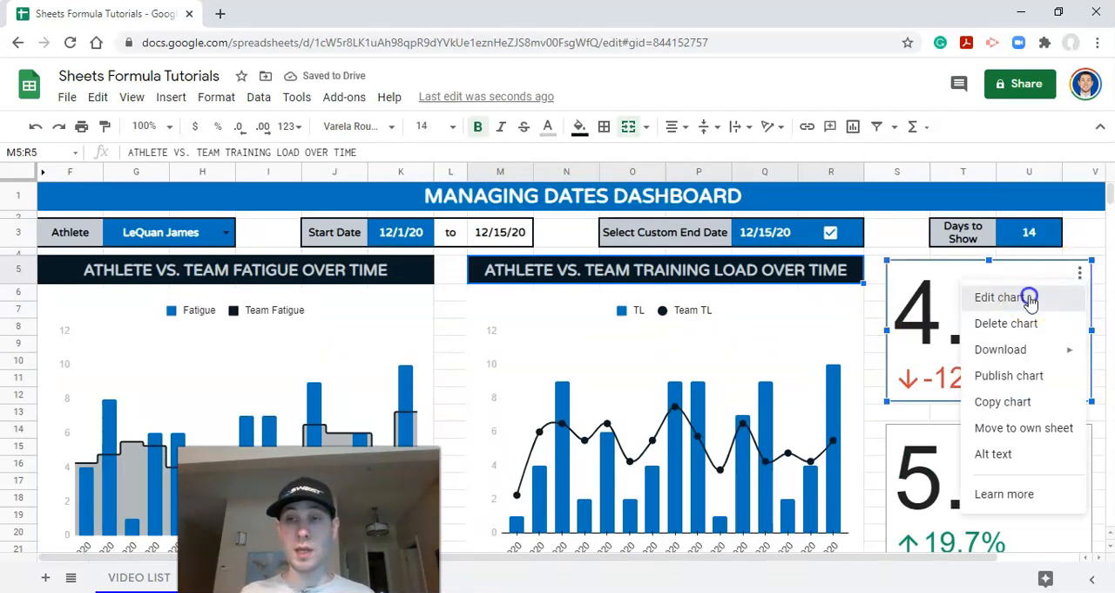
left_click(1031, 298)
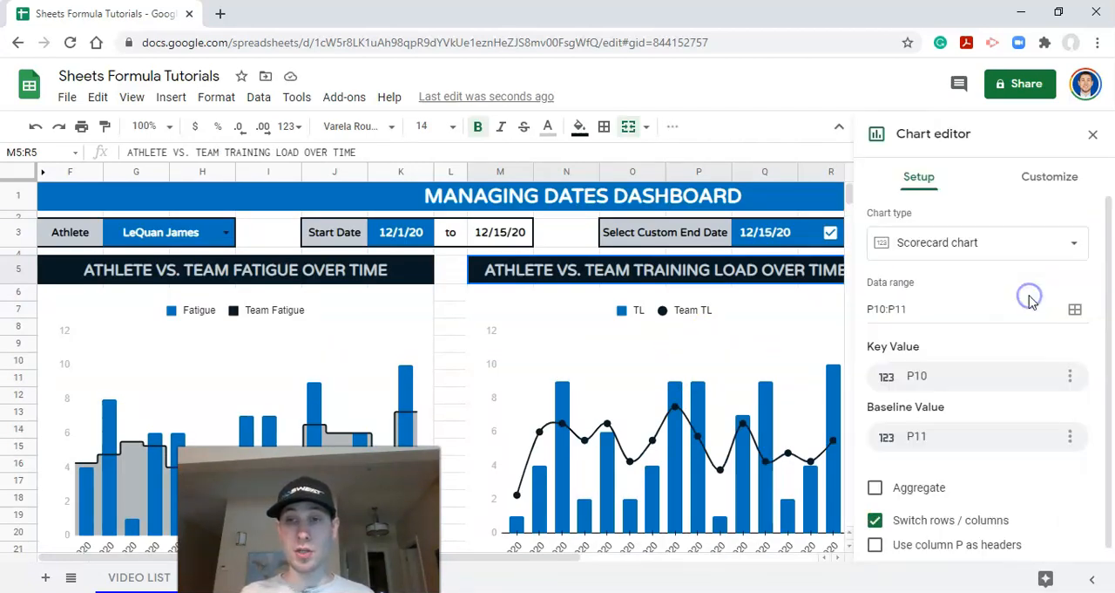
left_click(1036, 181)
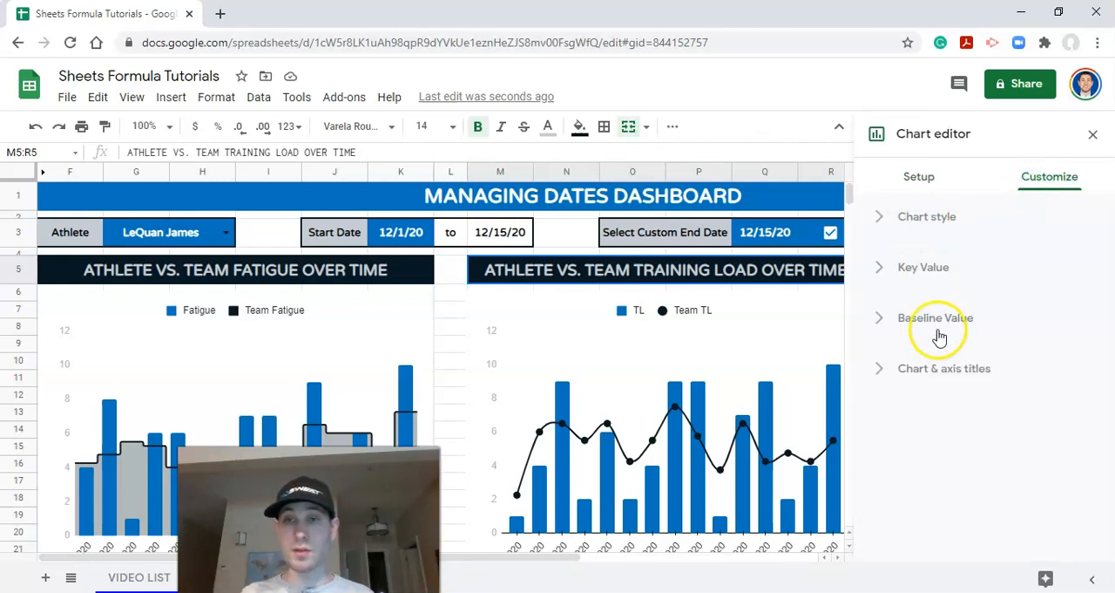
left_click(936, 373)
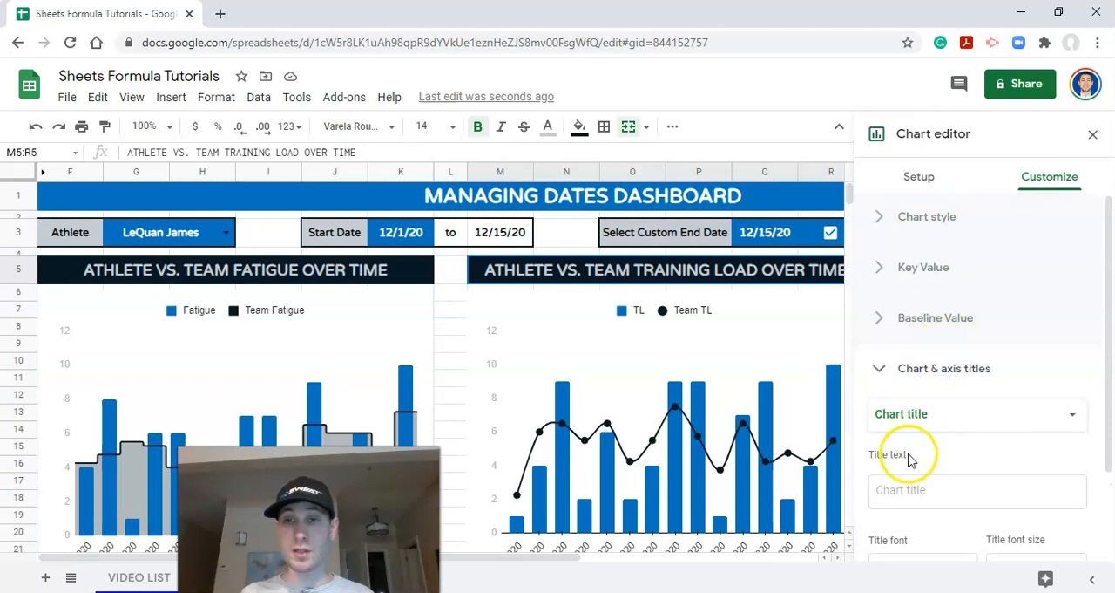
left_click(917, 484)
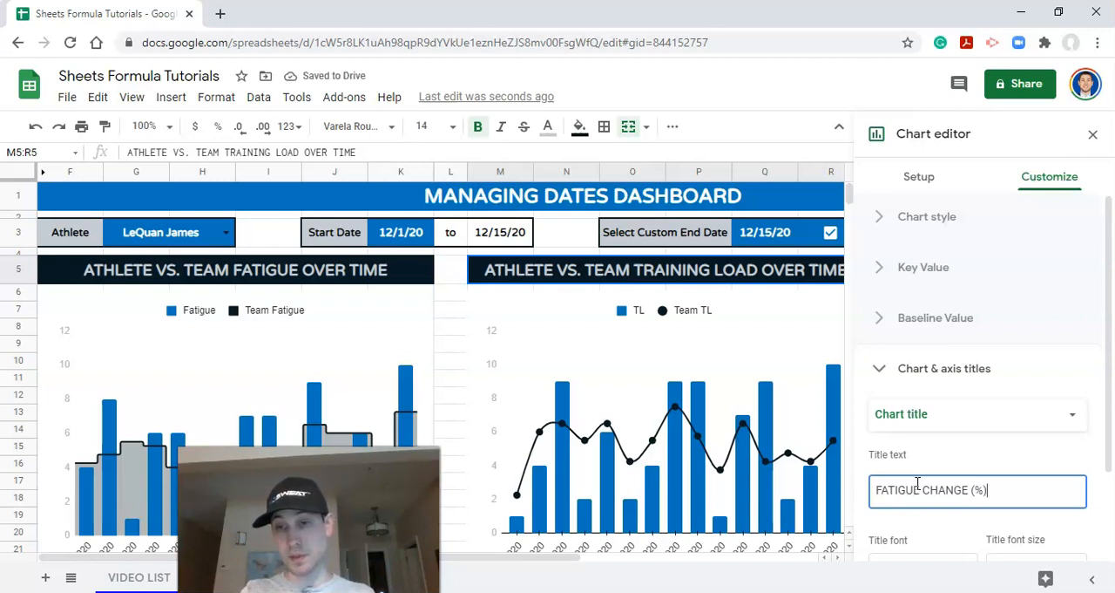
left_click(1092, 132)
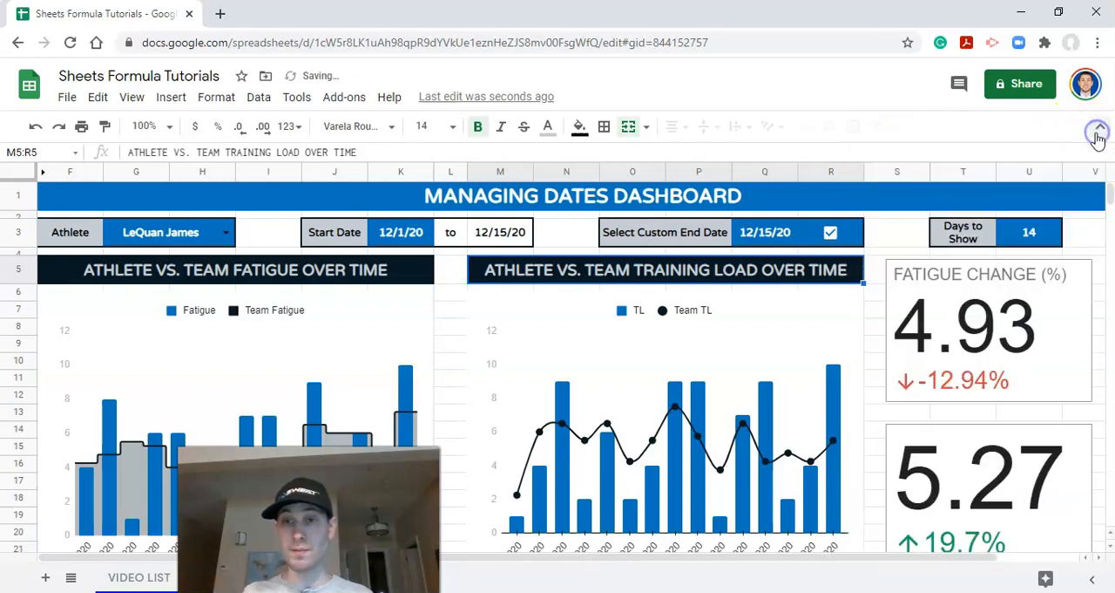
Step: Remove the chart border from the fatigue change scorecard and set its background to the custom dark navy color
left_click(1049, 298)
left_click(1080, 274)
left_click(1021, 301)
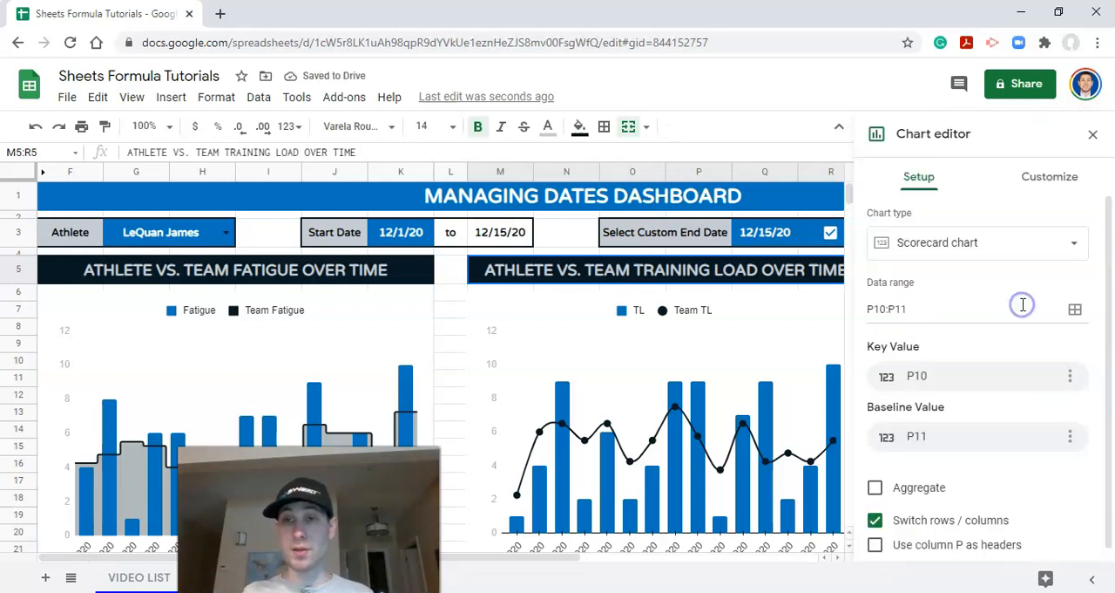
left_click(1032, 179)
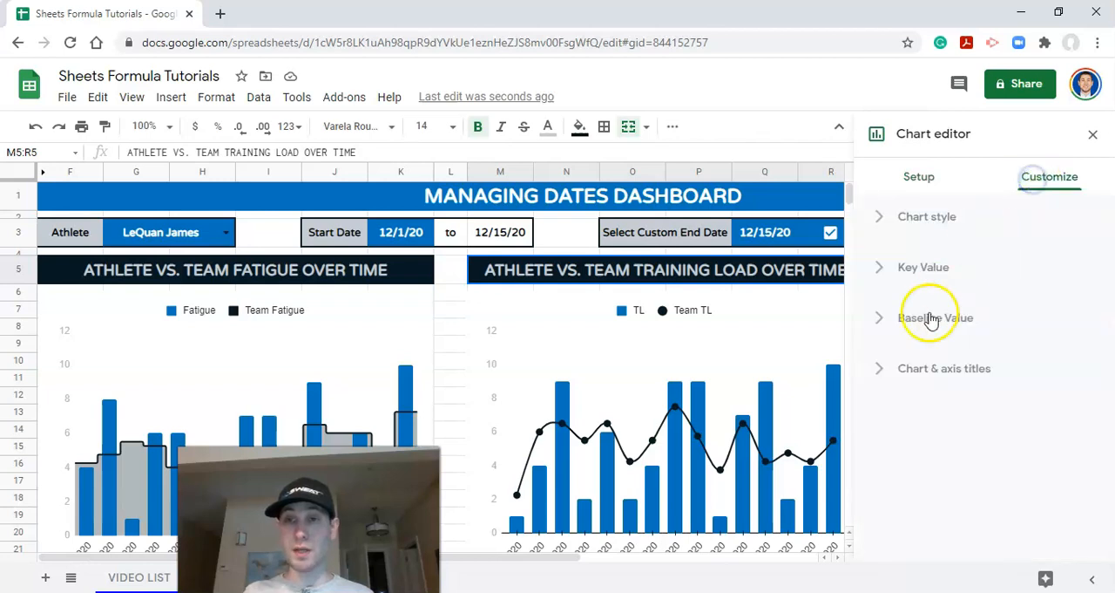
left_click(889, 218)
left_click(910, 351)
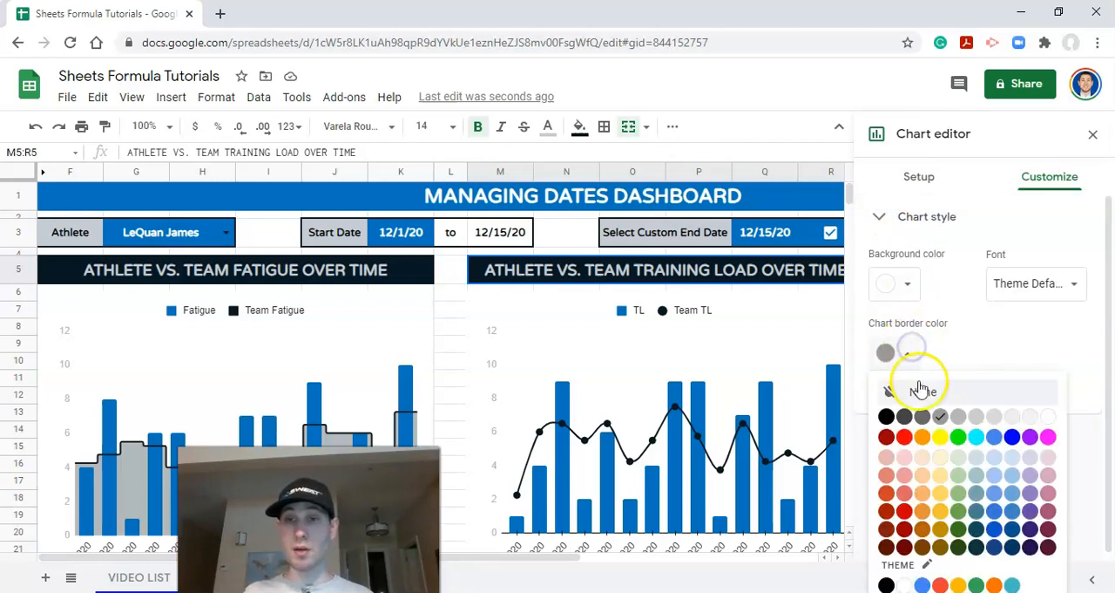
left_click(922, 391)
left_click(896, 281)
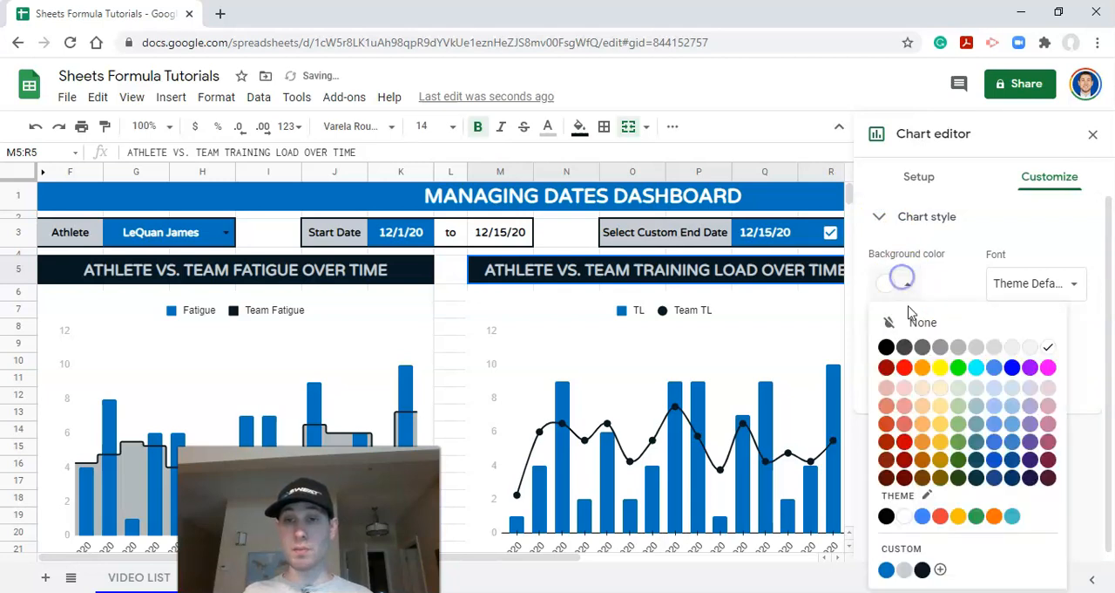
left_click(924, 570)
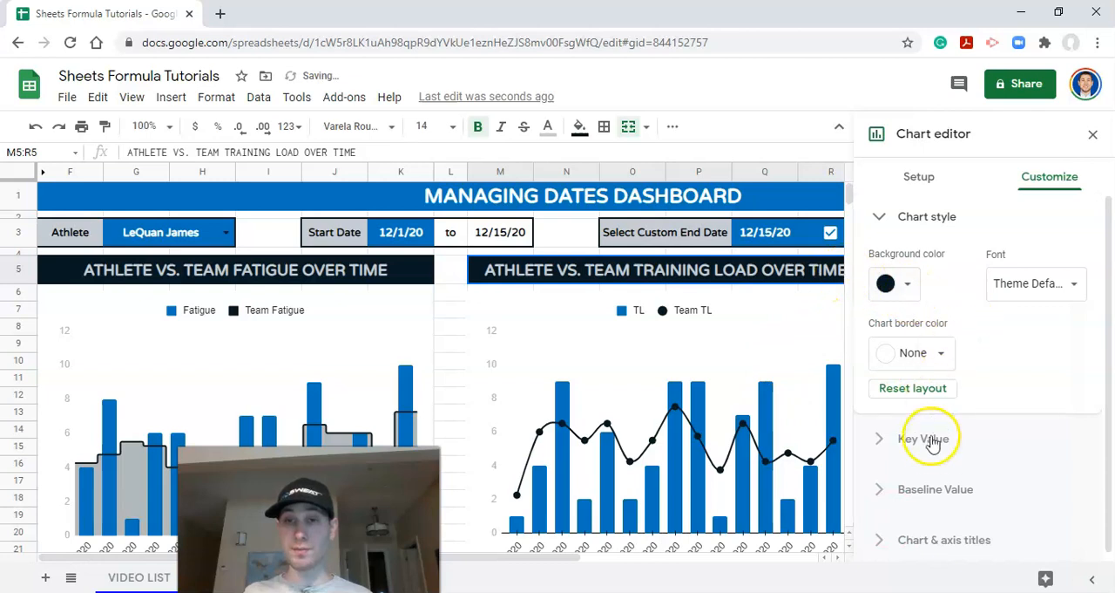
Step: Set the fatigue change scorecard's key value font color to the custom light gray
left_click(918, 440)
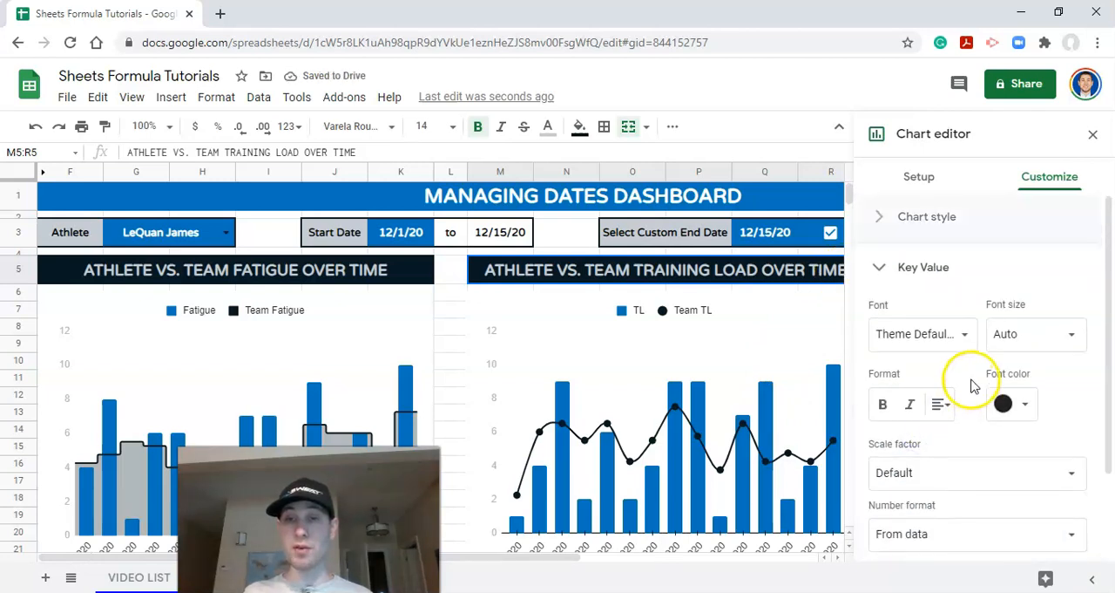
left_click(1011, 404)
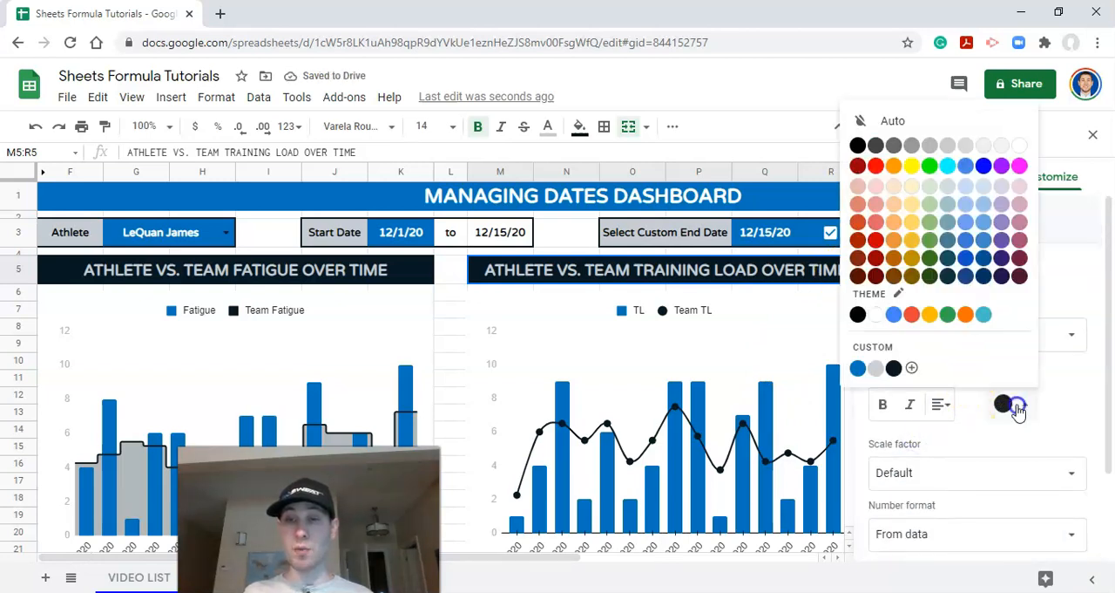
left_click(878, 368)
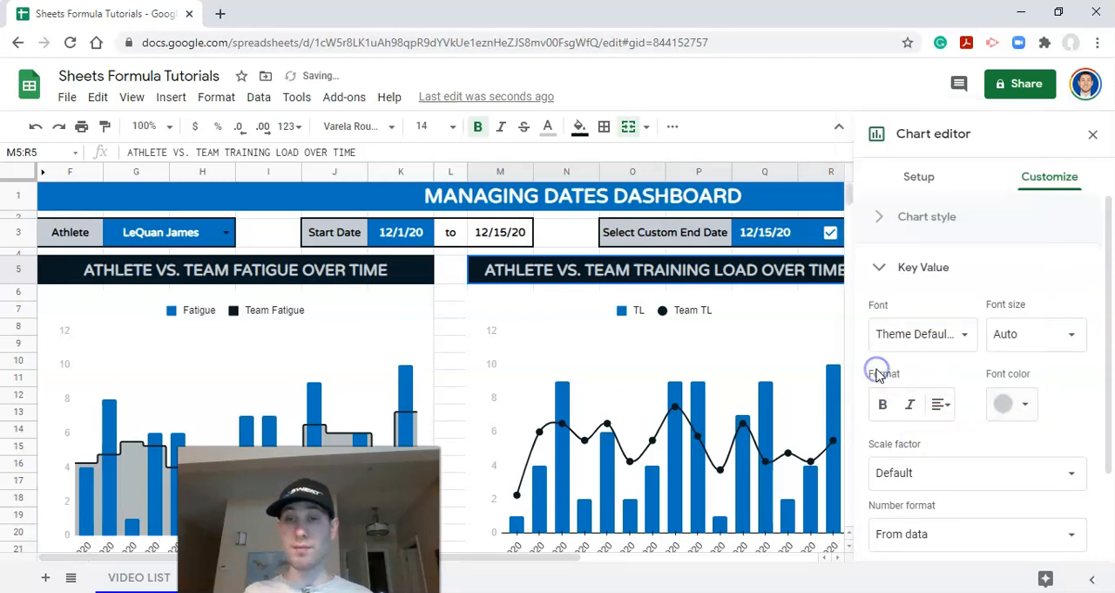
Step: Set the fatigue change scorecard's baseline positive color to custom light gray and its negative color to custom blue
left_click(892, 277)
left_click(927, 320)
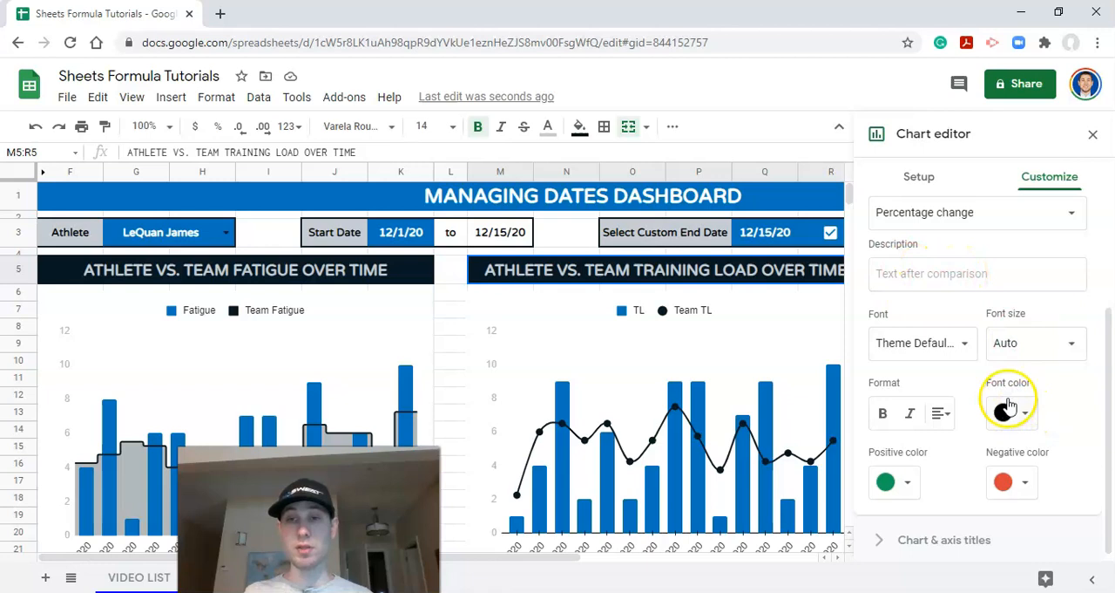
left_click(908, 487)
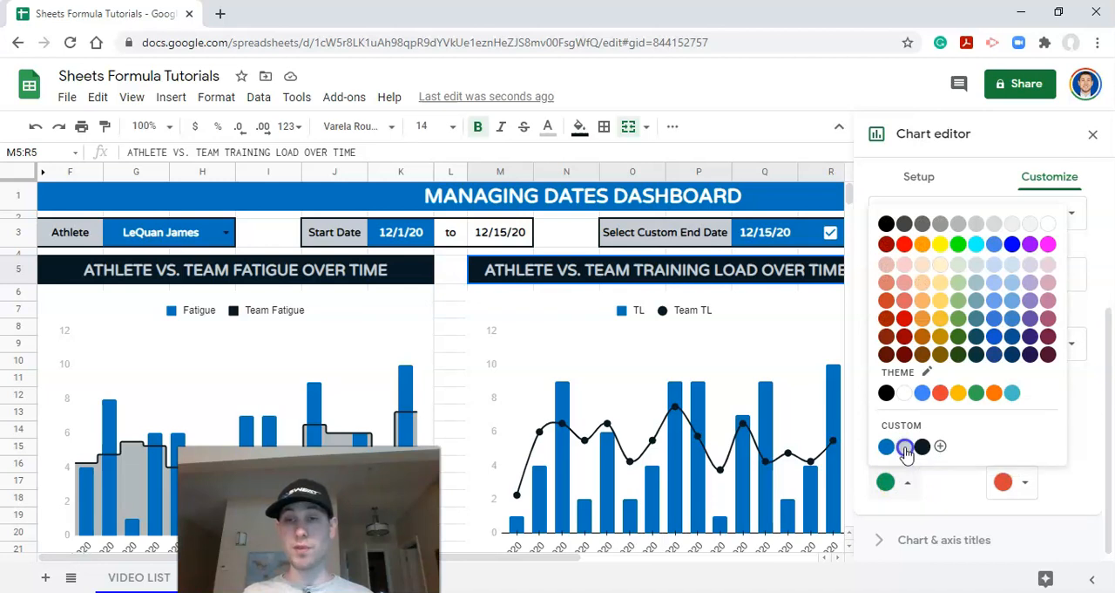
left_click(905, 449)
left_click(1007, 484)
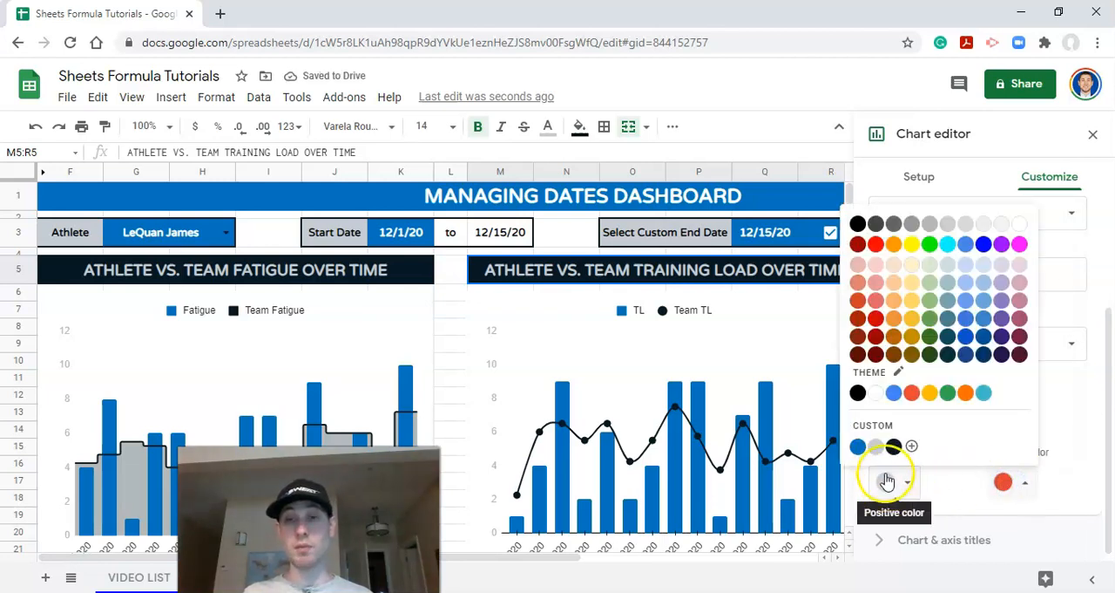
left_click(859, 447)
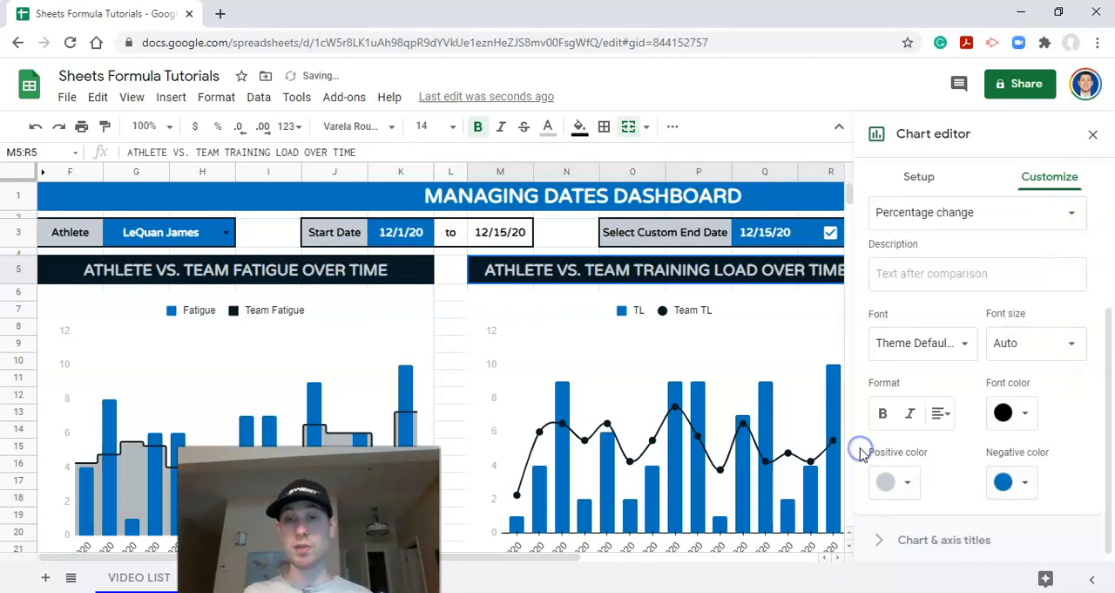
left_click(1095, 140)
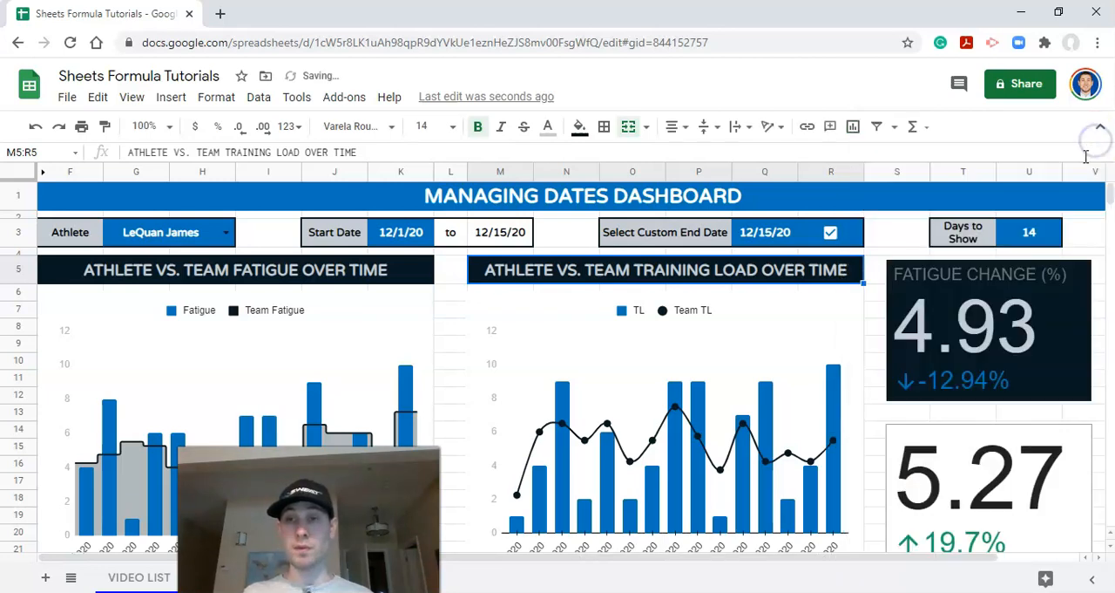
Step: Change the title text color of the fatigue change scorecard to a medium gray
left_click(1021, 283)
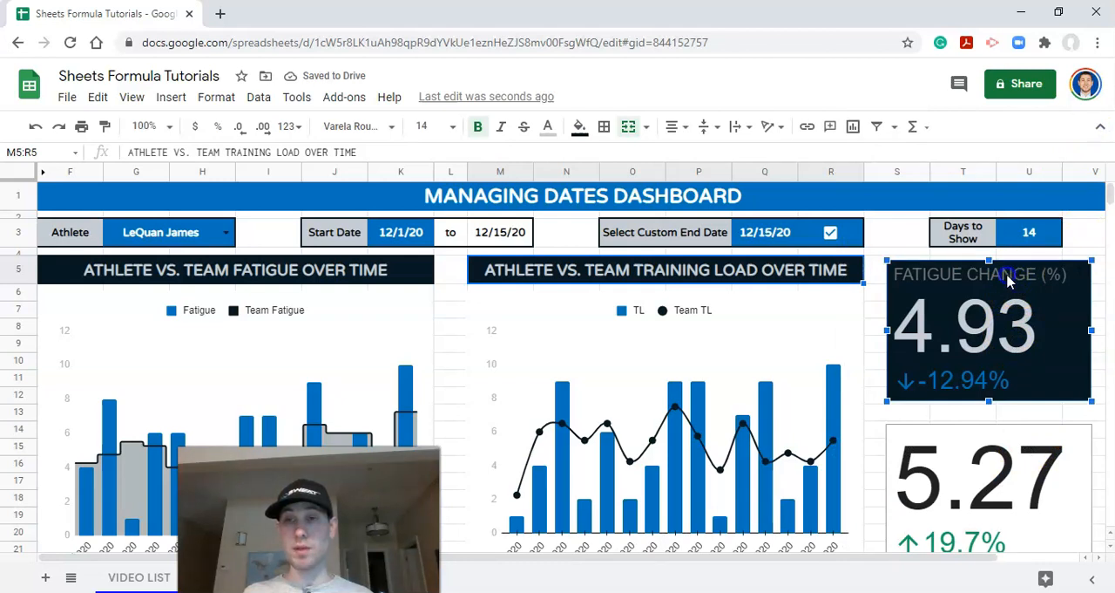
double_click(1009, 279)
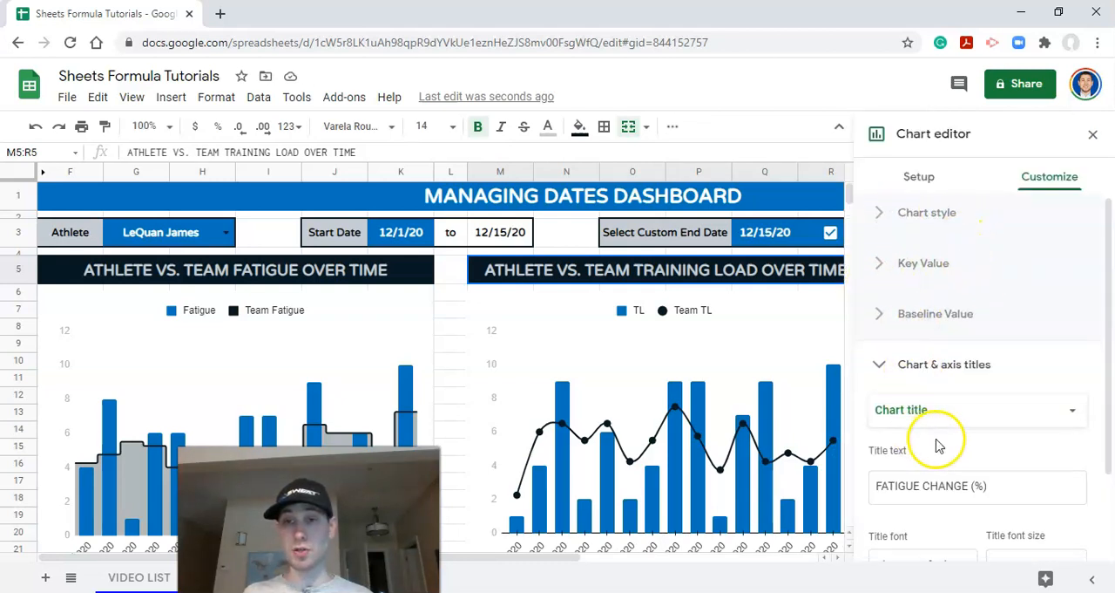
scroll(924, 442, "down", 1)
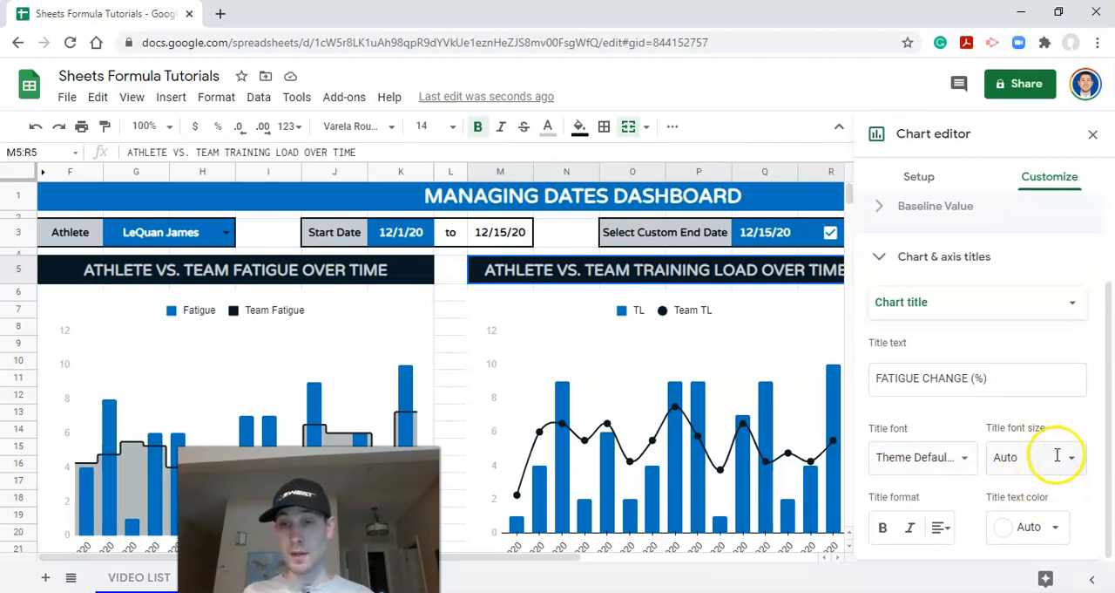
left_click(1021, 528)
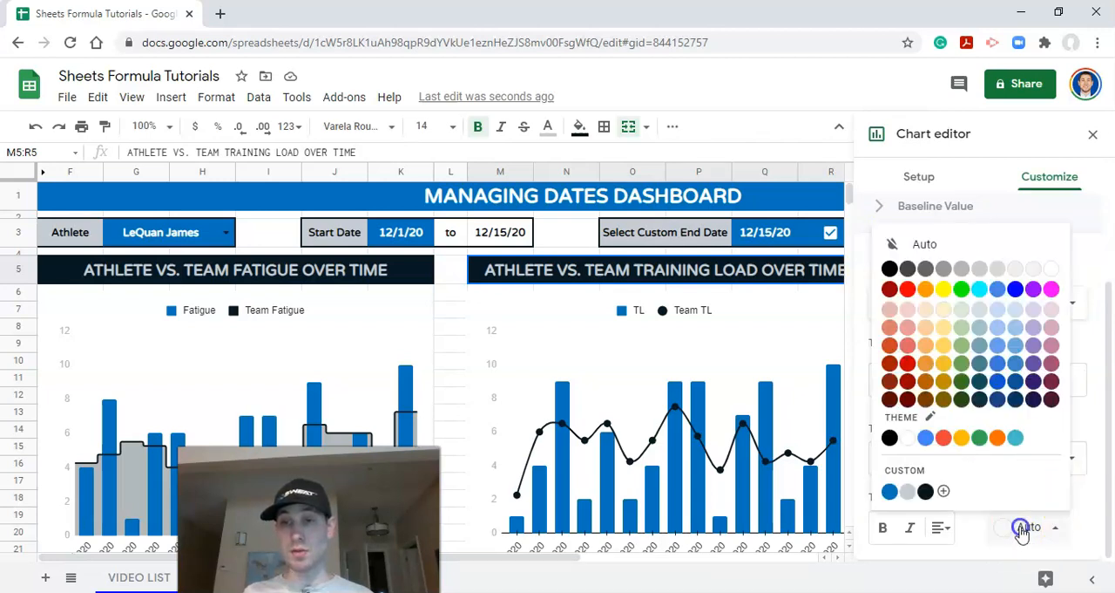
left_click(944, 268)
left_click(1092, 136)
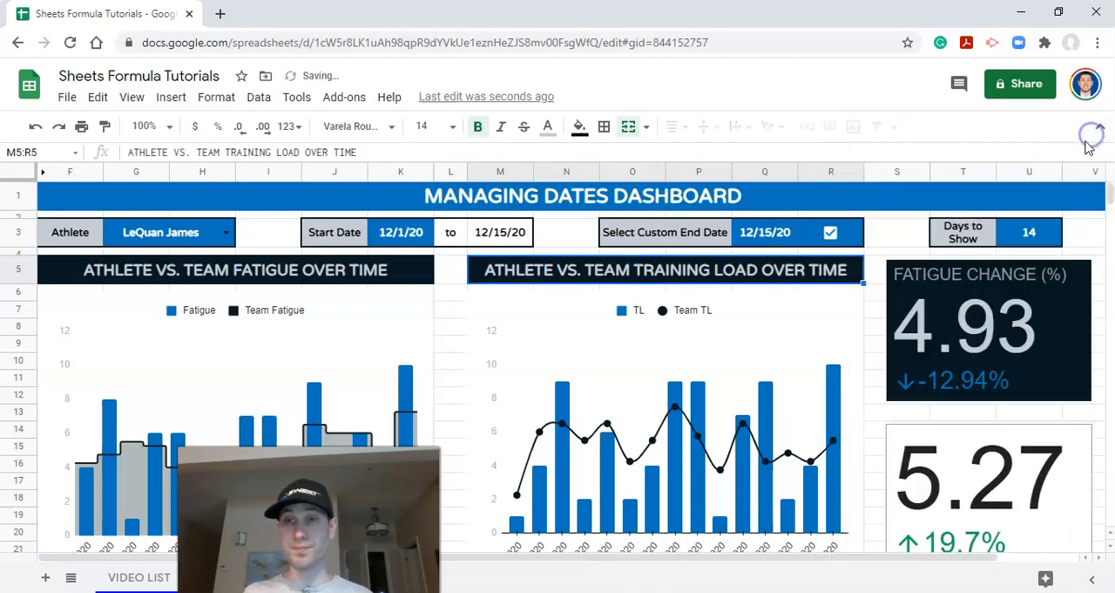
Step: Give the lower scorecard chart the title "TL CHANGE (%)"
scroll(1005, 436, "down", 1)
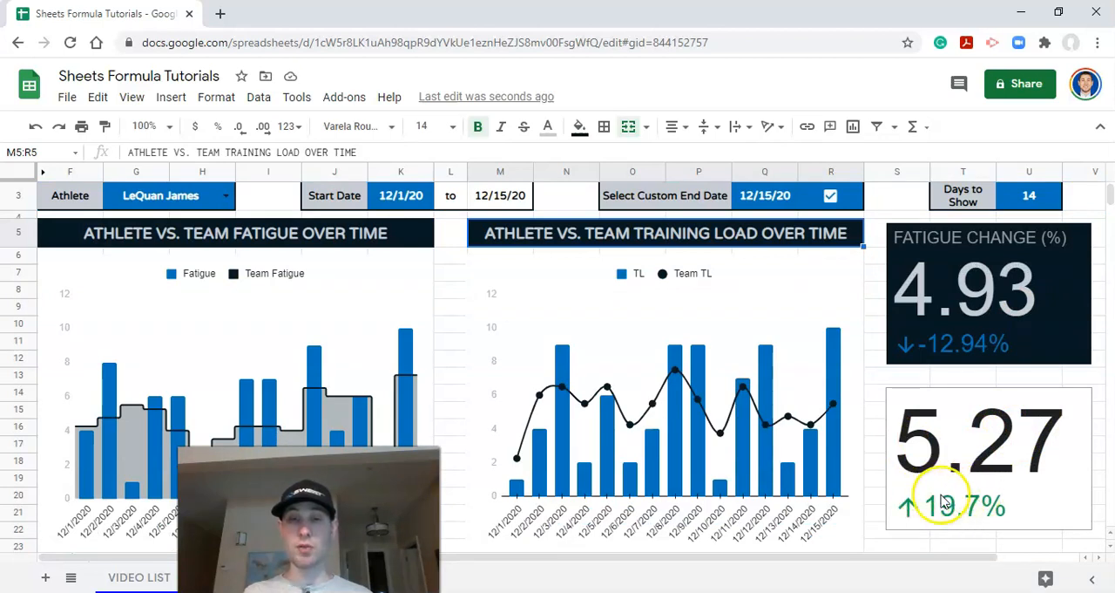
scroll(941, 501, "up", 1)
left_click(1073, 437)
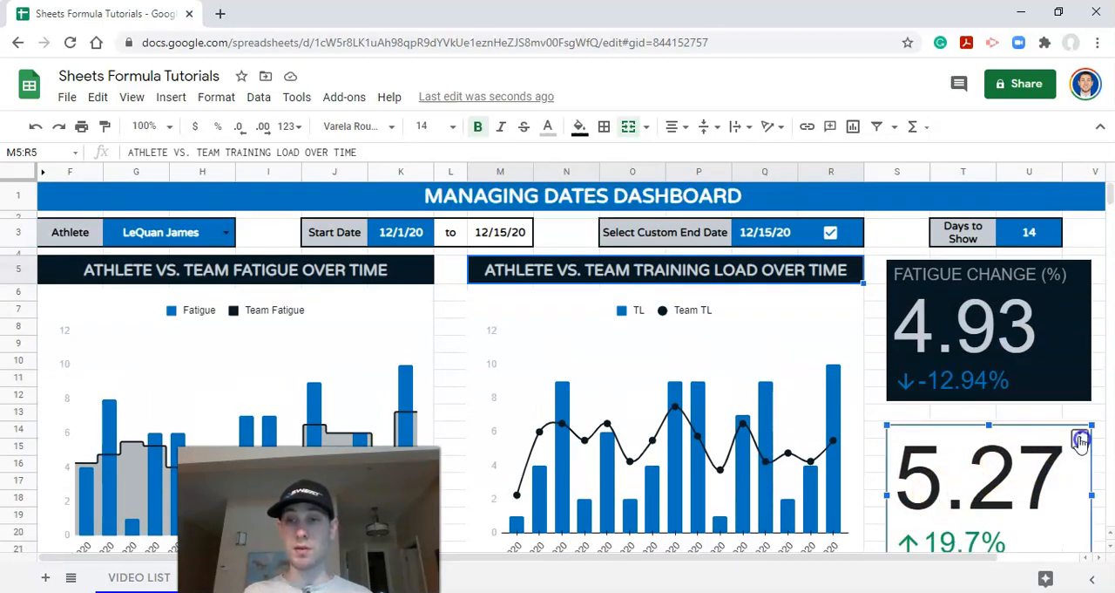
left_click(1080, 438)
left_click(999, 225)
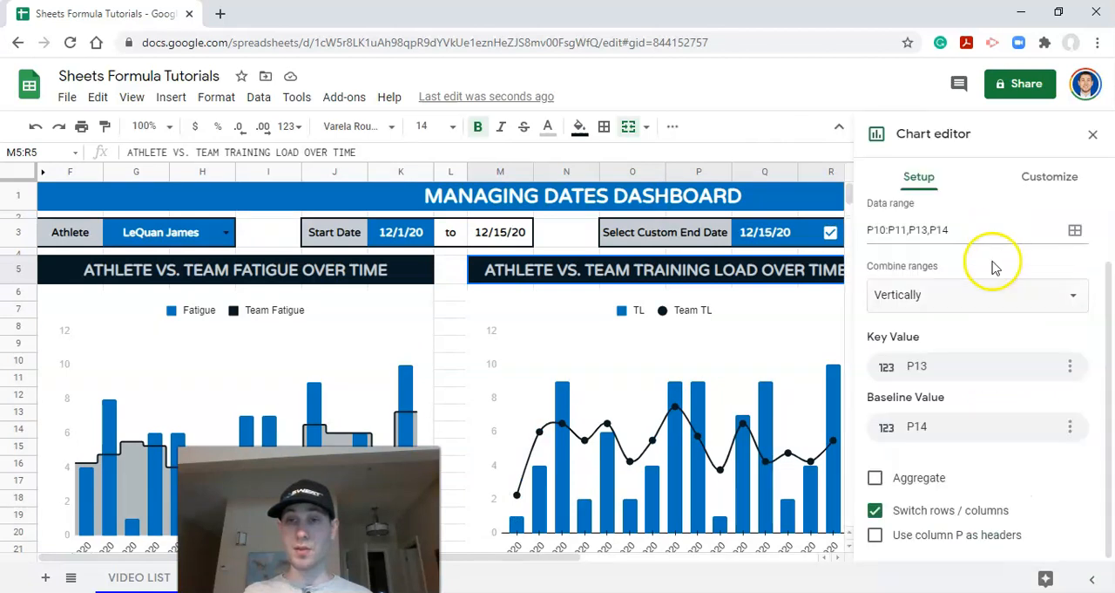
left_click(1037, 186)
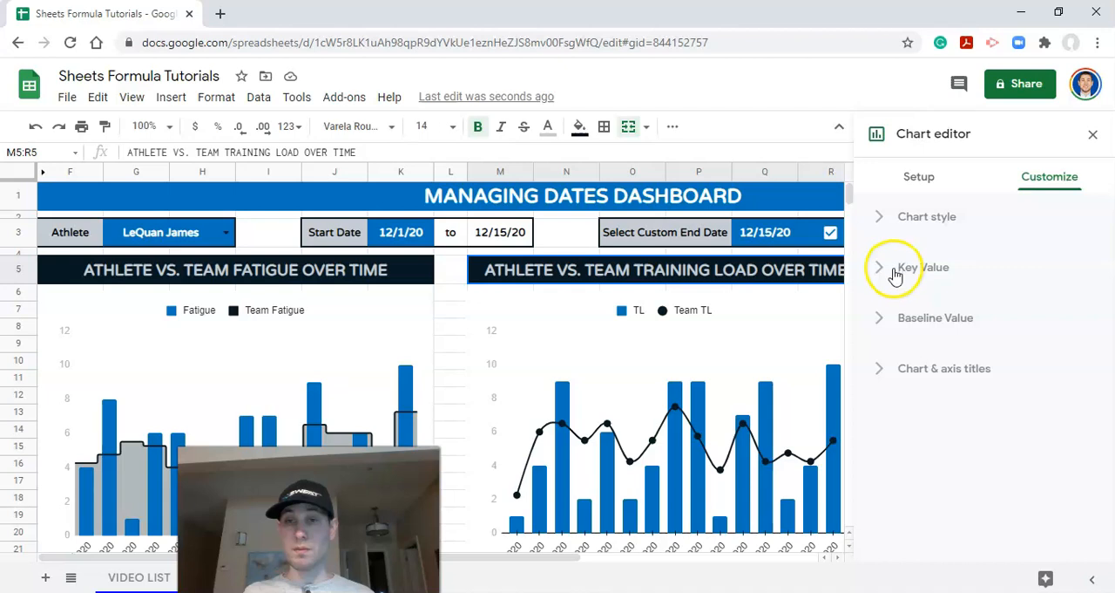
left_click(910, 367)
left_click(912, 486)
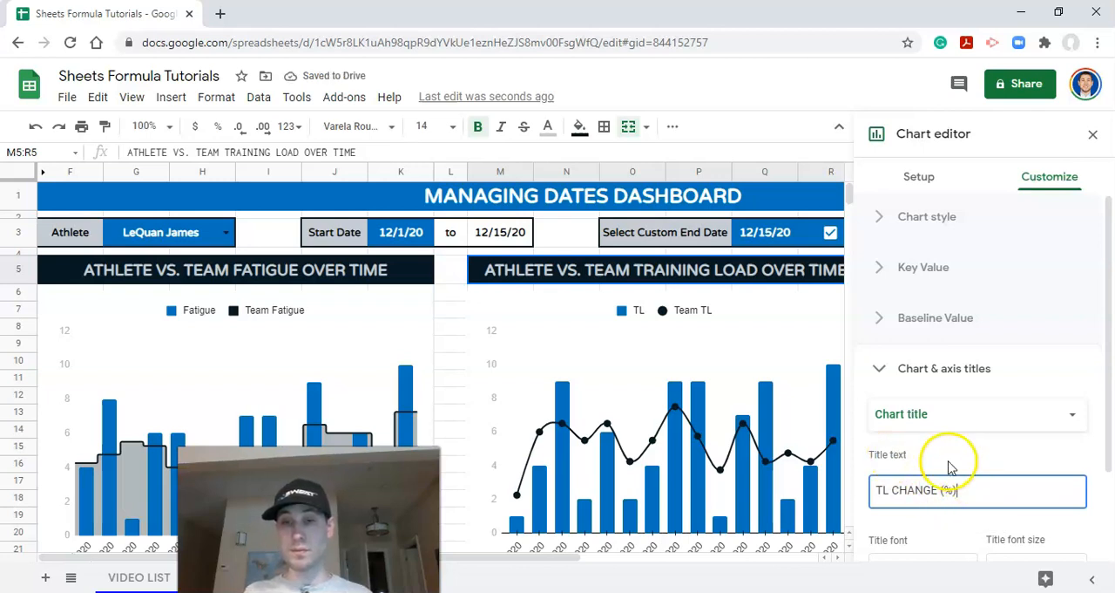
left_click(913, 375)
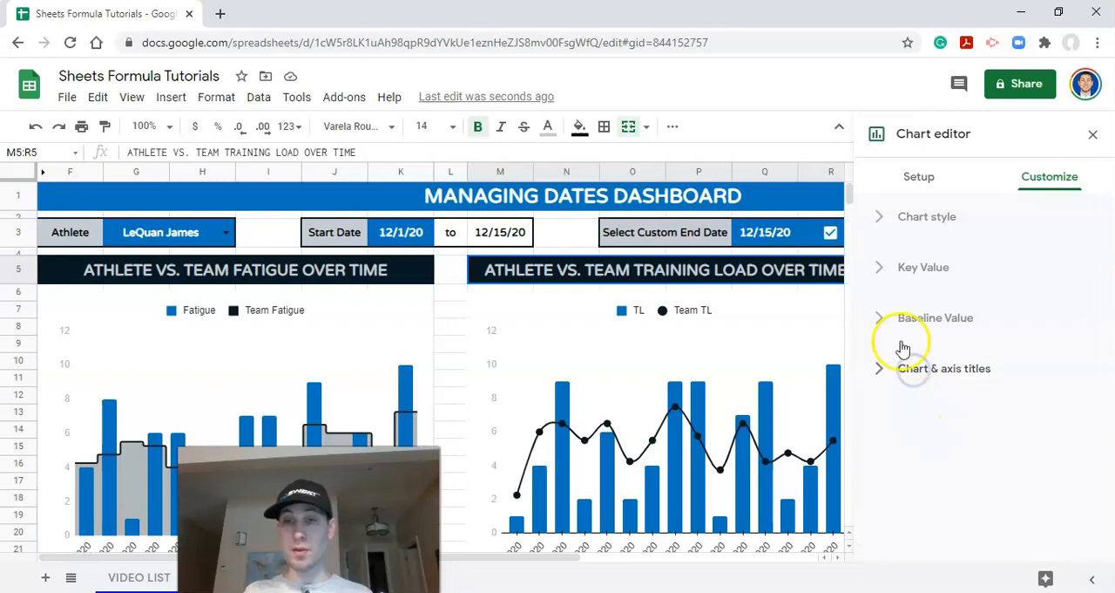
Step: Change the title text color of the TL change scorecard to a medium gray
left_click(921, 368)
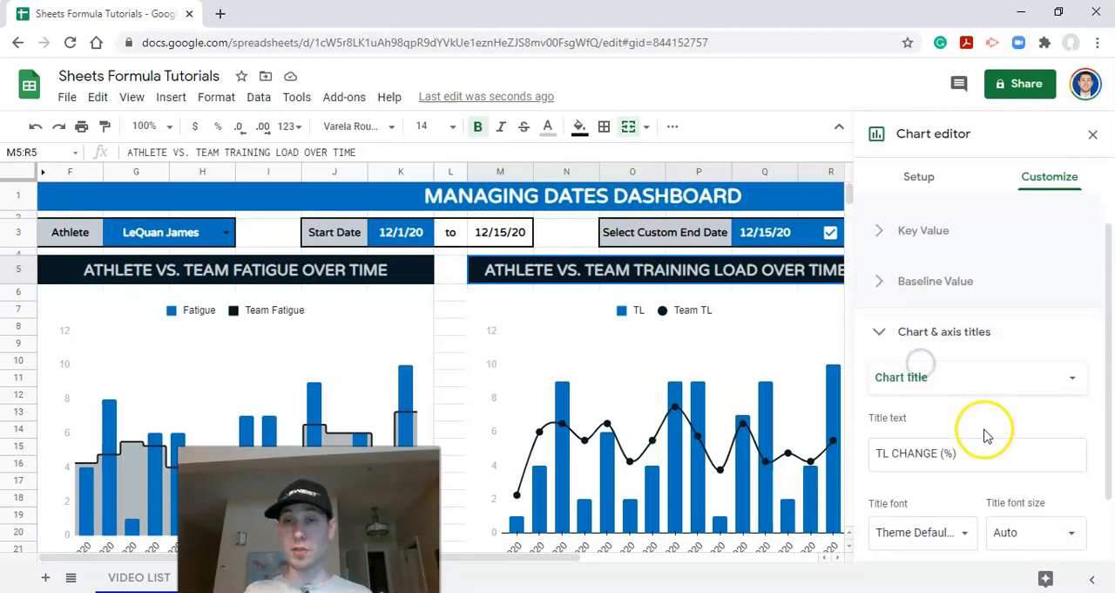
left_click(1031, 527)
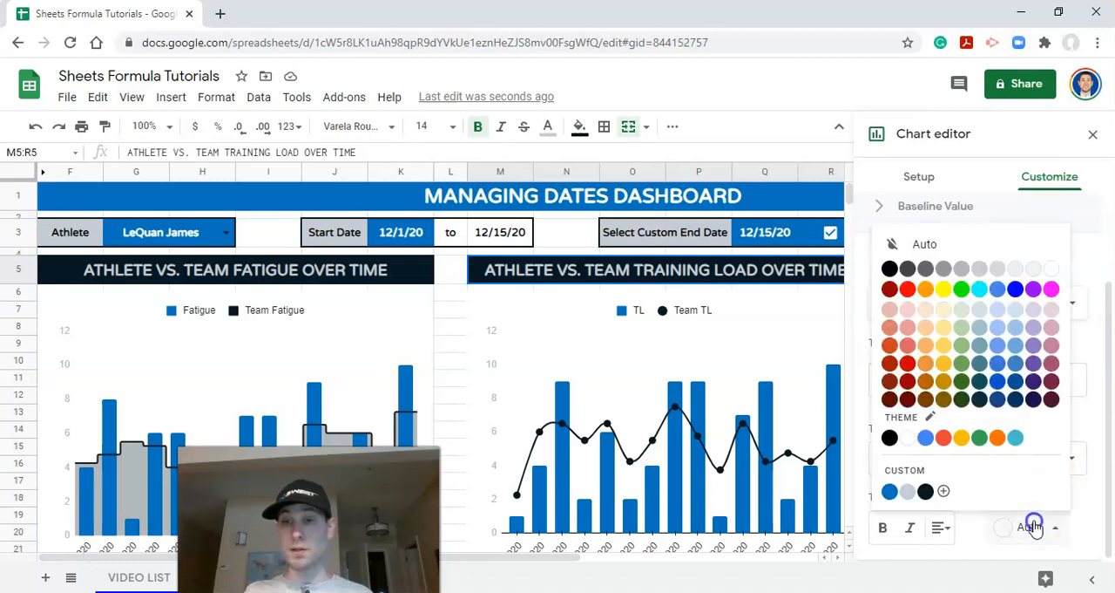
left_click(957, 273)
left_click(889, 261)
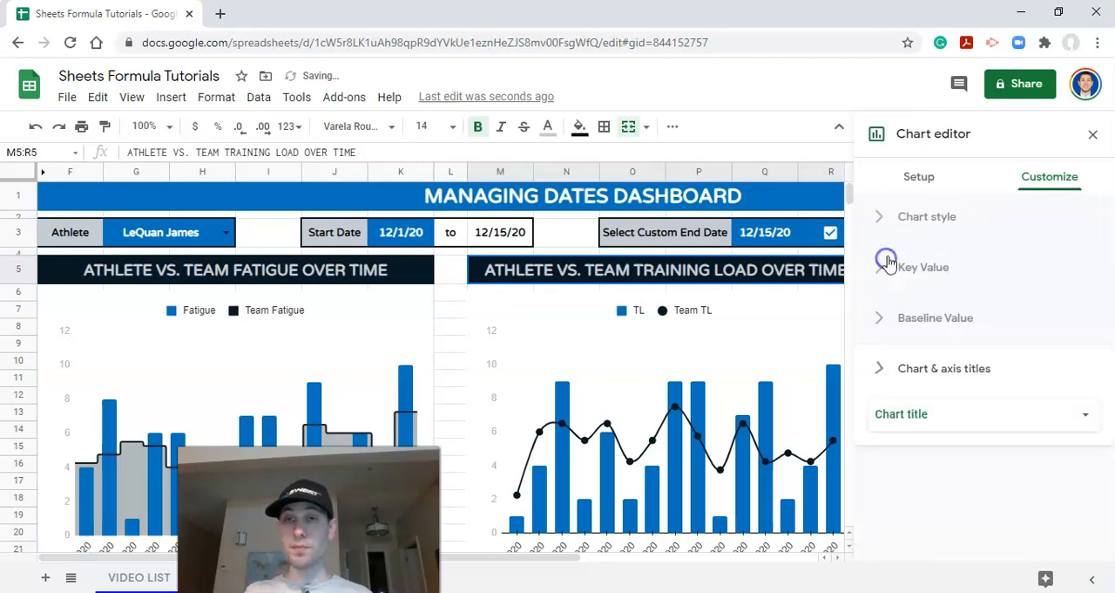
Step: Set the TL change scorecard's baseline positive color to custom blue and its negative color to custom light gray #c6cdd3
left_click(890, 318)
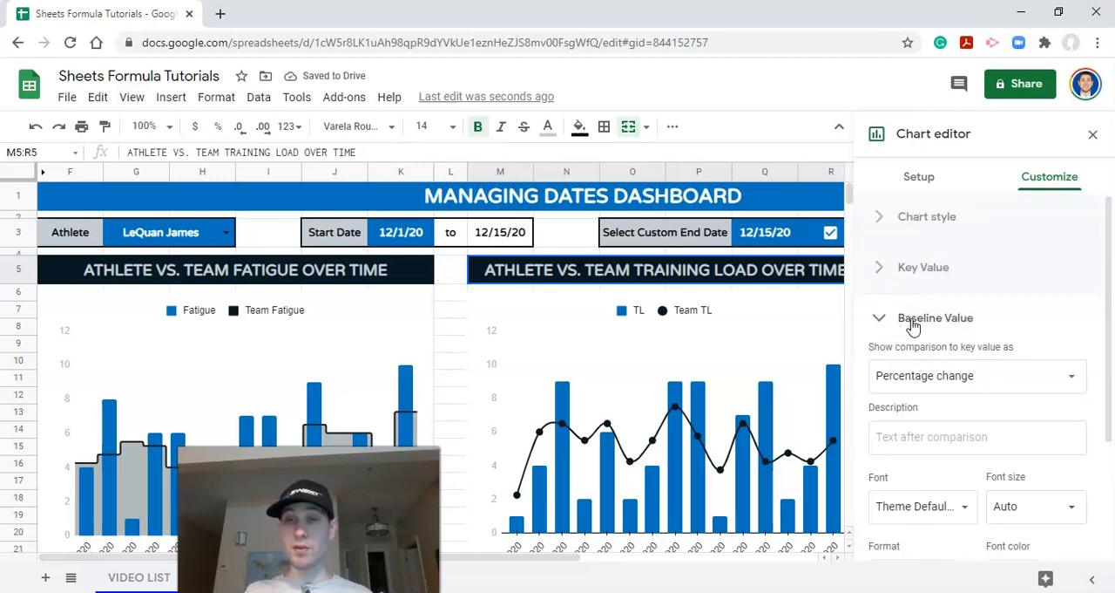
scroll(913, 326, "down", 2)
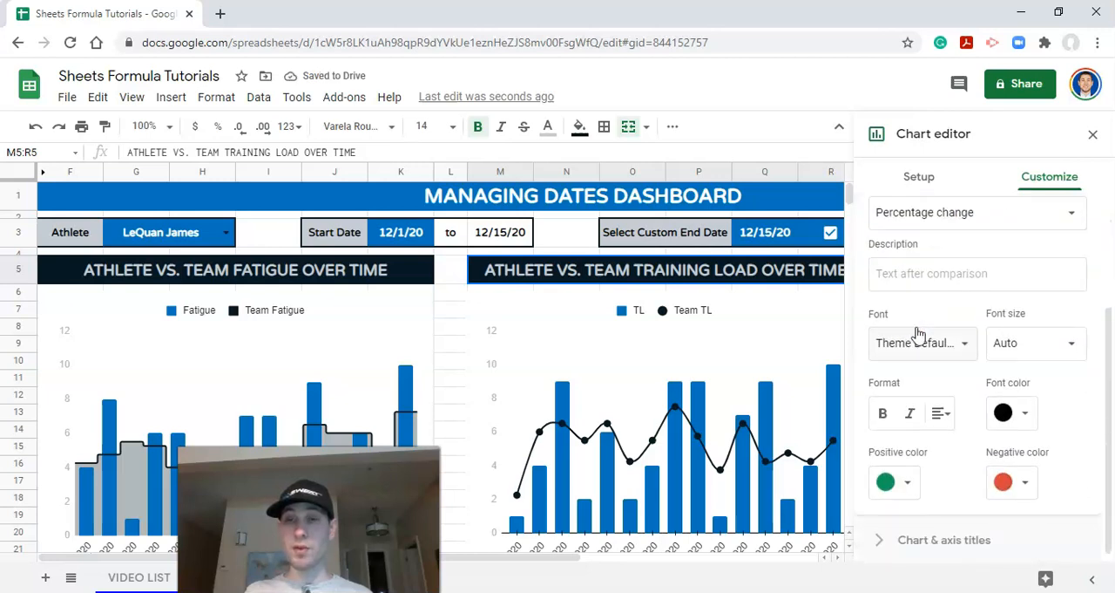
left_click(907, 484)
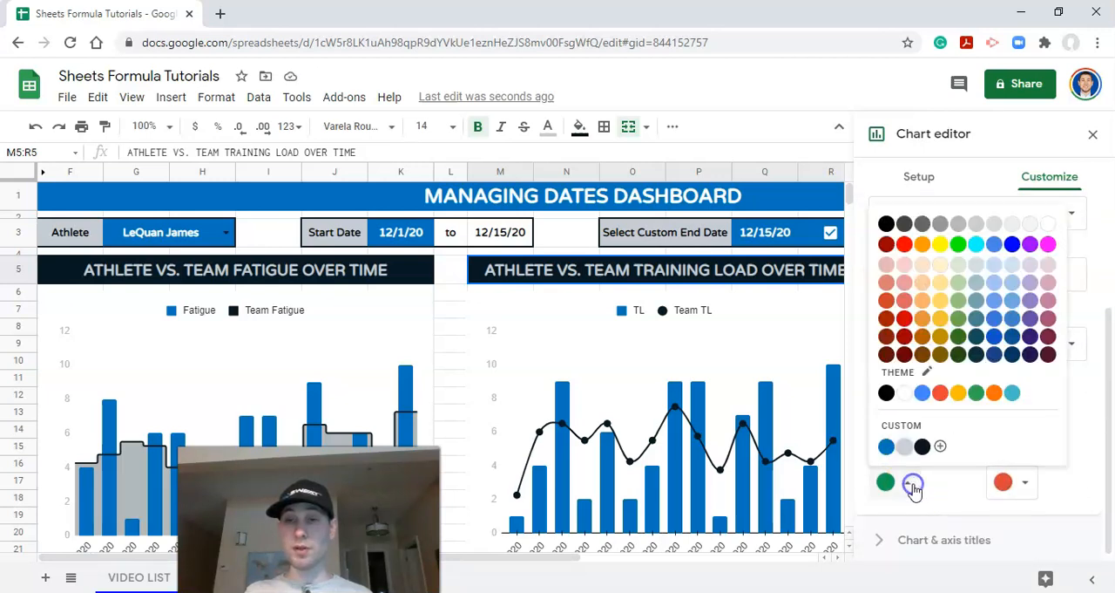
left_click(887, 446)
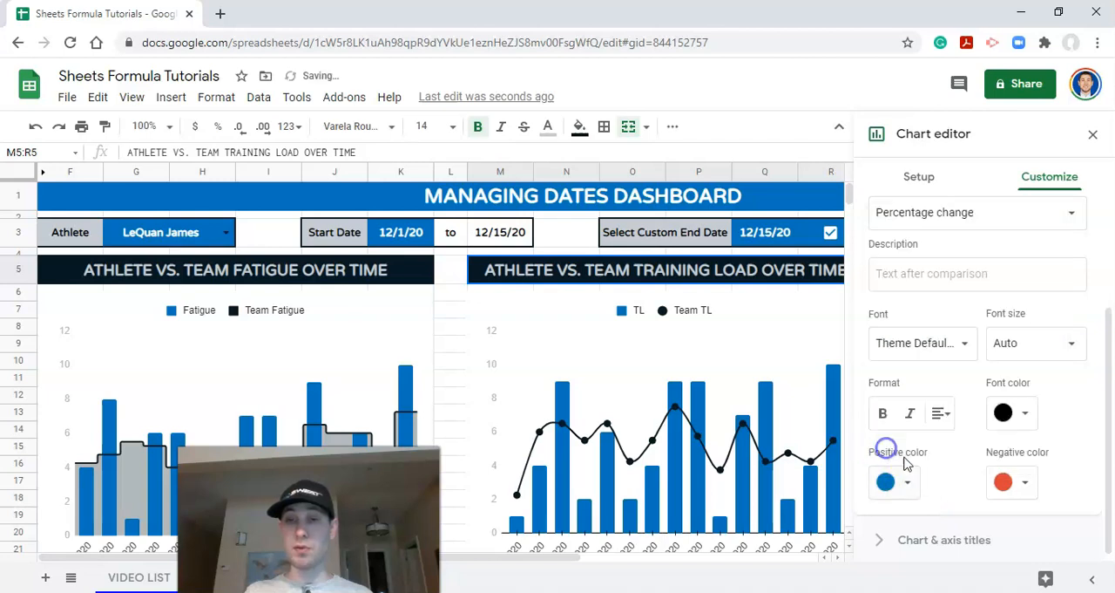
left_click(1026, 483)
left_click(877, 446)
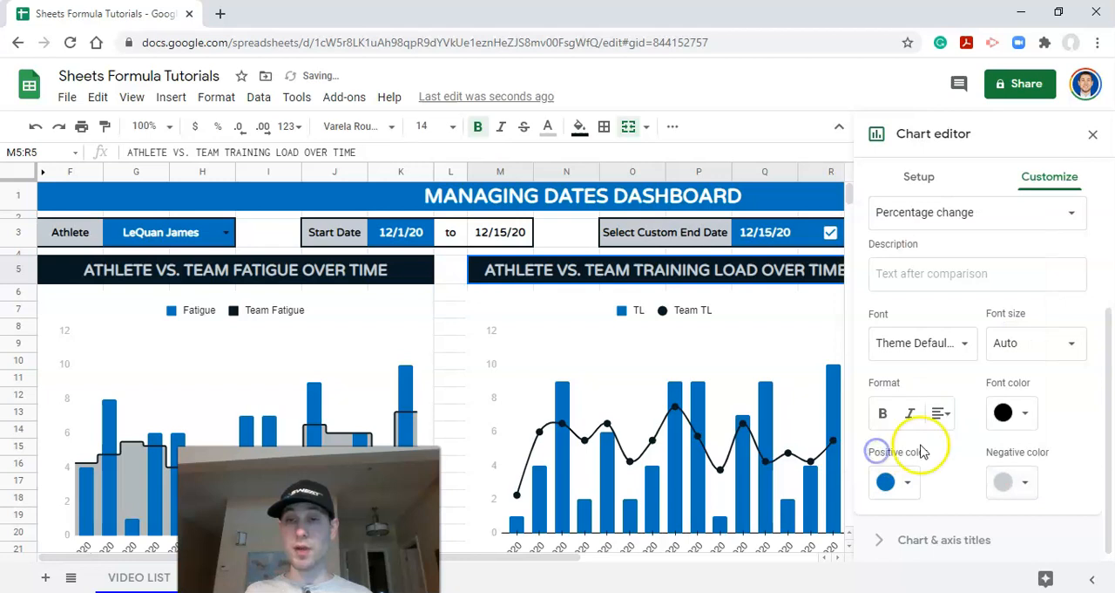
scroll(960, 380, "up", 2)
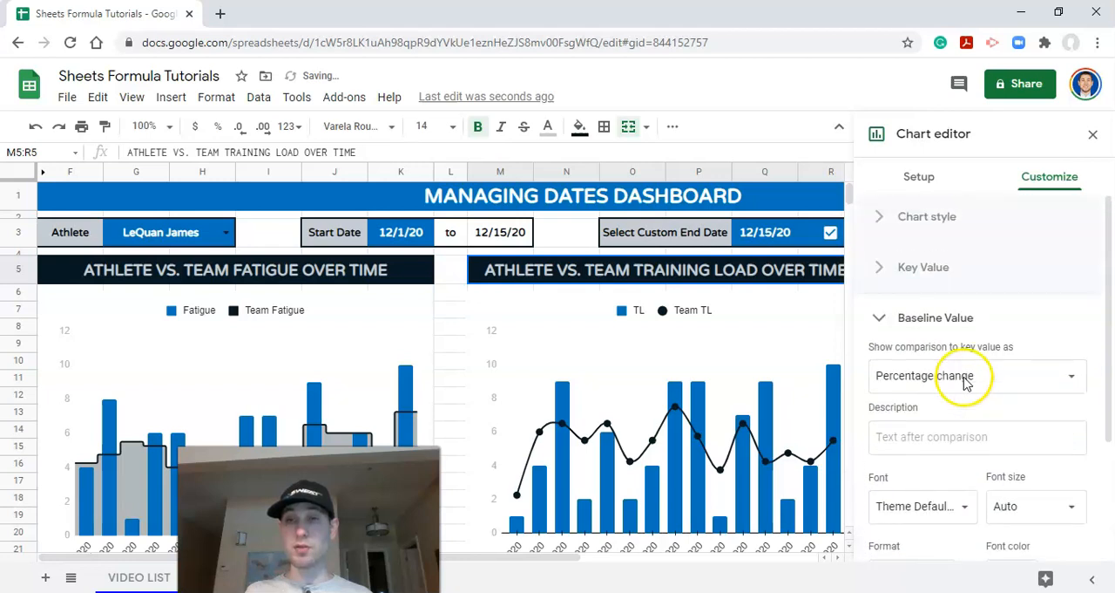
left_click(889, 315)
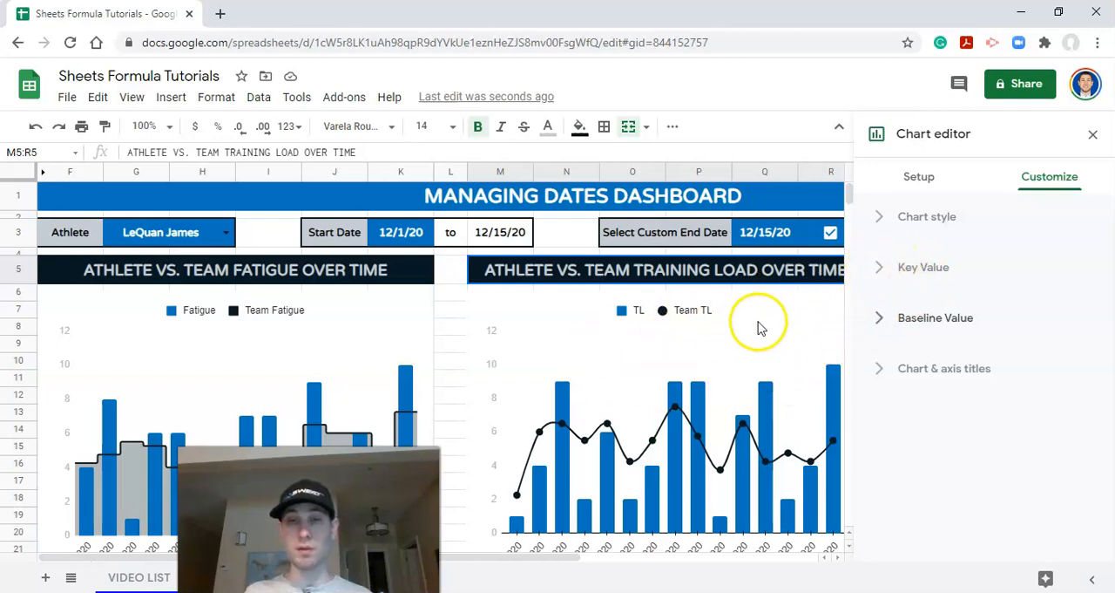
Step: Remove the TL change scorecard's chart border and set its background to the custom near-black color
left_click(880, 270)
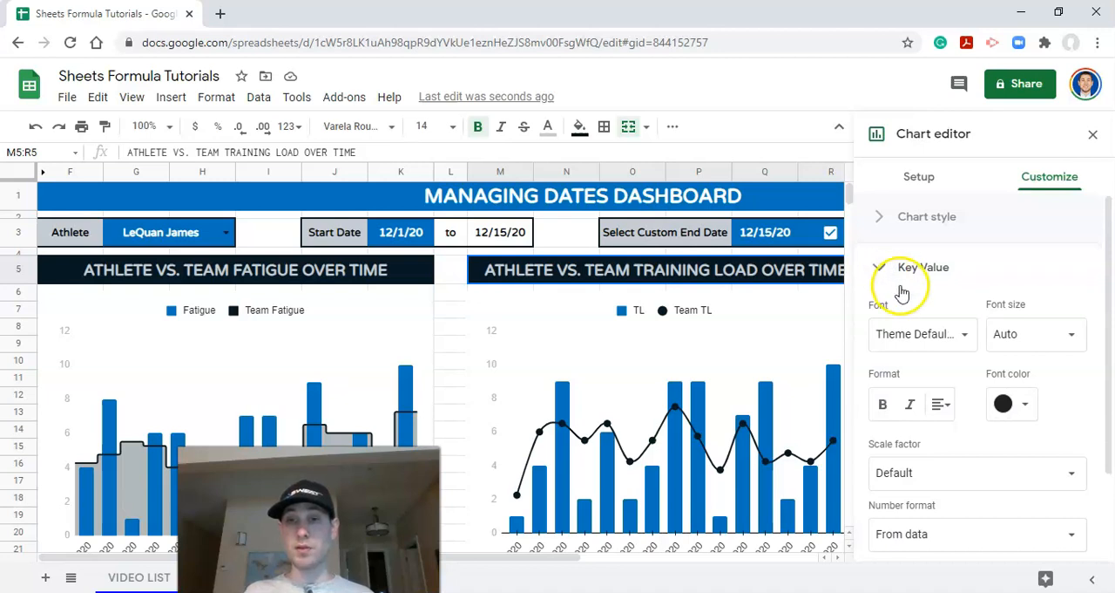
scroll(902, 292, "down", 1)
scroll(906, 287, "up", 1)
left_click(878, 249)
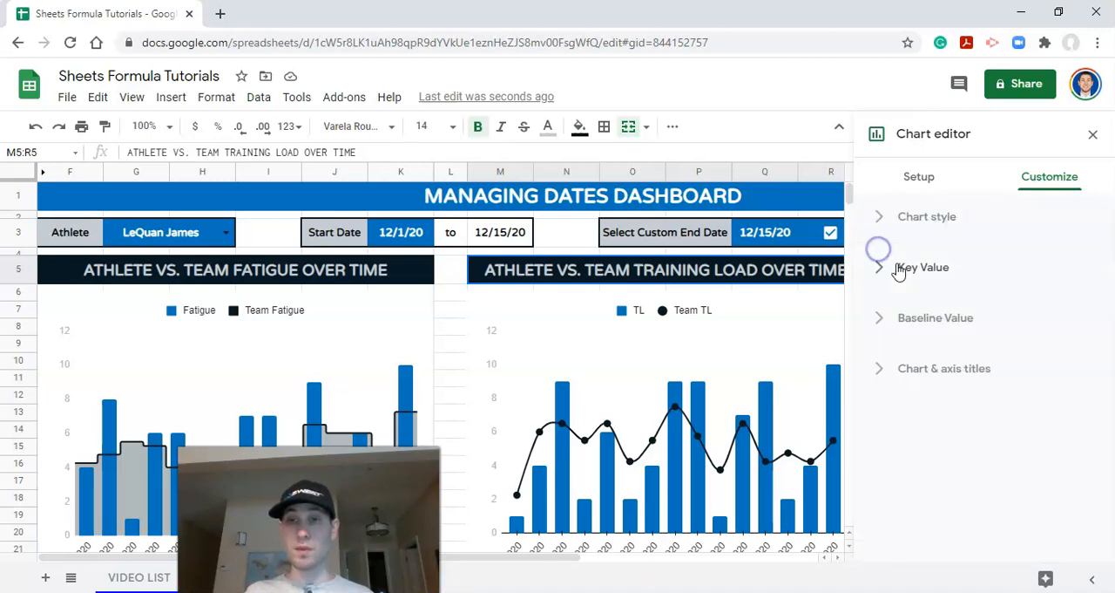
left_click(893, 228)
left_click(906, 350)
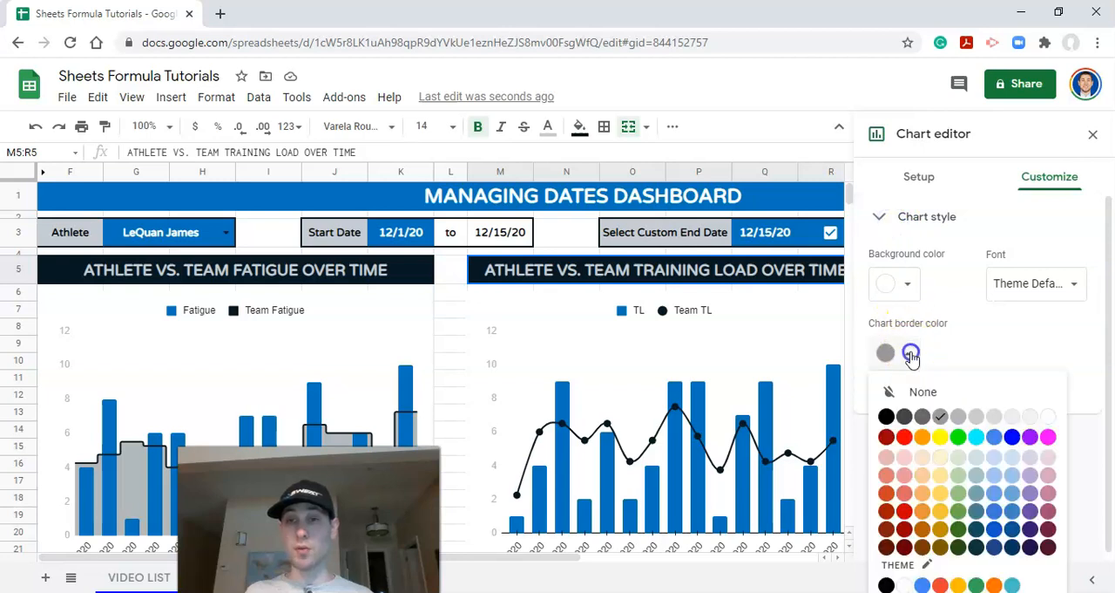
left_click(923, 394)
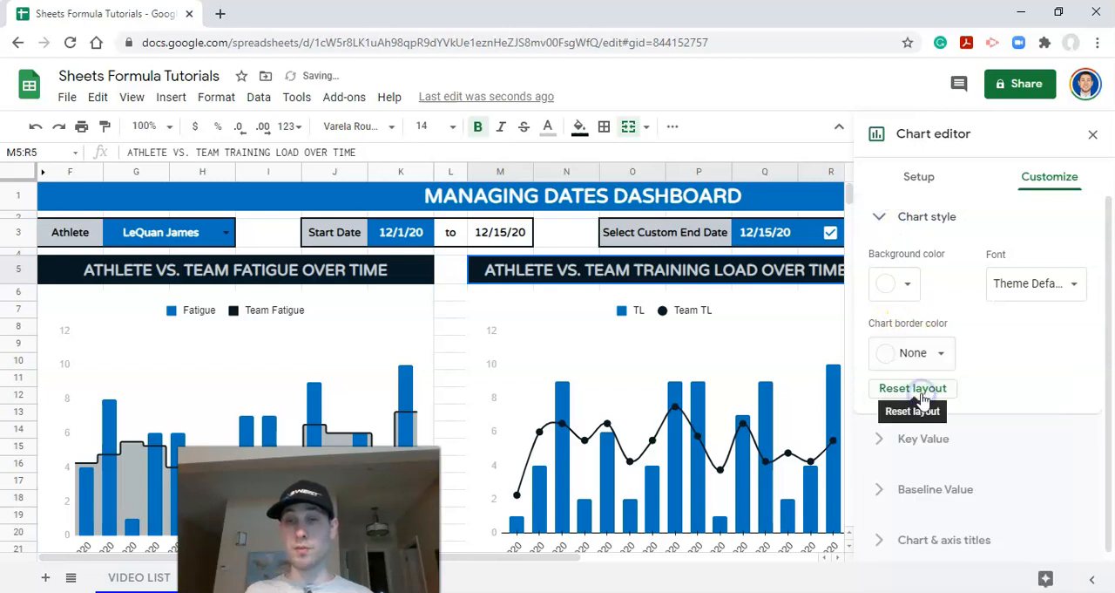
left_click(913, 283)
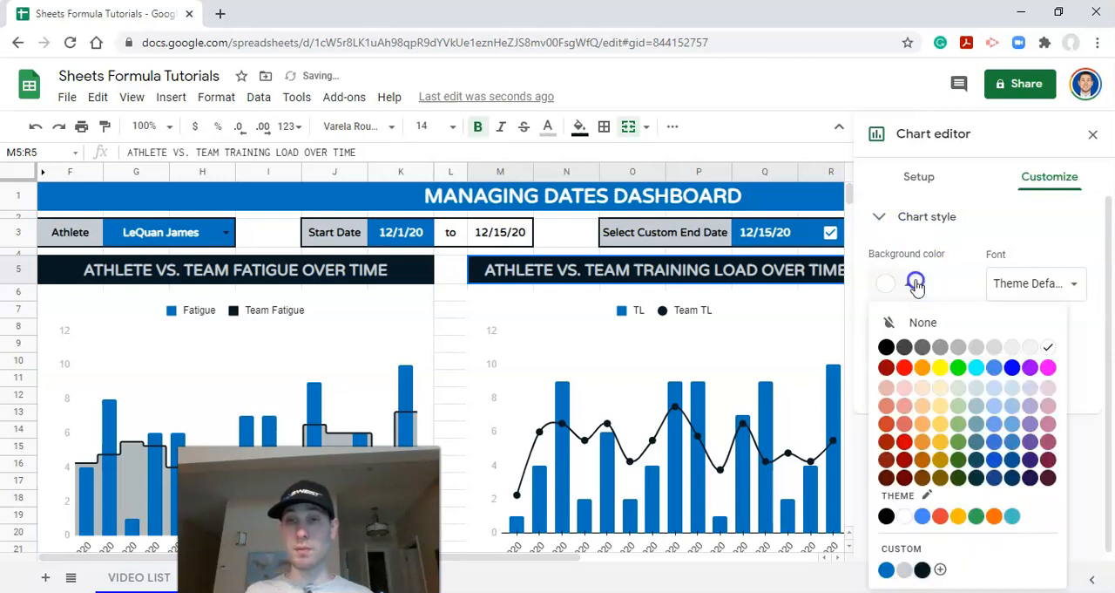
left_click(921, 570)
left_click(1092, 131)
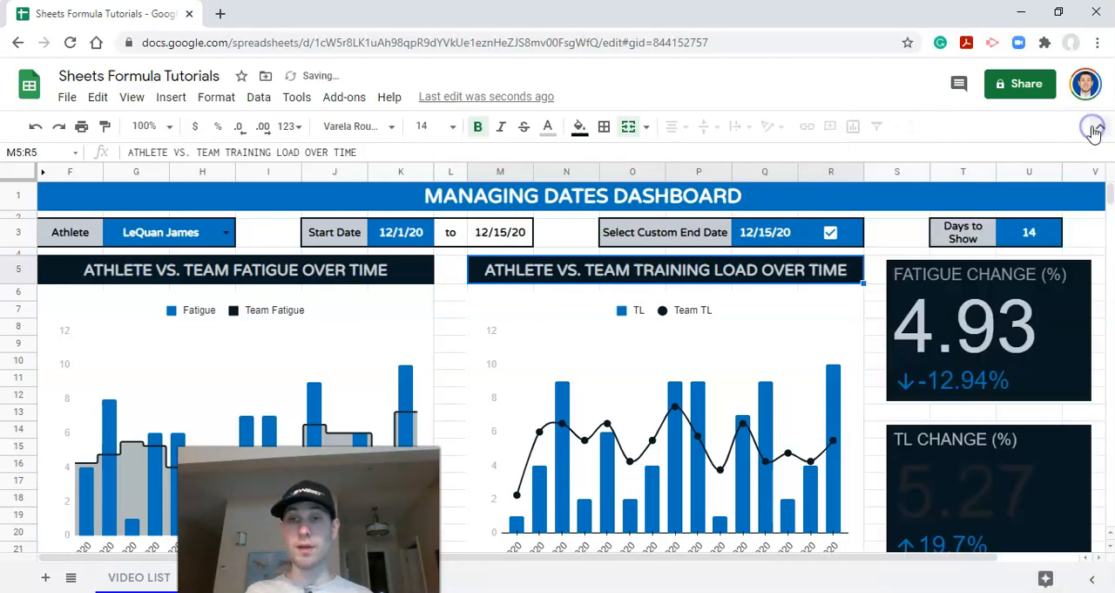
Step: Move the TL change scorecard slightly upward, closer to the fatigue change scorecard
scroll(967, 487, "down", 1)
left_click(955, 461)
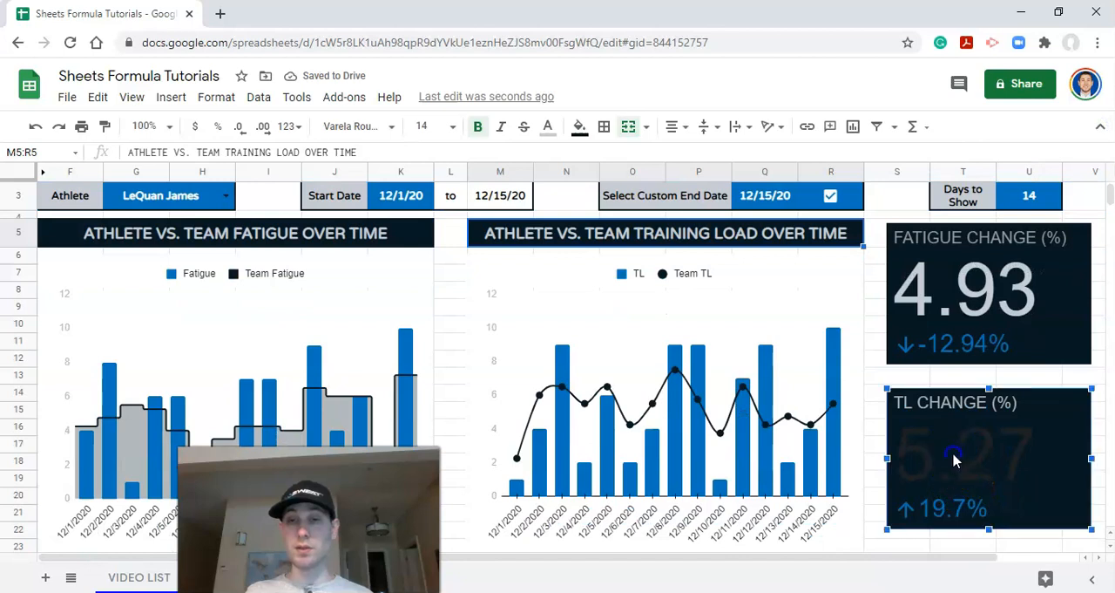
left_click_drag(950, 448, 950, 444)
Step: Change the TL change scorecard's key value font color to the custom light gray
left_click(1090, 404)
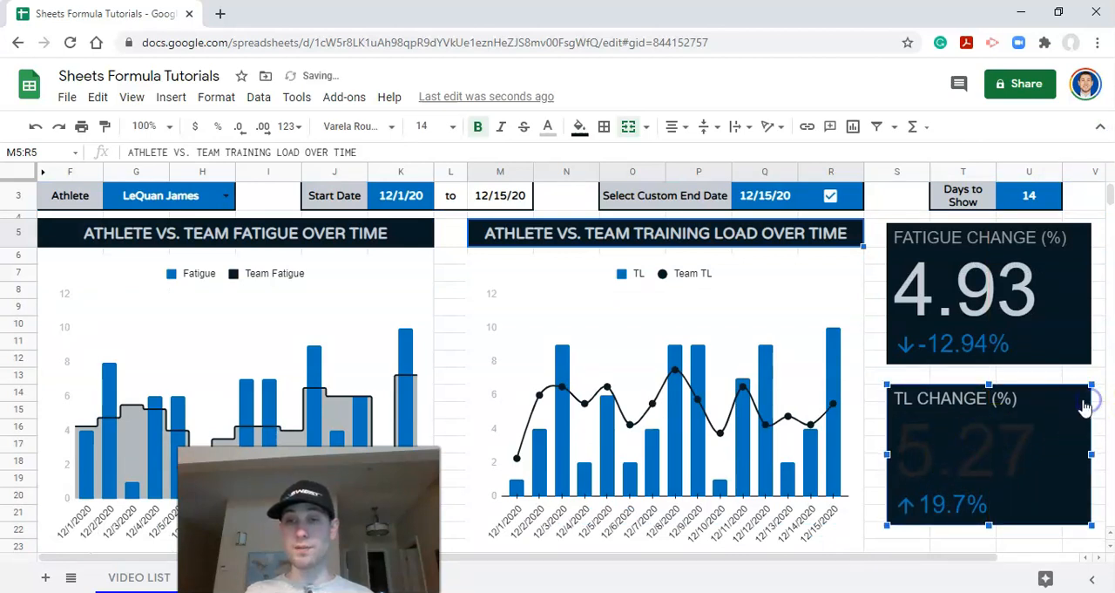
left_click(1030, 188)
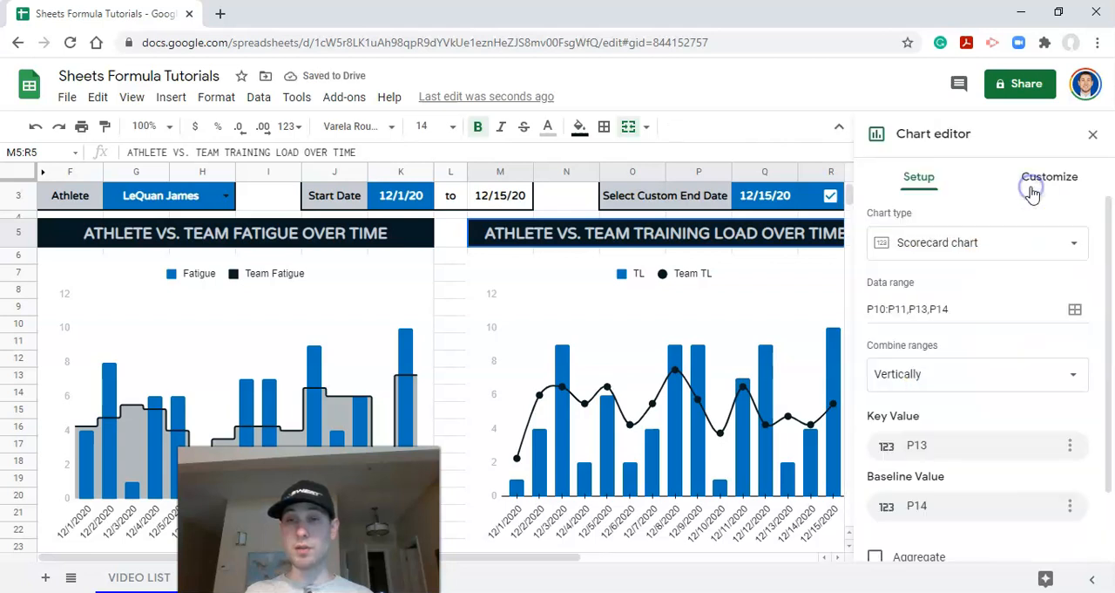
left_click(1035, 184)
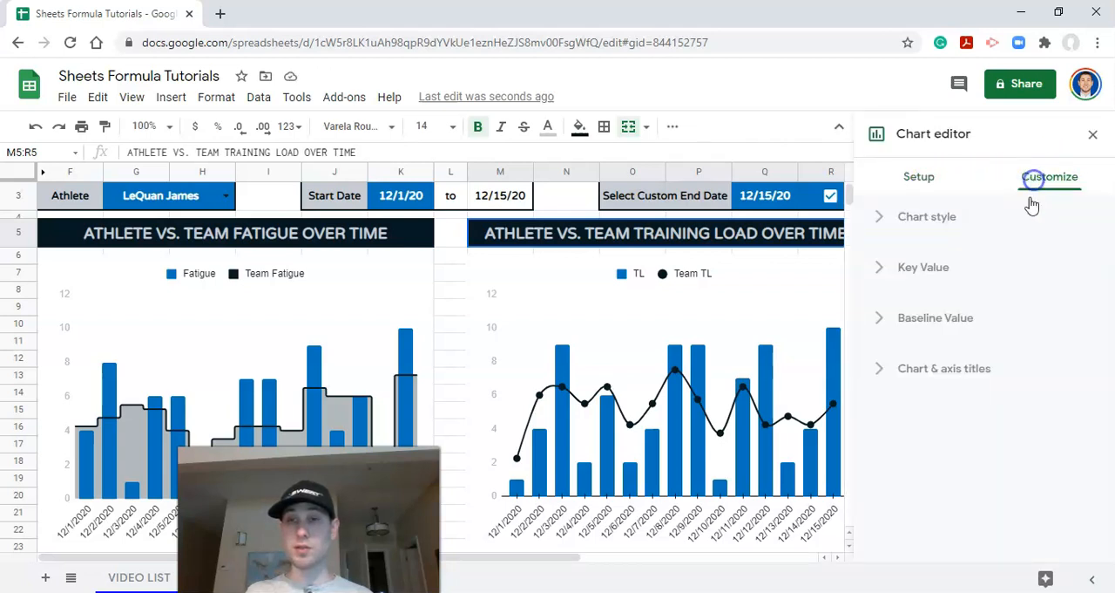
left_click(897, 292)
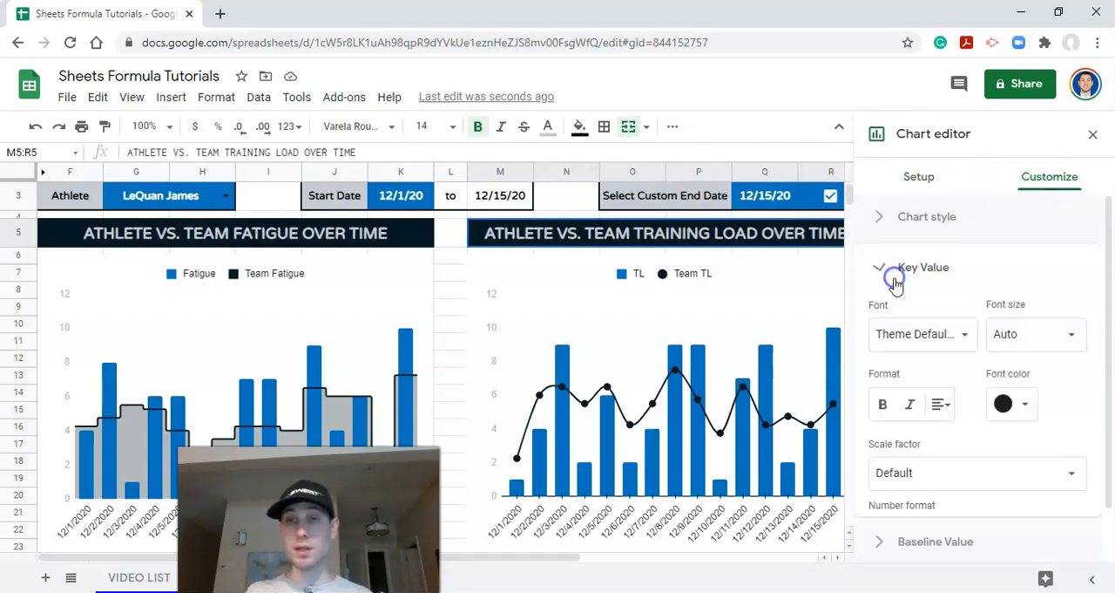
left_click(1009, 410)
left_click(875, 367)
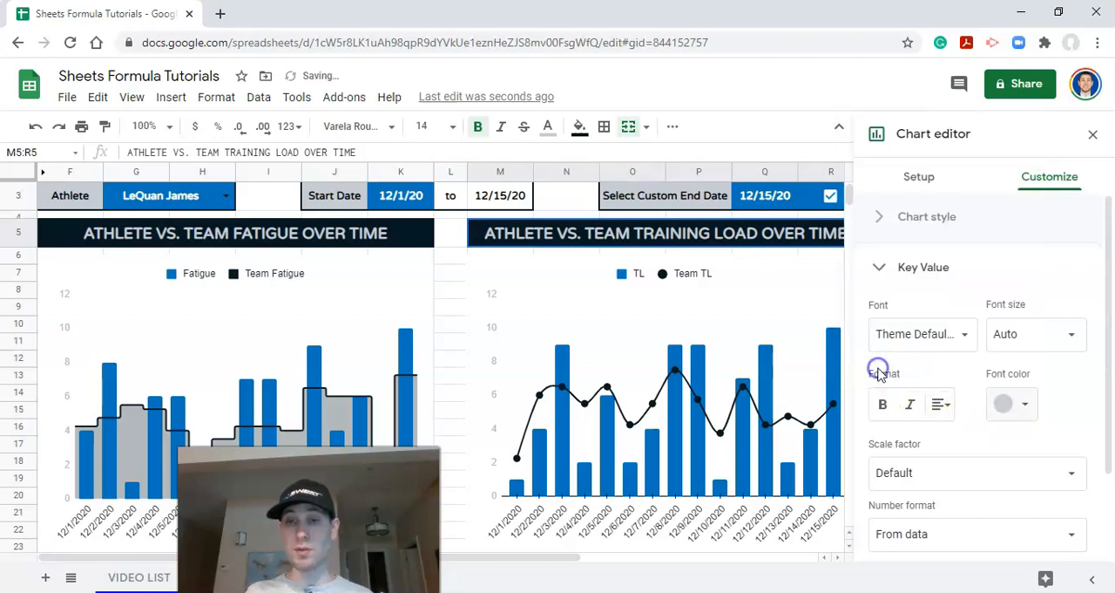
left_click(1091, 133)
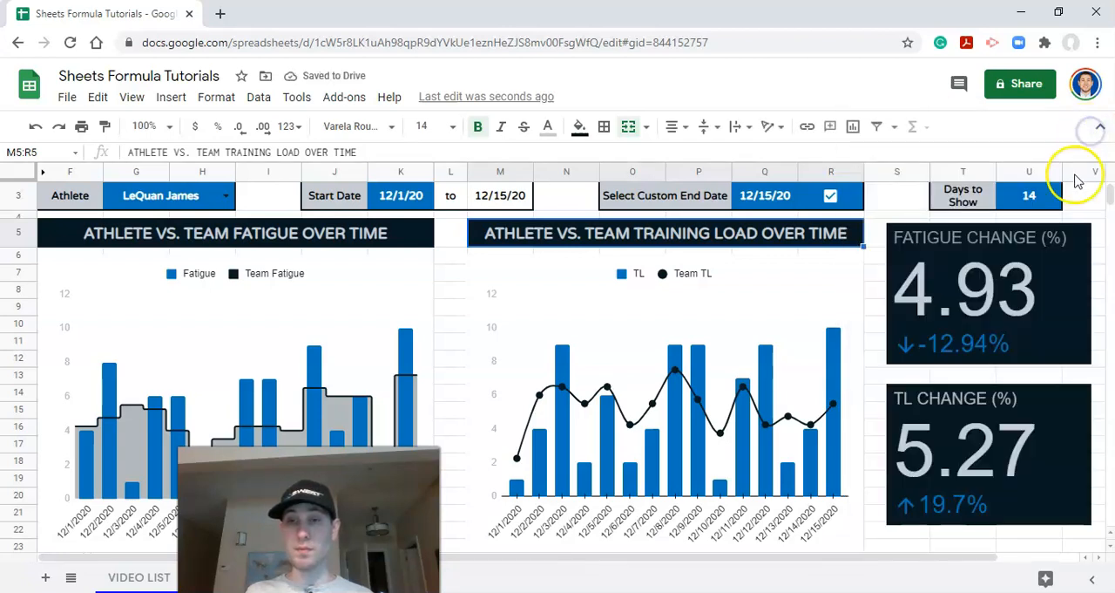
Step: Change the TL change scorecard's baseline positive color to the custom light gray, matching its negative color
left_click(952, 424)
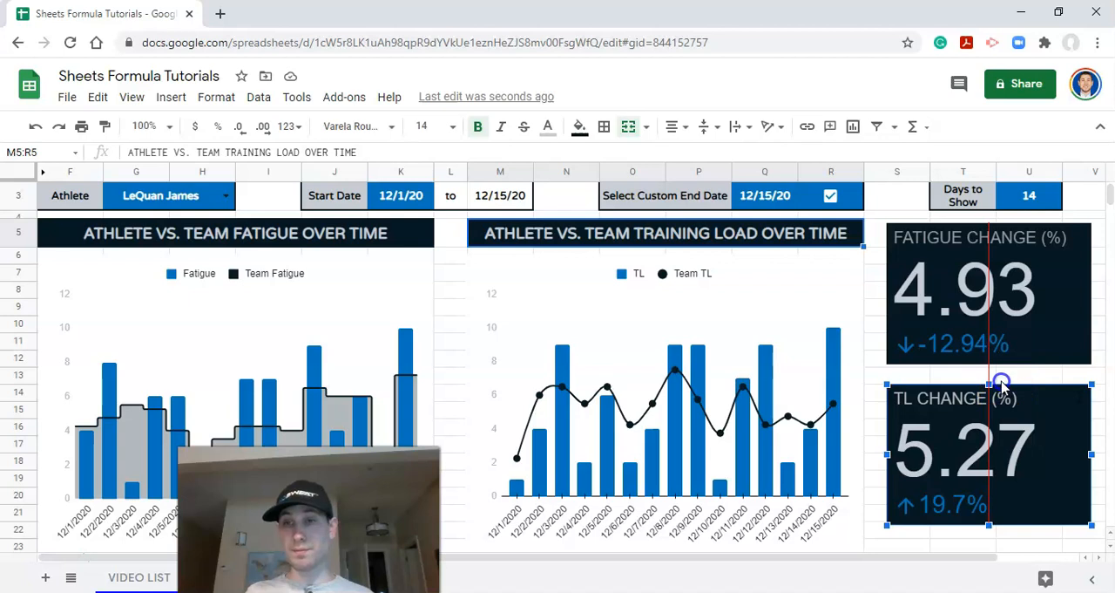
left_click(1002, 384)
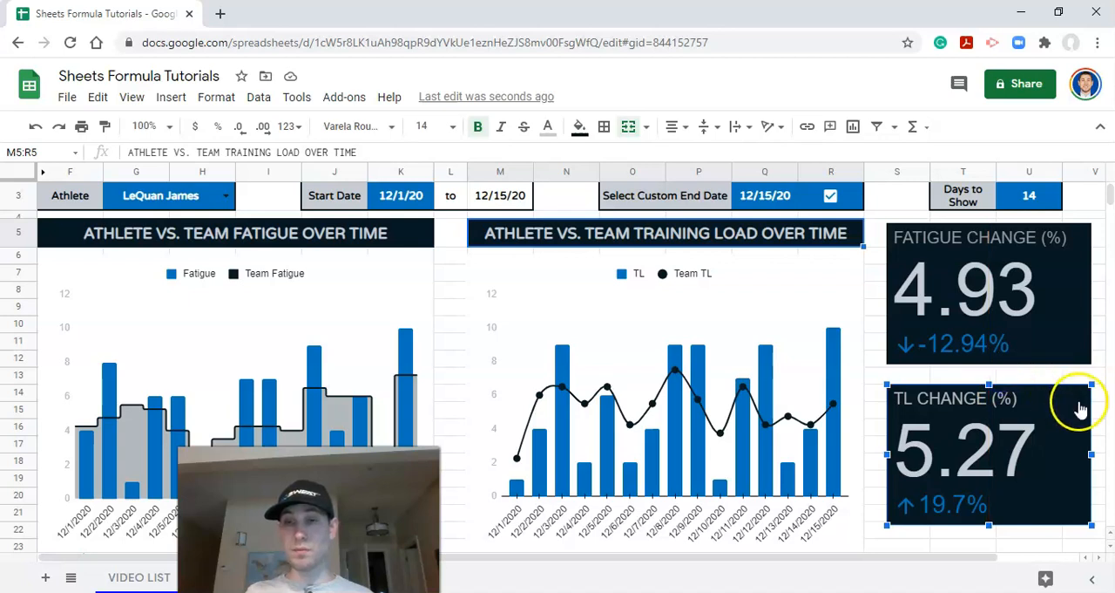
left_click(1080, 404)
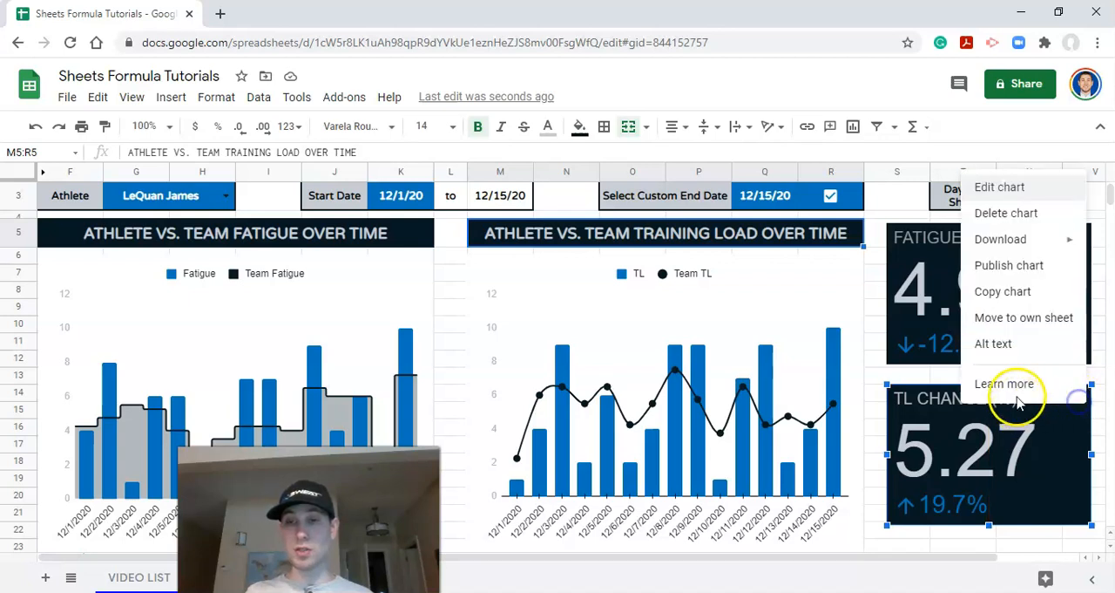
left_click(1004, 186)
left_click(1032, 181)
left_click(892, 325)
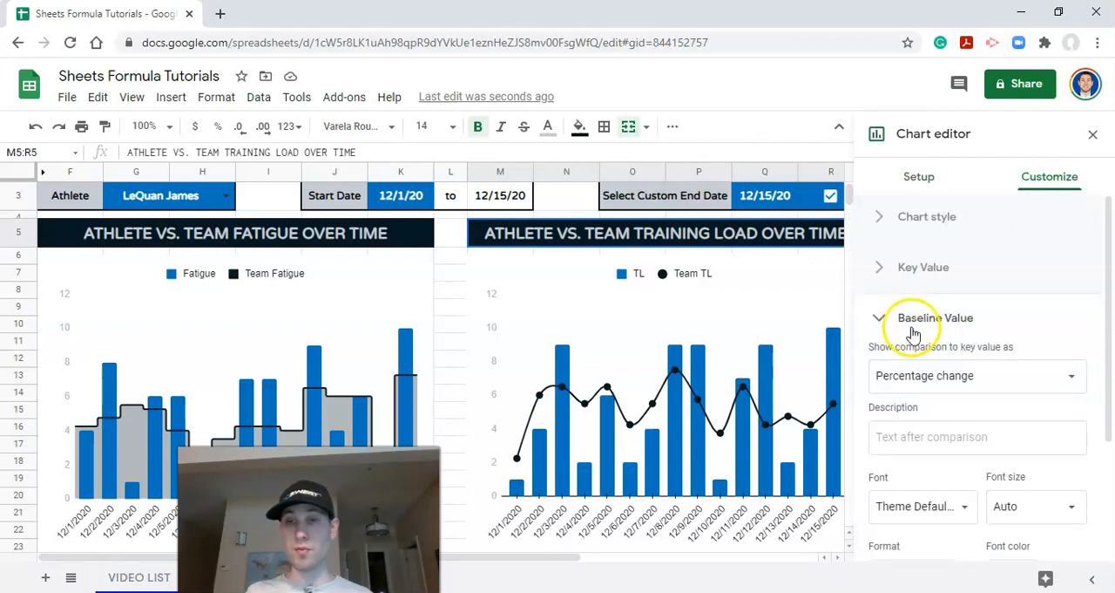
scroll(941, 349, "down", 3)
left_click(907, 477)
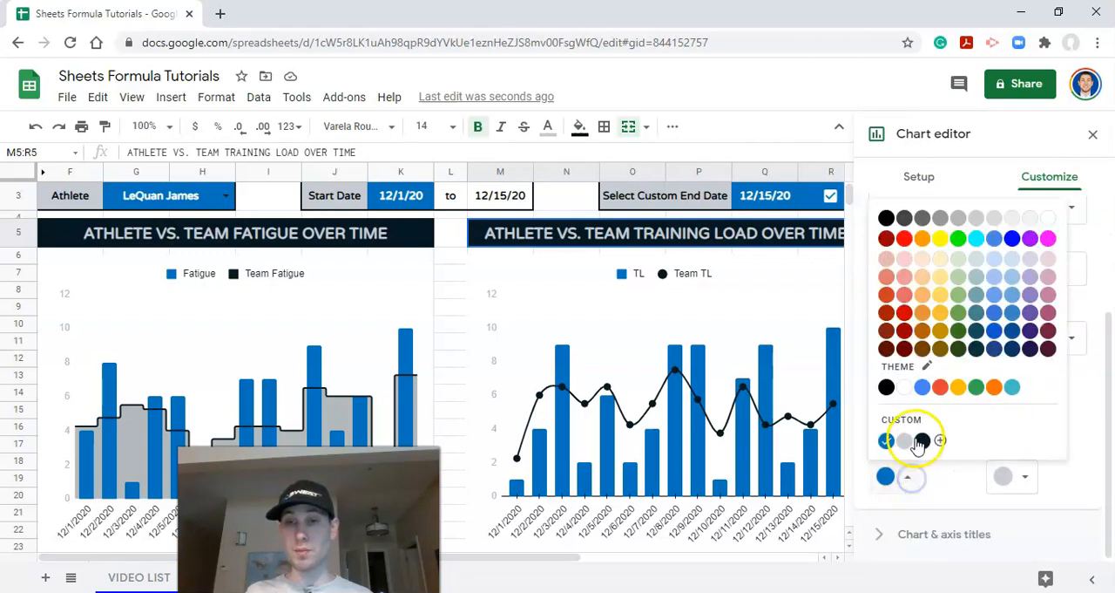
left_click(910, 441)
left_click(1009, 476)
left_click(859, 441)
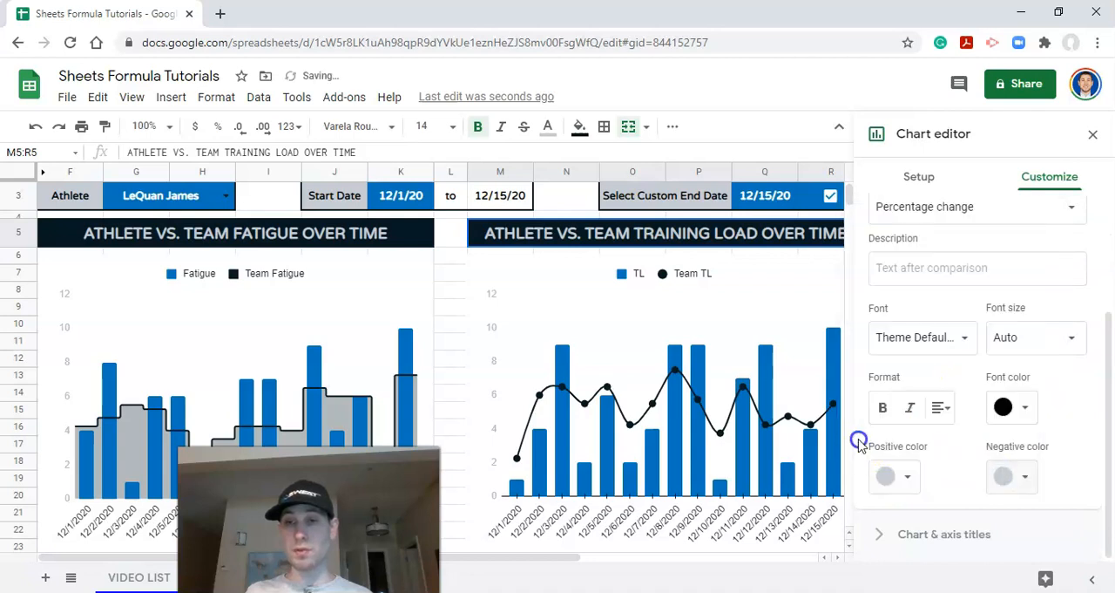
left_click(1092, 133)
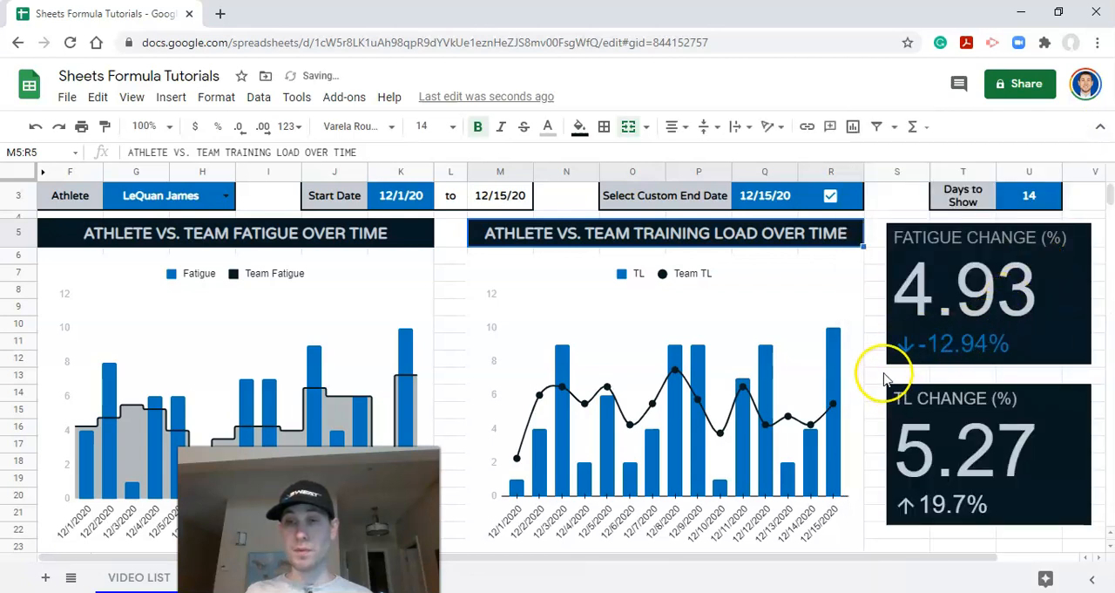
Step: Hide the menus for more room and extend the bottom edges of both over-time charts together slightly downward
scroll(914, 373, "up", 1)
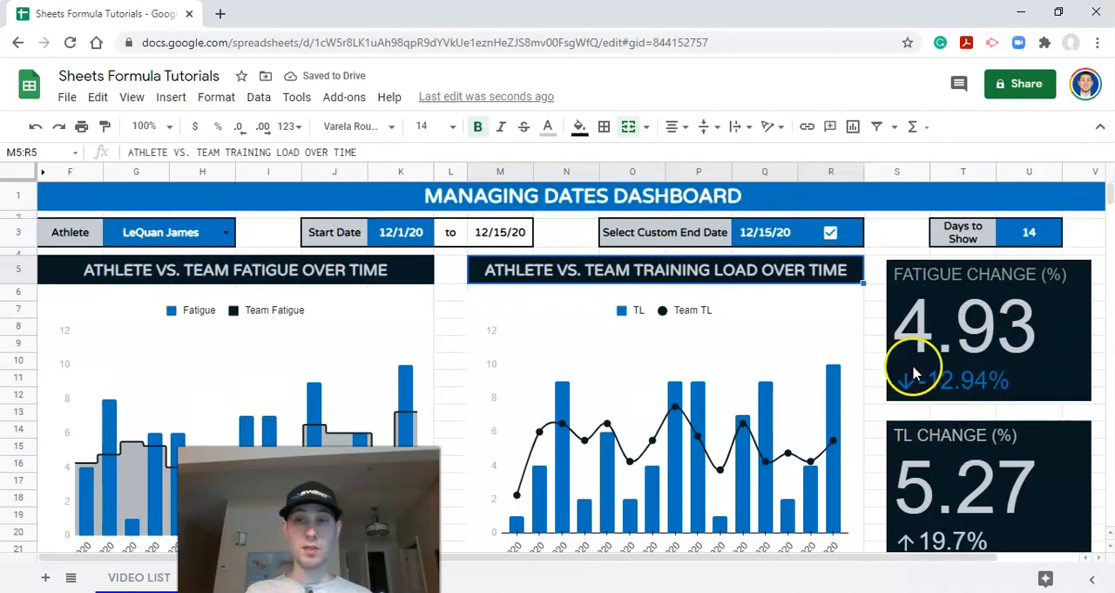
scroll(913, 373, "down", 1)
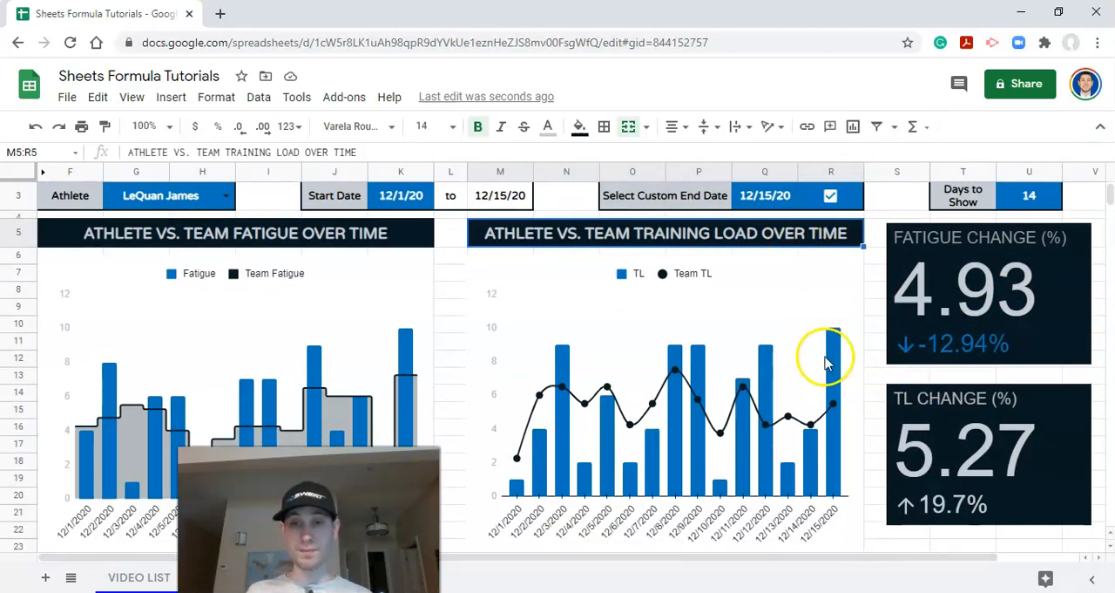
scroll(824, 366, "down", 3)
scroll(859, 430, "up", 4)
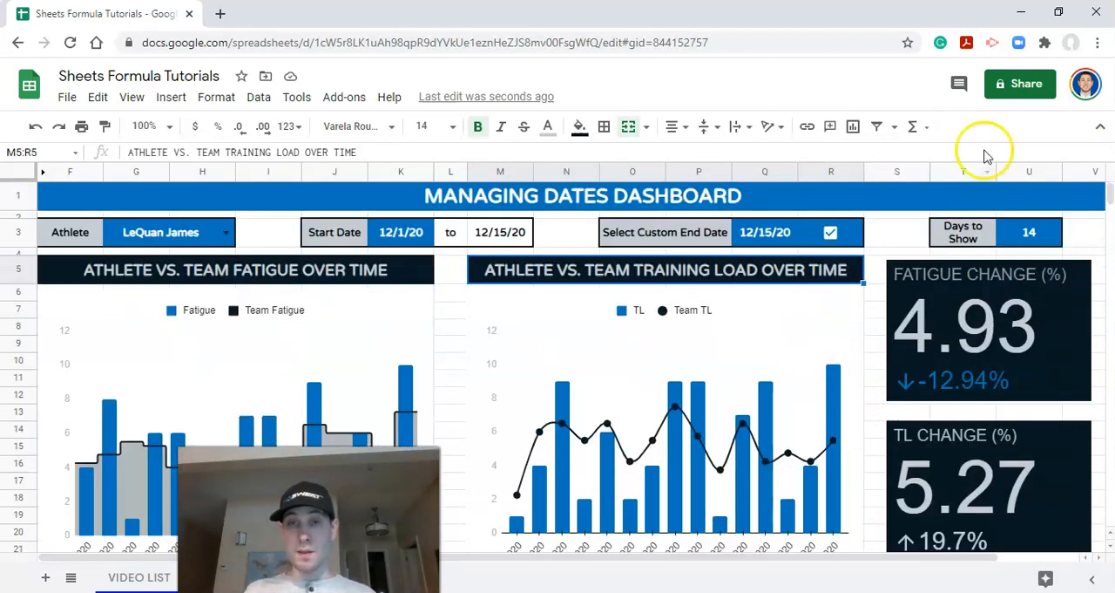
left_click(1091, 127)
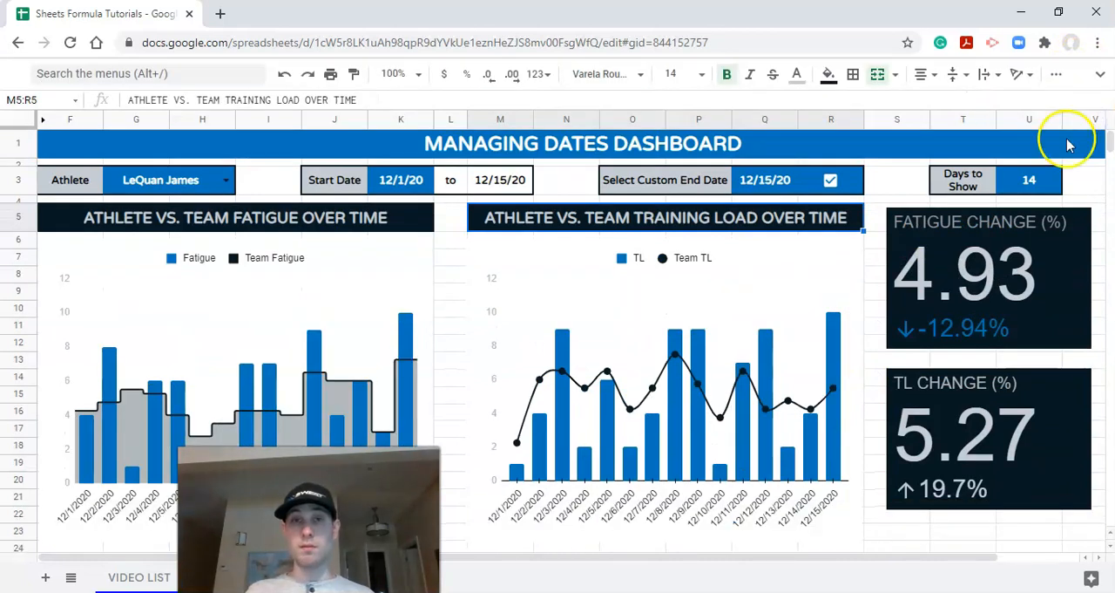
left_click(723, 411)
left_click(355, 347, "ctrl")
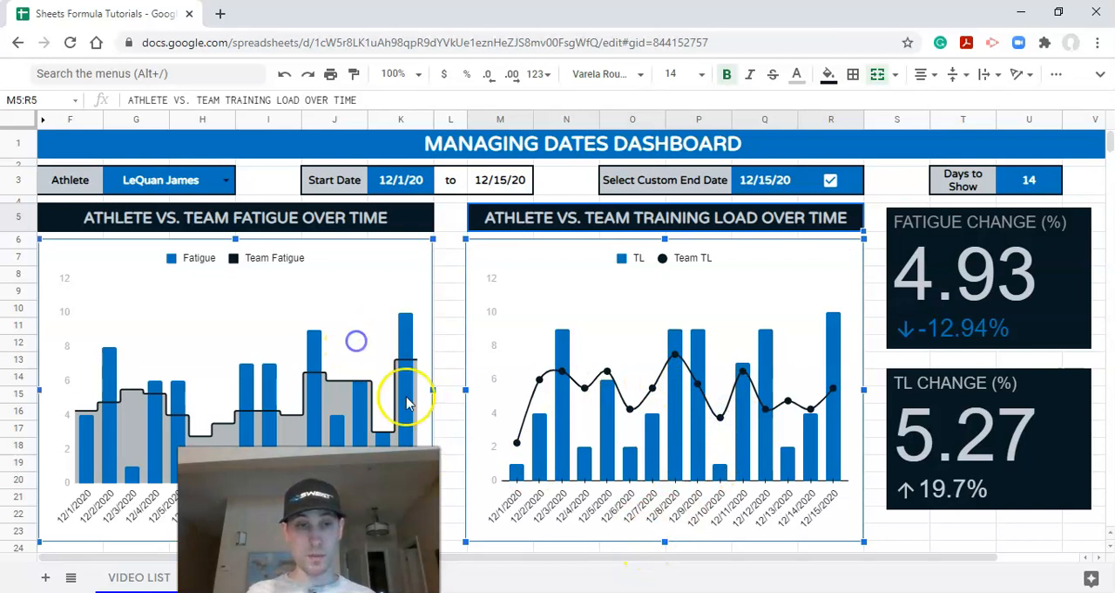
left_click_drag(664, 544, 664, 556)
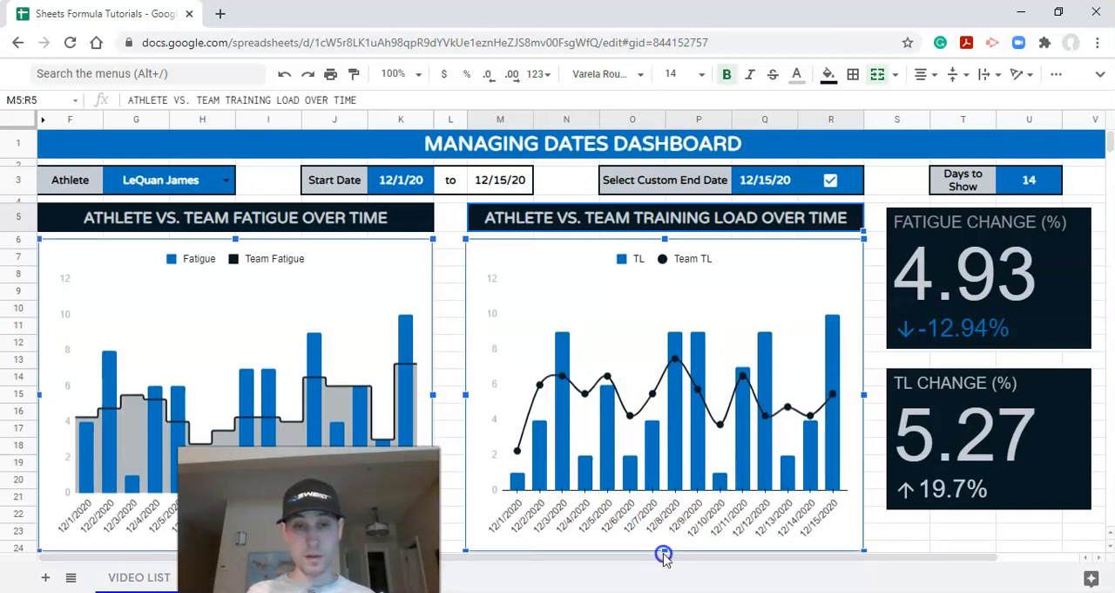
Step: Make the TL change and fatigue change scorecards taller by extending each one's bottom edge downward
left_click(950, 427)
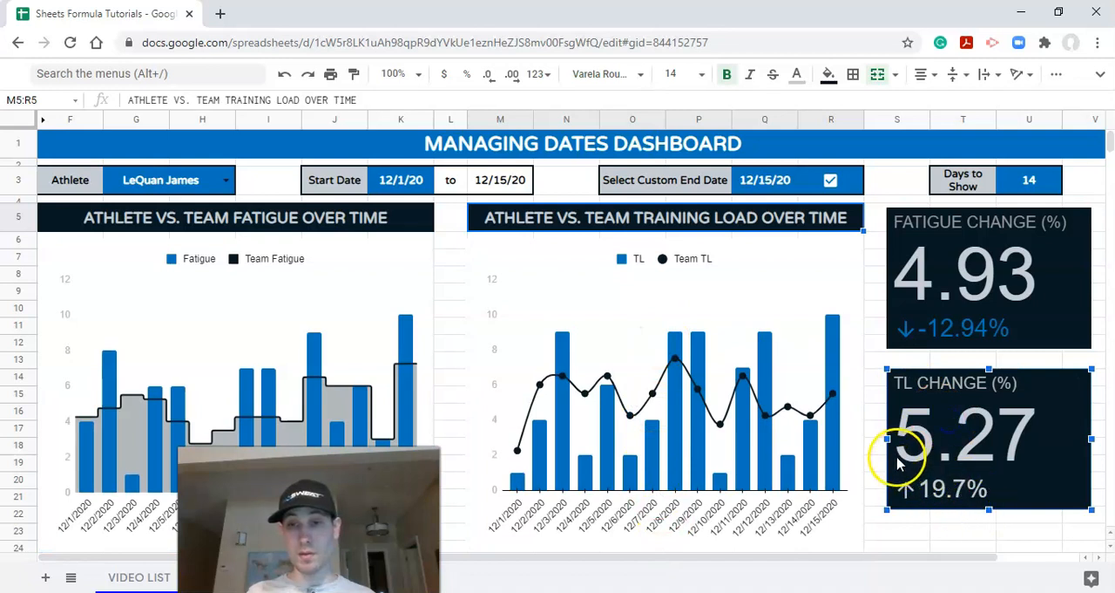
left_click_drag(988, 511, 991, 531)
left_click(991, 341)
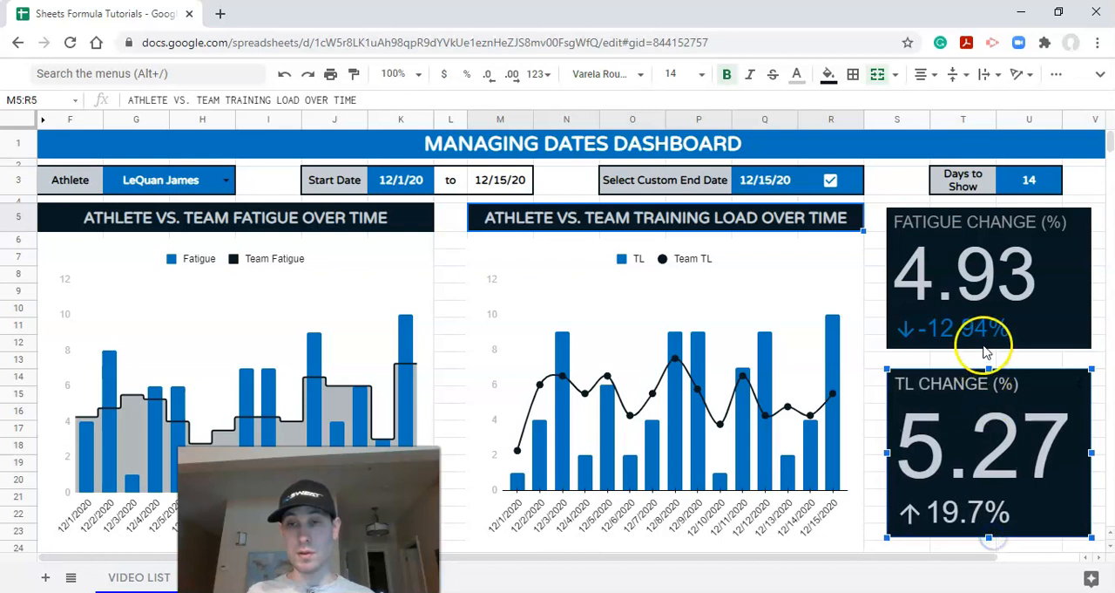
left_click_drag(990, 349, 989, 362)
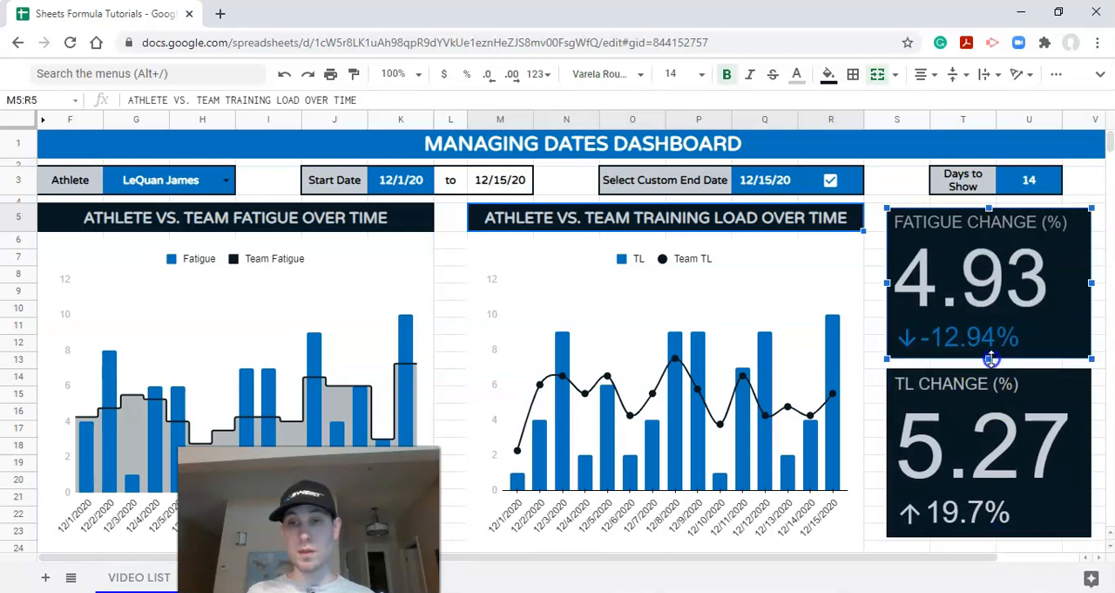
Step: Shift the two scorecards slightly apart and make each of them a little shorter
left_click_drag(978, 422, 980, 429)
left_click_drag(967, 322, 964, 317)
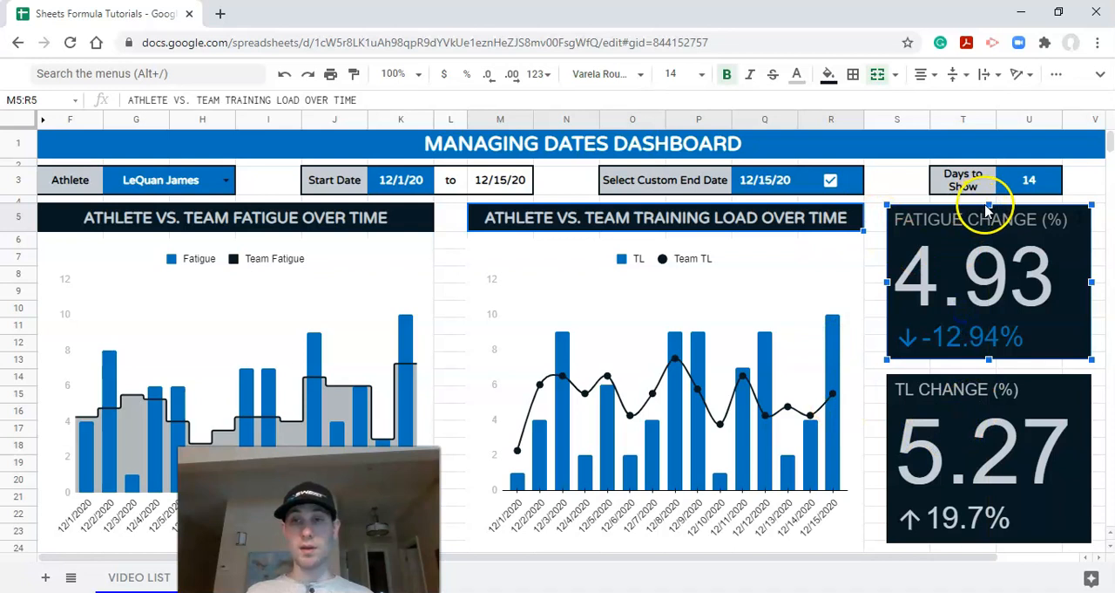
left_click_drag(989, 206, 984, 249)
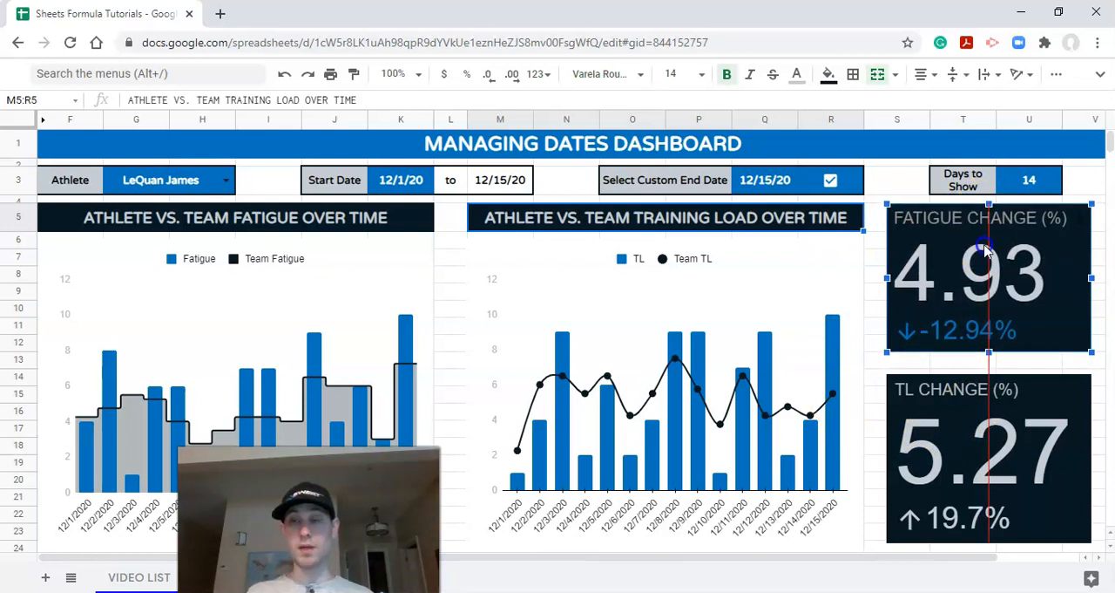
left_click(999, 406)
left_click_drag(989, 542, 989, 533)
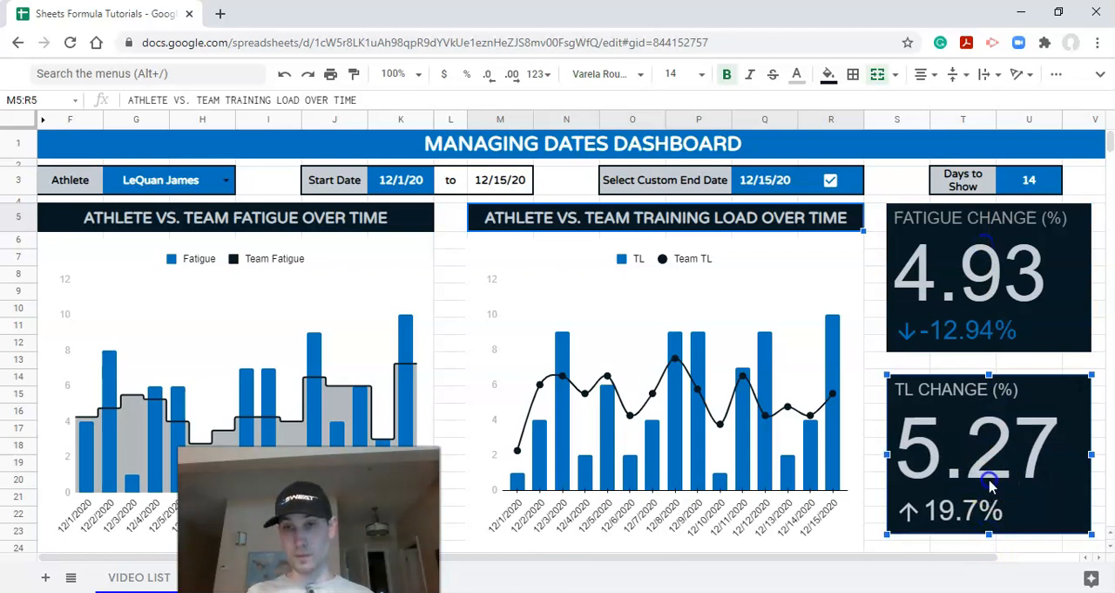
Step: Move the fatigue change scorecard down and the TL change scorecard up to leave a narrow gap between them
left_click_drag(985, 314, 987, 324)
left_click_drag(985, 416, 985, 412)
left_click(835, 272)
left_click(766, 214)
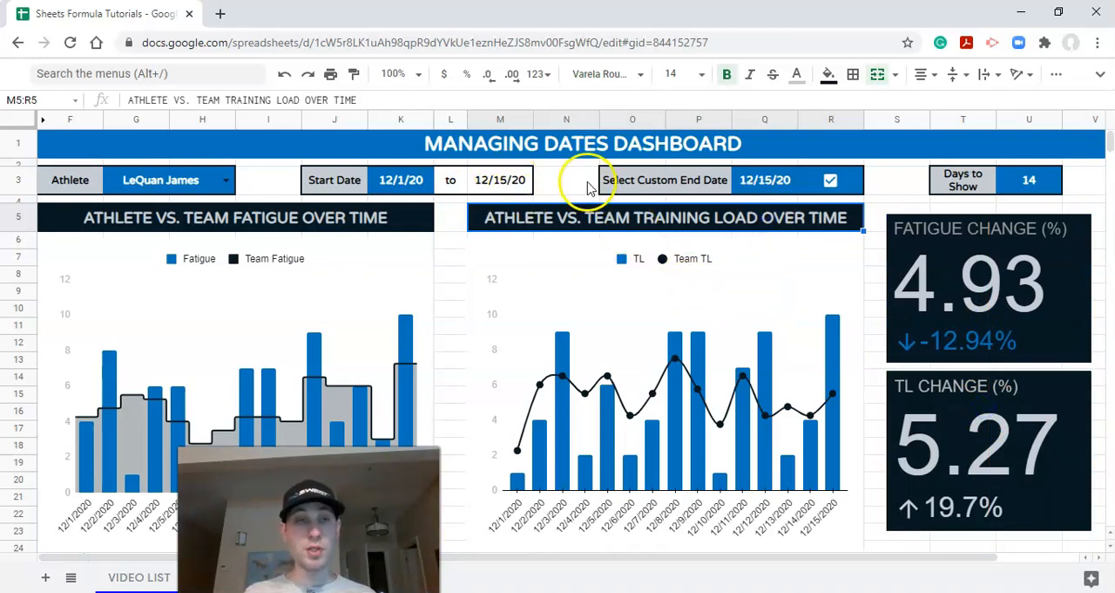
Step: Turn off the sheet's gridlines and hide the menus again
left_click(1097, 75)
left_click(1097, 75)
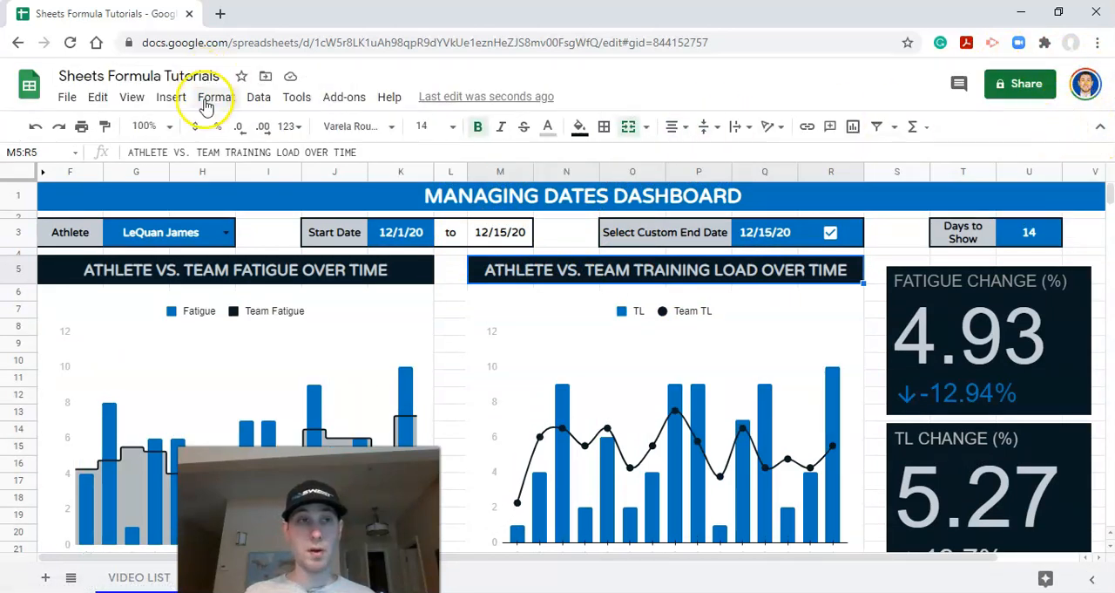
left_click(135, 97)
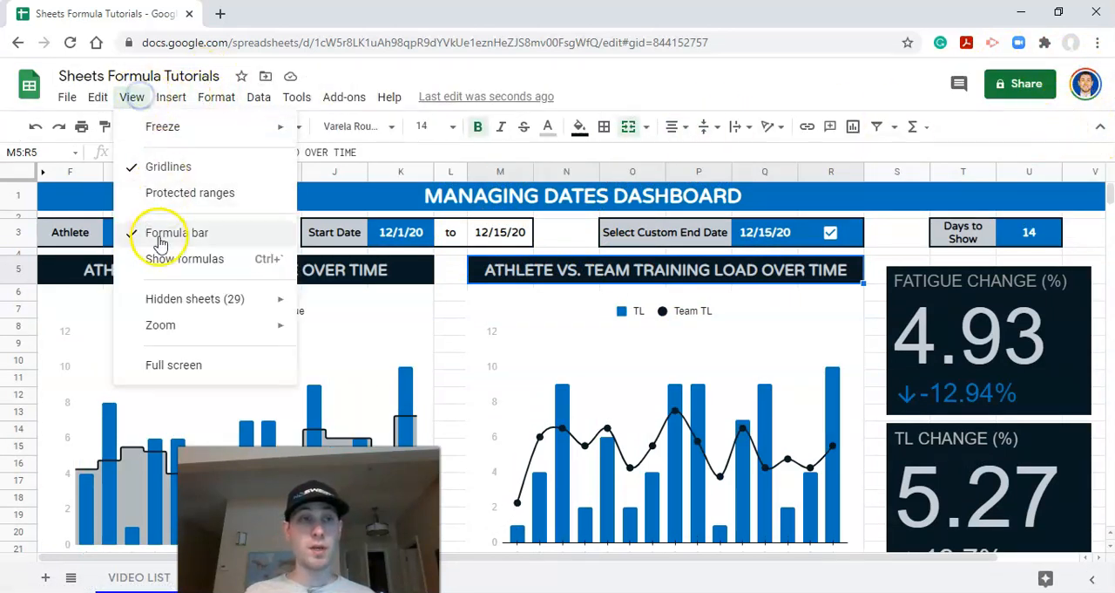
left_click(178, 168)
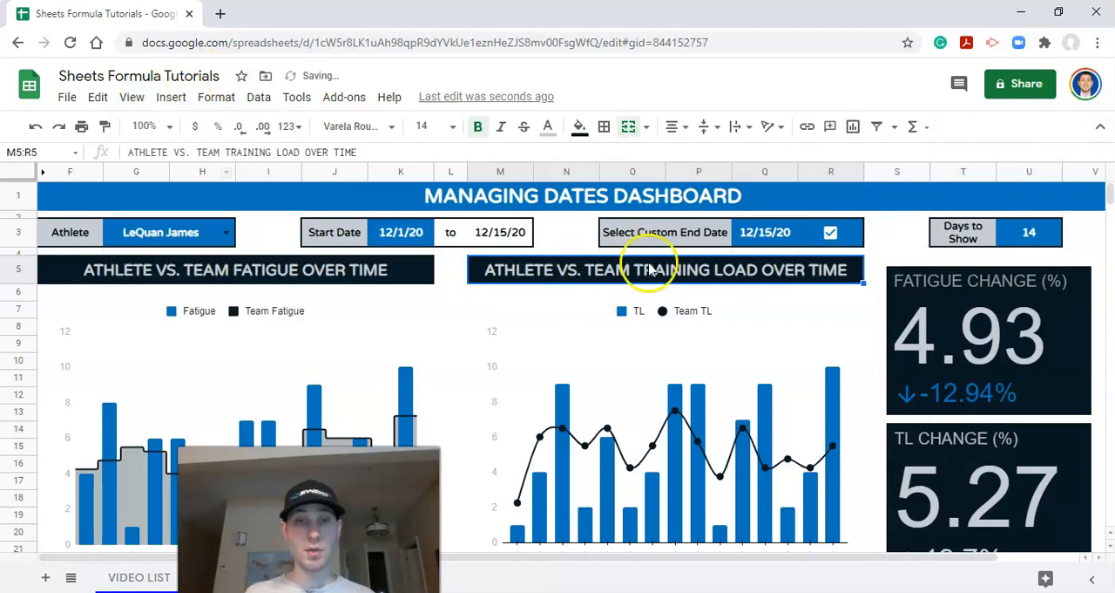
left_click(1102, 129)
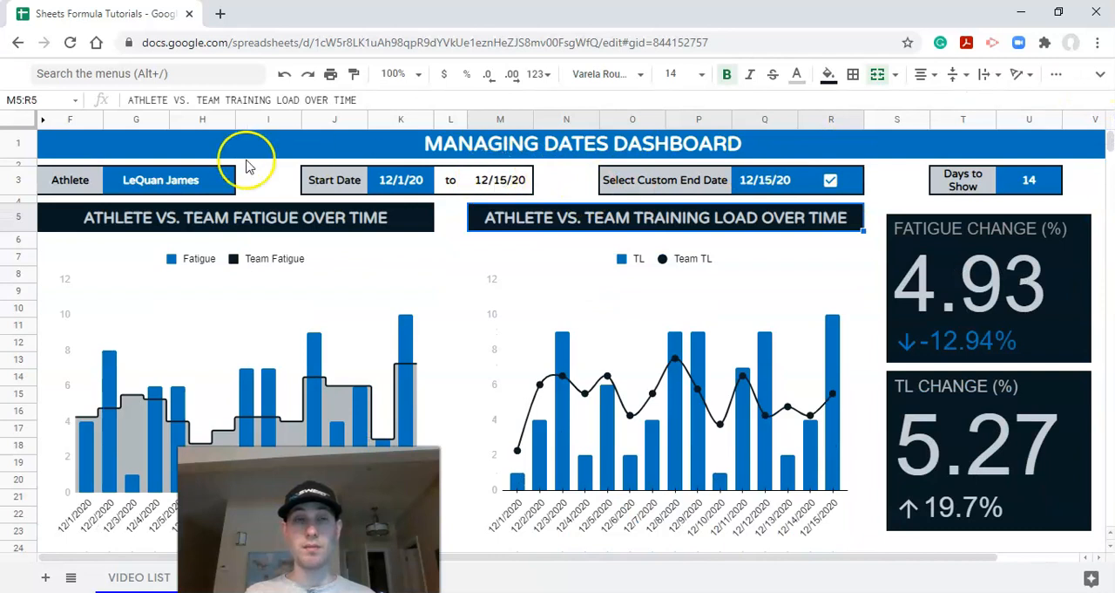
Step: Fill the "to" cell and the end date cell beside it (L3:M3) with the custom light grey
left_click(446, 181)
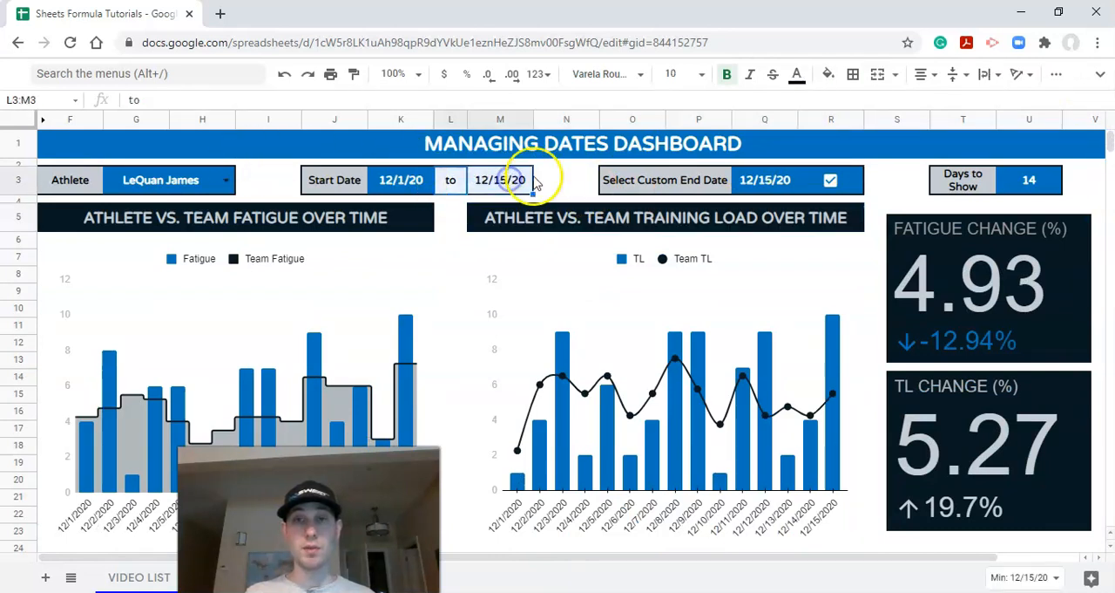
left_click(827, 74)
left_click(566, 180)
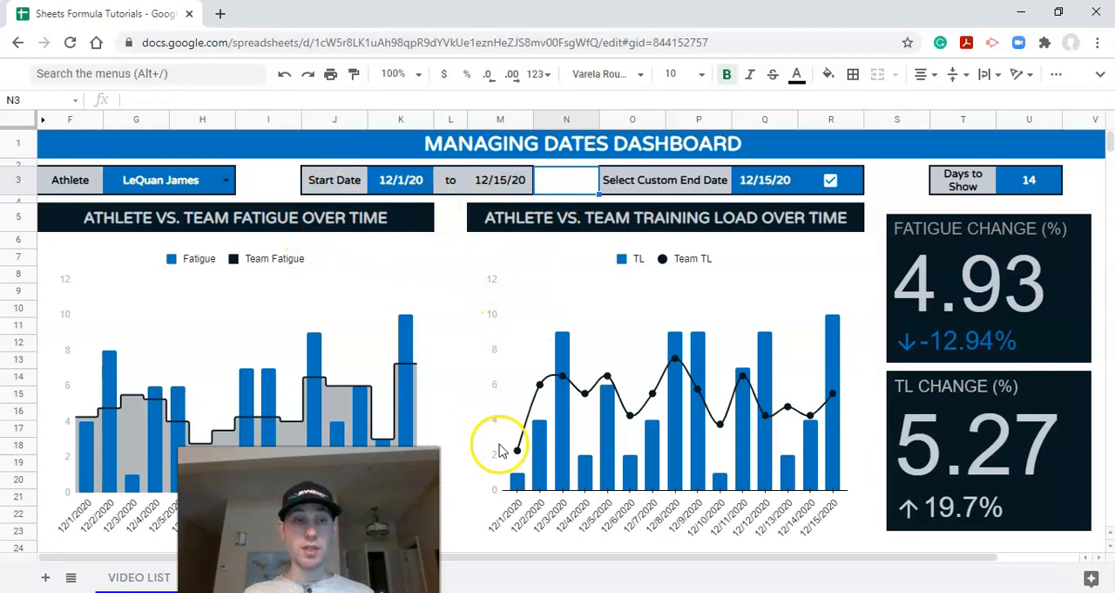
Step: Switch the dashboard's athlete selection to the second athlete in the list
left_click(197, 182)
left_click(224, 180)
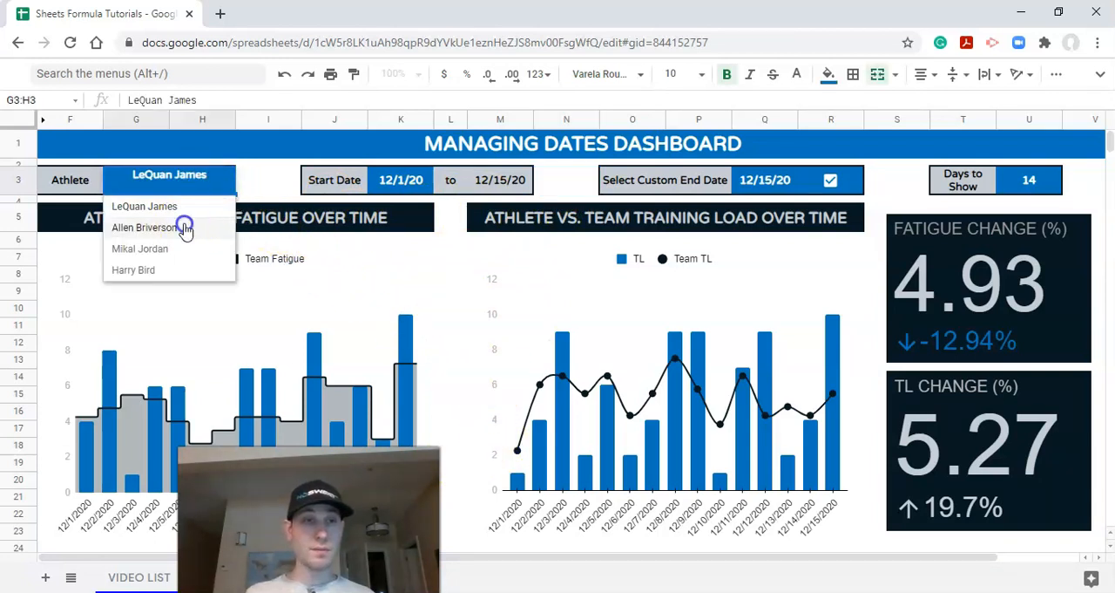
left_click(183, 228)
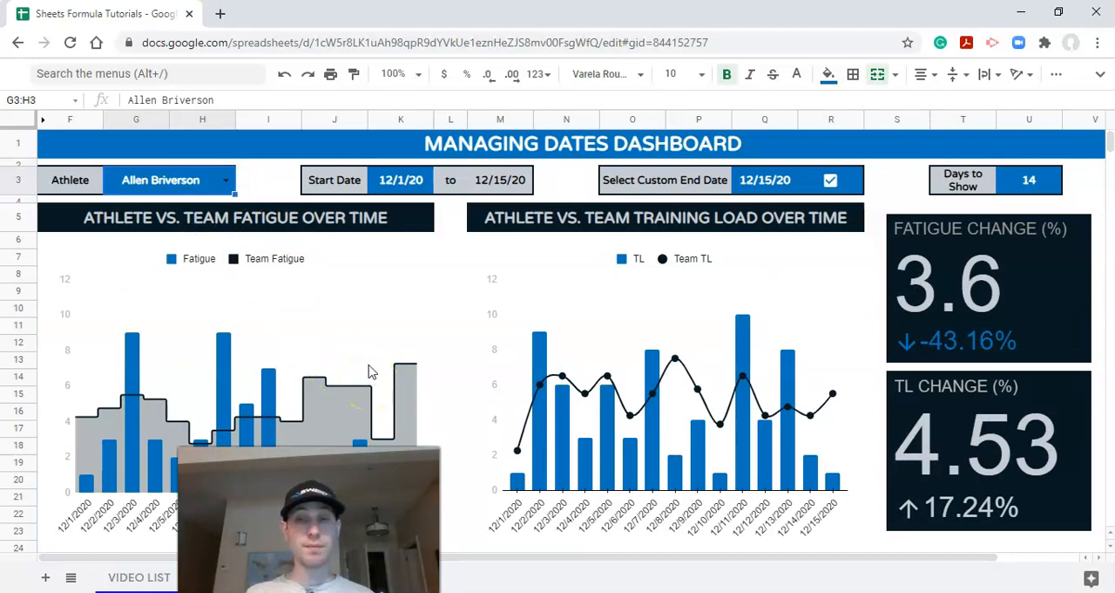
Step: Give the start date cell K3 the custom light grey fill and black text
left_click(403, 190)
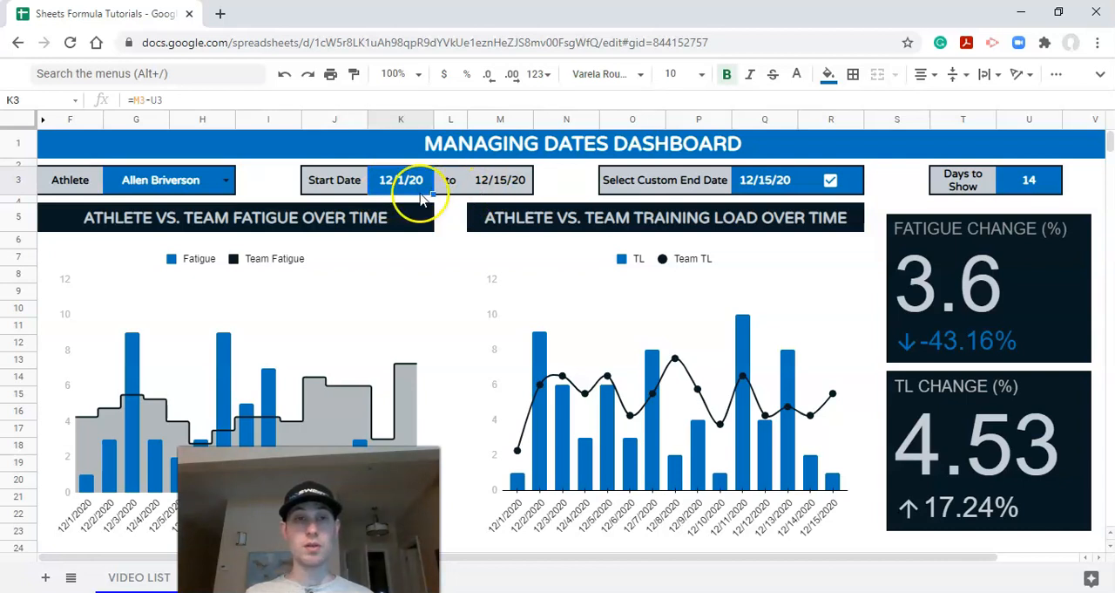
left_click(824, 75)
left_click(851, 357)
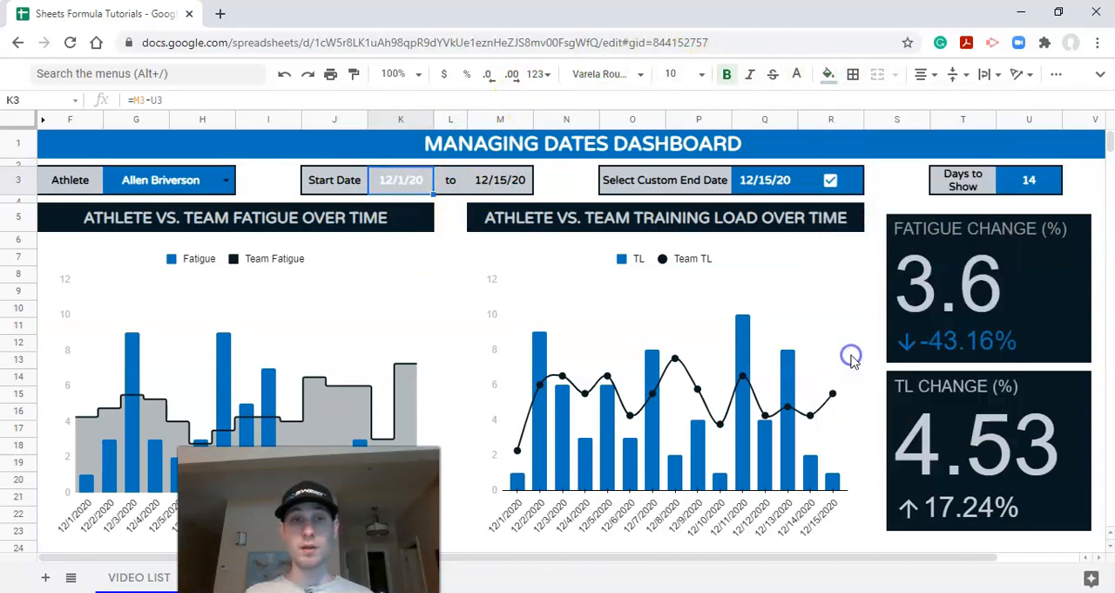
left_click(796, 75)
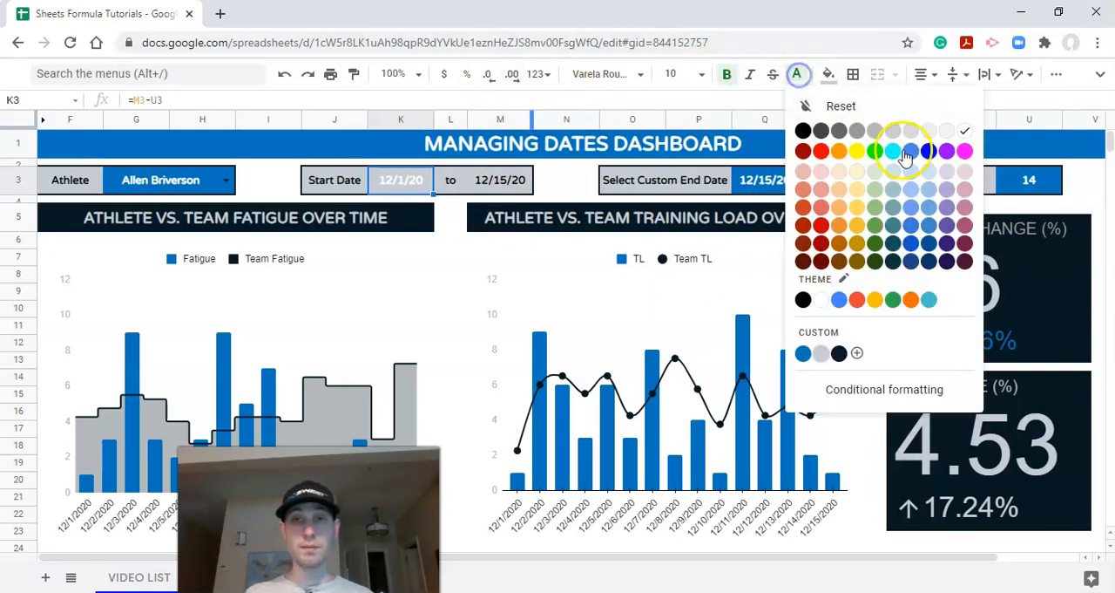
left_click(802, 130)
left_click(523, 180)
left_click(680, 181)
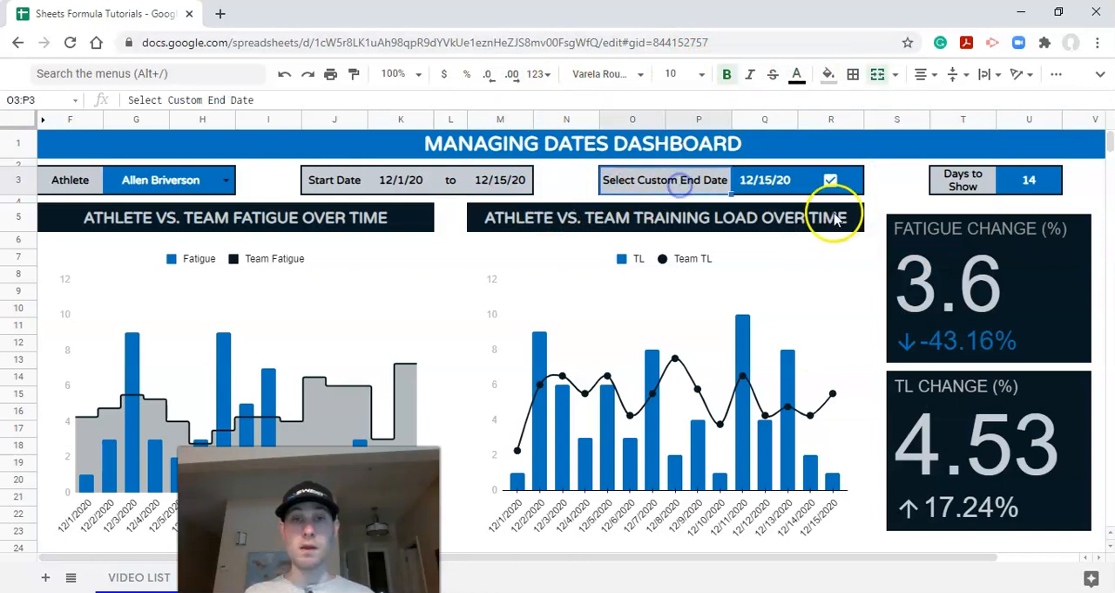
Step: Turn off the custom end date on the dashboard
left_click(397, 183)
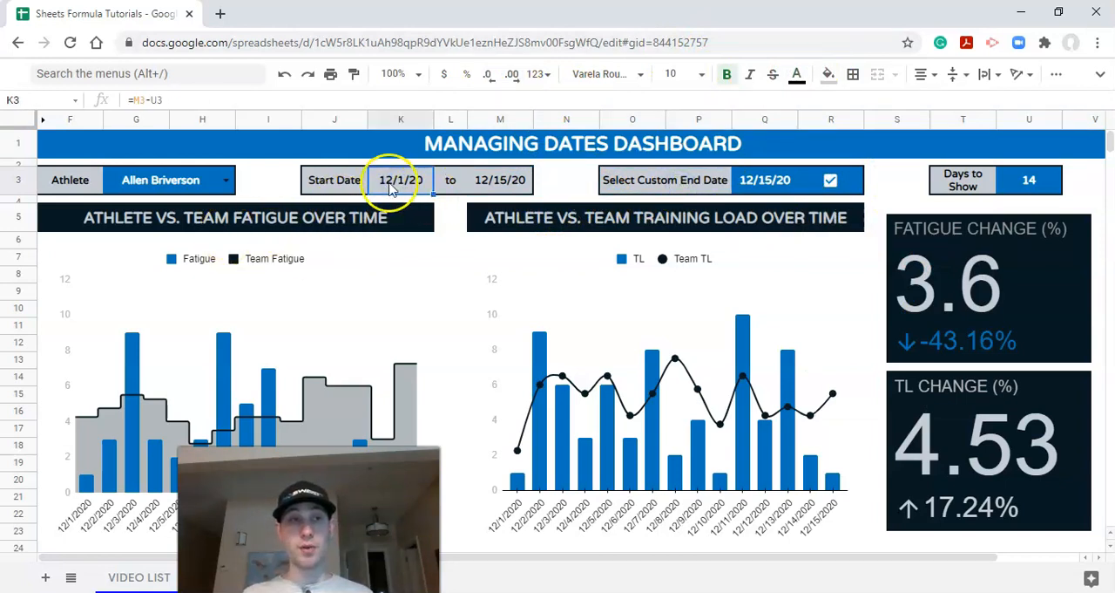
left_click(789, 188)
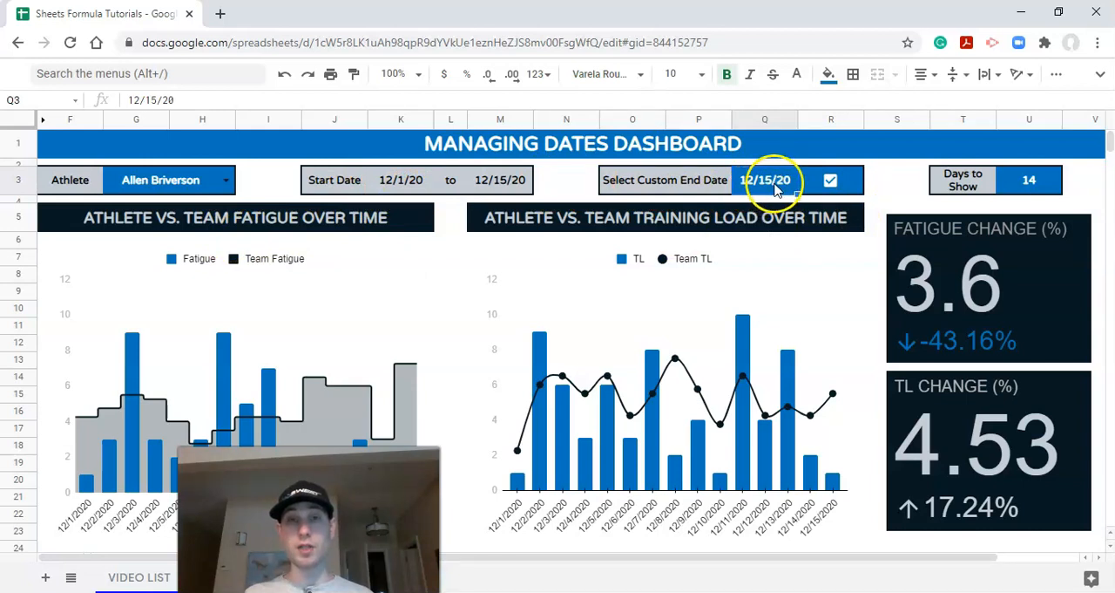
left_click(831, 183)
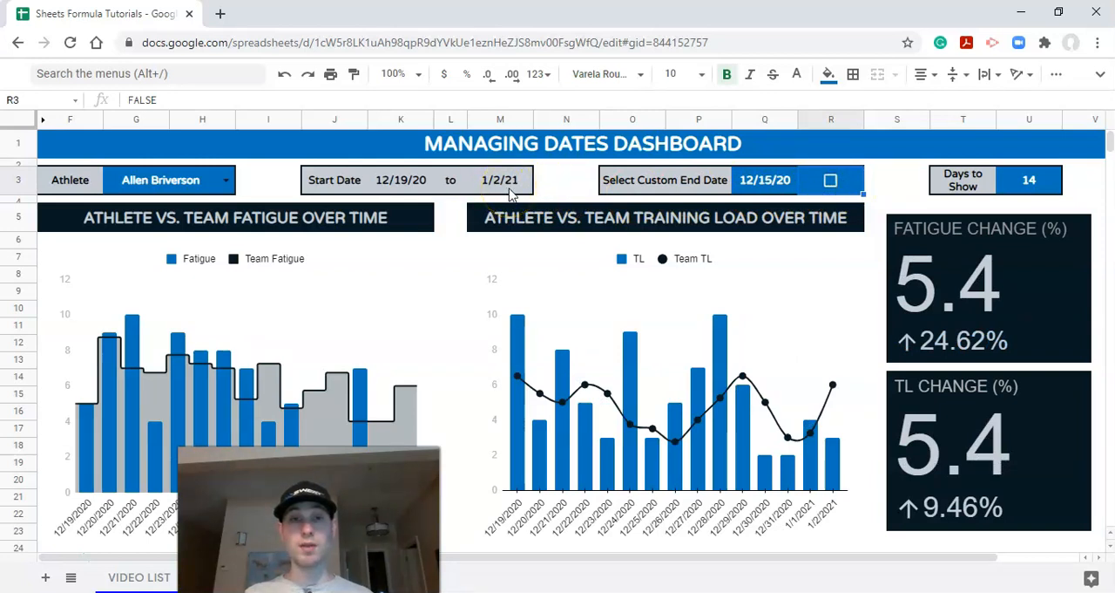
Step: Test the Days to Show value with 7 and set it to 21
left_click(1042, 187)
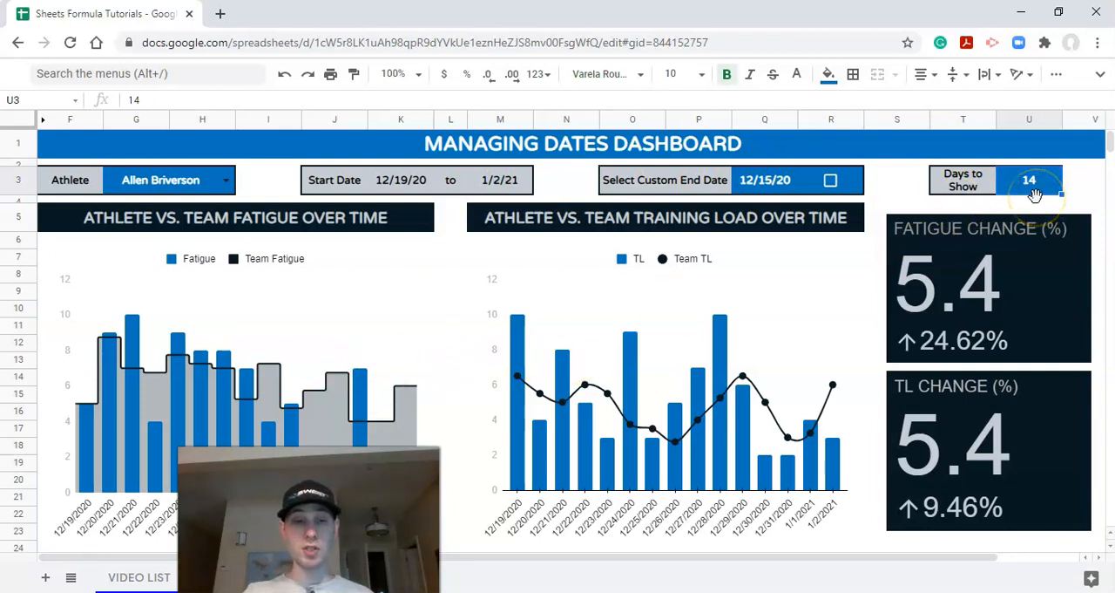
key("Return")
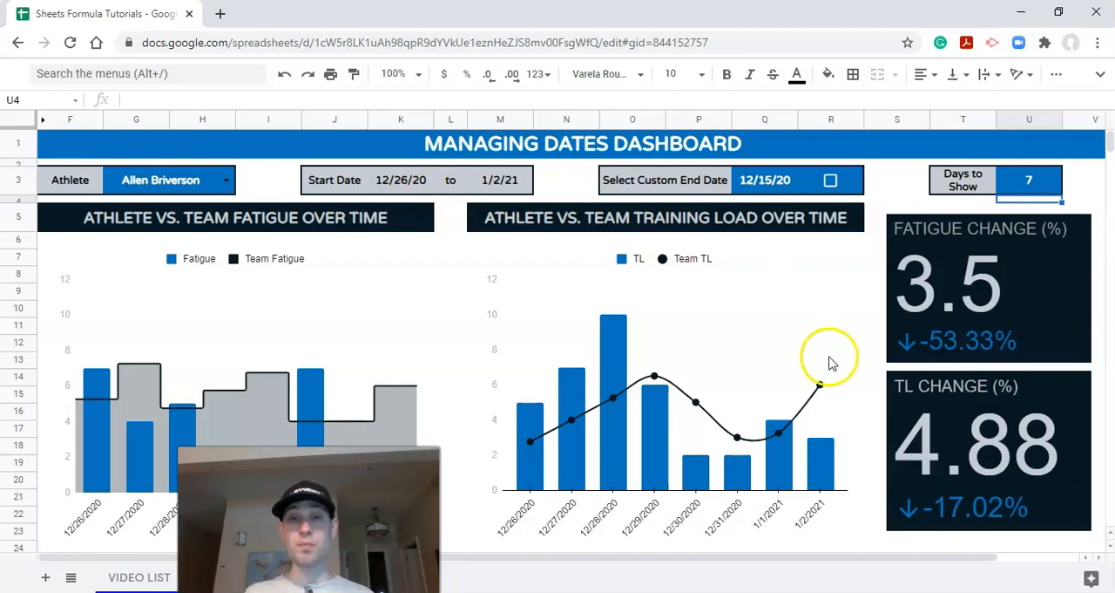
left_click(1015, 183)
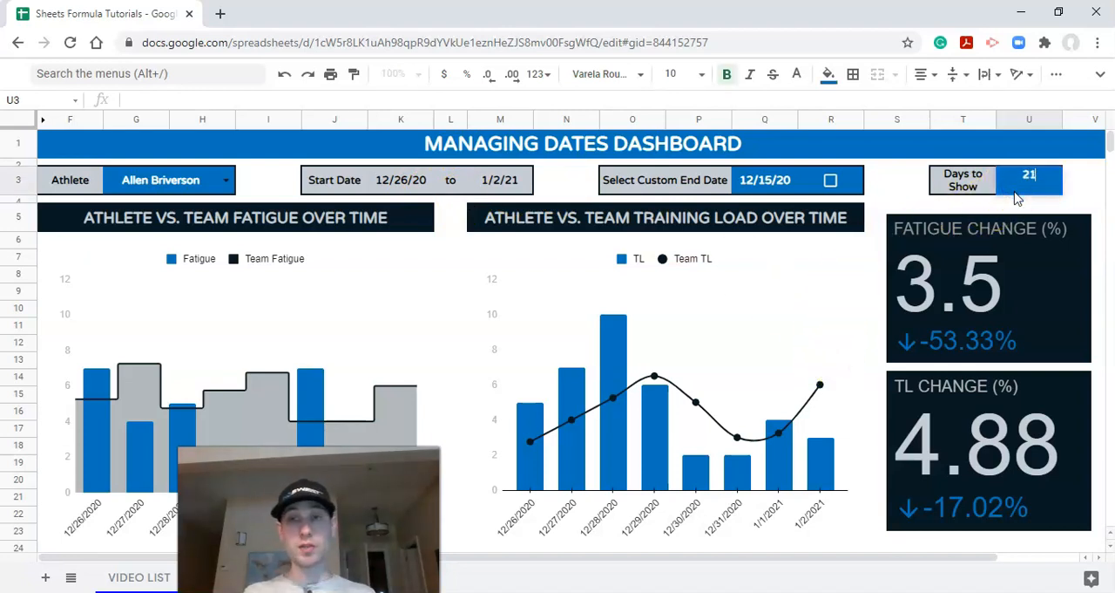
key("Return")
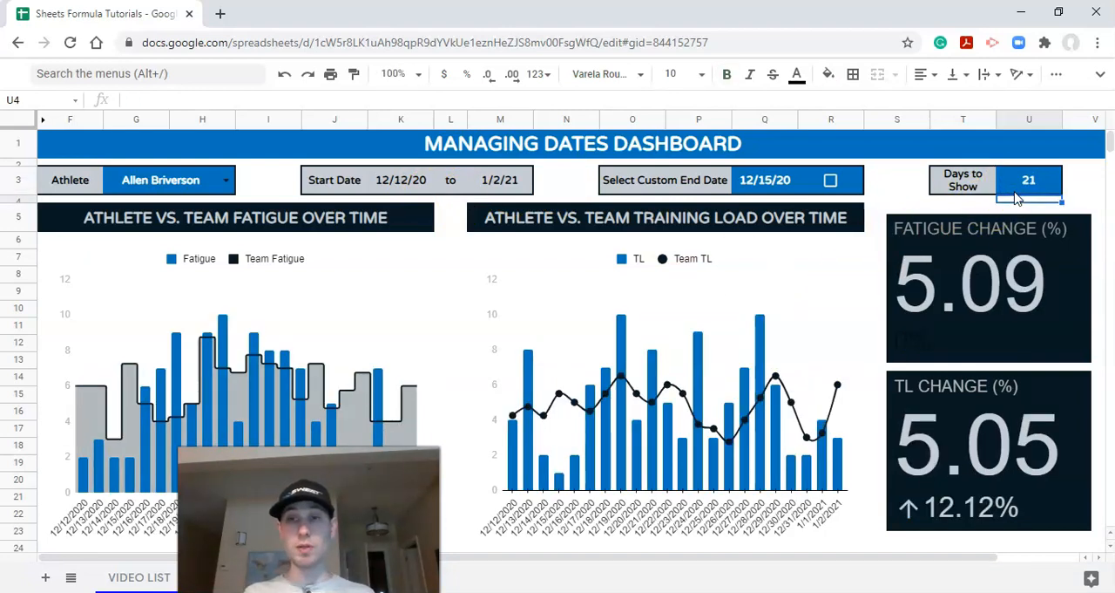
Step: Change the fatigue change scorecard's baseline value font color to the custom light grey and close the chart editor
left_click(913, 351)
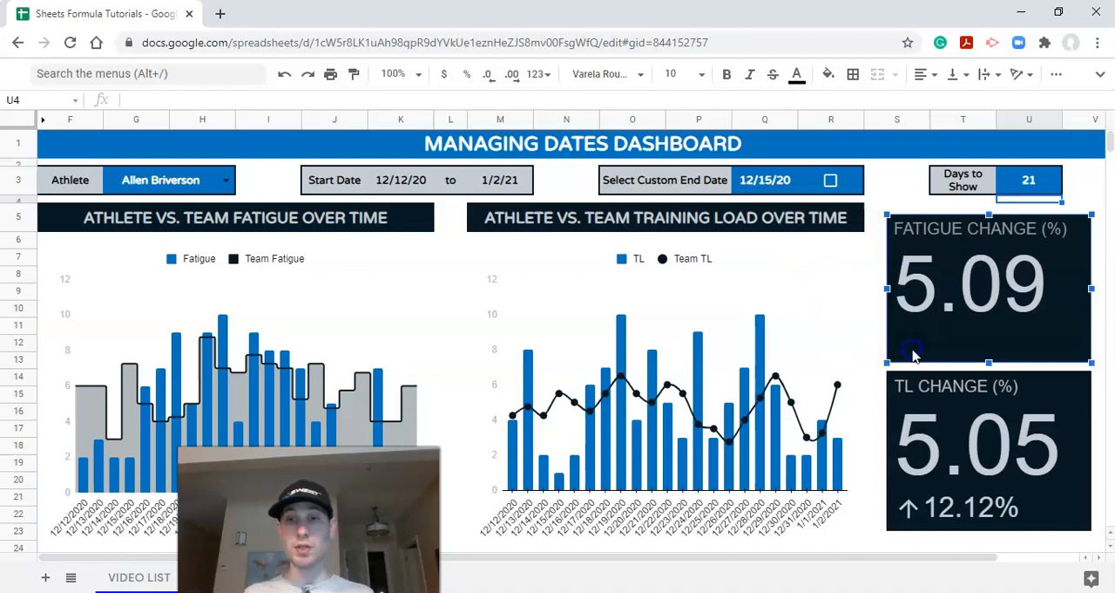
left_click(1076, 231)
left_click(1005, 254)
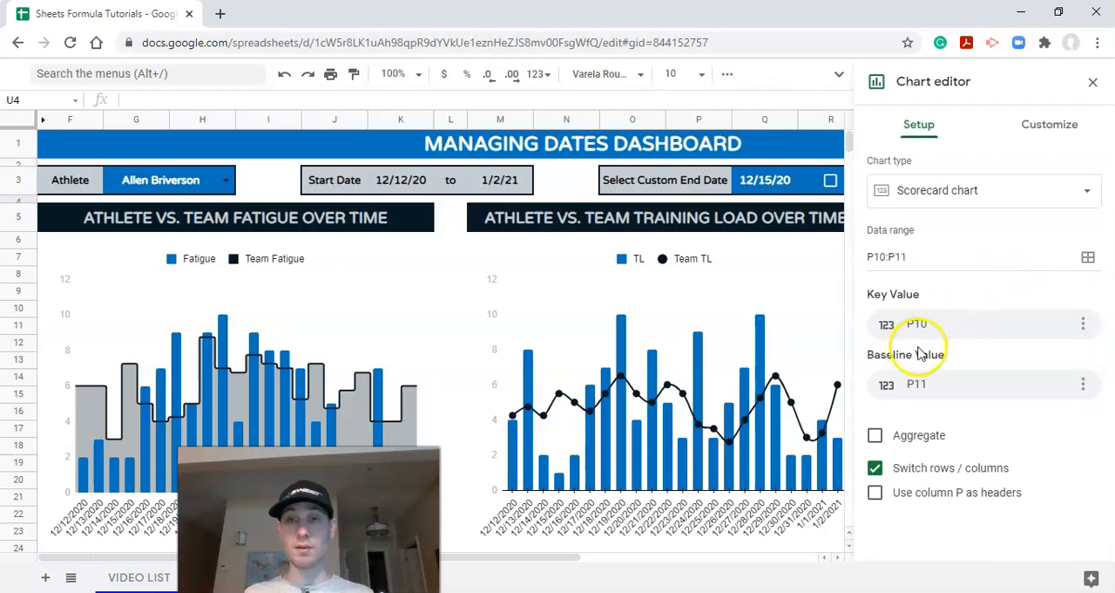
left_click(1032, 135)
left_click(919, 269)
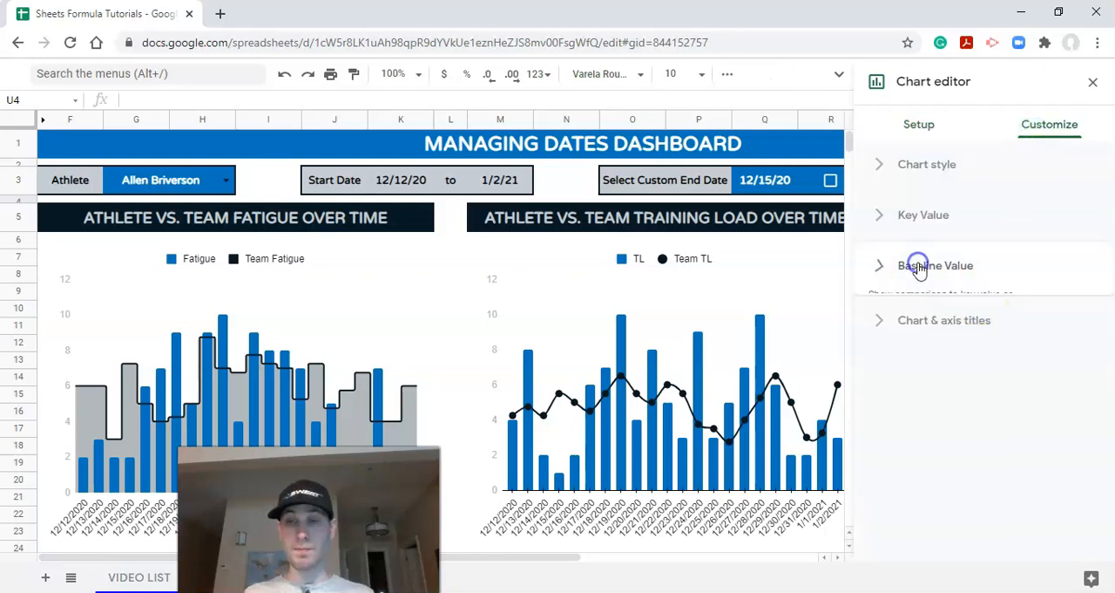
left_click(1008, 405)
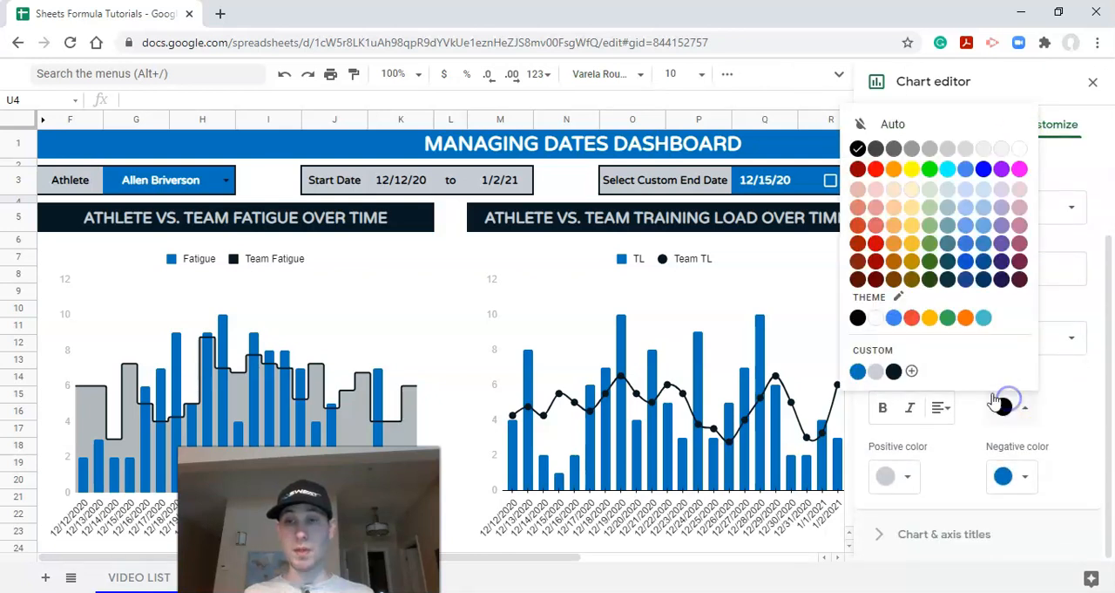
left_click(880, 371)
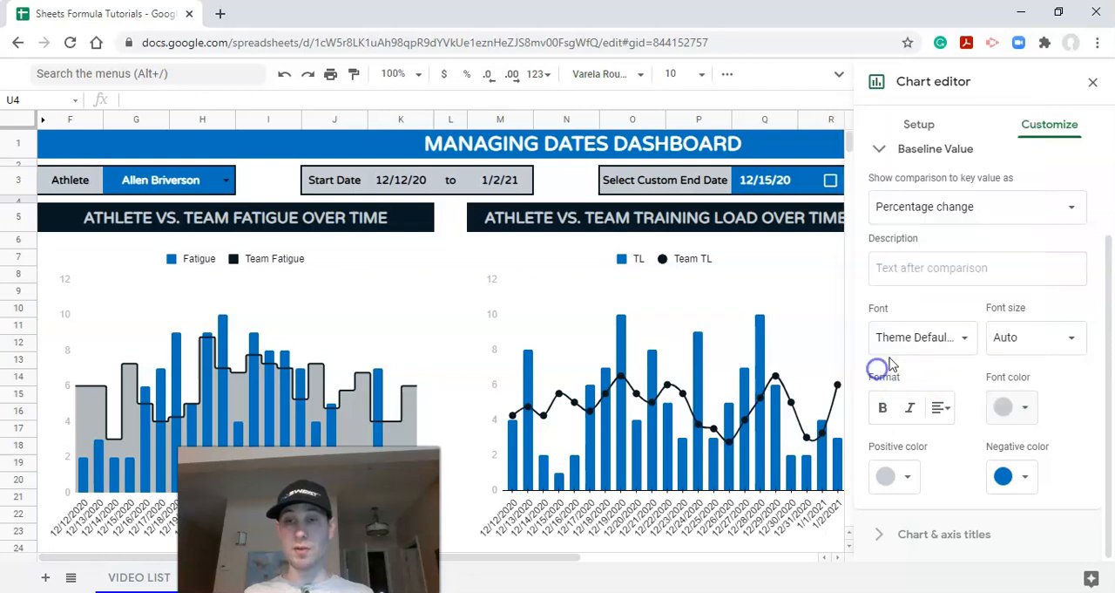
left_click(1093, 82)
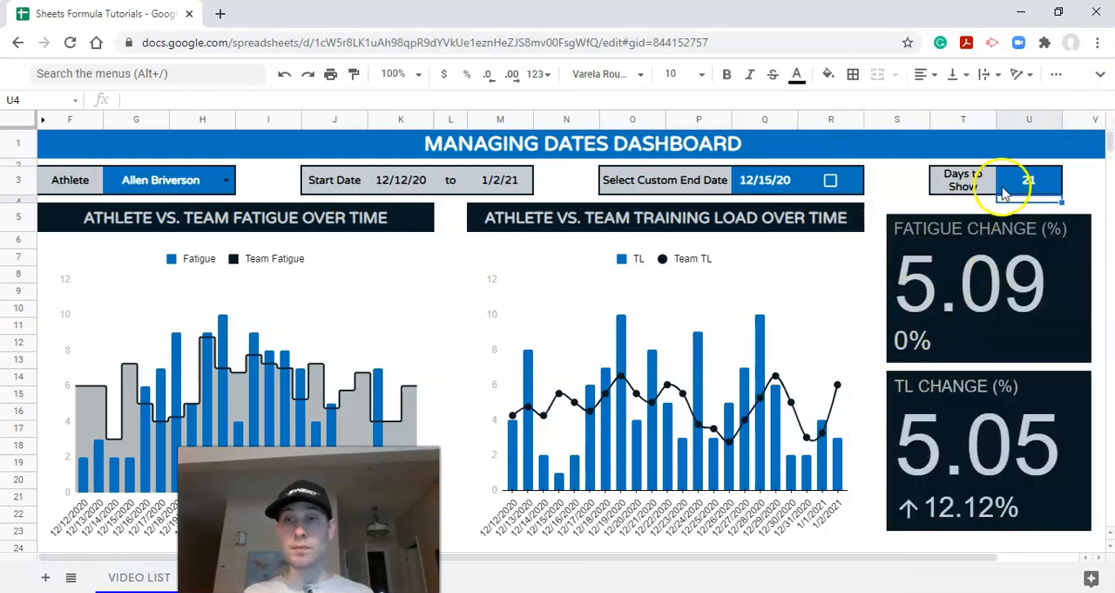
Step: Set the custom end date to 12/25/20 and enable it
left_click(1029, 180)
left_click(785, 188)
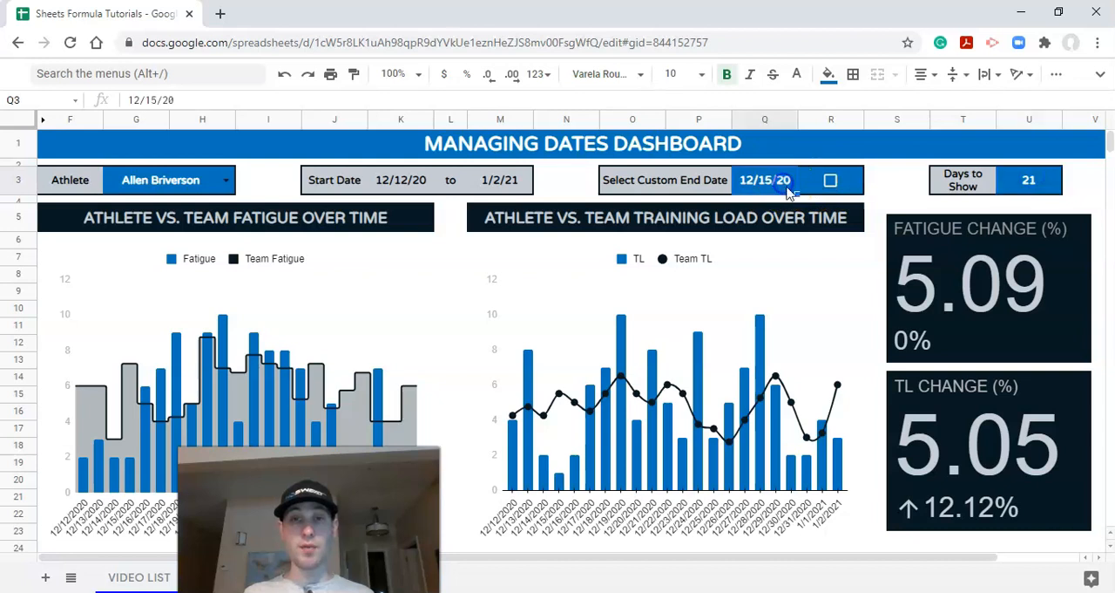
type("12/")
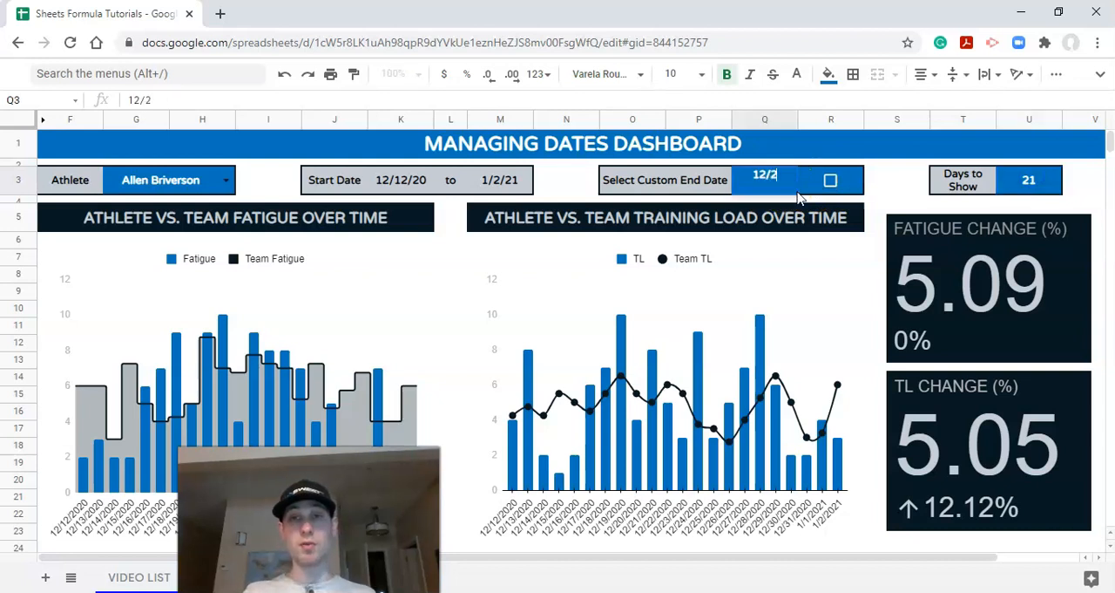
key("Return")
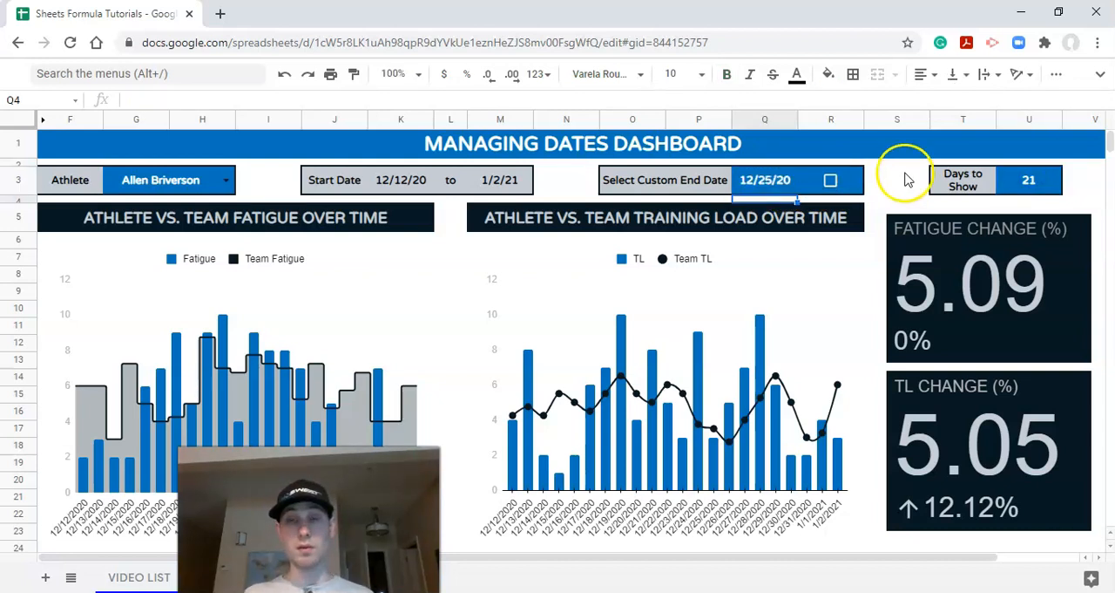
left_click(830, 182)
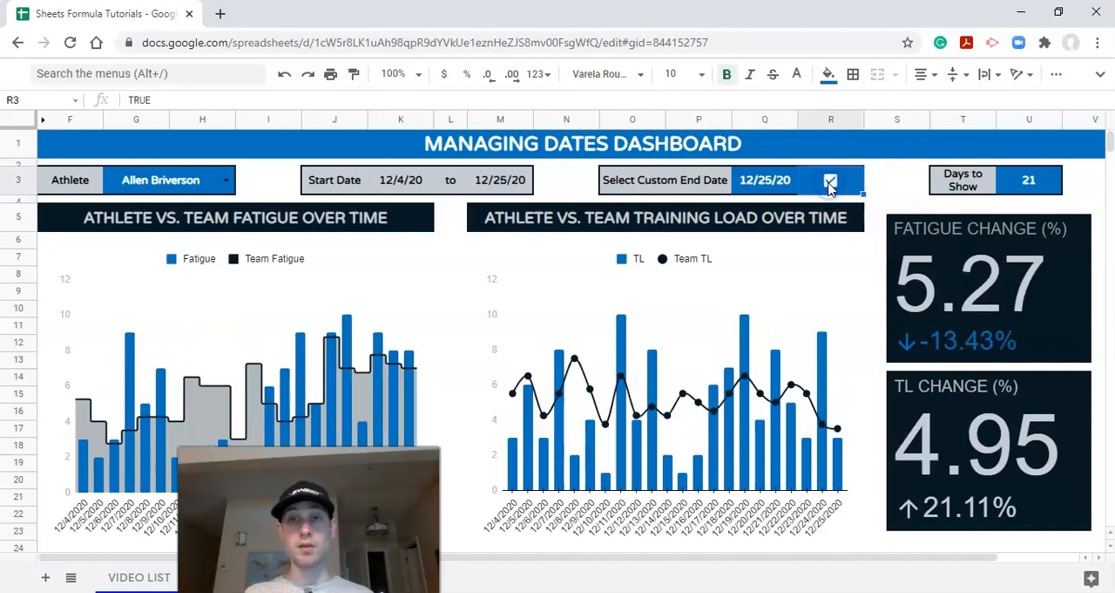